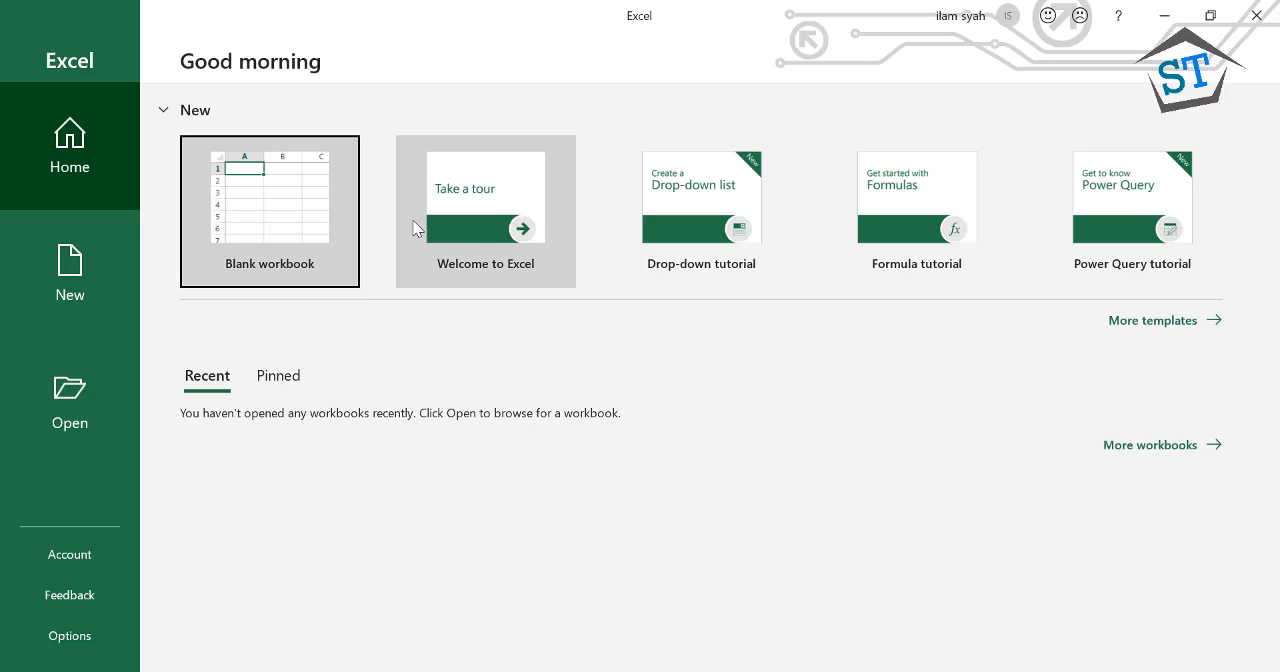
Create a blank workbook and select a few different cells on its empty sheet
{"action": "left_click", "coordinate": [275, 240]}
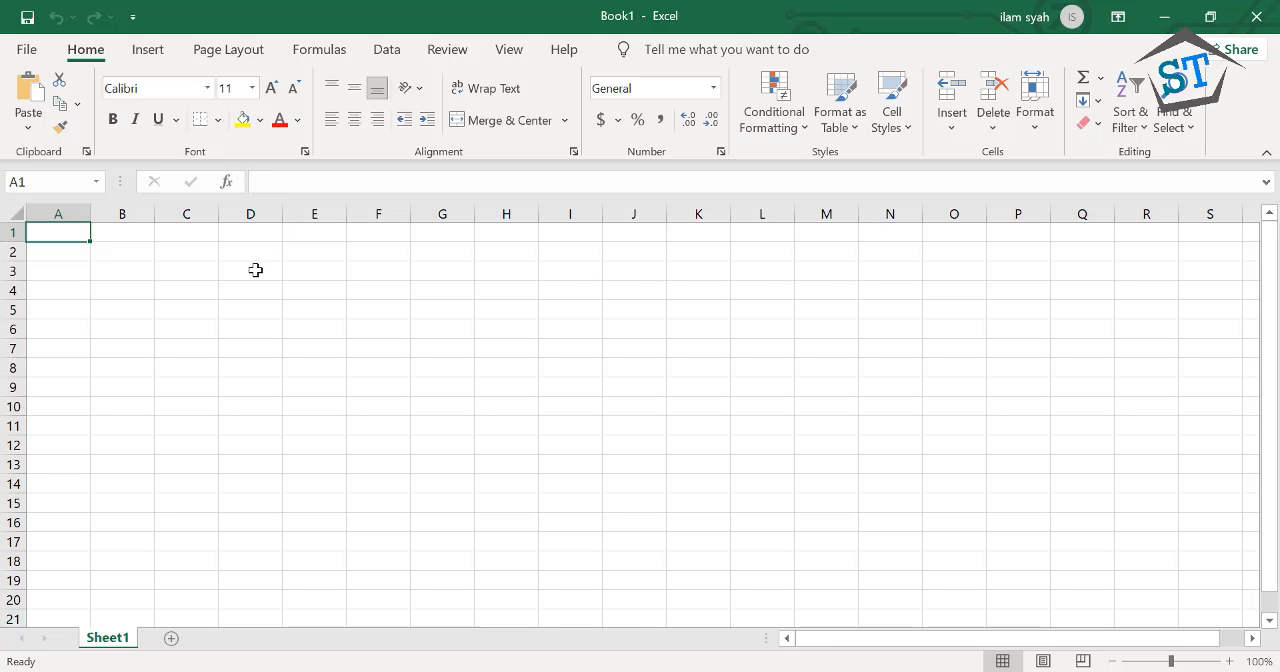
{"action": "left_click", "coordinate": [255, 270]}
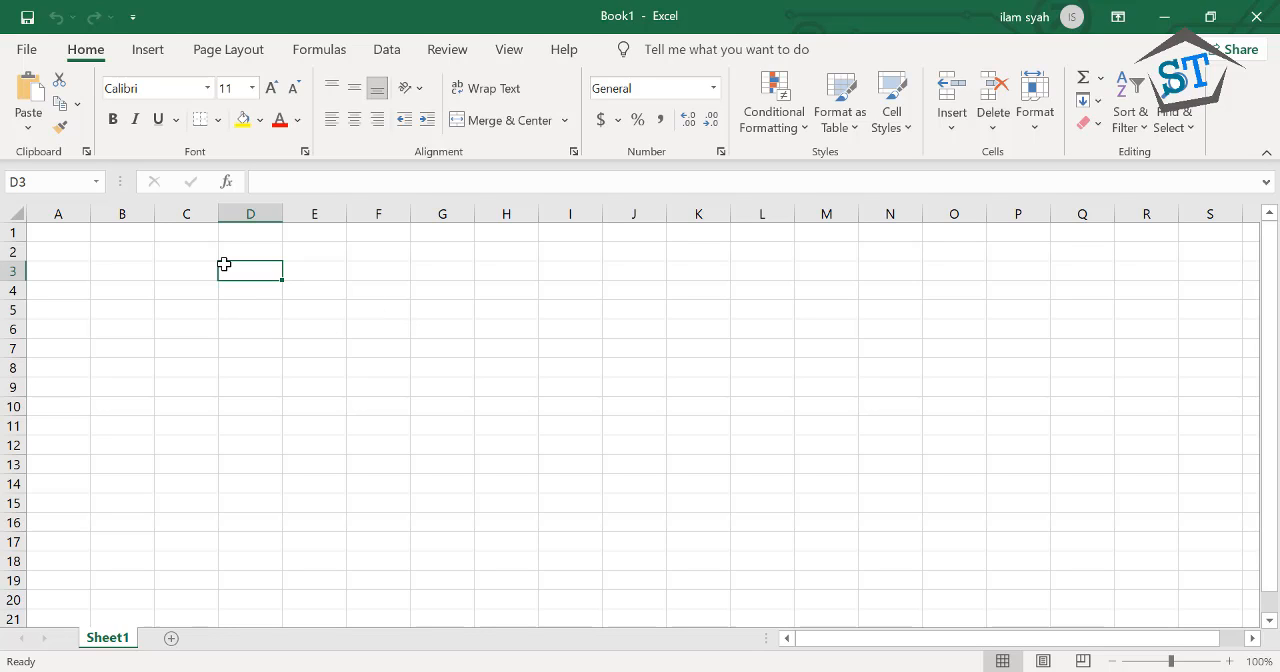
{"action": "left_click", "coordinate": [445, 296]}
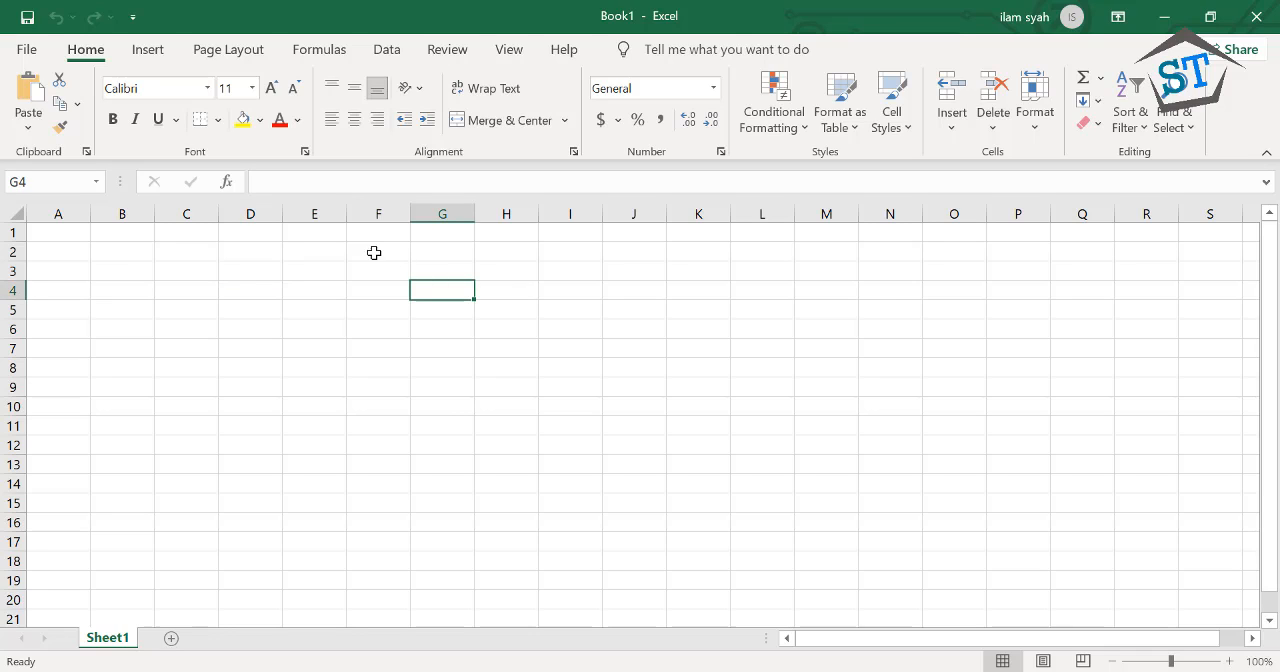
{"action": "left_click", "coordinate": [217, 303]}
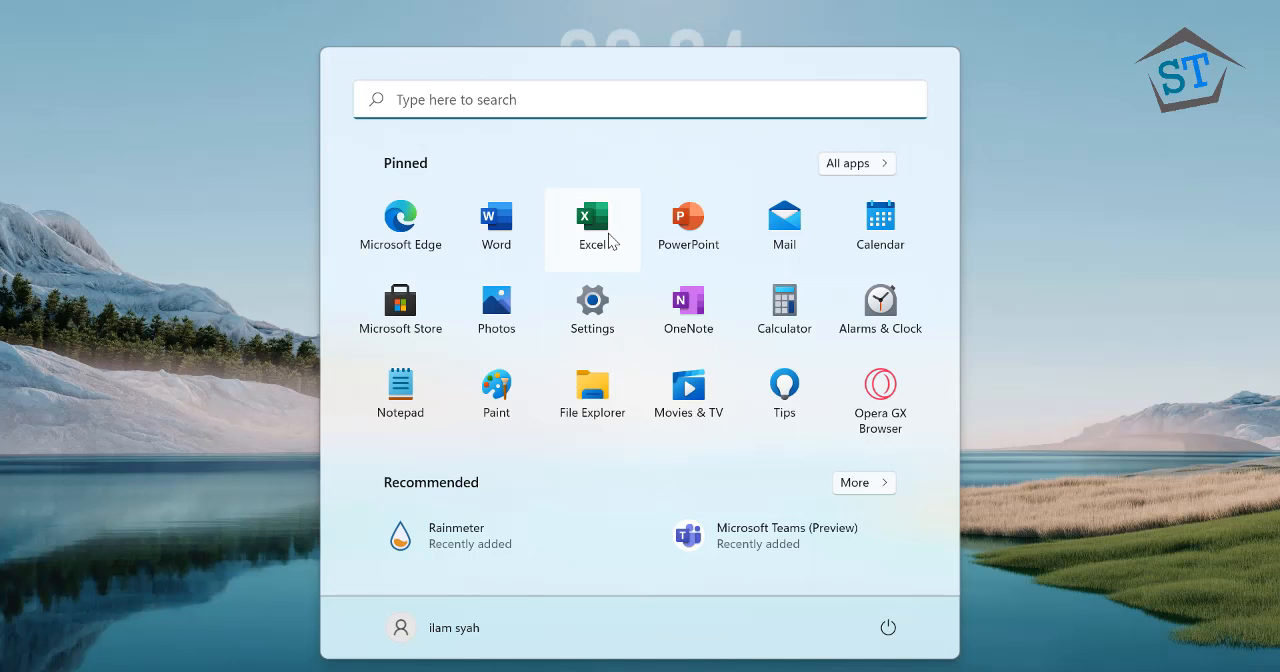
Launch Excel from the desktop and open the full list of workbook templates
{"action": "left_click", "coordinate": [612, 239]}
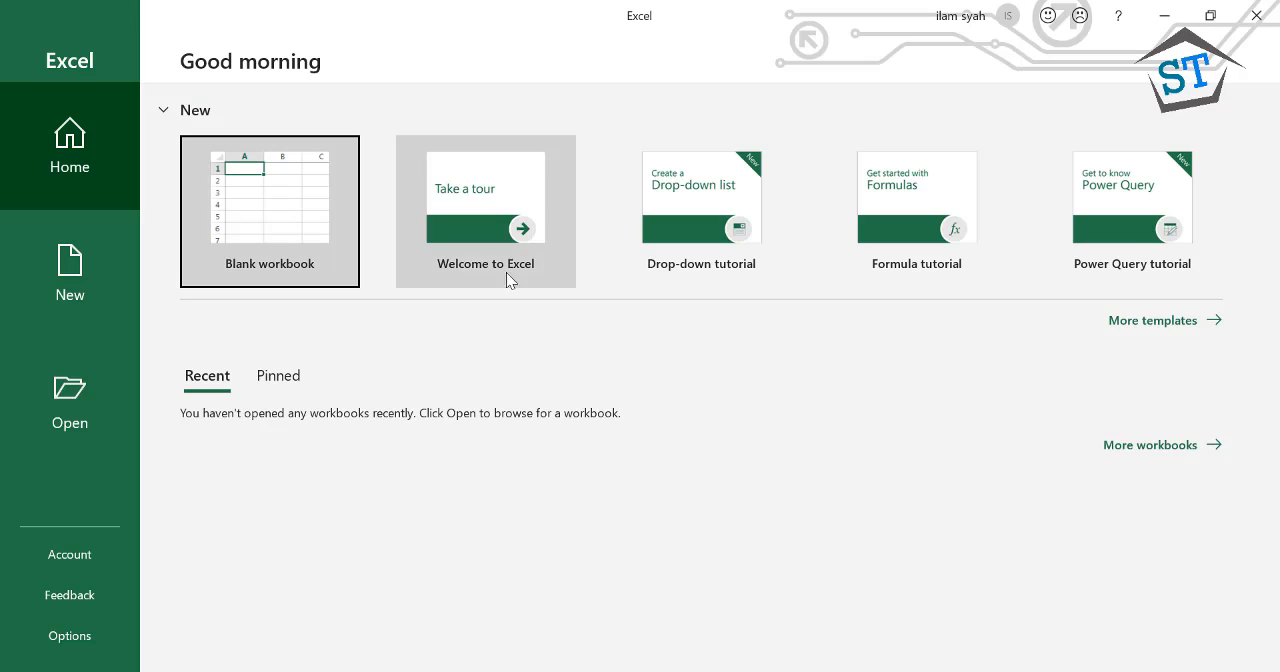
{"action": "left_click", "coordinate": [1155, 322]}
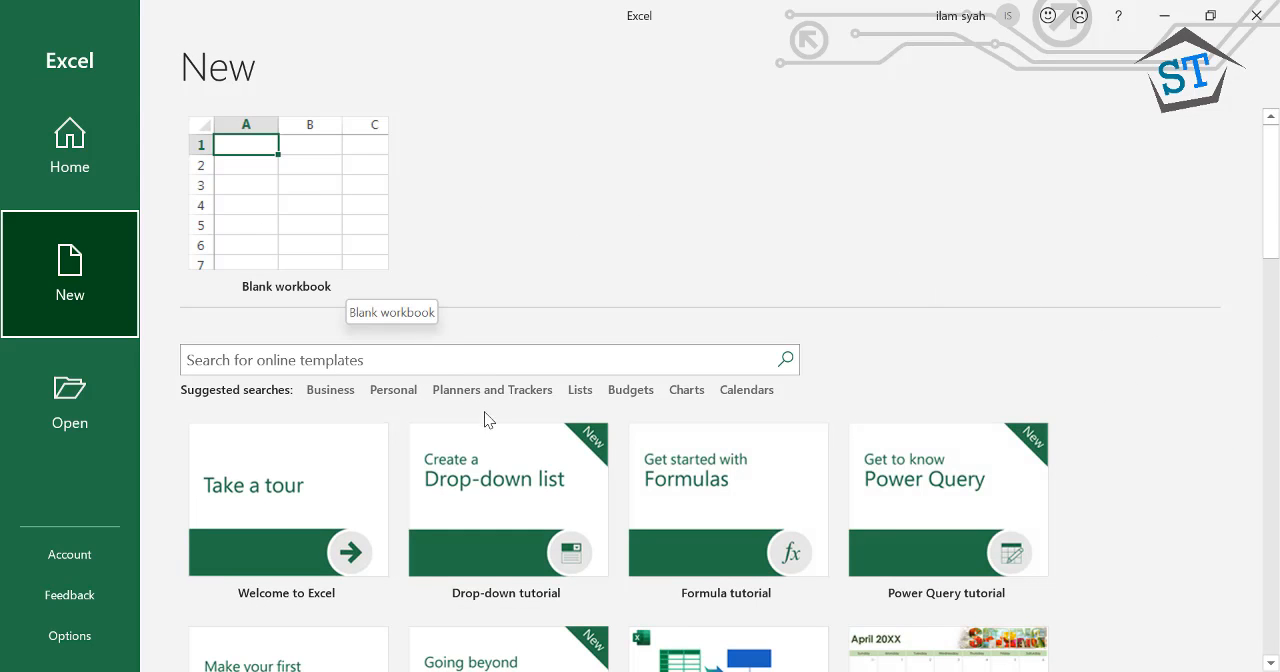
Look through the available workbook templates, including the tutorials, calendars, budgets and schedules
{"action": "scroll", "coordinate": [503, 449], "scroll_direction": "down", "scroll_amount": 1}
{"action": "scroll", "coordinate": [518, 450], "scroll_direction": "down", "scroll_amount": 2}
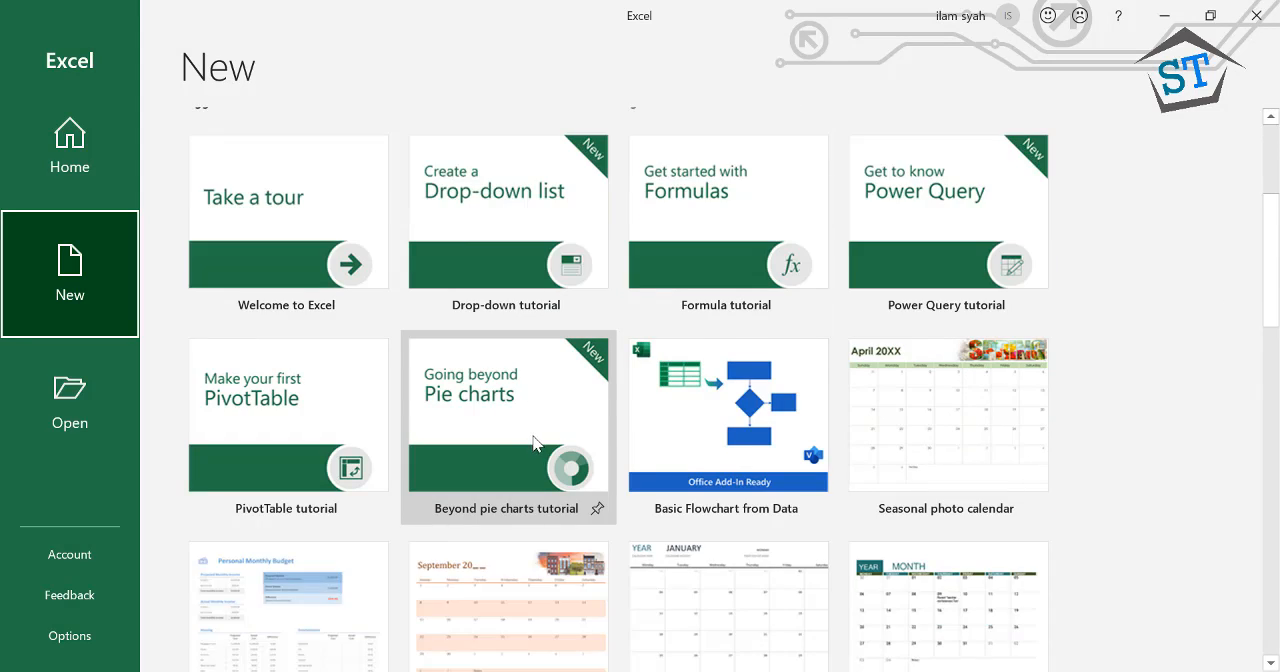
{"action": "scroll", "coordinate": [500, 415], "scroll_direction": "up", "scroll_amount": 3}
{"action": "scroll", "coordinate": [500, 415], "scroll_direction": "up", "scroll_amount": 1}
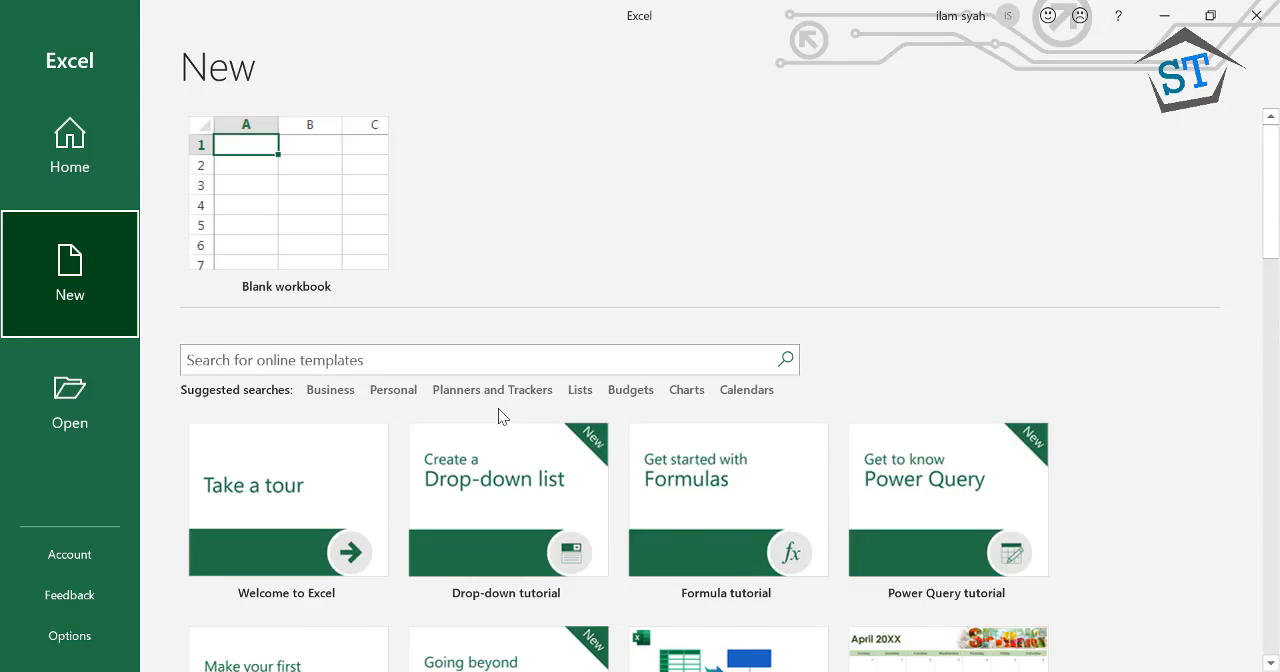
{"action": "scroll", "coordinate": [500, 415], "scroll_direction": "down", "scroll_amount": 1}
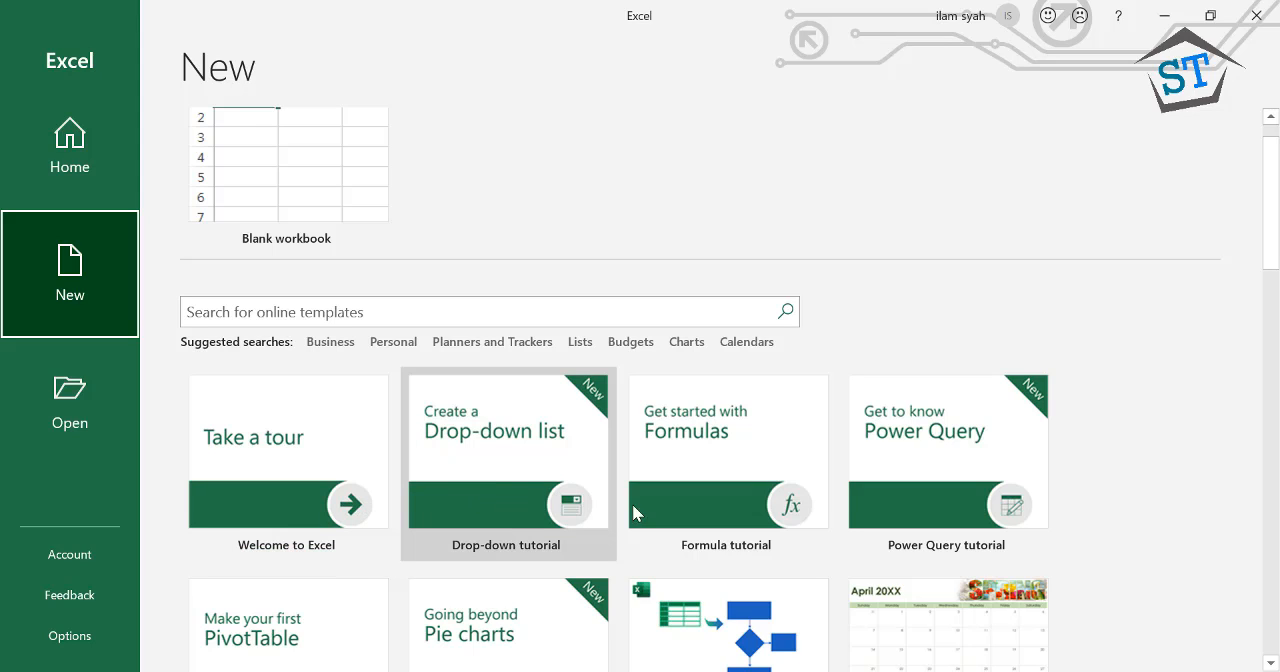
{"action": "scroll", "coordinate": [663, 570], "scroll_direction": "down", "scroll_amount": 3}
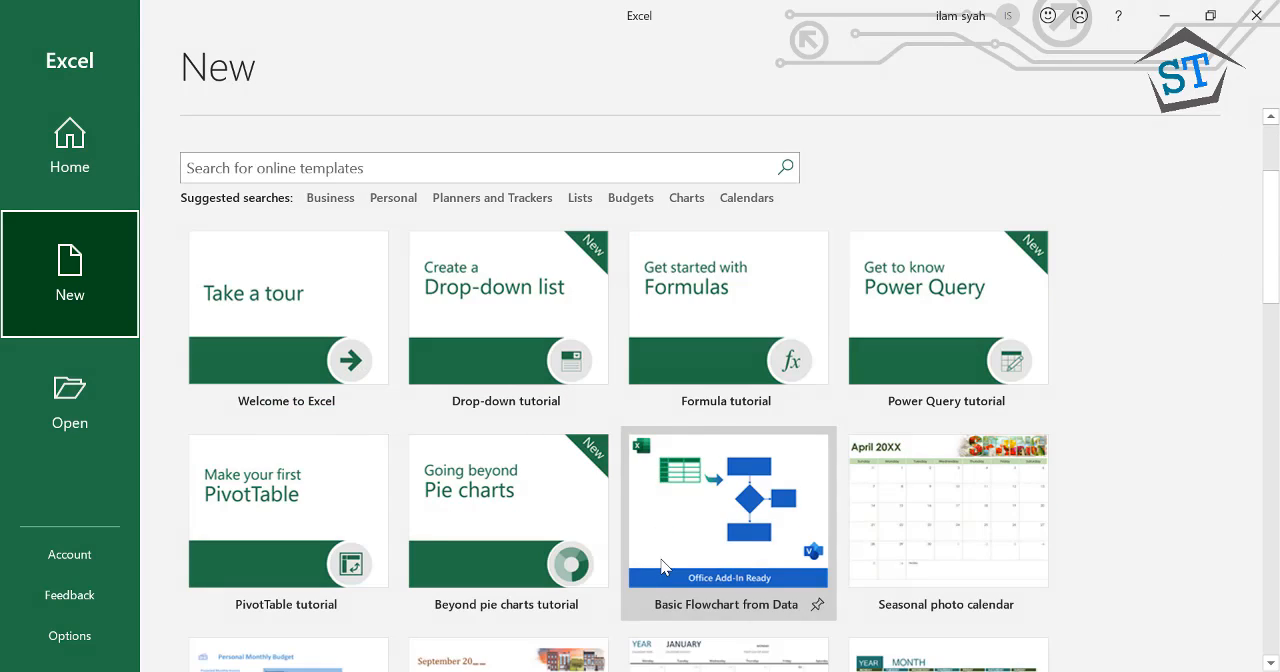
{"action": "scroll", "coordinate": [663, 568], "scroll_direction": "down", "scroll_amount": 3}
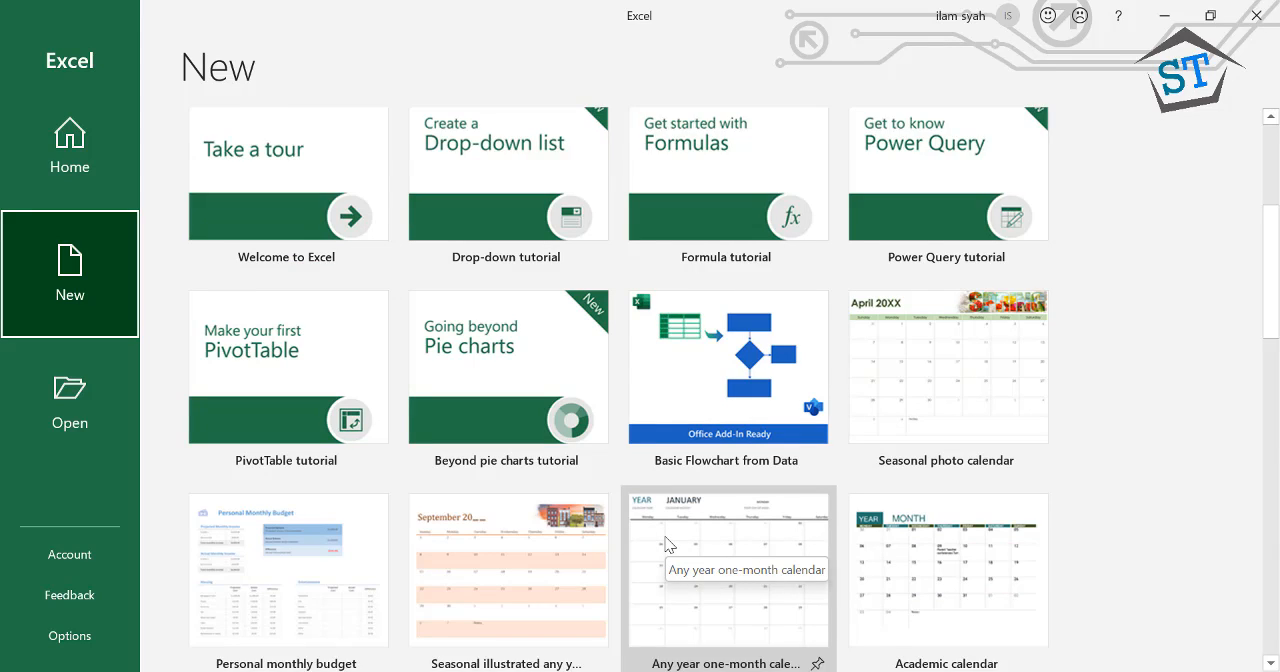
{"action": "scroll", "coordinate": [666, 544], "scroll_direction": "down", "scroll_amount": 2}
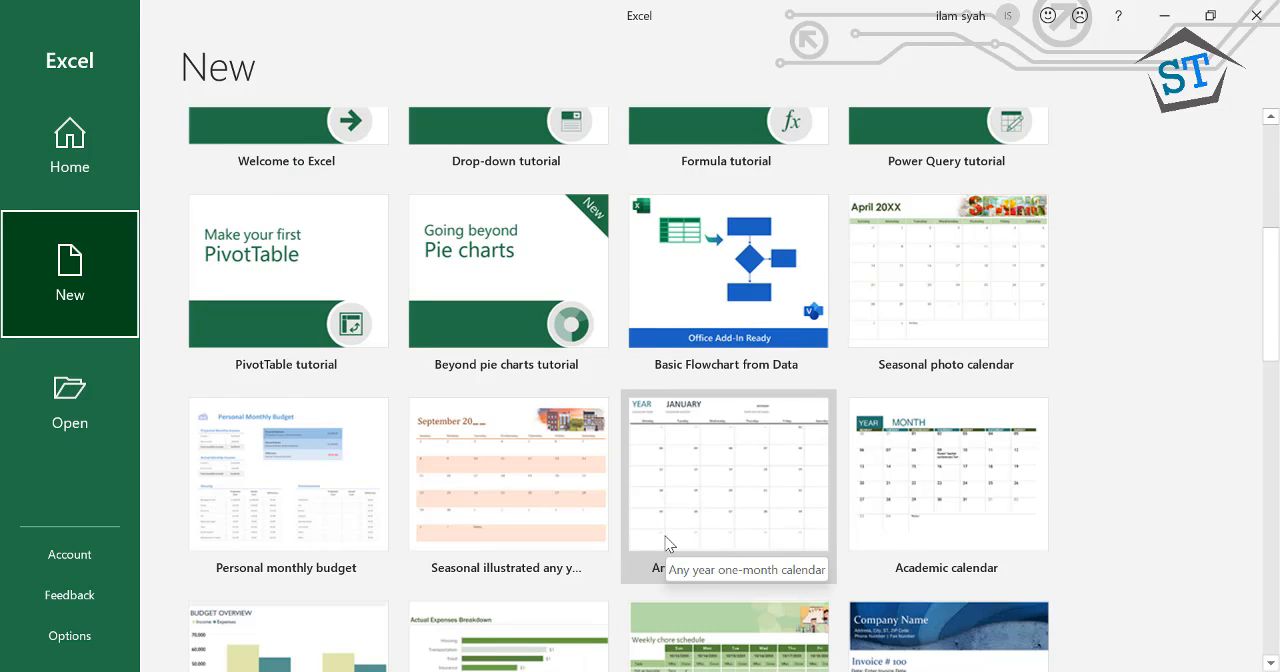
{"action": "scroll", "coordinate": [666, 544], "scroll_direction": "down", "scroll_amount": 1}
{"action": "scroll", "coordinate": [665, 534], "scroll_direction": "down", "scroll_amount": 4}
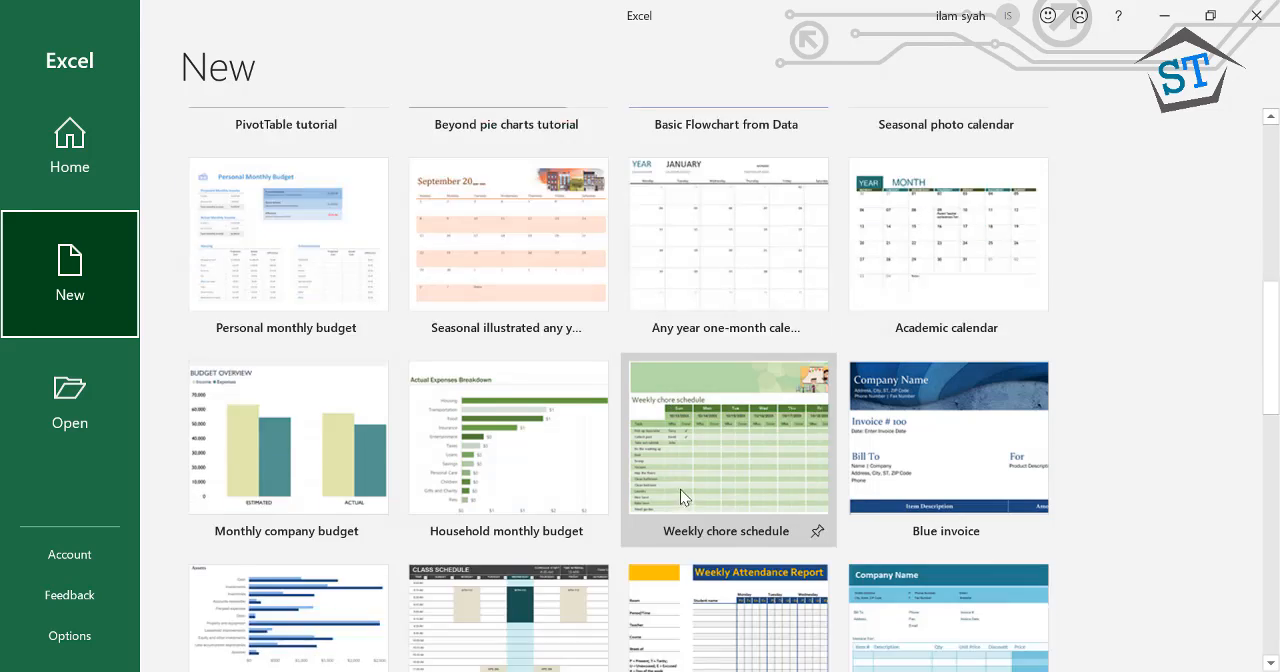
{"action": "scroll", "coordinate": [681, 497], "scroll_direction": "down", "scroll_amount": 1}
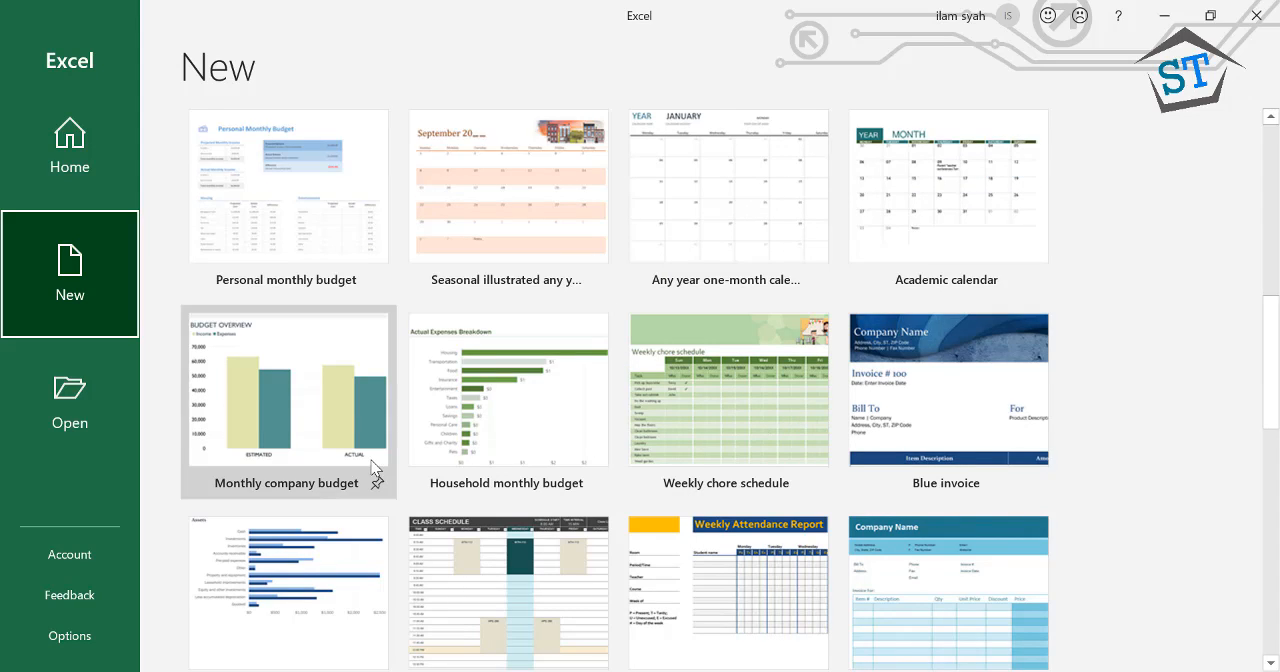
{"action": "scroll", "coordinate": [294, 493], "scroll_direction": "up", "scroll_amount": 1}
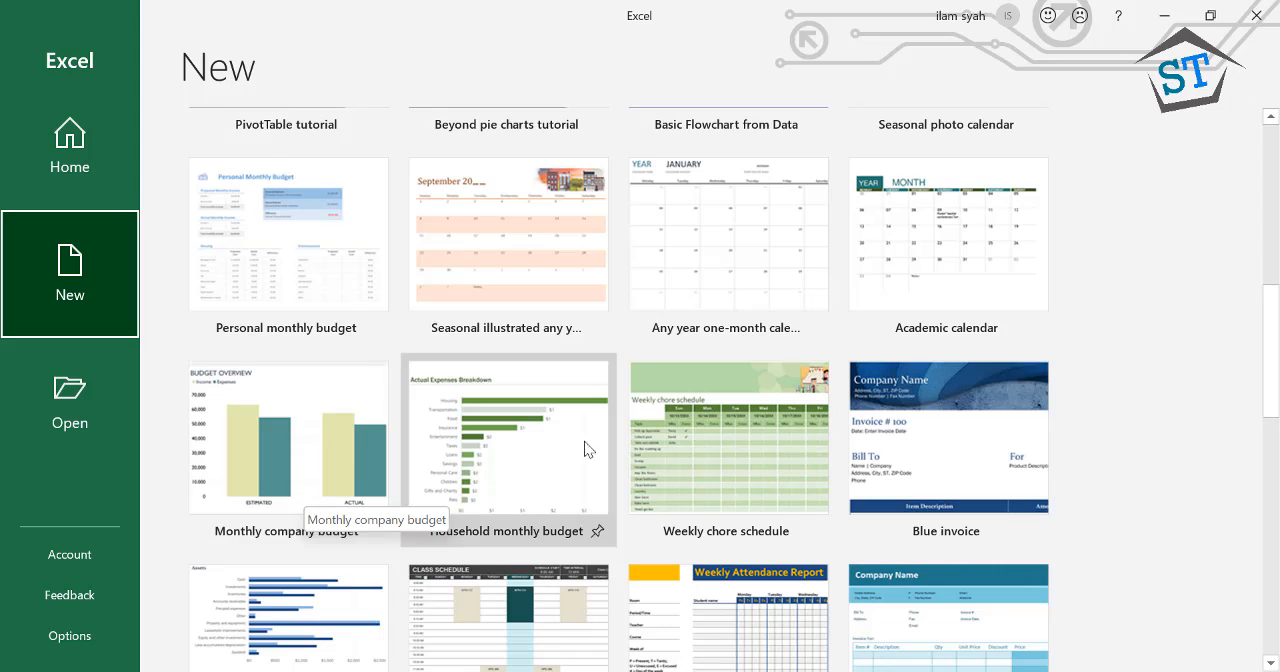
Preview the Weekly chore schedule template, close the preview and continue browsing the templates
{"action": "left_click", "coordinate": [683, 440]}
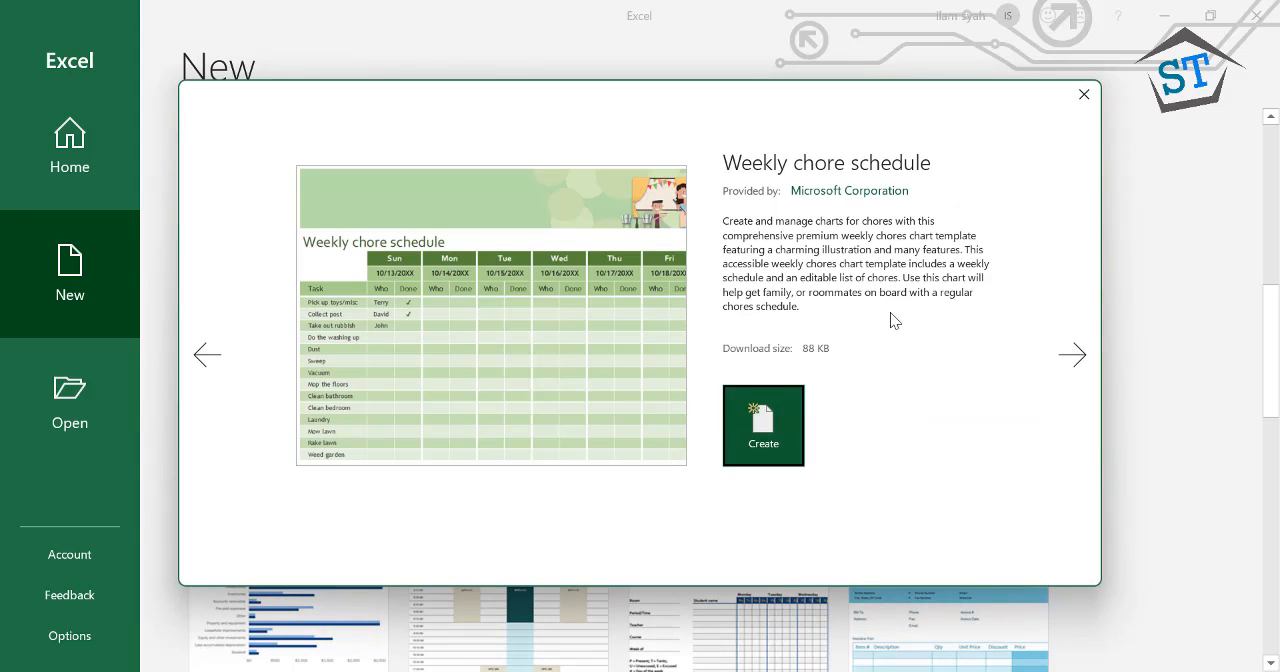
{"action": "left_click", "coordinate": [1085, 96]}
{"action": "scroll", "coordinate": [805, 458], "scroll_direction": "down", "scroll_amount": 1}
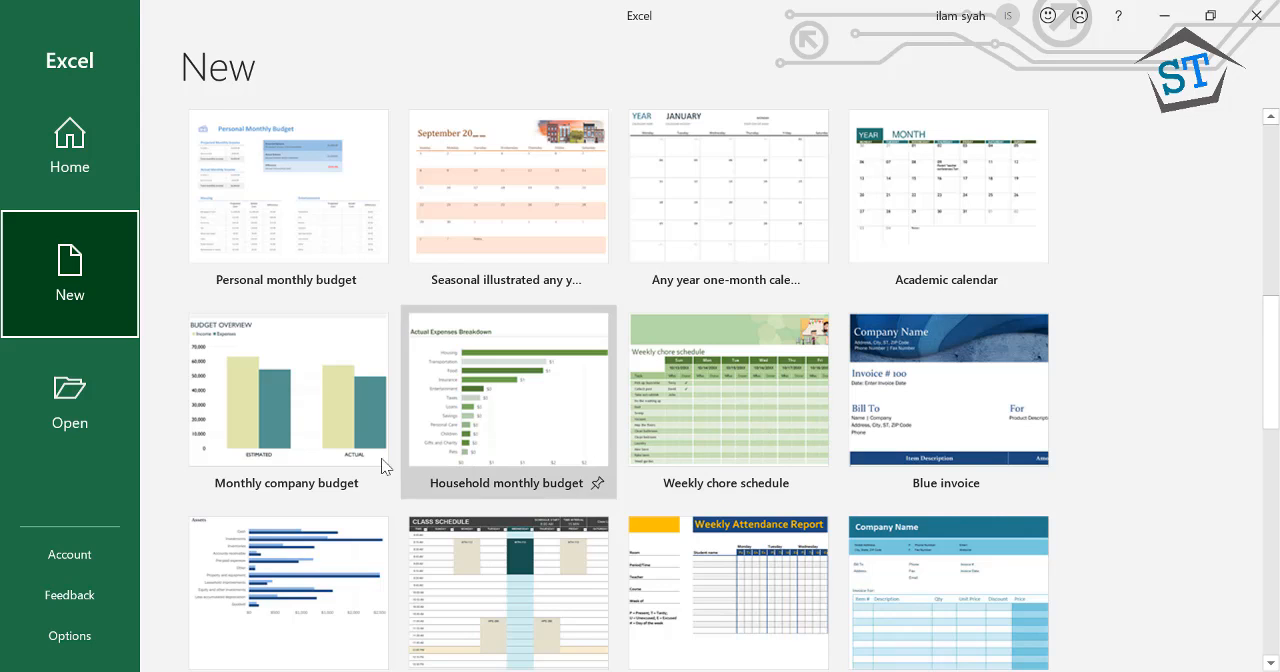
{"action": "scroll", "coordinate": [294, 493], "scroll_direction": "up", "scroll_amount": 1}
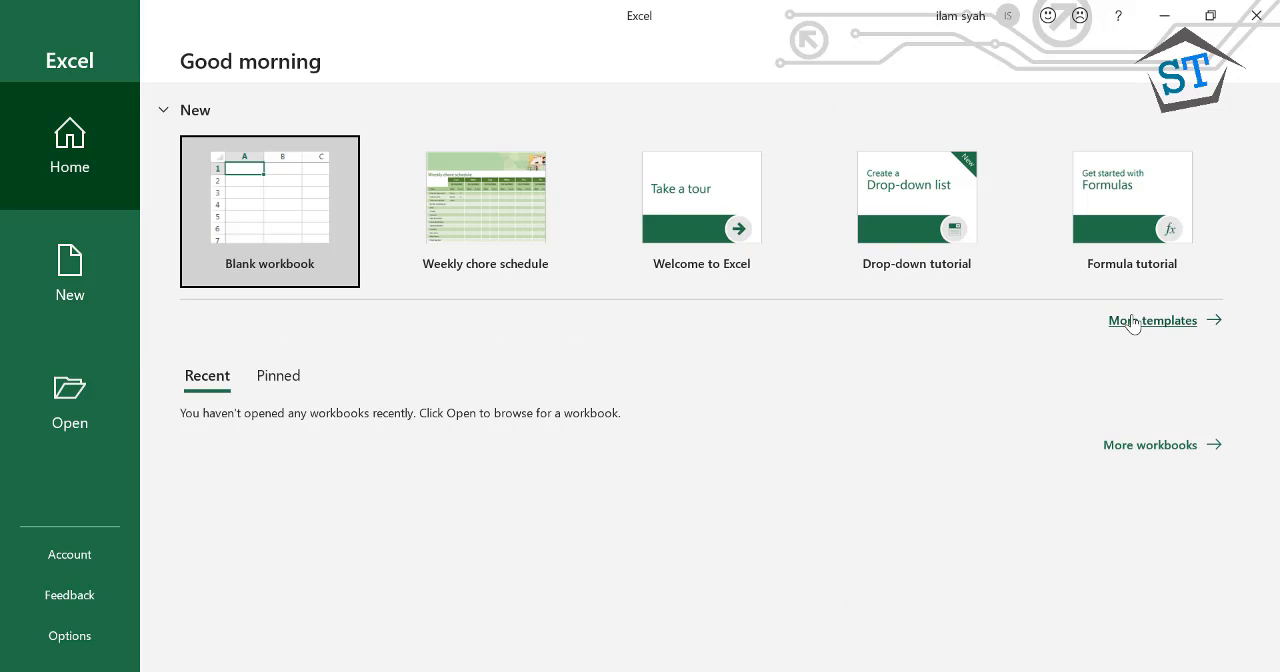
Search the online templates for "budget" and create a workbook from the Personal monthly budget template
{"action": "left_click", "coordinate": [69, 274]}
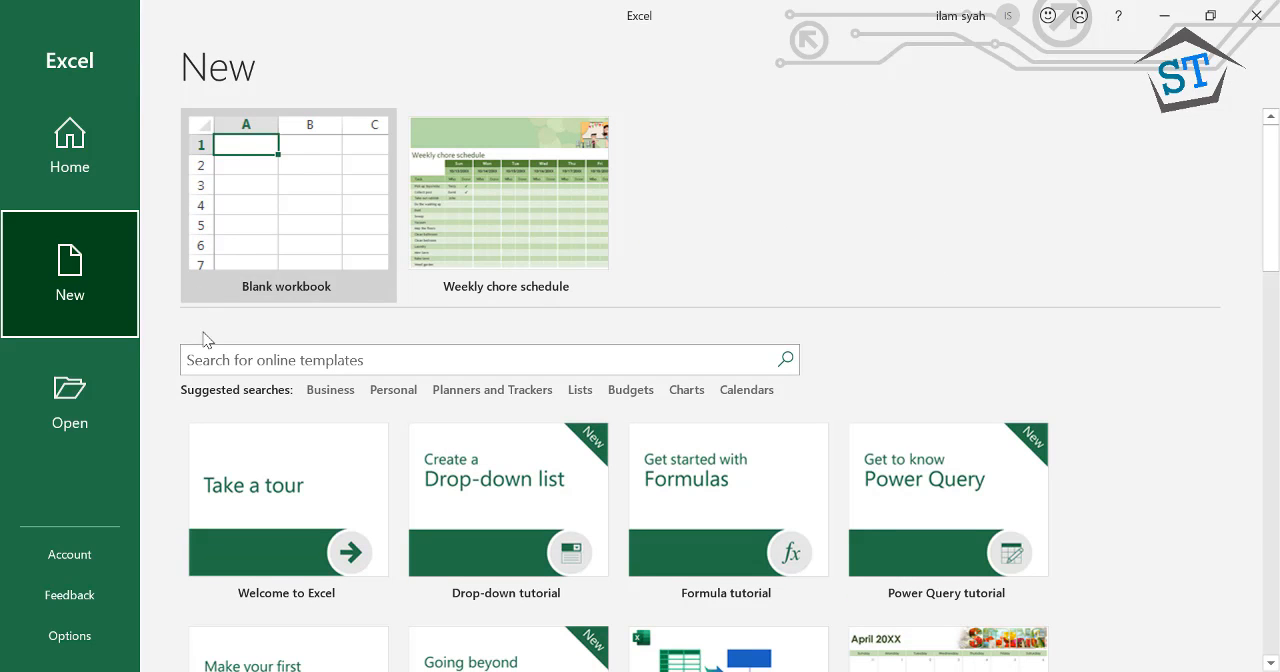
{"action": "left_click", "coordinate": [236, 358]}
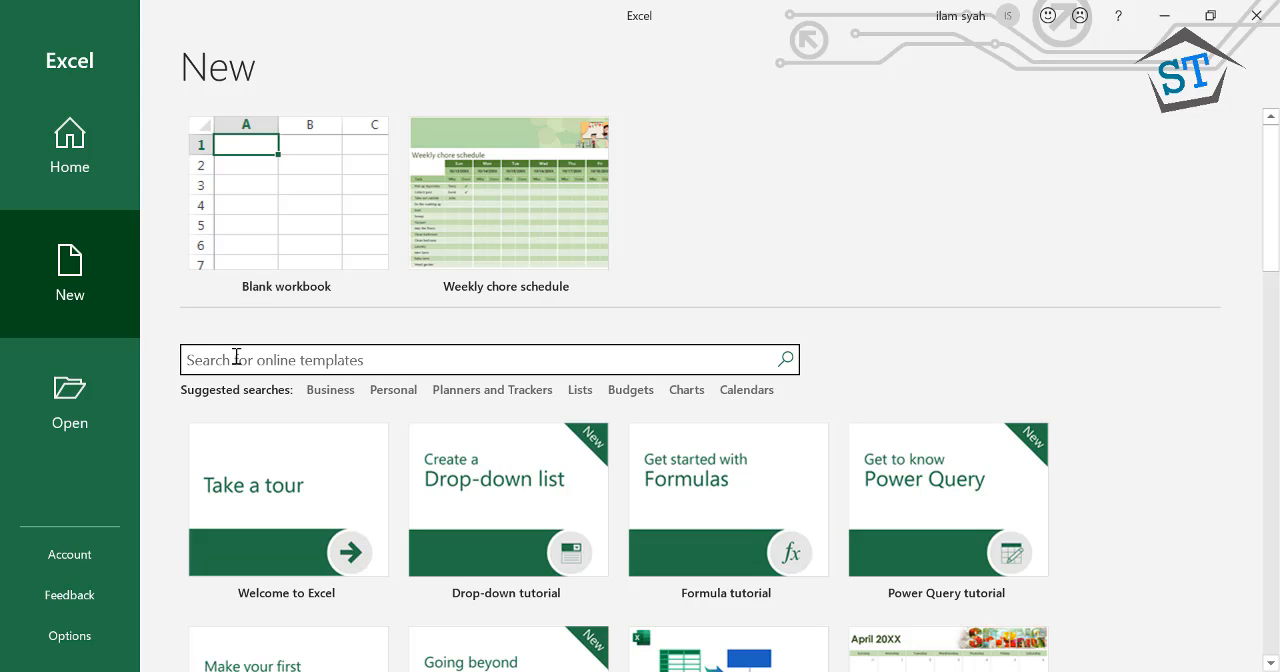
{"action": "type", "text": "budget"}
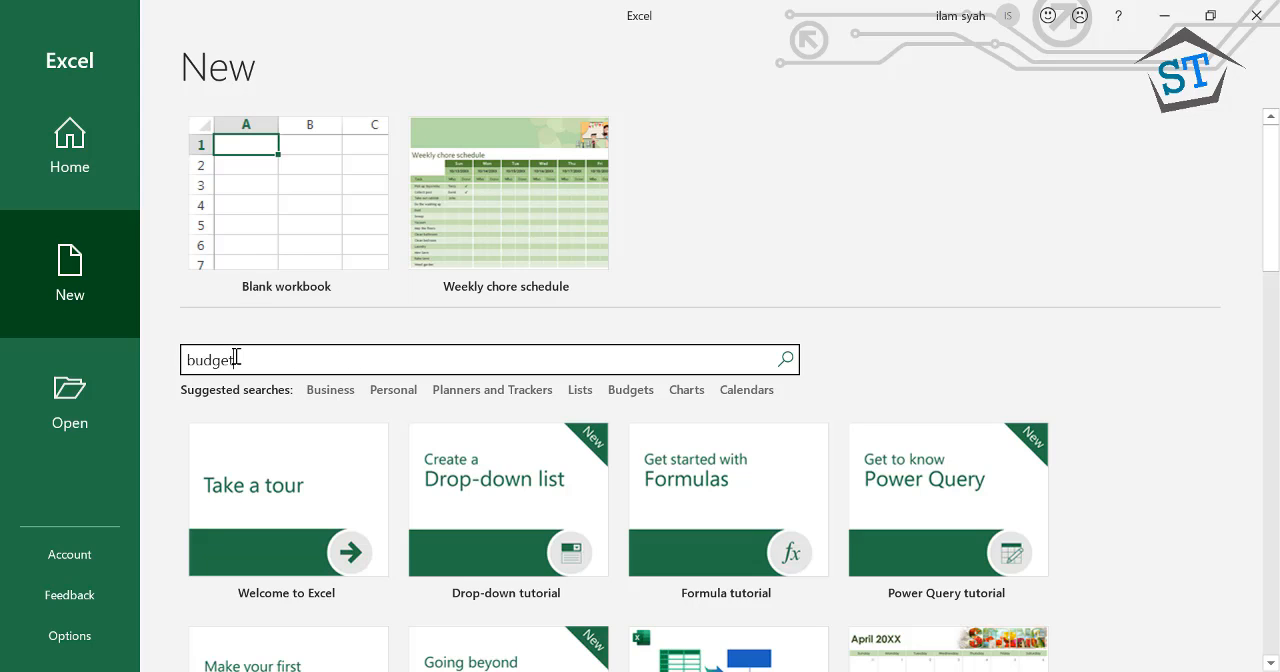
{"action": "key", "text": "Return"}
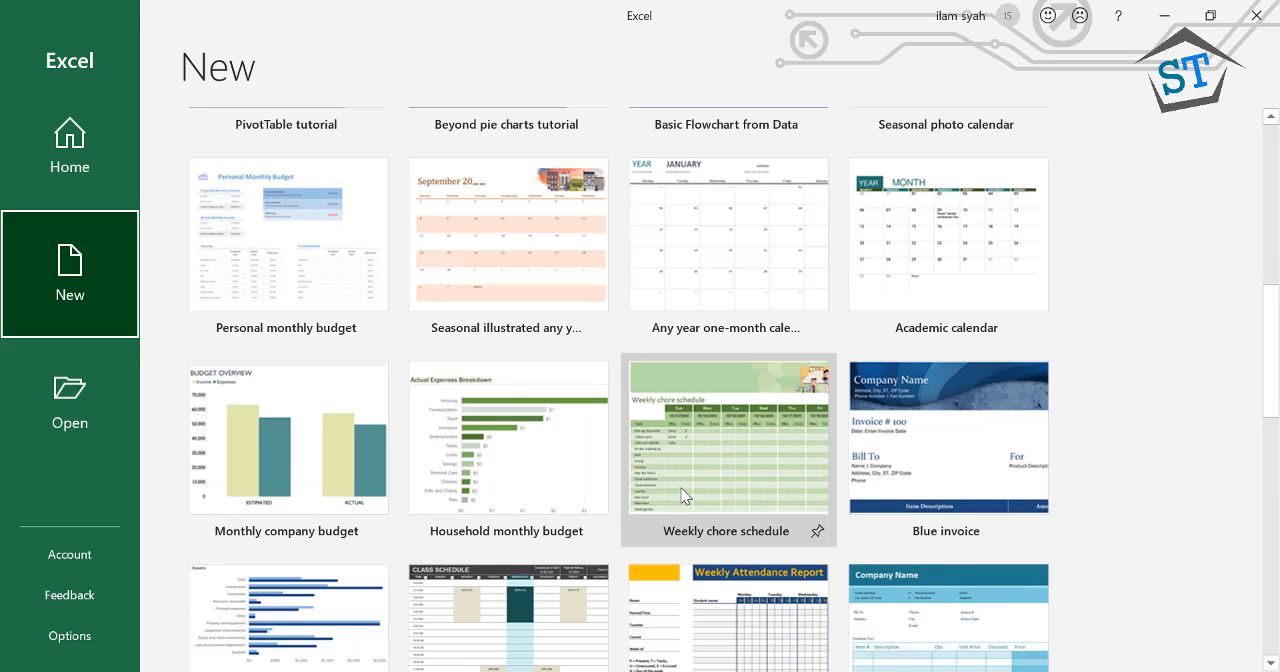
{"action": "scroll", "coordinate": [685, 495], "scroll_direction": "down", "scroll_amount": 1}
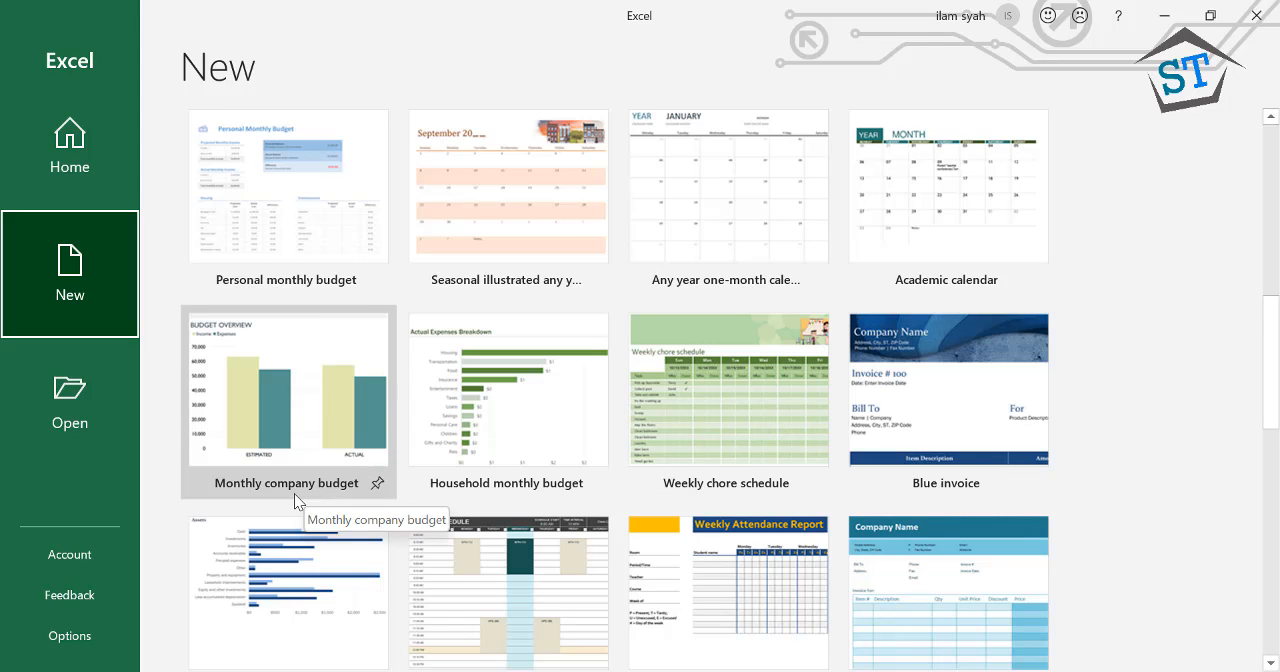
{"action": "scroll", "coordinate": [294, 493], "scroll_direction": "up", "scroll_amount": 1}
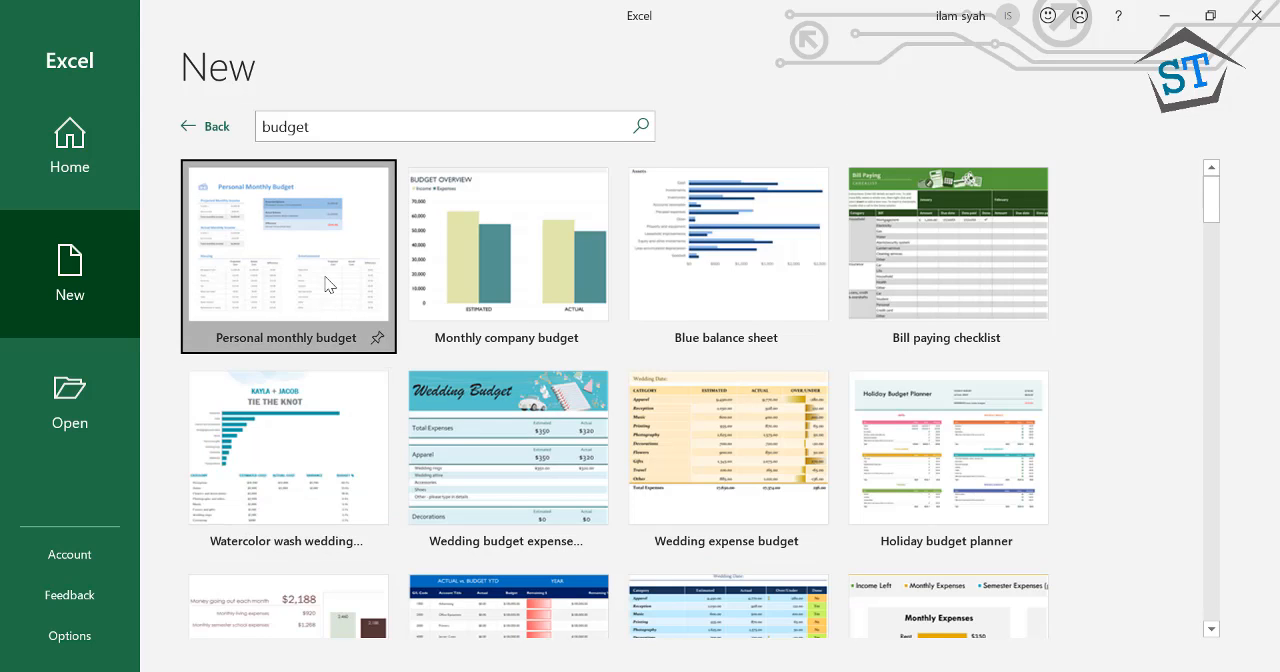
{"action": "left_click", "coordinate": [328, 285]}
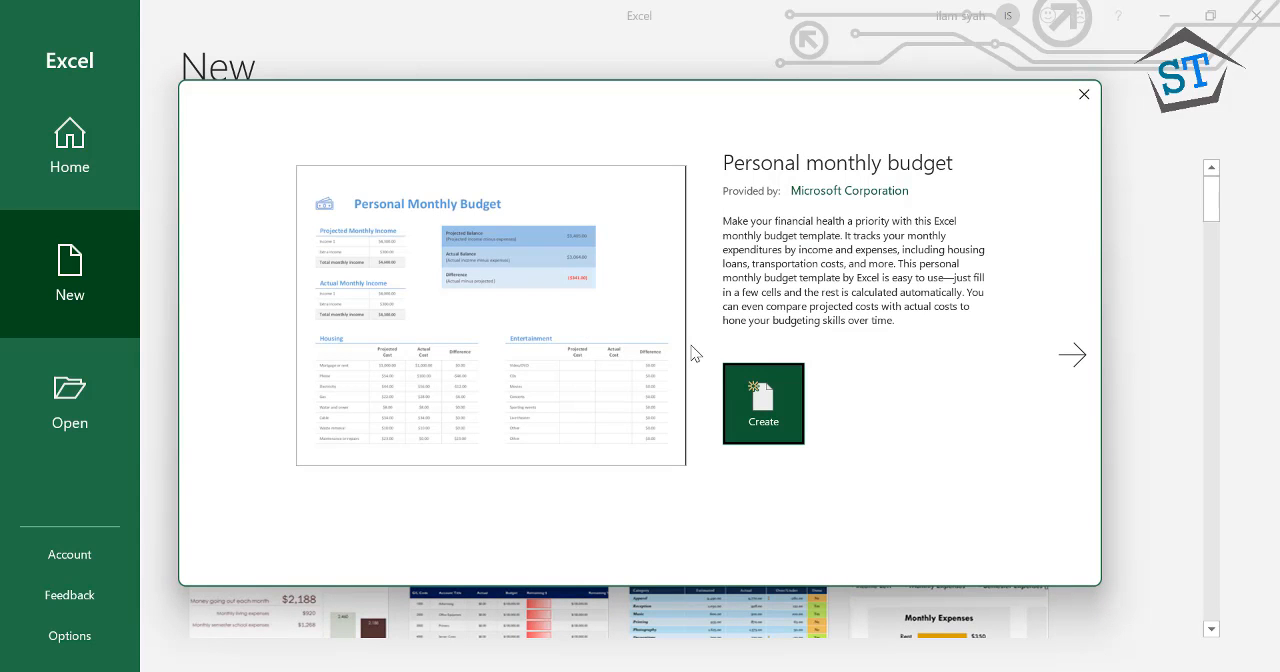
{"action": "left_click", "coordinate": [760, 405]}
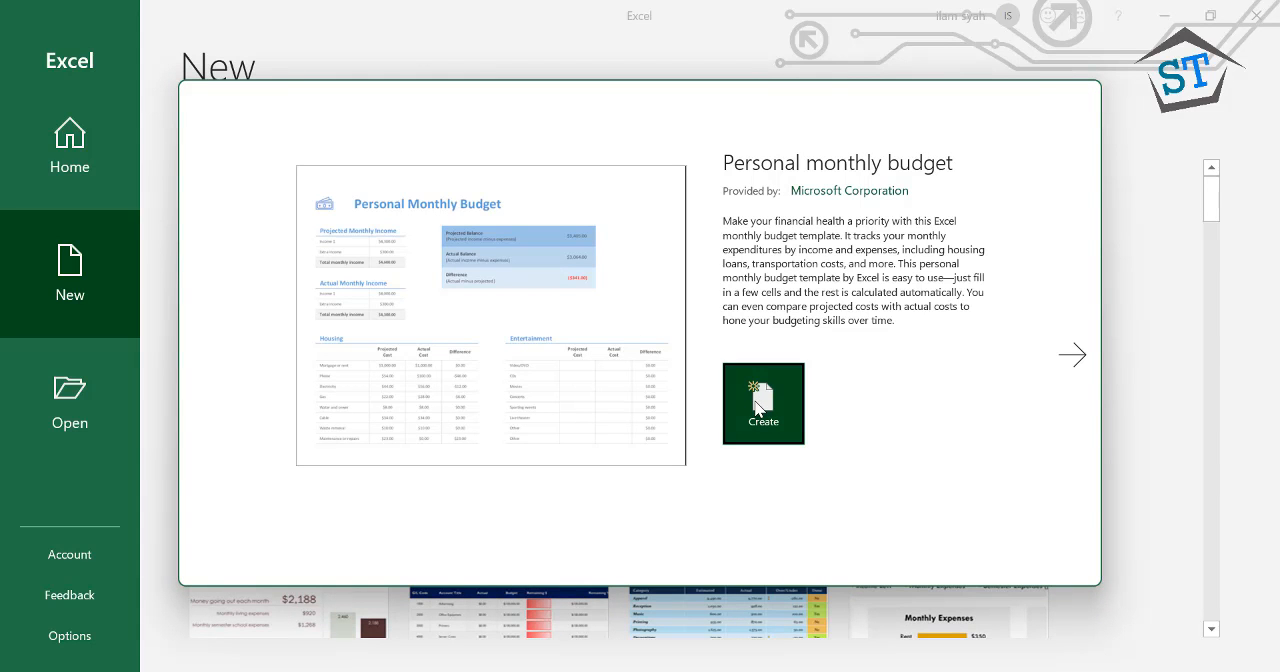
Examine the Start sheet's instructions and the income, balance and expense tables on the Personal Monthly Budget sheet
{"action": "scroll", "coordinate": [445, 415], "scroll_direction": "down", "scroll_amount": 5}
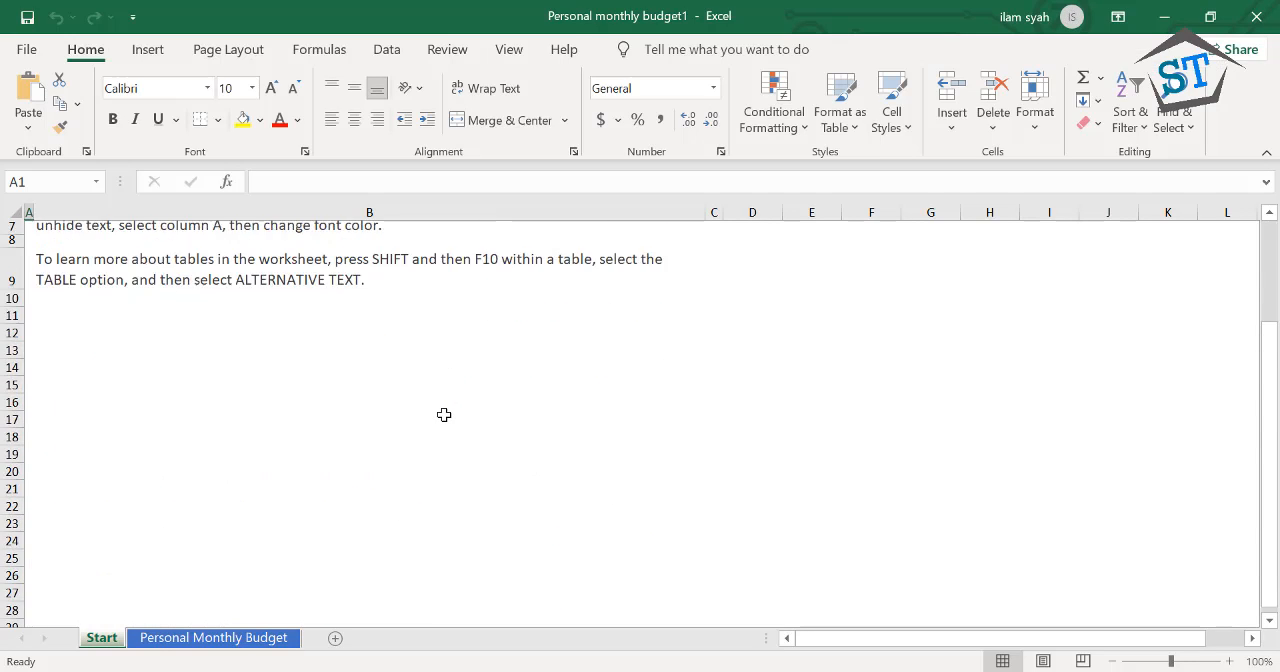
{"action": "scroll", "coordinate": [437, 420], "scroll_direction": "up", "scroll_amount": 5}
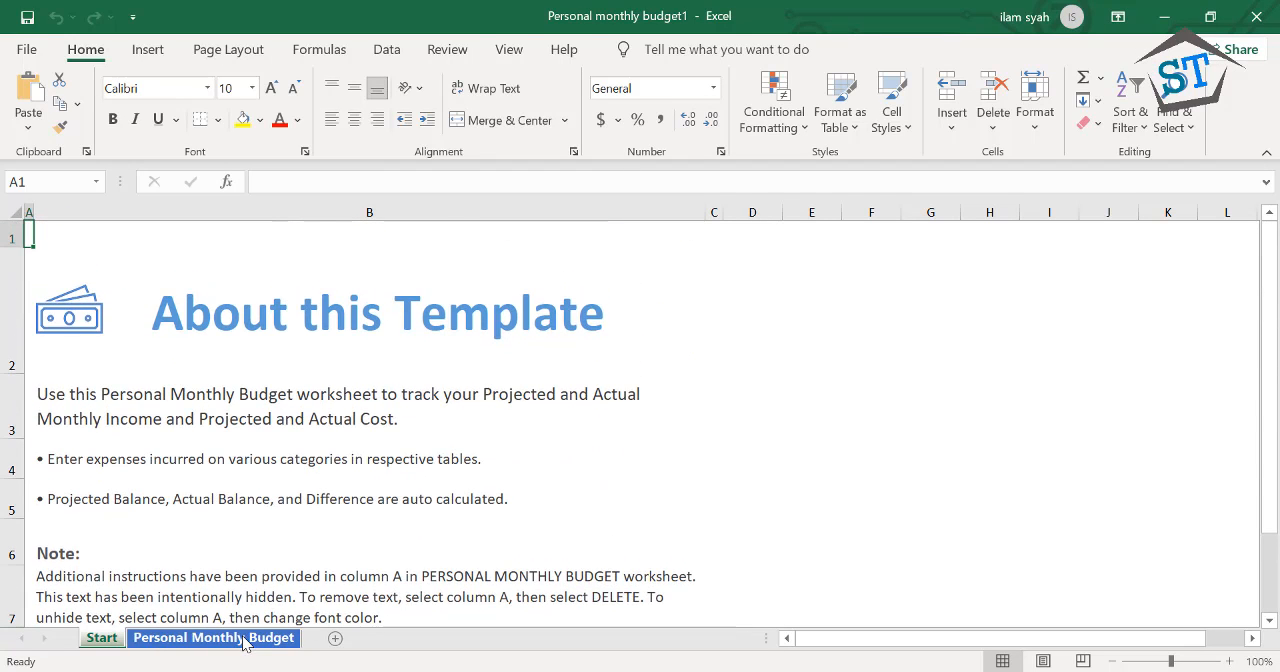
{"action": "left_click", "coordinate": [245, 640]}
{"action": "scroll", "coordinate": [273, 488], "scroll_direction": "down", "scroll_amount": 2}
{"action": "scroll", "coordinate": [273, 488], "scroll_direction": "down", "scroll_amount": 4}
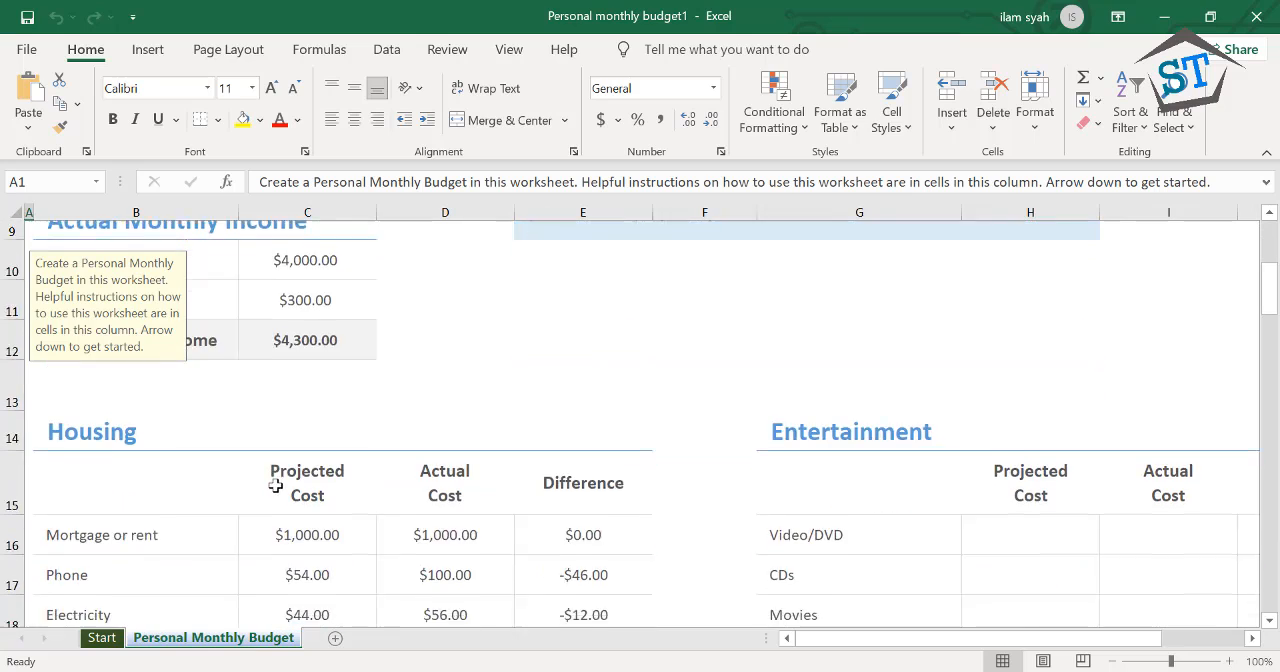
{"action": "scroll", "coordinate": [343, 472], "scroll_direction": "down", "scroll_amount": 1}
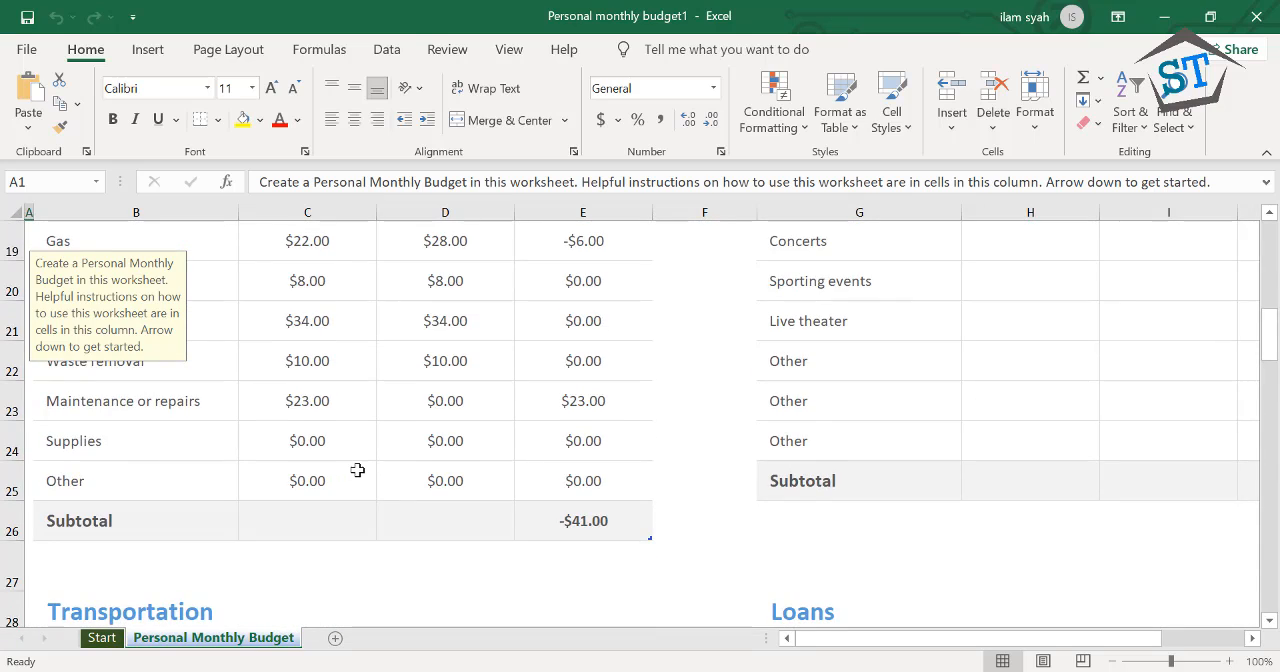
{"action": "scroll", "coordinate": [357, 386], "scroll_direction": "up", "scroll_amount": 2}
{"action": "scroll", "coordinate": [256, 441], "scroll_direction": "down", "scroll_amount": 2}
{"action": "scroll", "coordinate": [289, 363], "scroll_direction": "up", "scroll_amount": 6}
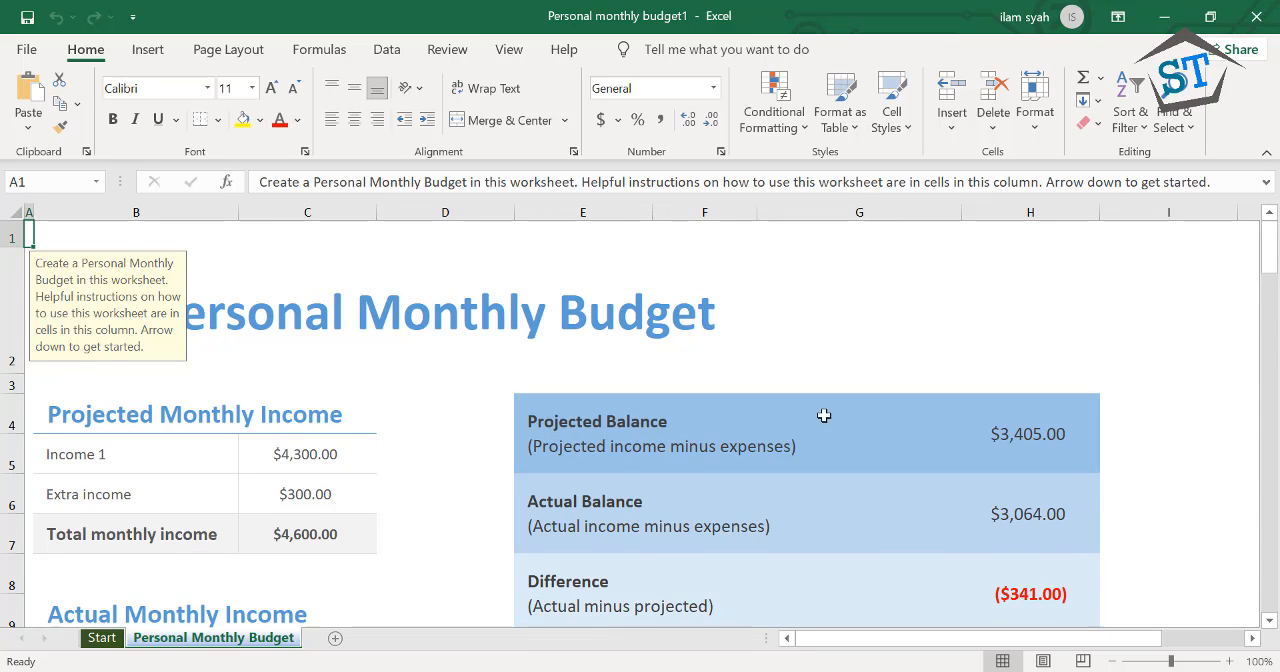
Open the Maintenance or repairs actual cost and both Supplies cost cells in the Housing table for editing, leaving their values as they are
{"action": "scroll", "coordinate": [700, 440], "scroll_direction": "down", "scroll_amount": 6}
{"action": "left_click", "coordinate": [483, 405]}
{"action": "double_click", "coordinate": [481, 408]}
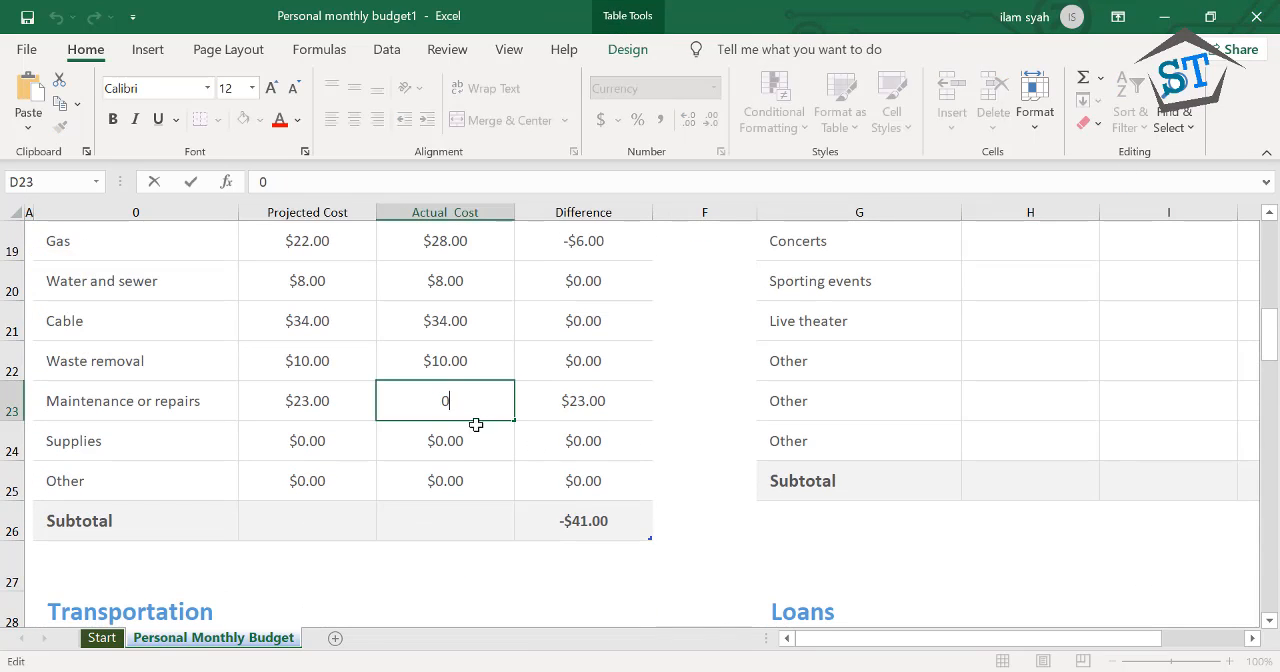
{"action": "double_click", "coordinate": [477, 430]}
{"action": "double_click", "coordinate": [343, 450]}
{"action": "left_click", "coordinate": [340, 477]}
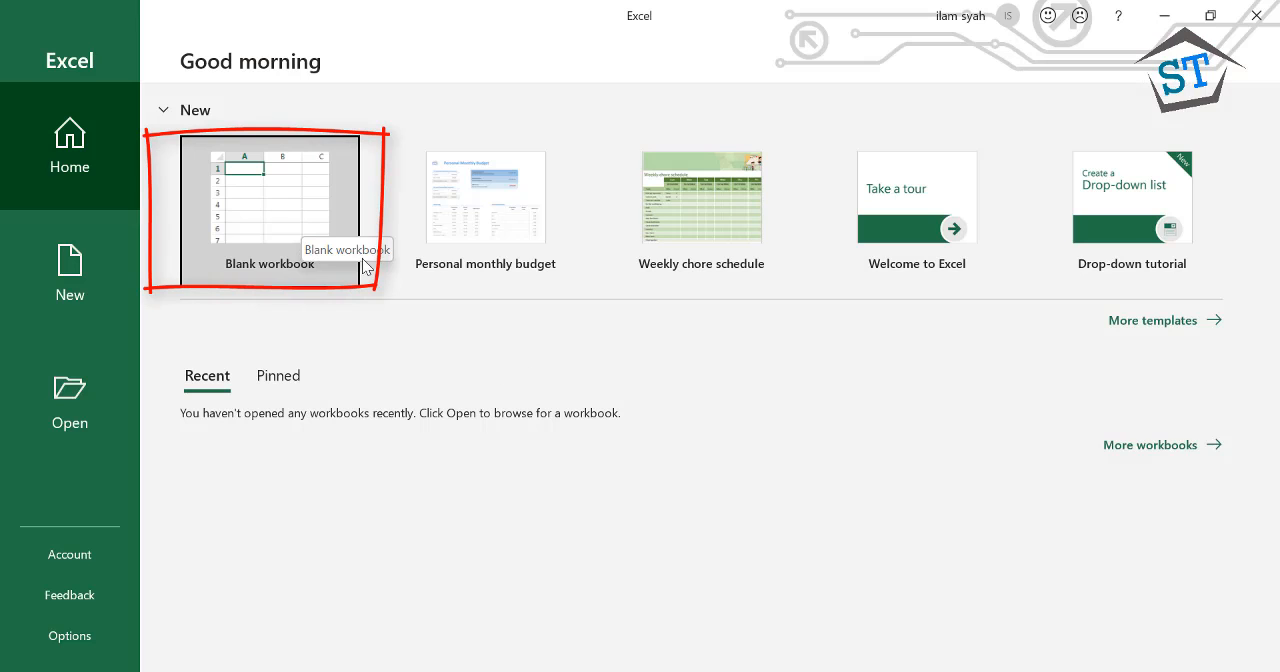
Create a blank workbook and look through its Insert, Page Layout, Formulas, Data and Home command sets
{"action": "left_click", "coordinate": [314, 239]}
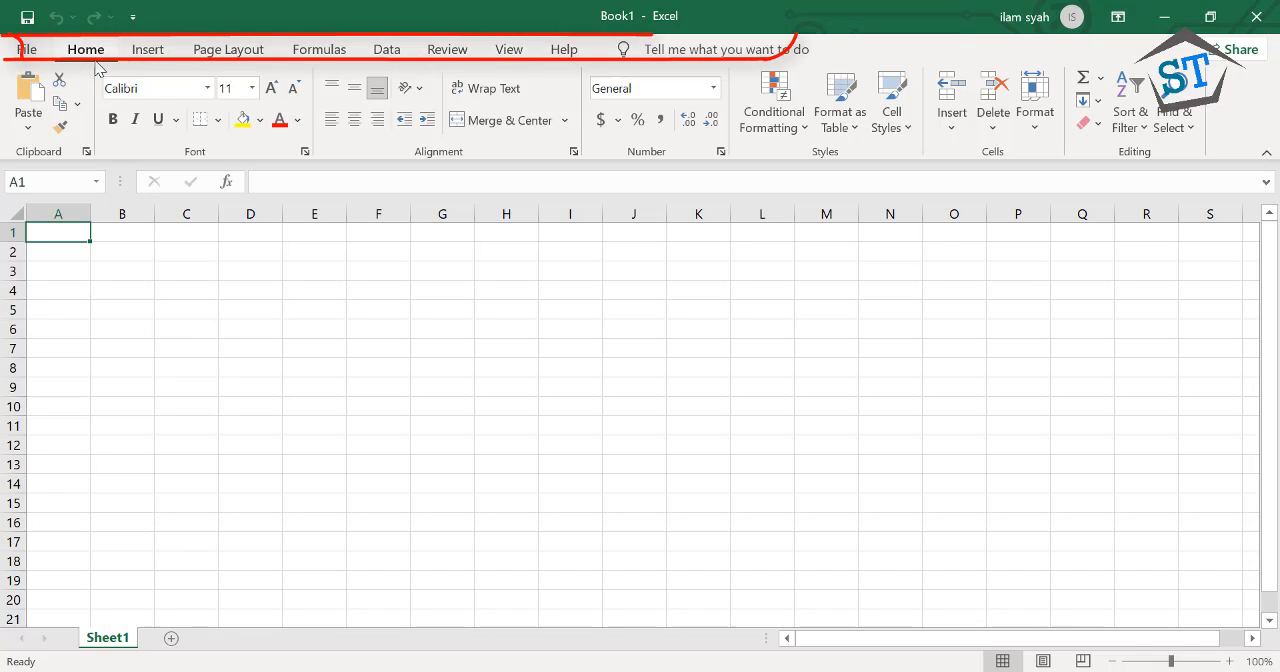
{"action": "left_click", "coordinate": [158, 60]}
{"action": "left_click", "coordinate": [202, 58]}
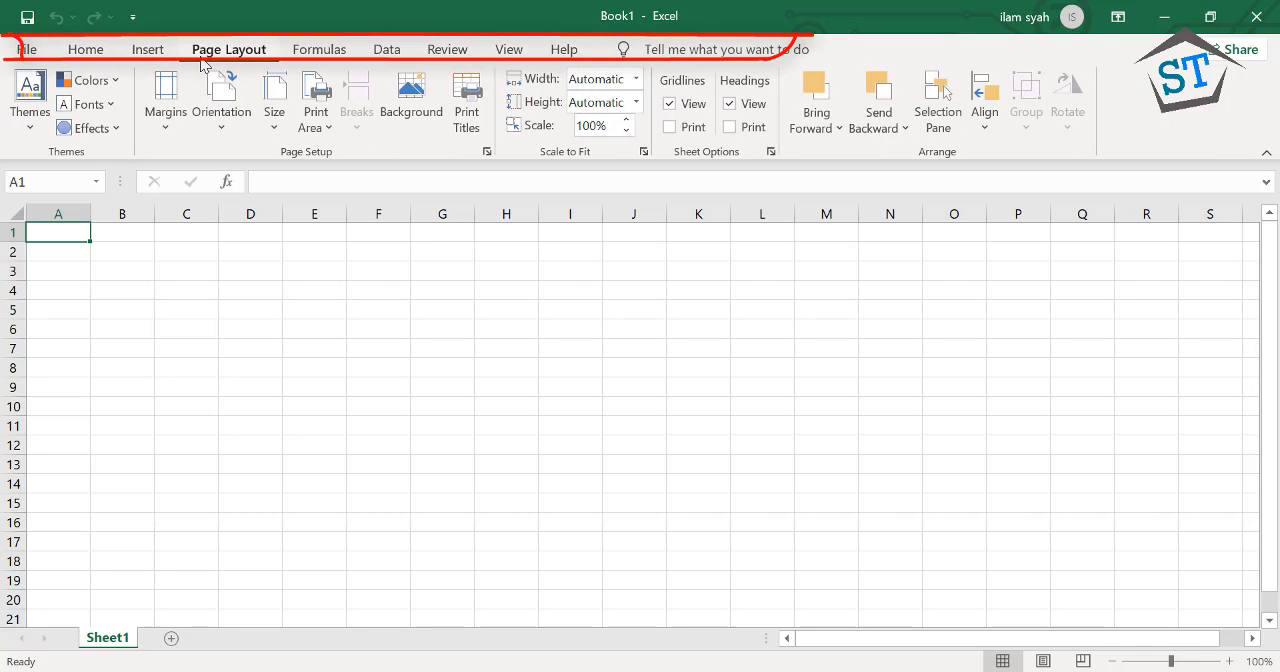
{"action": "left_click", "coordinate": [310, 50]}
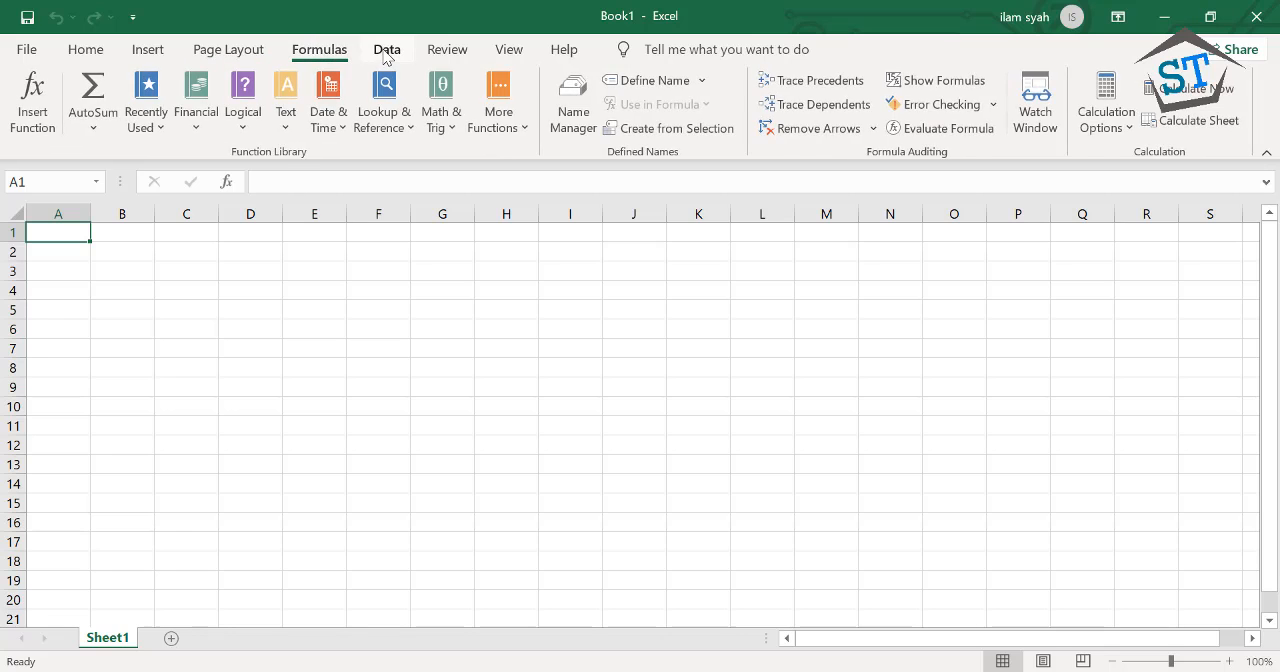
{"action": "left_click", "coordinate": [385, 56]}
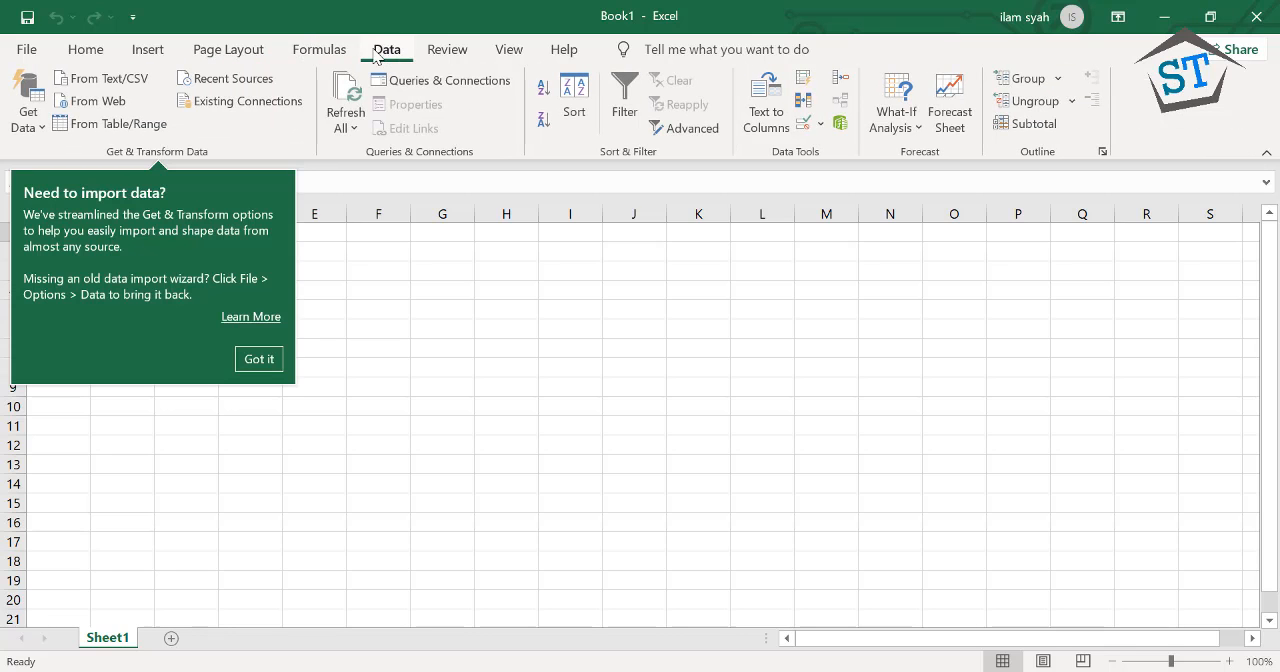
{"action": "left_click", "coordinate": [112, 56]}
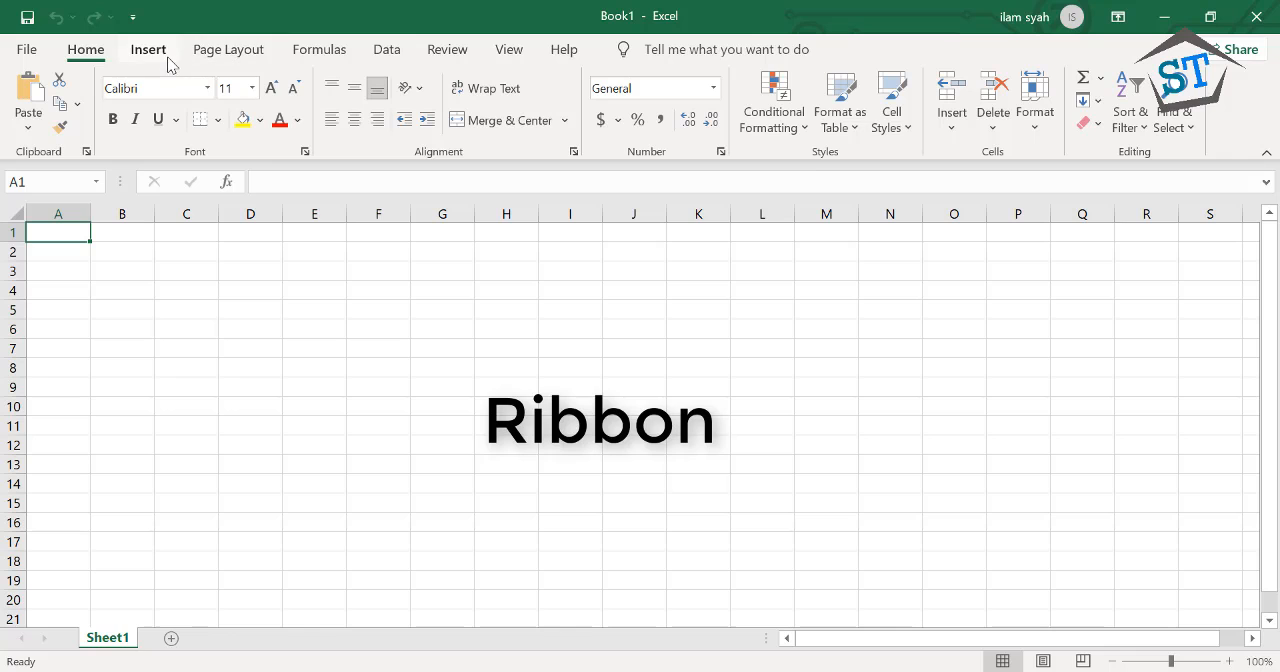
Examine how commands are grouped in the Page Layout, Home, Insert, Data and Formulas ribbons
{"action": "left_click", "coordinate": [226, 52]}
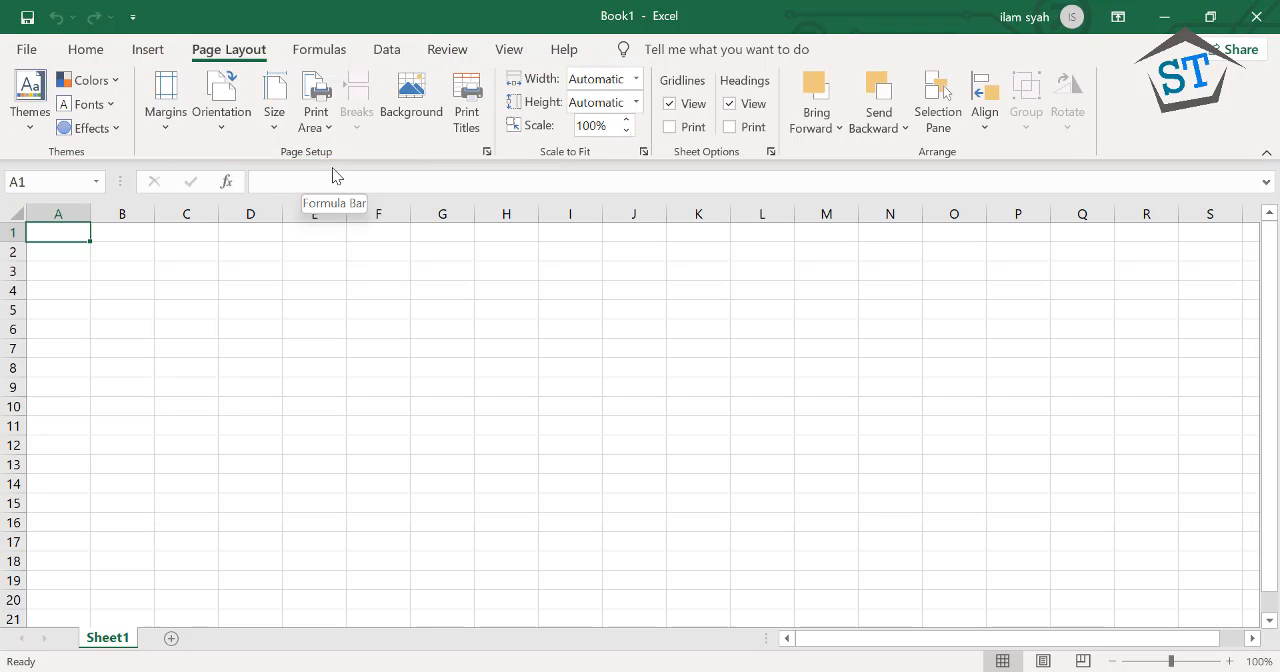
{"action": "left_click", "coordinate": [99, 52]}
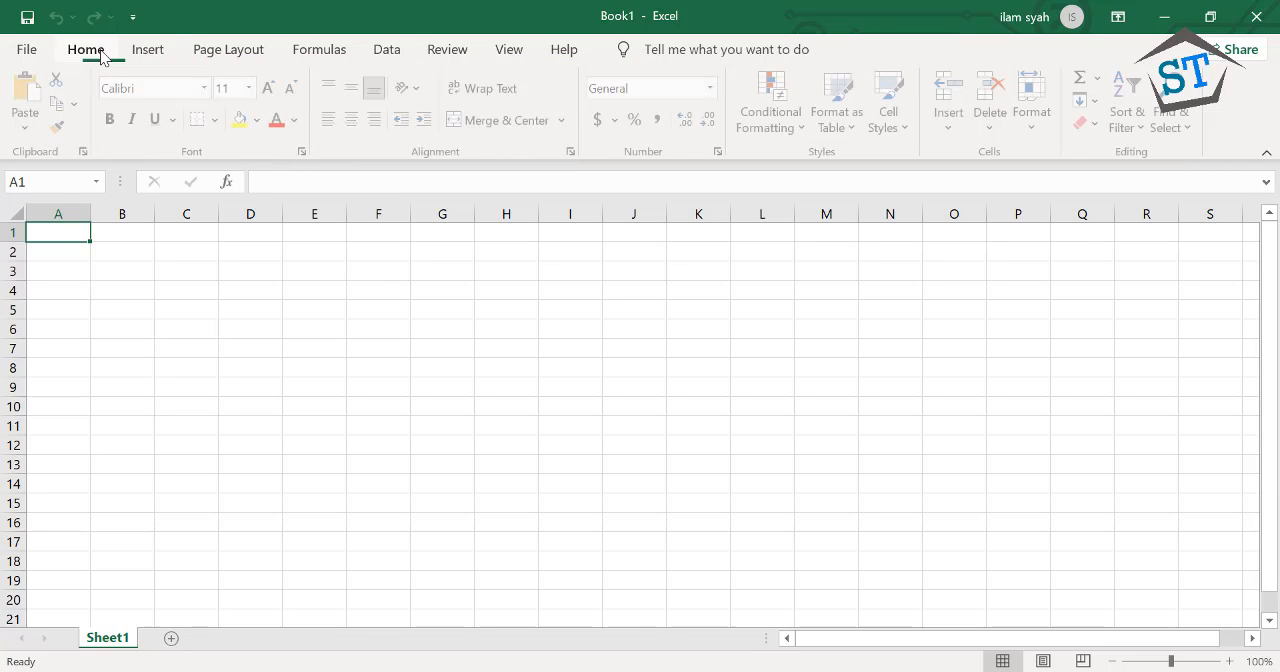
{"action": "left_click", "coordinate": [145, 50]}
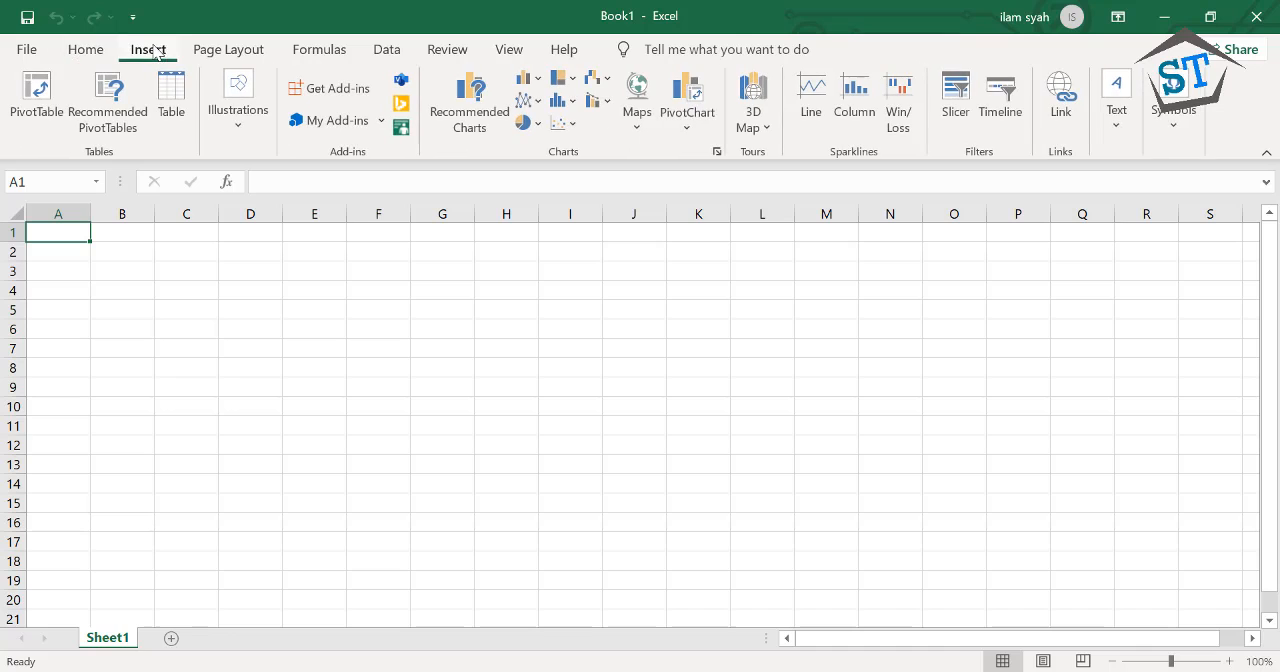
{"action": "left_click", "coordinate": [205, 52]}
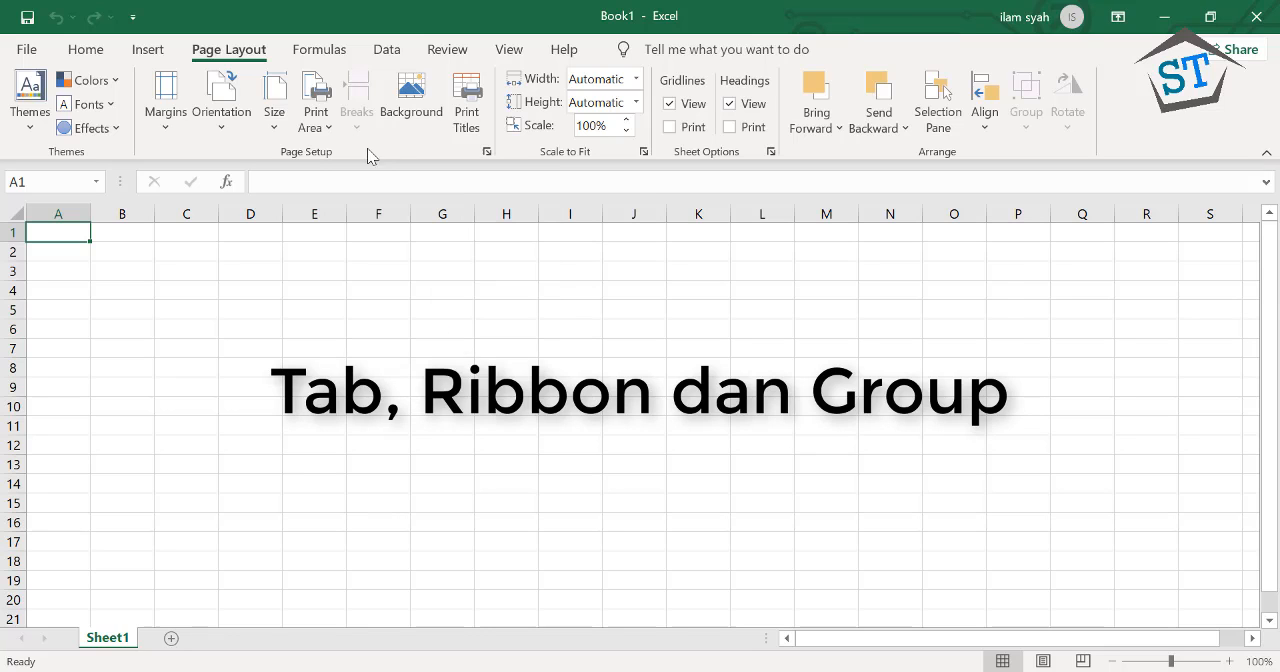
{"action": "left_click", "coordinate": [92, 52]}
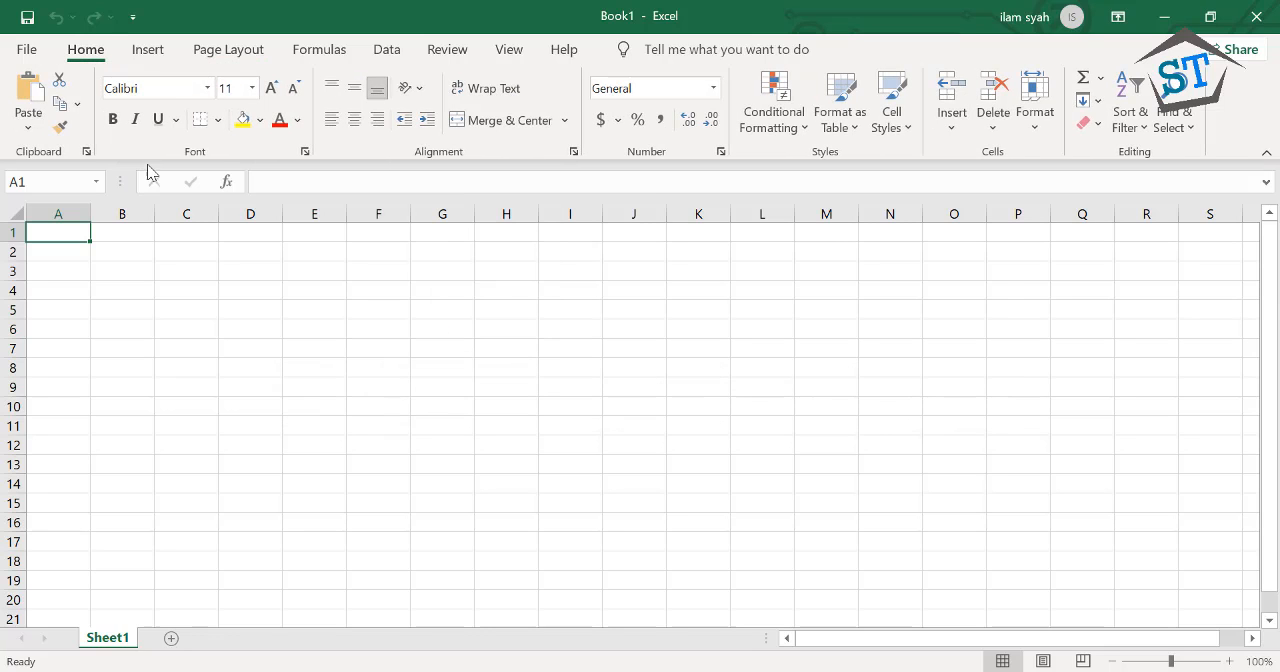
{"action": "left_click", "coordinate": [224, 52]}
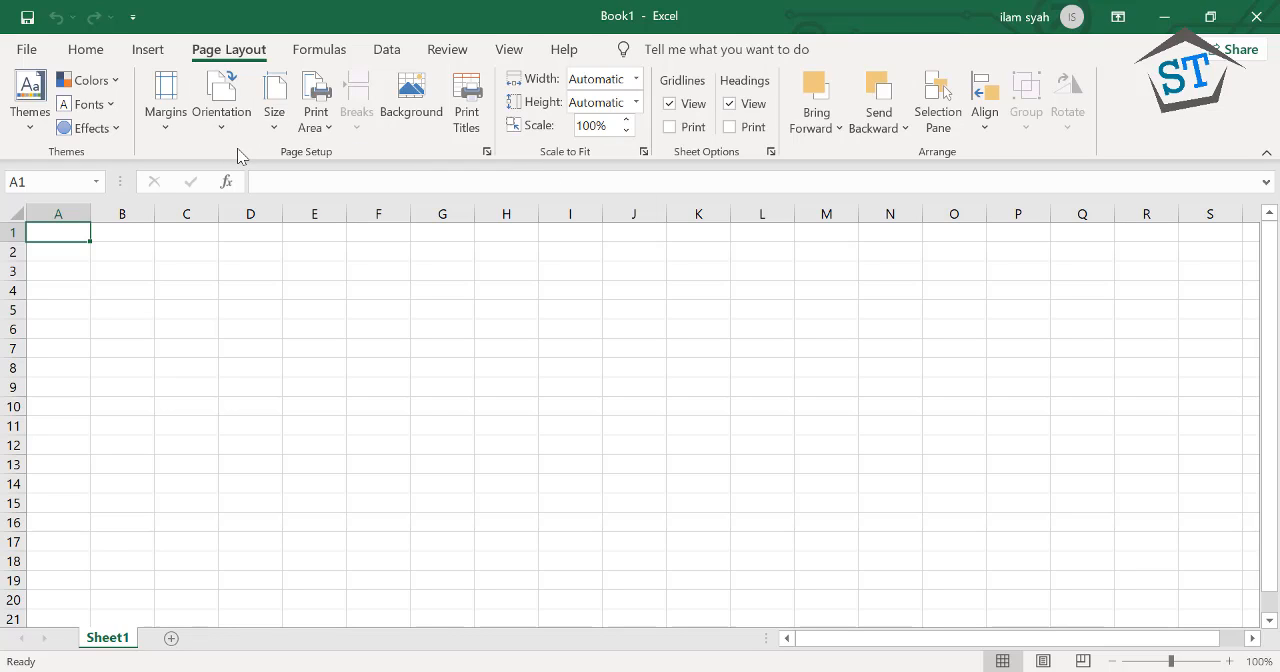
{"action": "left_click", "coordinate": [404, 53]}
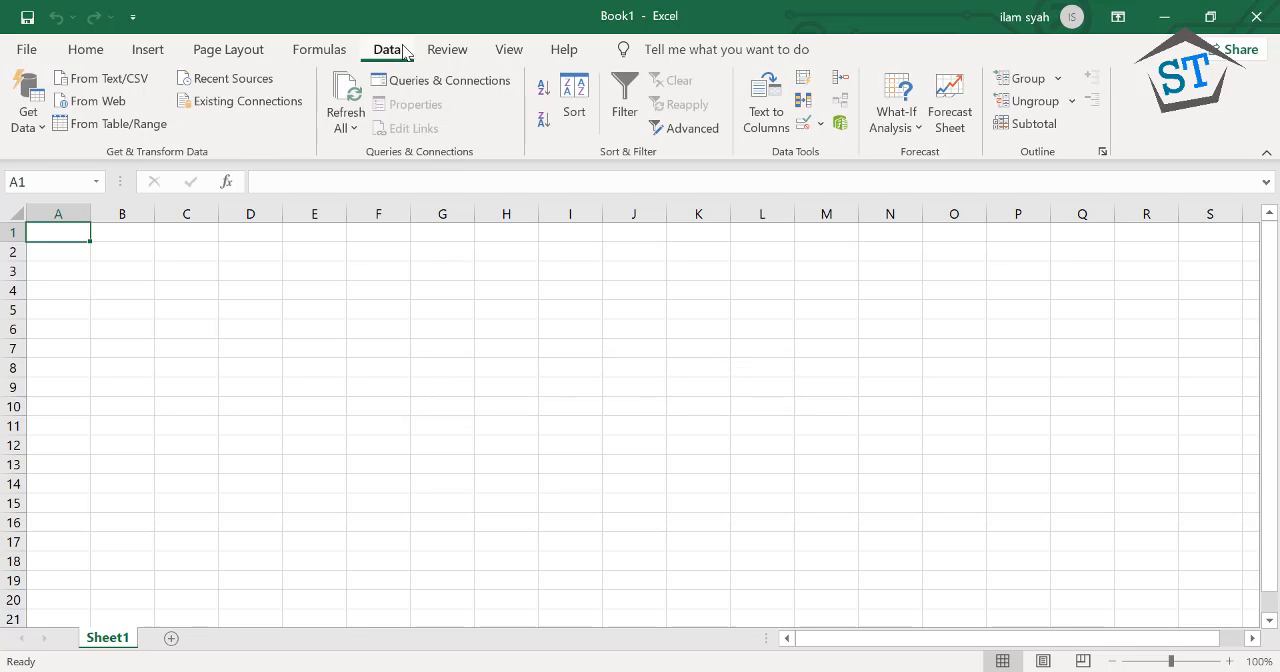
{"action": "left_click", "coordinate": [321, 52]}
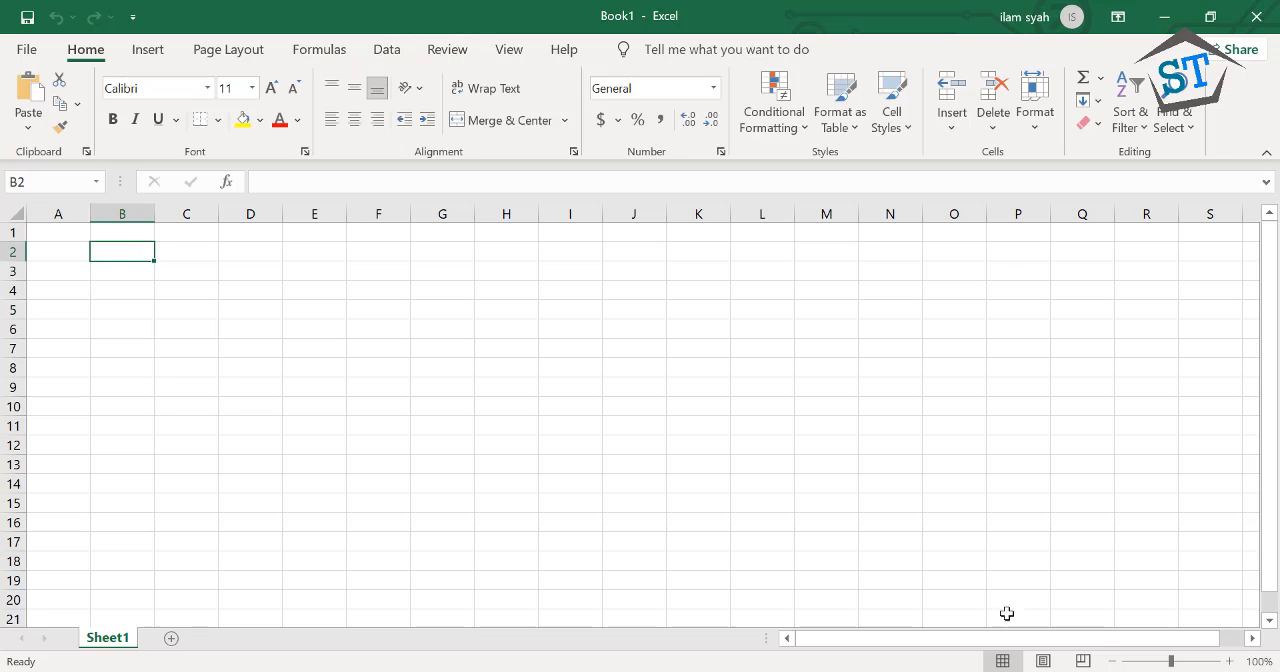
Examine the column headings beyond Z, selecting column Z, column AA and finally cell S9
{"action": "left_click", "coordinate": [1252, 638]}
{"action": "left_click", "coordinate": [1252, 638]}
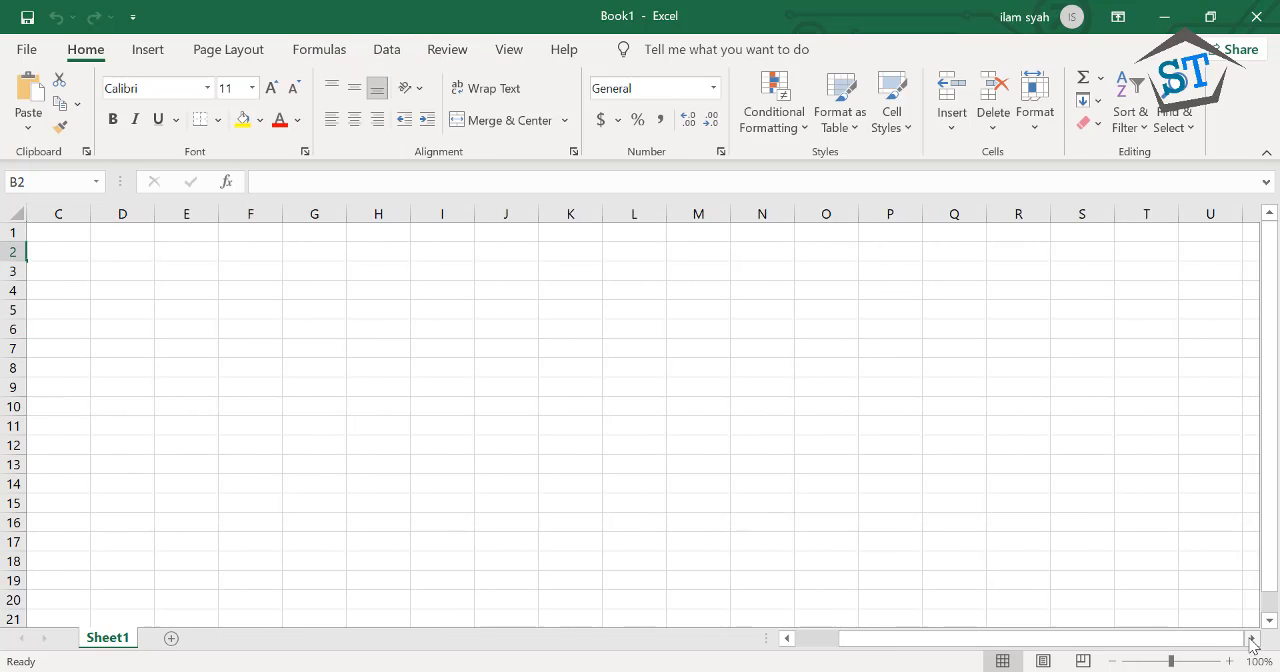
{"action": "left_click", "coordinate": [1252, 638]}
{"action": "left_click", "coordinate": [1252, 638]}
{"action": "left_click", "coordinate": [1251, 639]}
{"action": "left_click", "coordinate": [1251, 639]}
{"action": "left_click", "coordinate": [1251, 639]}
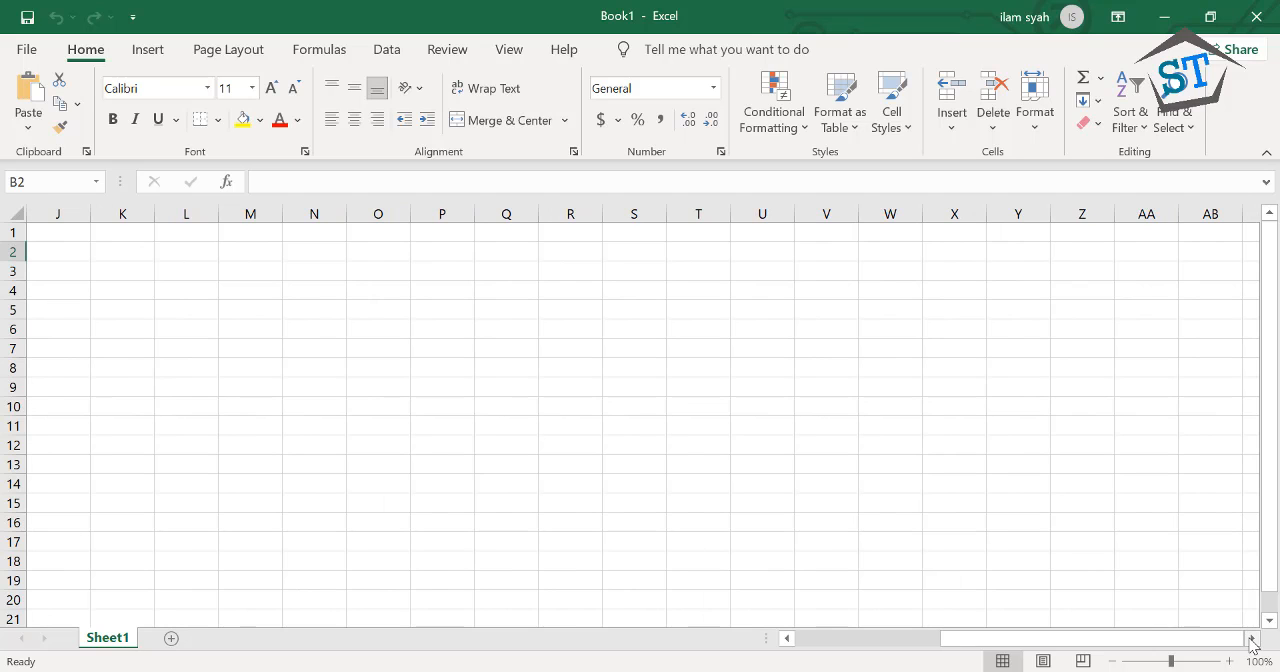
{"action": "left_click", "coordinate": [1251, 639]}
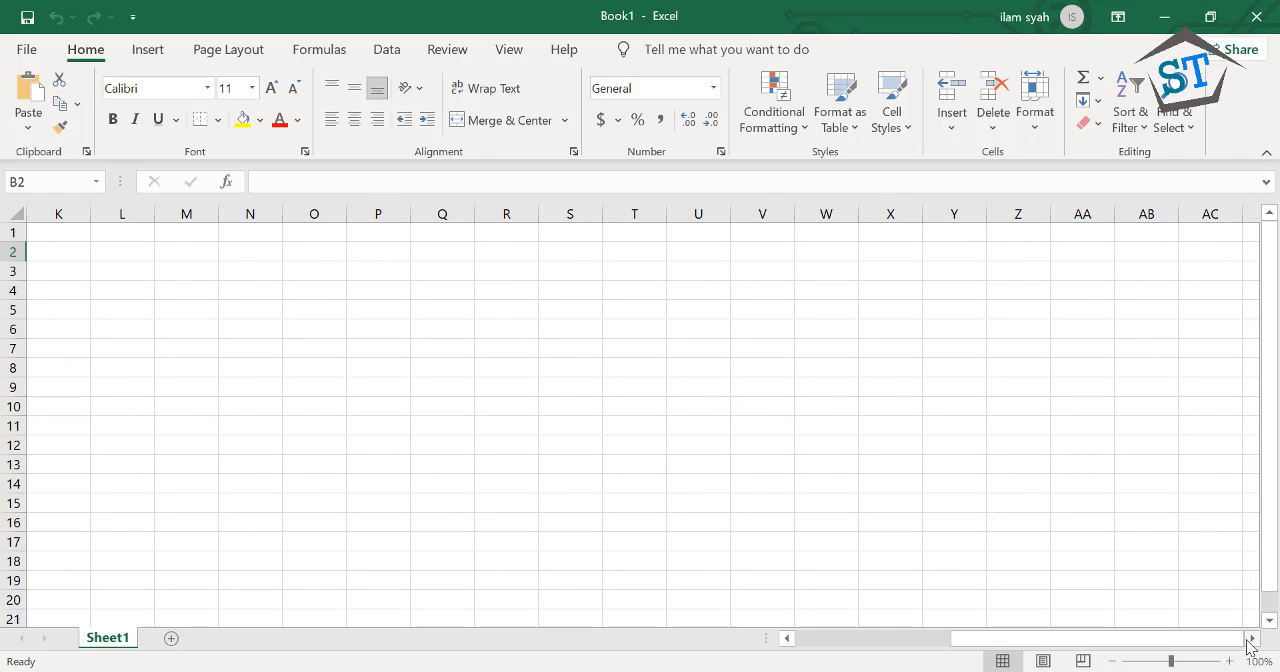
{"action": "left_click", "coordinate": [1251, 639]}
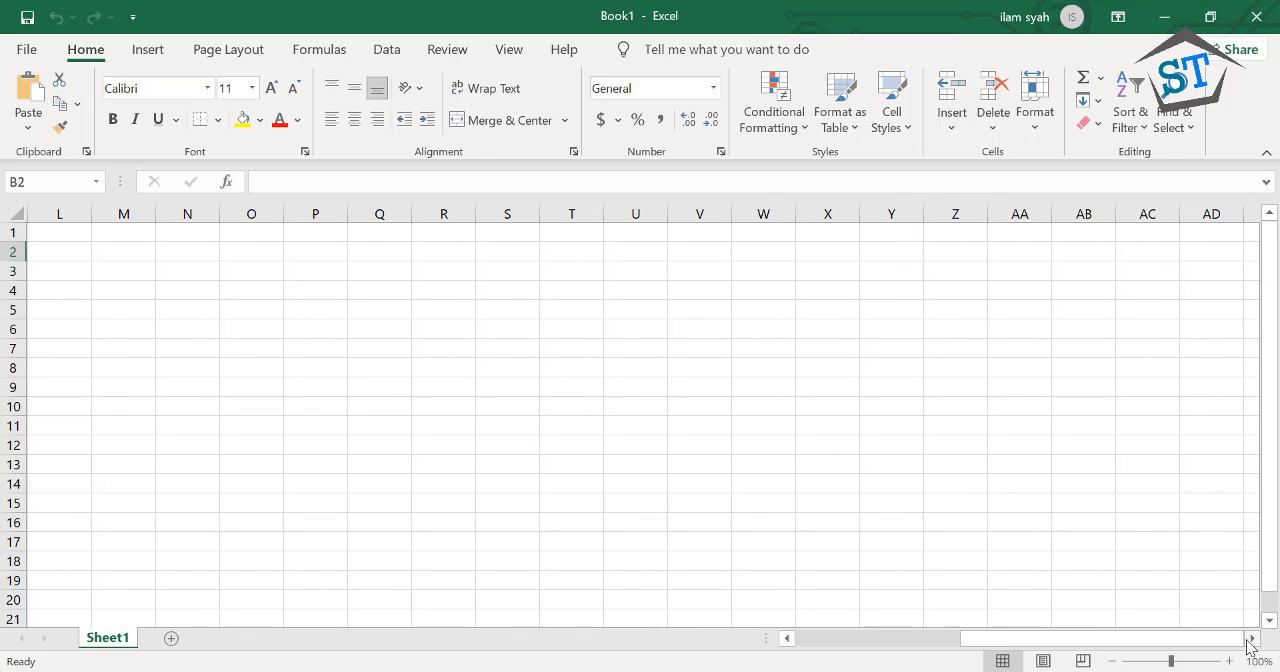
{"action": "left_click", "coordinate": [942, 211]}
{"action": "left_click", "coordinate": [1011, 210]}
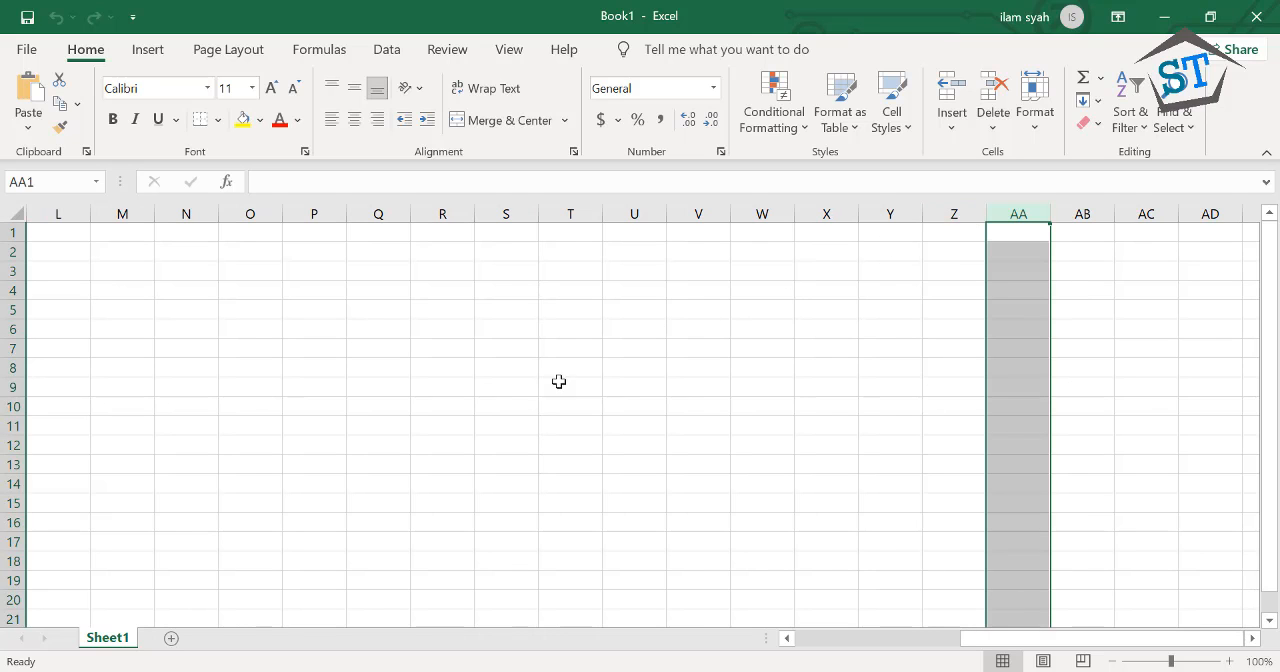
{"action": "left_click", "coordinate": [514, 390]}
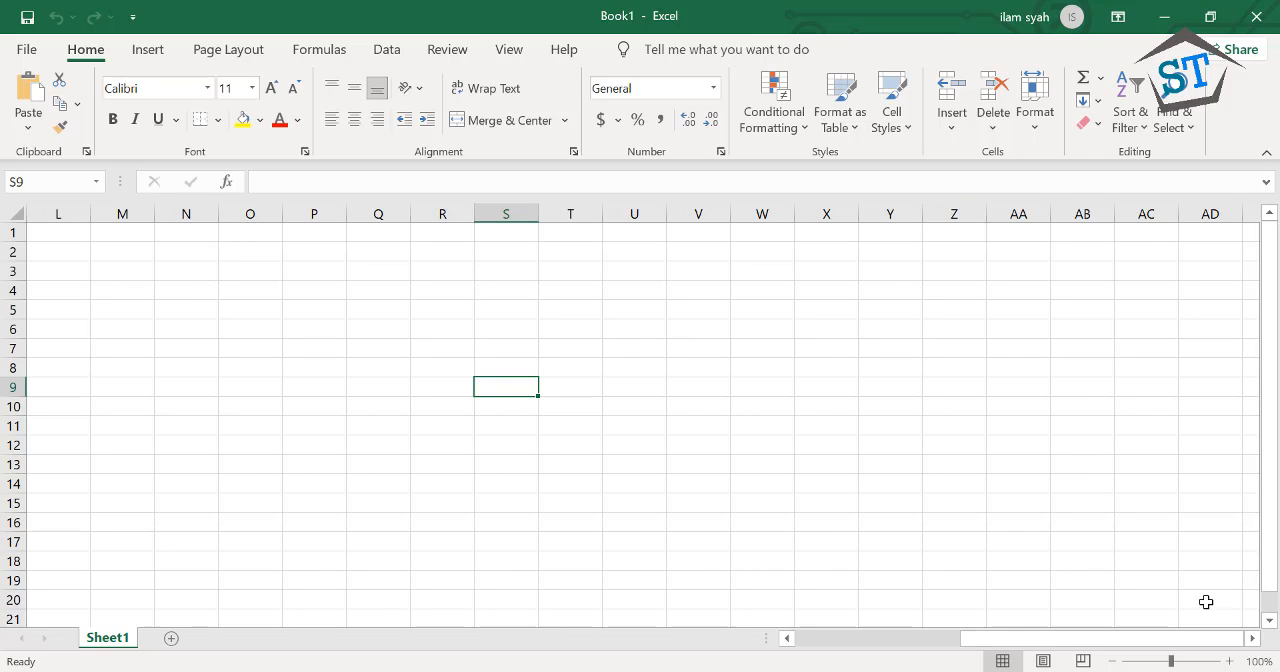
Return to column A and select rows 1 through 3, finishing with only cell B9 selected
{"action": "left_click", "coordinate": [1251, 639]}
{"action": "left_click", "coordinate": [1251, 639]}
{"action": "left_click", "coordinate": [1251, 639]}
{"action": "left_click_drag", "start_coordinate": [1220, 646], "coordinate": [1006, 640]}
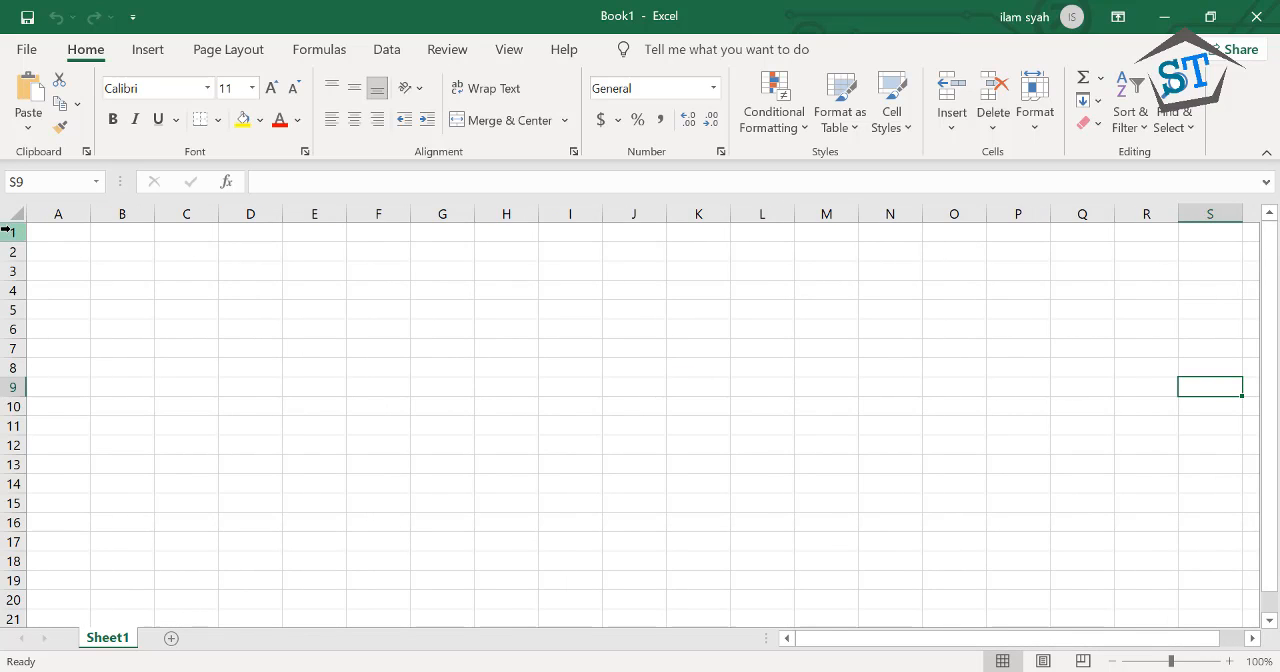
{"action": "left_click_drag", "start_coordinate": [8, 231], "coordinate": [8, 271]}
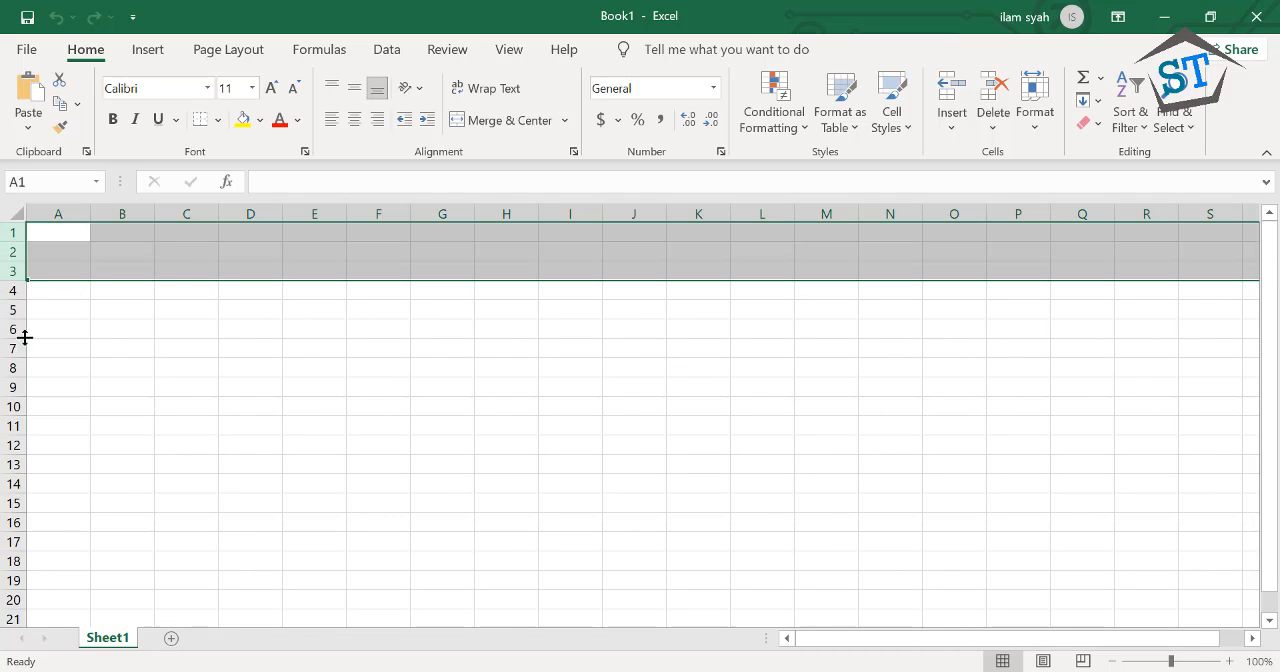
{"action": "left_click", "coordinate": [32, 346]}
{"action": "left_click", "coordinate": [96, 381]}
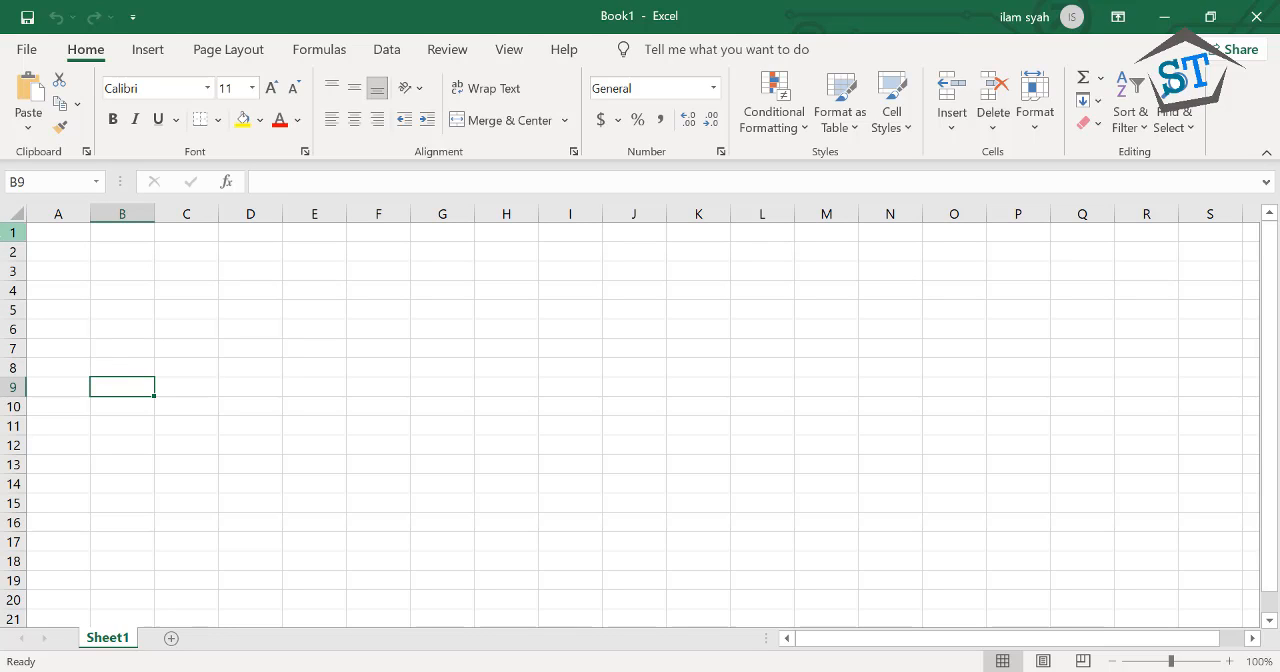
Select single cells one after another across the sheet, including A2, C5, C2, N9 and I16
{"action": "left_click", "coordinate": [78, 256]}
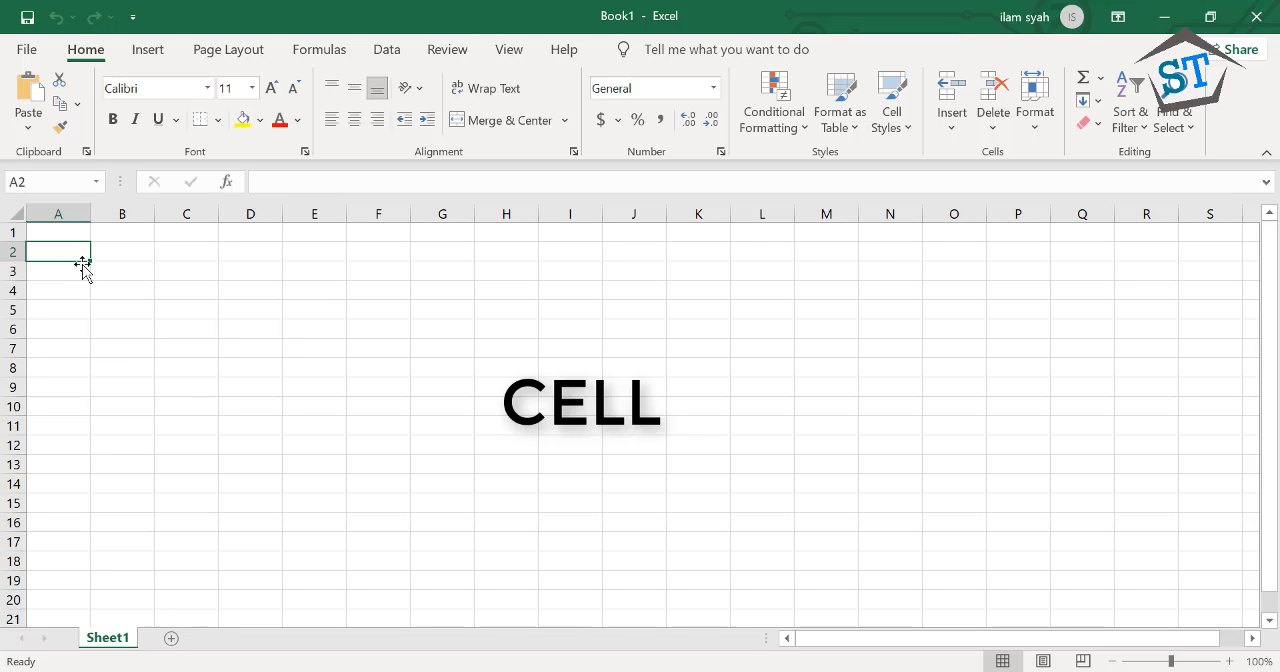
{"action": "left_click", "coordinate": [112, 281]}
{"action": "left_click", "coordinate": [186, 309]}
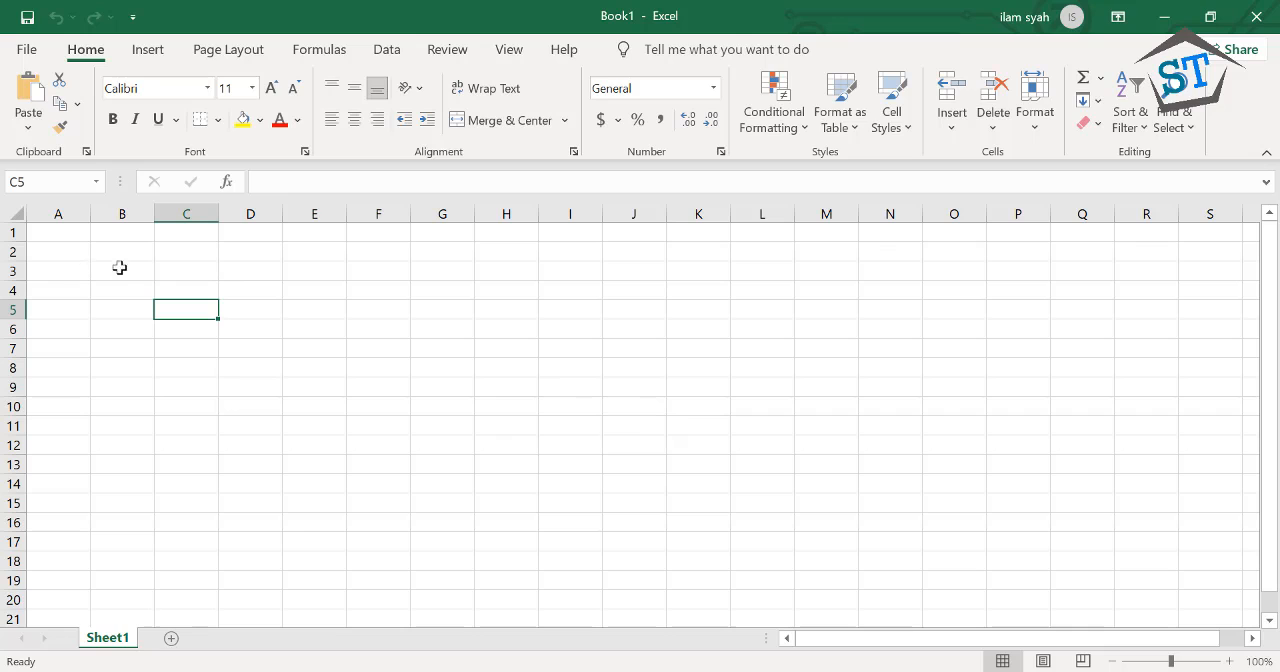
{"action": "left_click", "coordinate": [198, 251]}
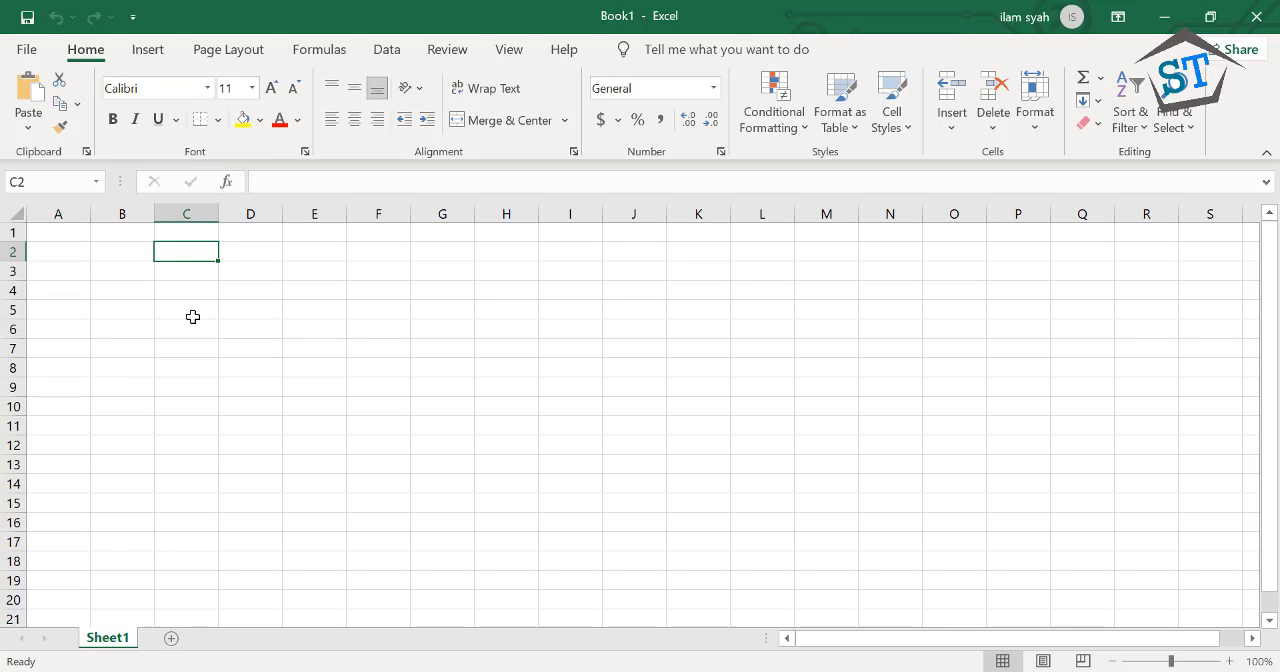
{"action": "left_click", "coordinate": [898, 388]}
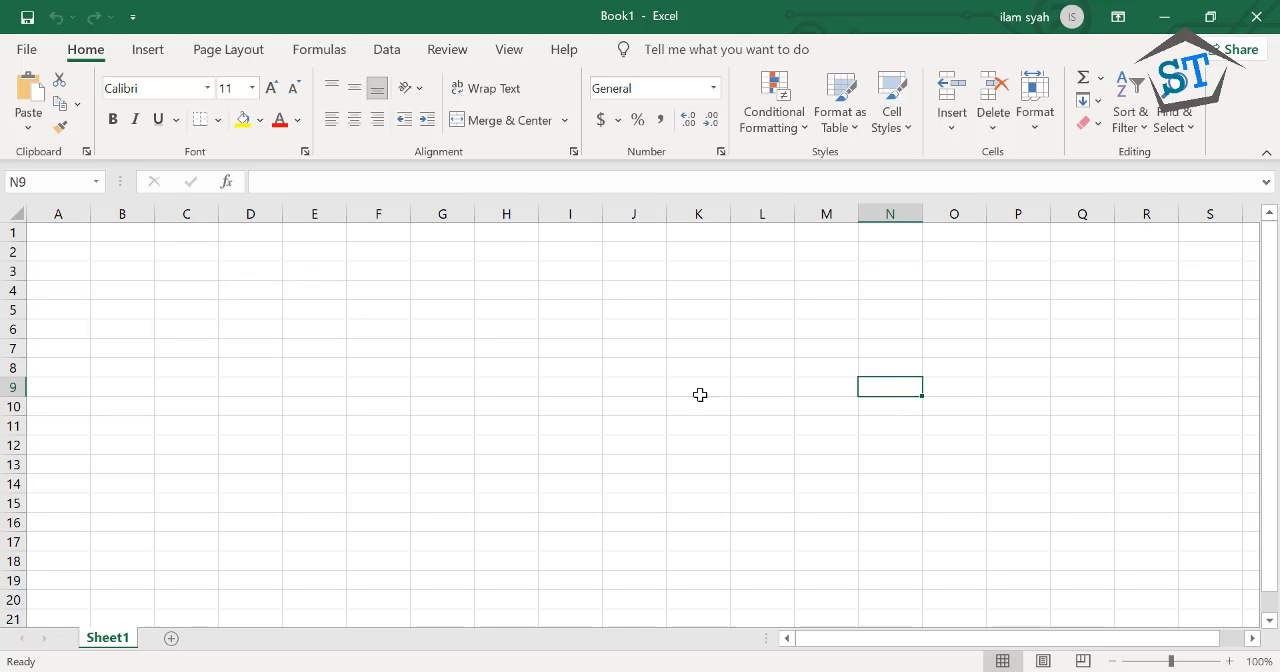
{"action": "left_click", "coordinate": [568, 527]}
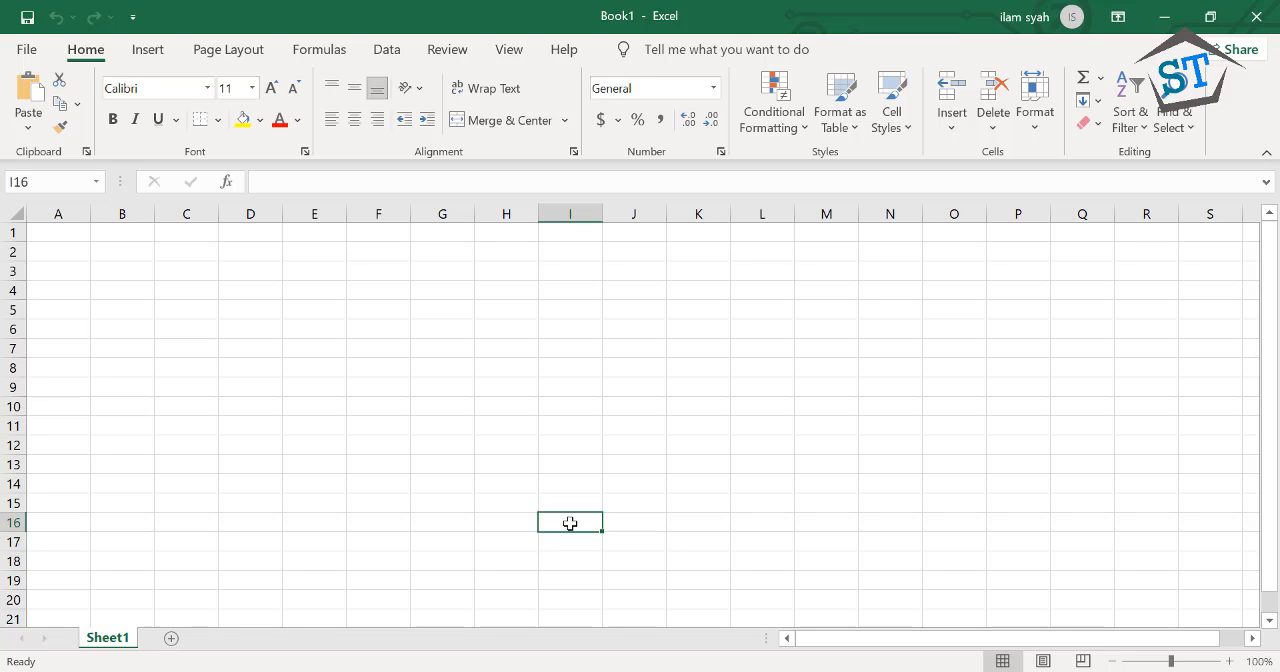
Open empty cell I16 for editing, leave it blank, and select cells I17, I16, I15 and I16 again
{"action": "double_click", "coordinate": [570, 524]}
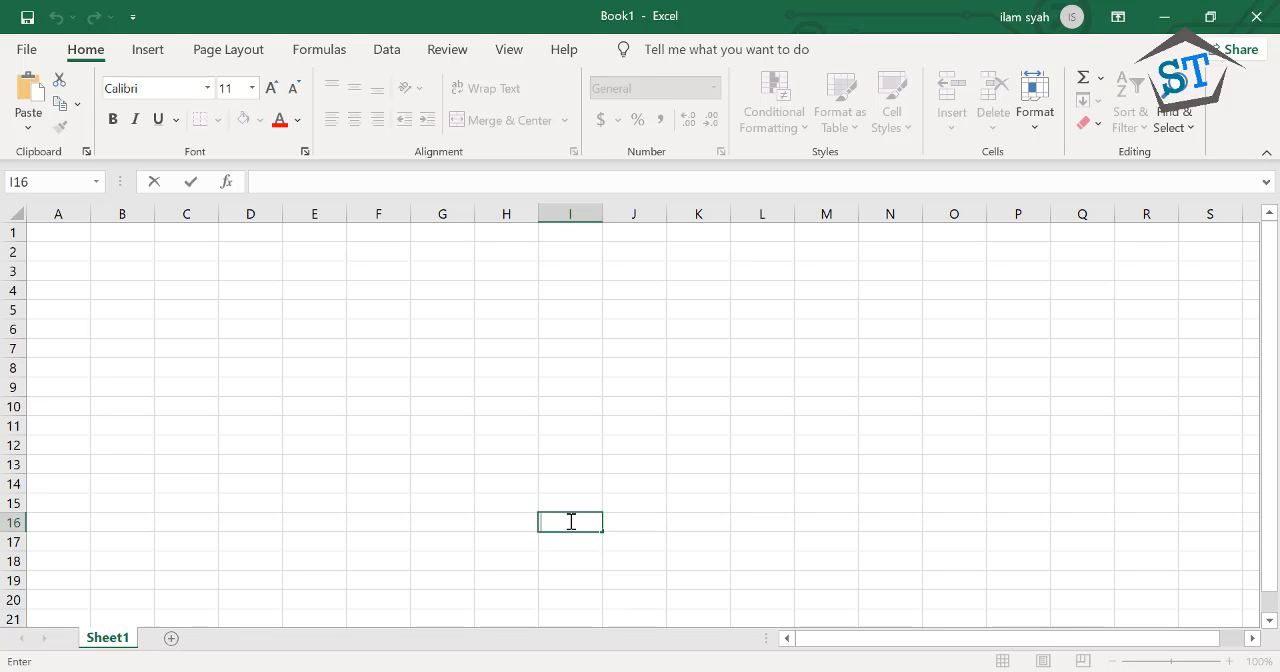
{"action": "left_click", "coordinate": [564, 535]}
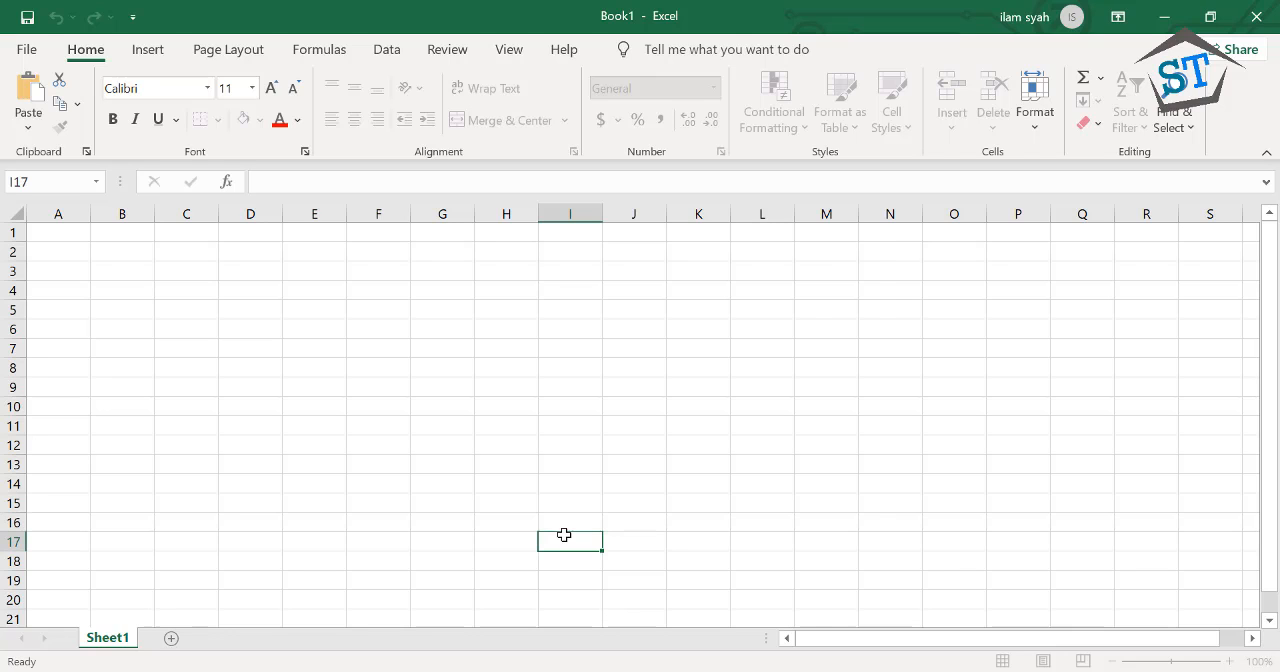
{"action": "left_click", "coordinate": [563, 523]}
{"action": "left_click", "coordinate": [567, 503]}
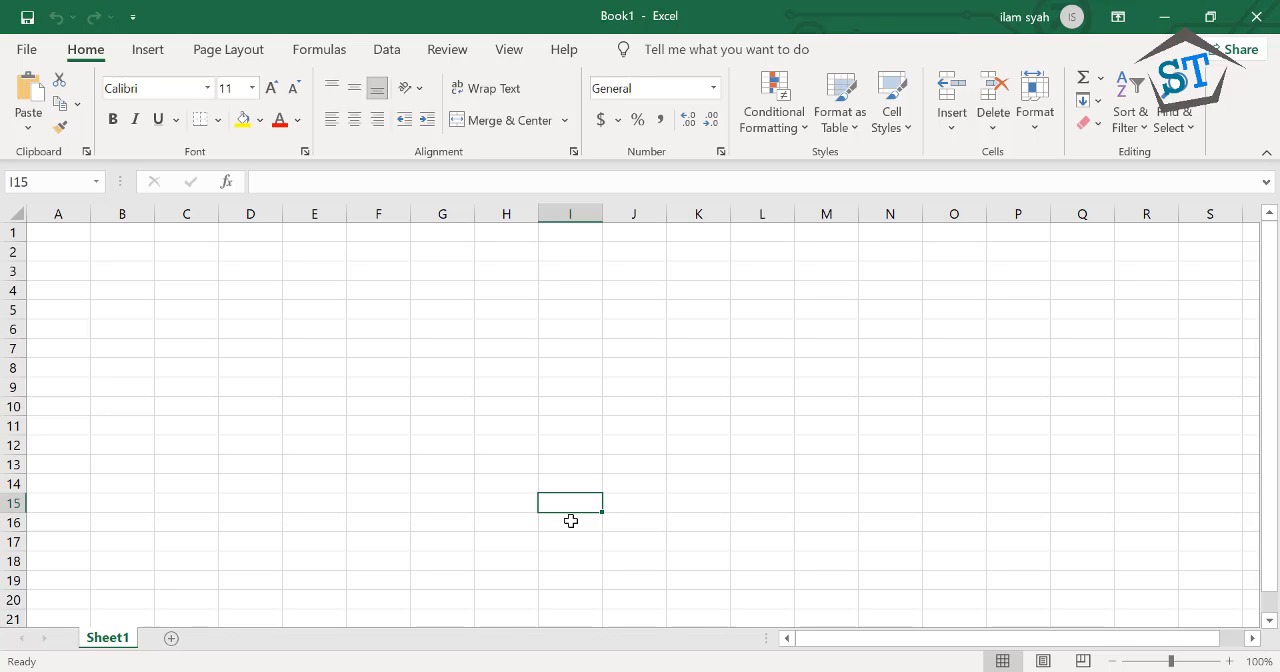
{"action": "left_click", "coordinate": [571, 521]}
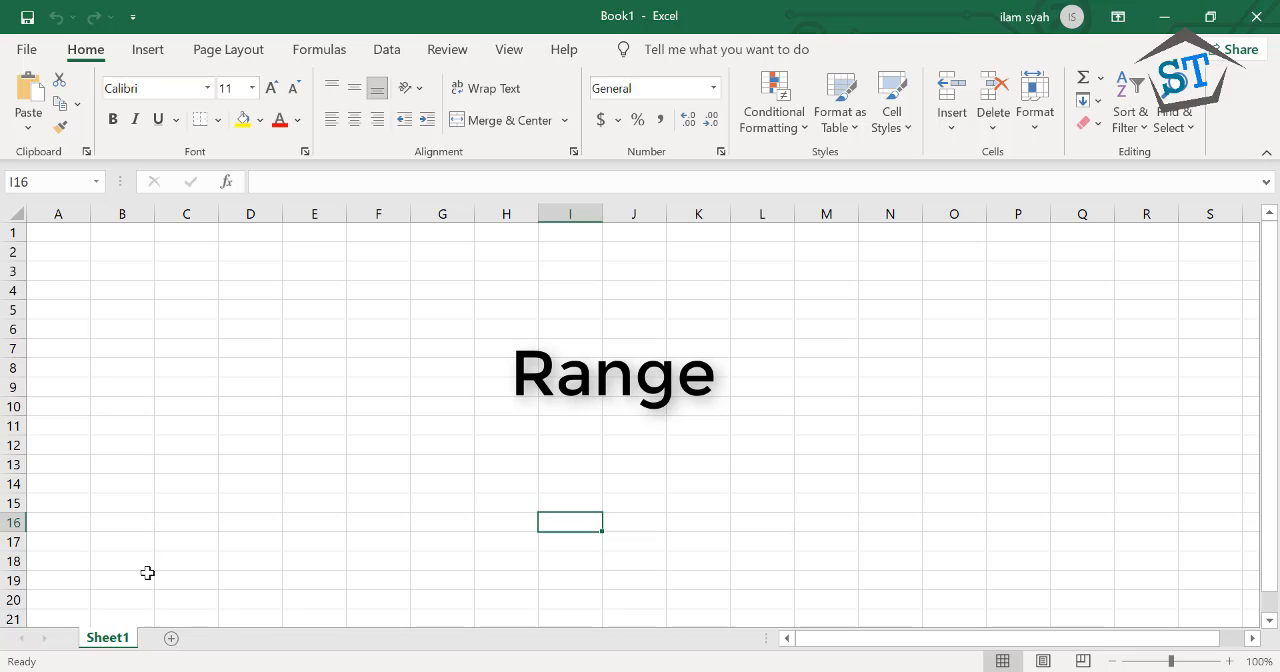
Select four separate cell ranges in turn, including F5:G9 and L10:O17, finishing with single cells K10, K8 and L7
{"action": "left_click_drag", "start_coordinate": [120, 289], "coordinate": [231, 363]}
{"action": "left_click_drag", "start_coordinate": [370, 309], "coordinate": [467, 388]}
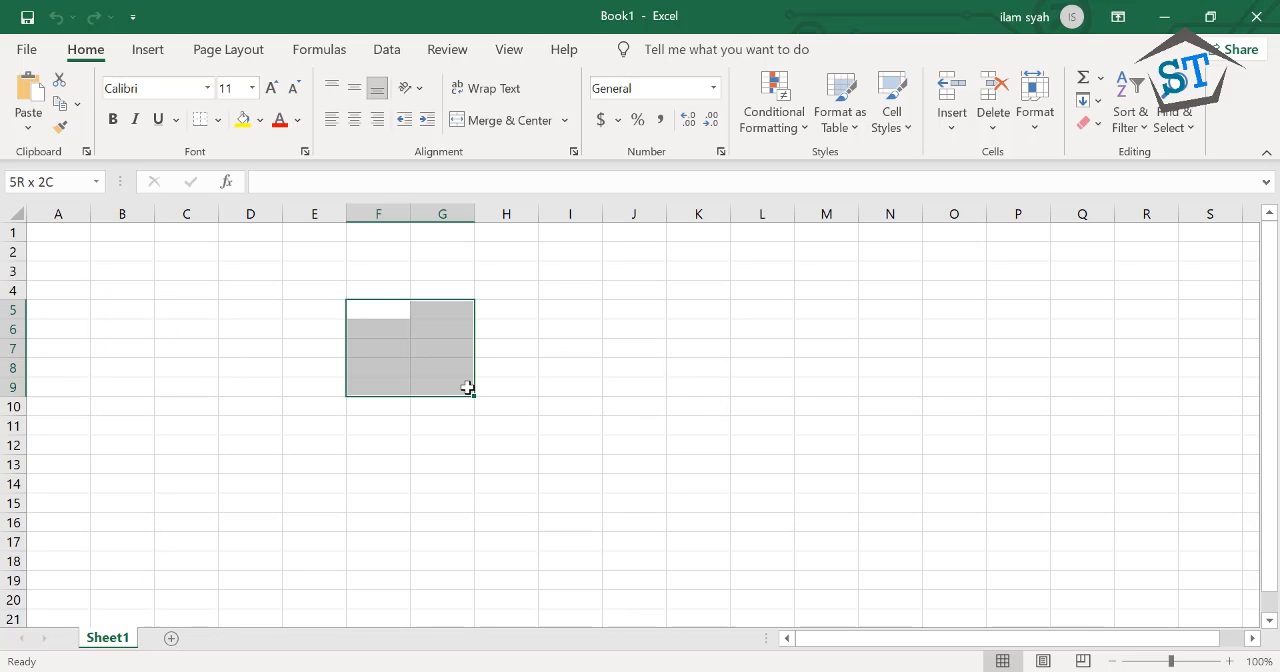
{"action": "left_click_drag", "start_coordinate": [600, 333], "coordinate": [655, 408]}
{"action": "left_click_drag", "start_coordinate": [762, 407], "coordinate": [926, 534]}
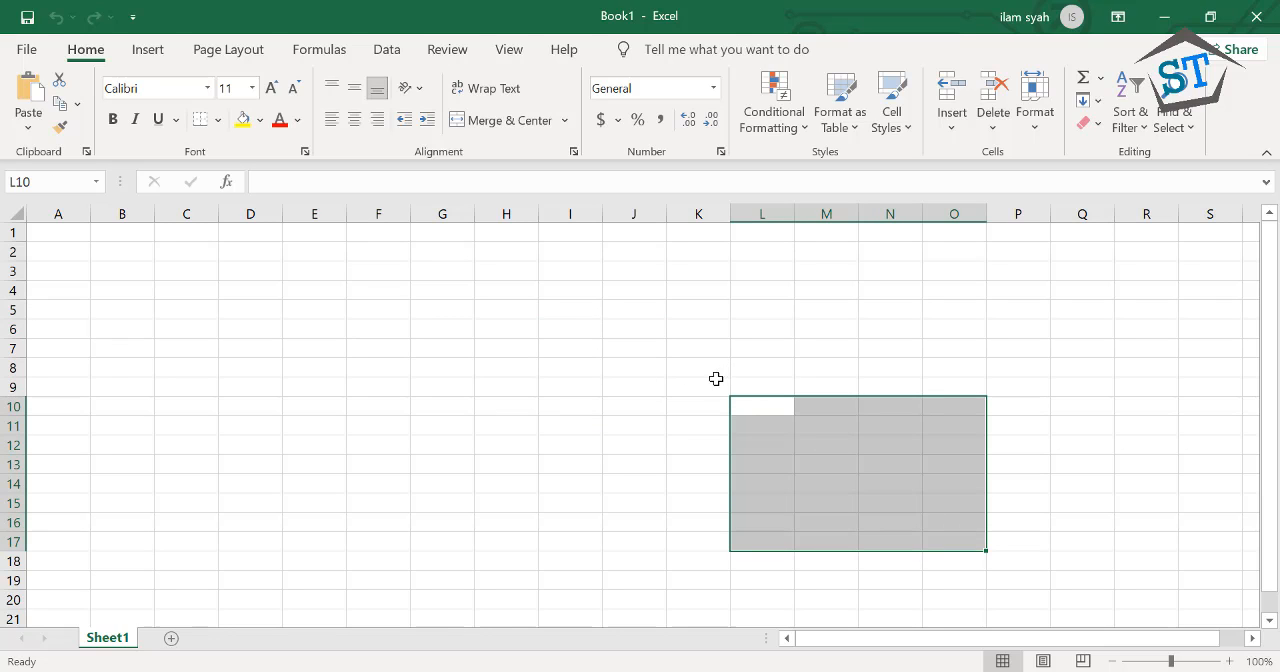
{"action": "left_click", "coordinate": [699, 409]}
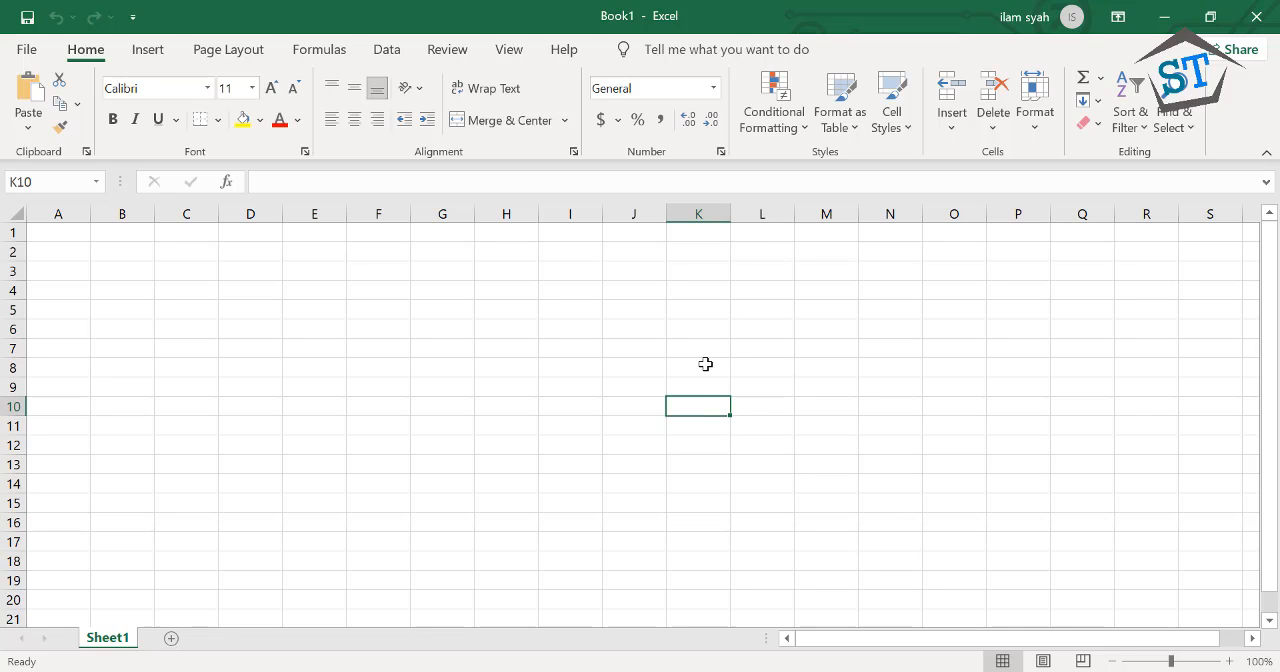
{"action": "left_click", "coordinate": [705, 364]}
{"action": "left_click", "coordinate": [755, 351]}
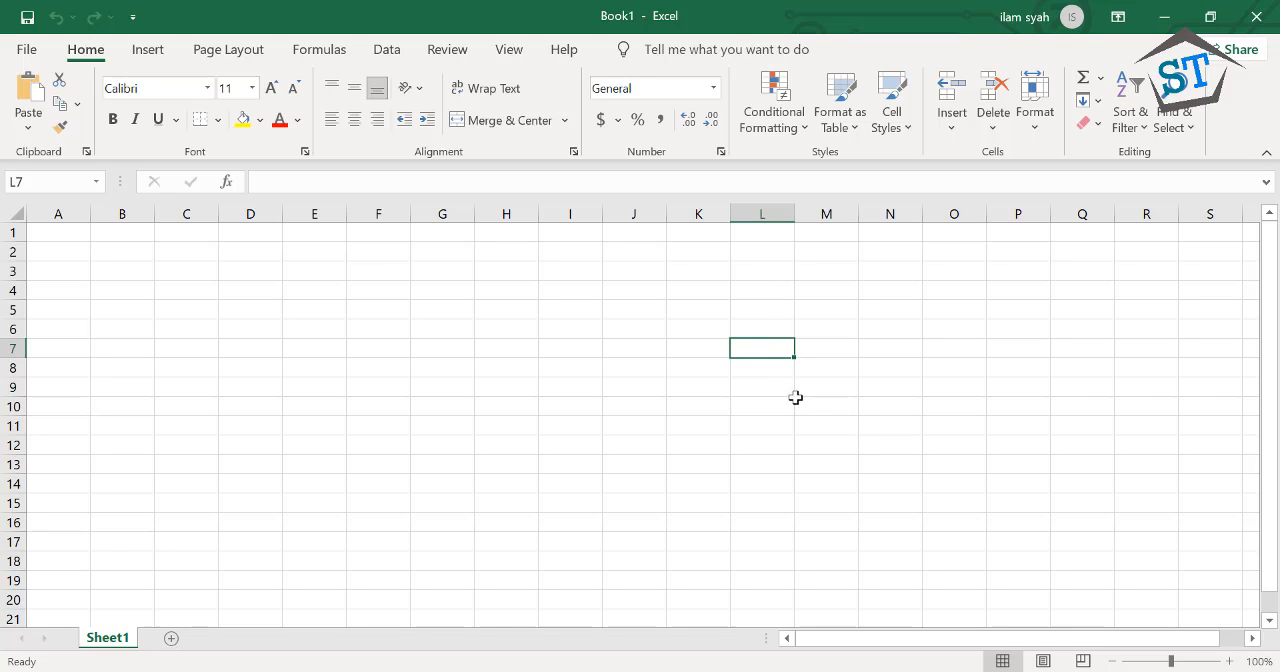
Select the range L7:N12, and try writing its reference L7;N12 as text in cell L7, leaving the cell empty
{"action": "left_click_drag", "start_coordinate": [778, 350], "coordinate": [880, 441]}
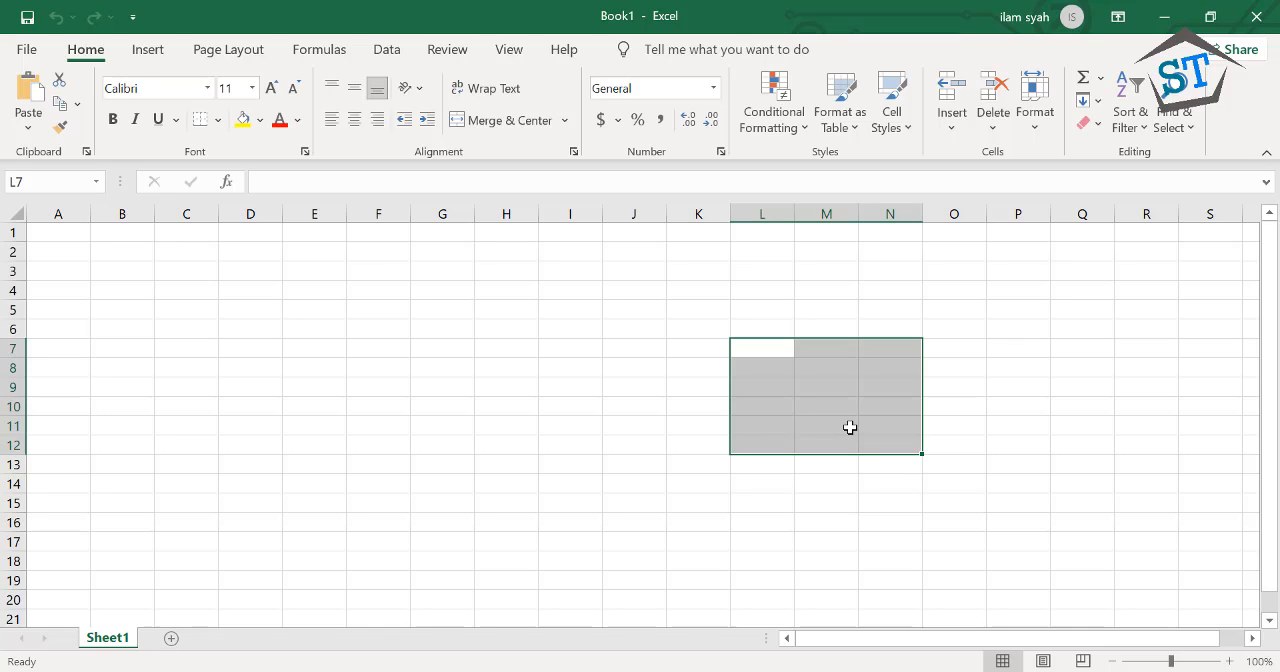
{"action": "left_click", "coordinate": [753, 347]}
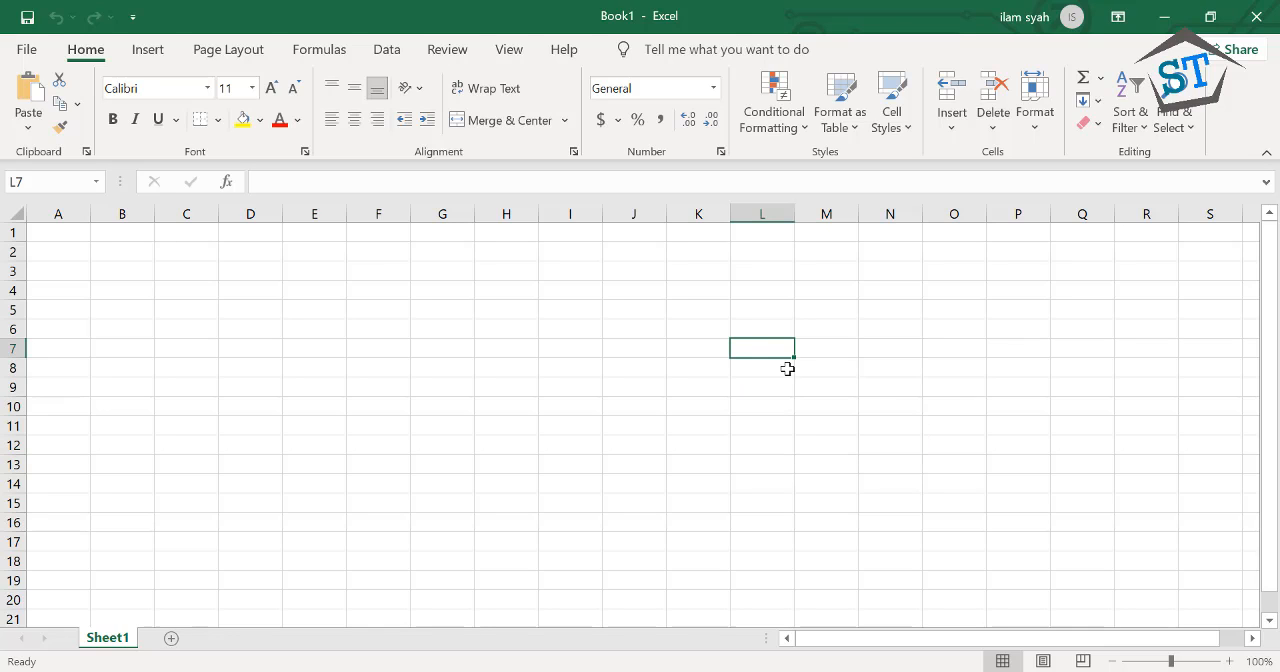
{"action": "type", "text": "L7"}
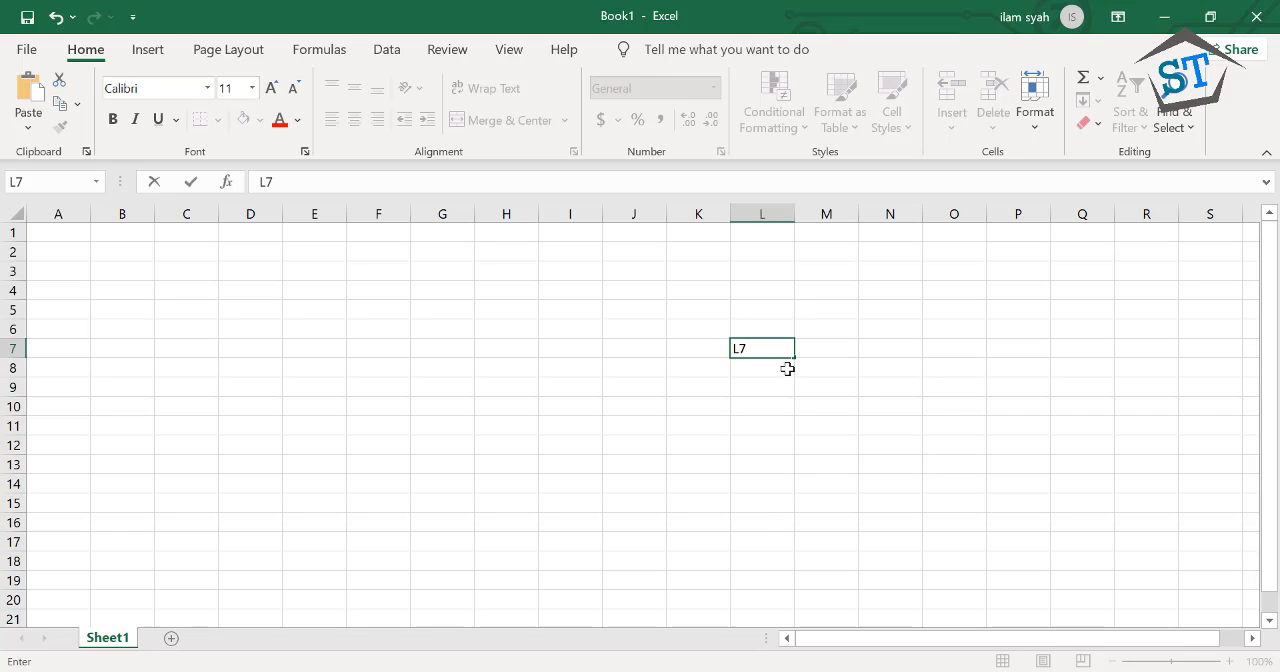
{"action": "type", "text": ";N12"}
{"action": "key", "text": "BackSpace"}
{"action": "key", "text": "BackSpace"}
{"action": "key", "text": "BackSpace"}
{"action": "key", "text": "BackSpace"}
{"action": "key", "text": "BackSpace"}
{"action": "key", "text": "BackSpace"}
{"action": "key", "text": "Return"}
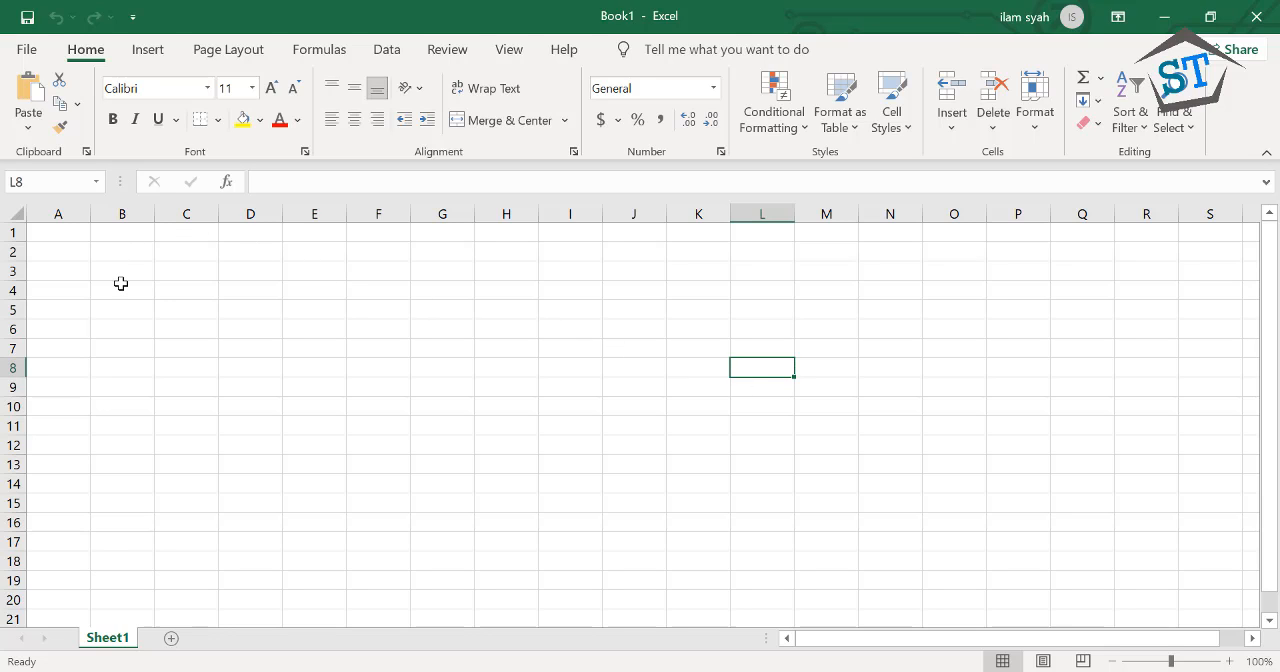
{"action": "left_click", "coordinate": [120, 284]}
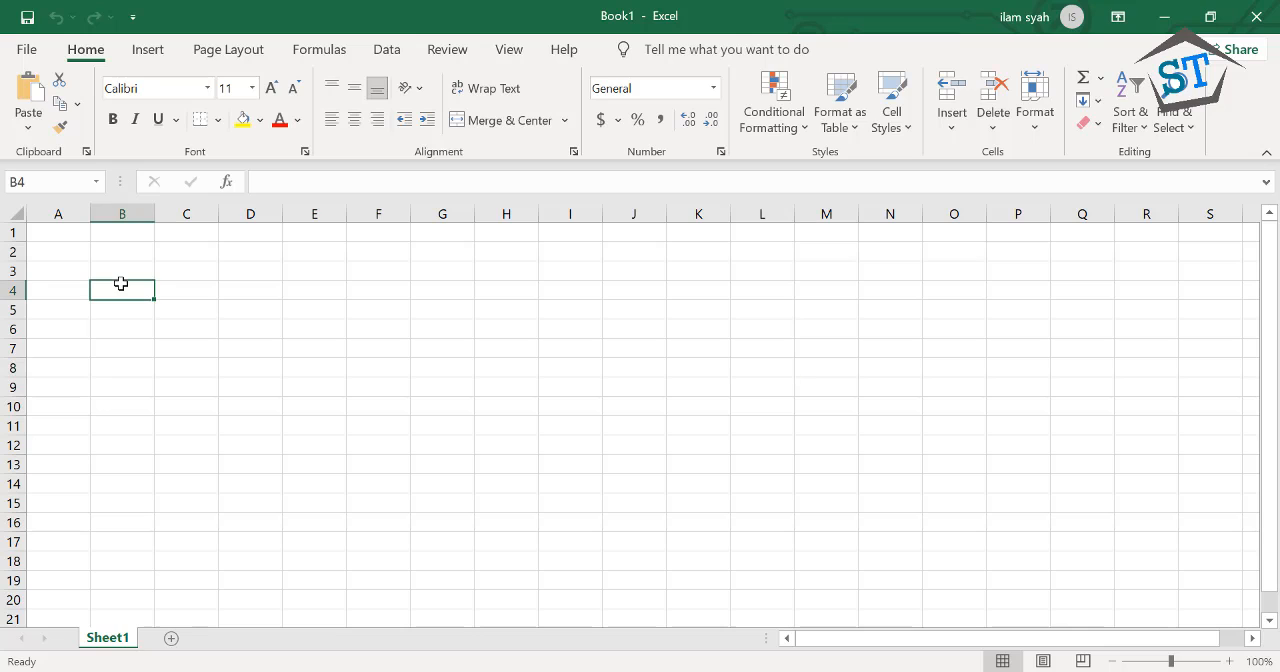
{"action": "left_click", "coordinate": [114, 310]}
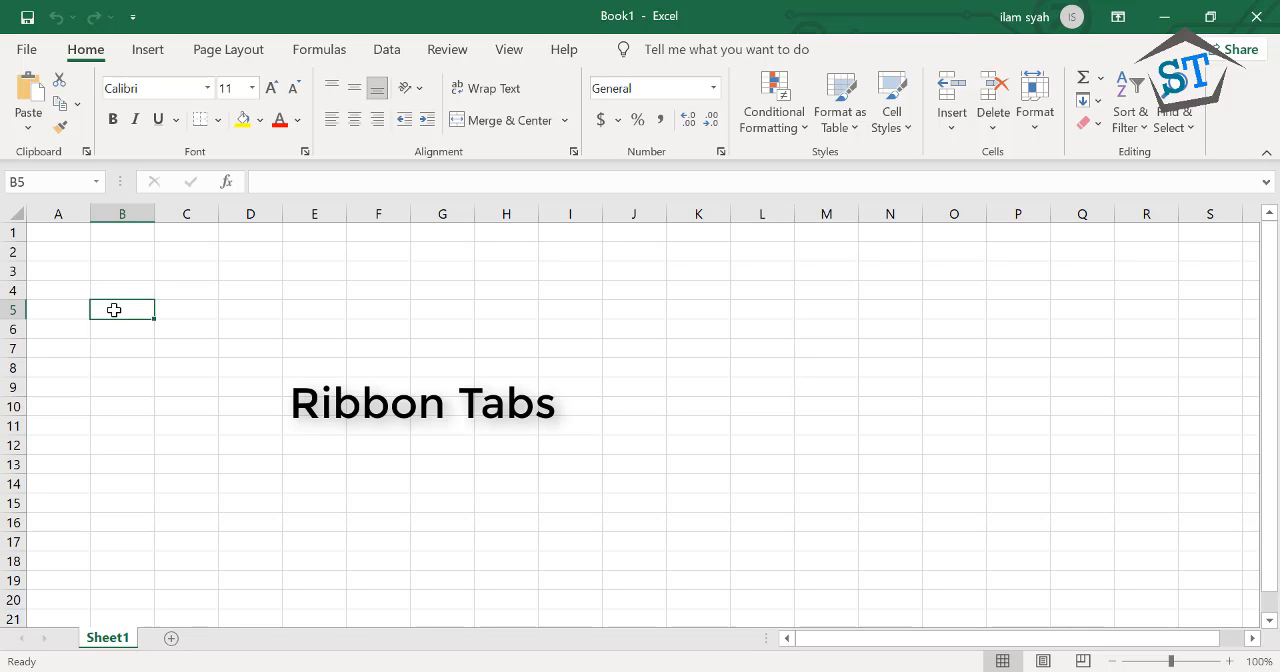
{"action": "left_click", "coordinate": [114, 327]}
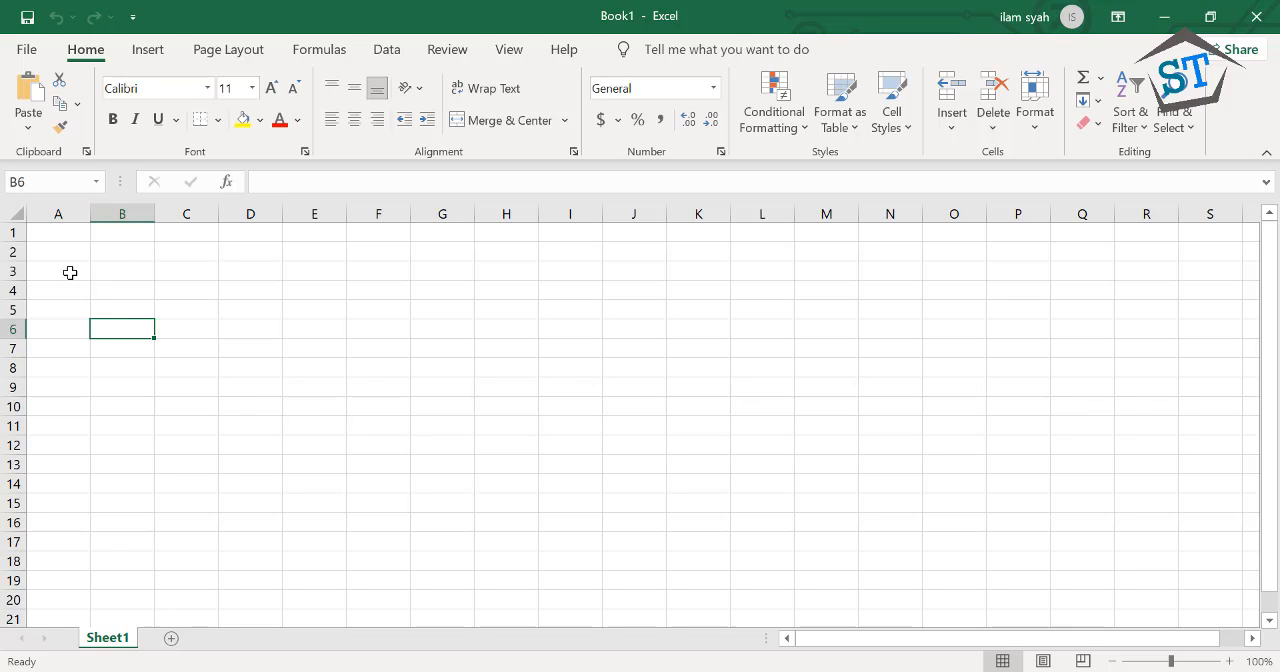
{"action": "left_click", "coordinate": [241, 349]}
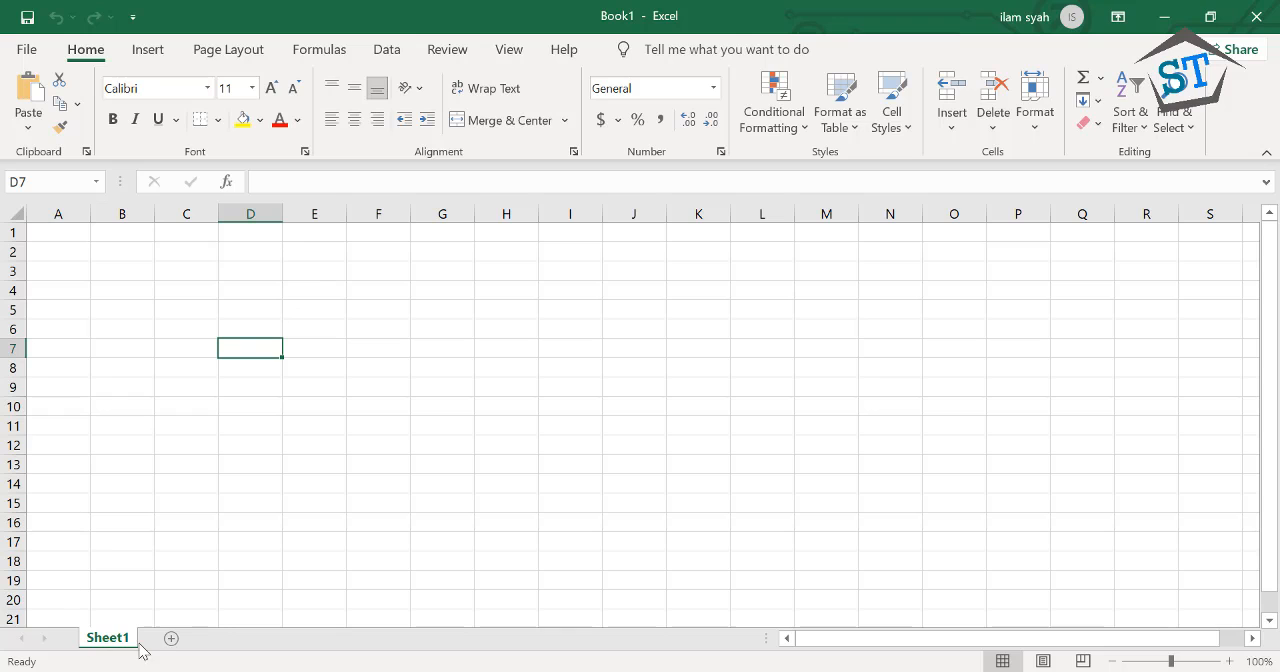
Add two new worksheets to the workbook and return to Sheet1
{"action": "left_click", "coordinate": [170, 638]}
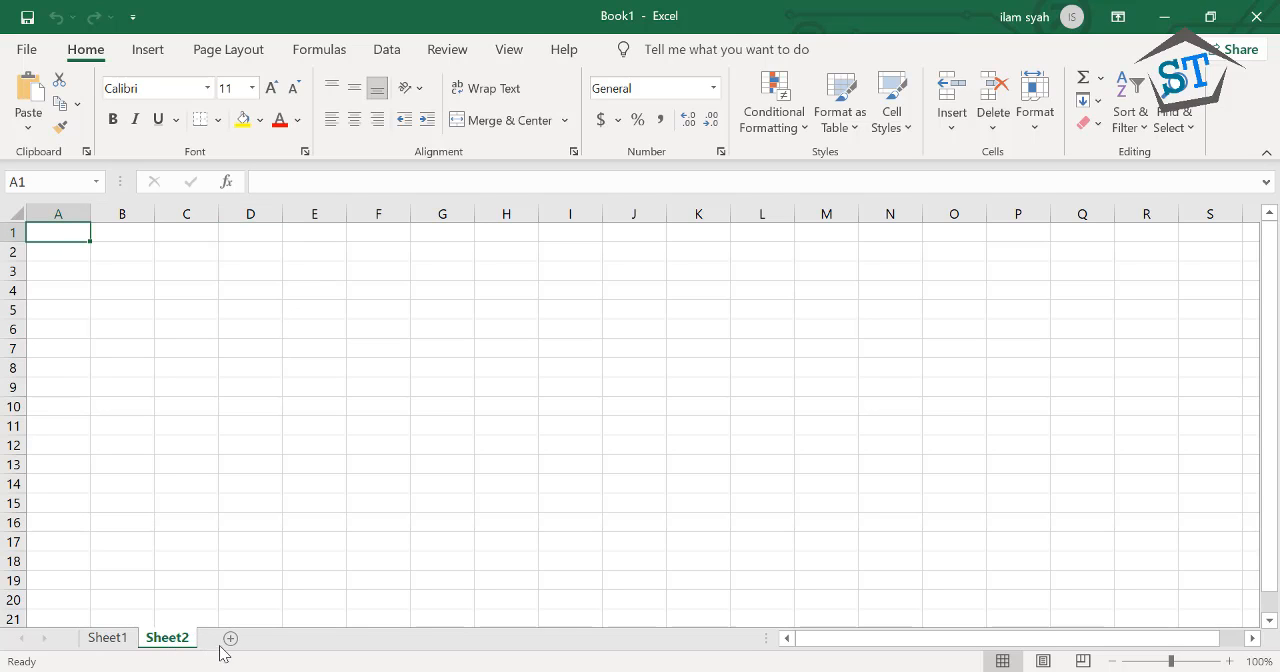
{"action": "left_click", "coordinate": [270, 638]}
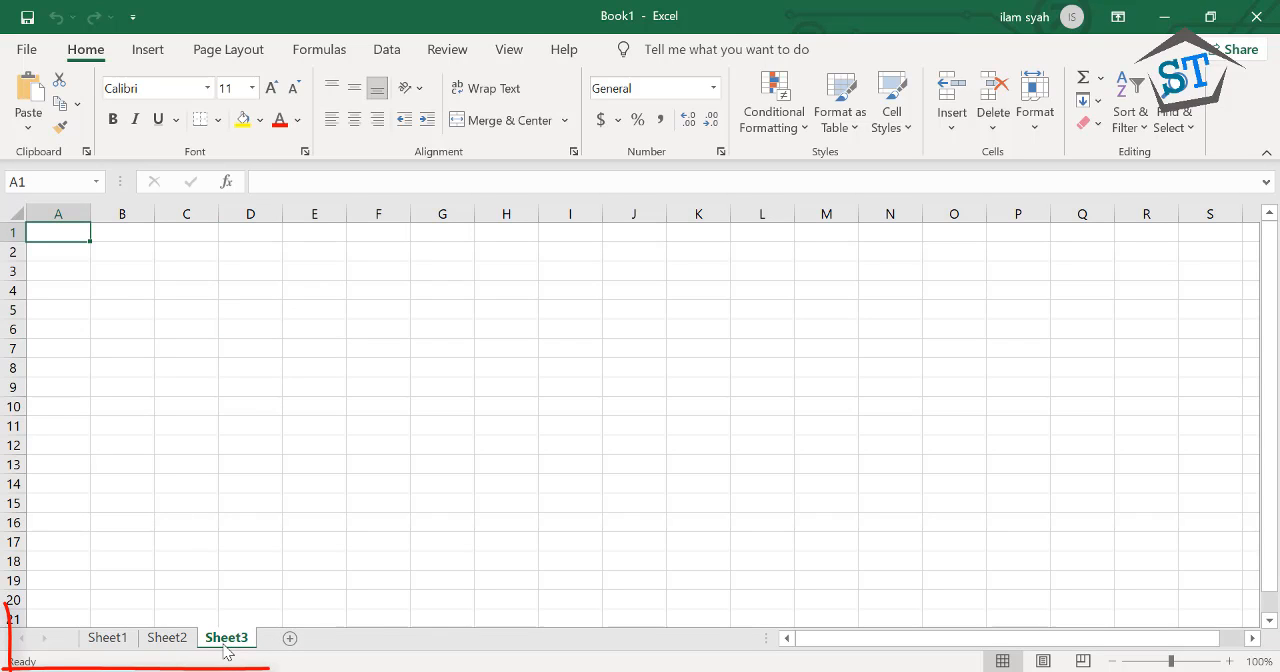
{"action": "left_click", "coordinate": [108, 638]}
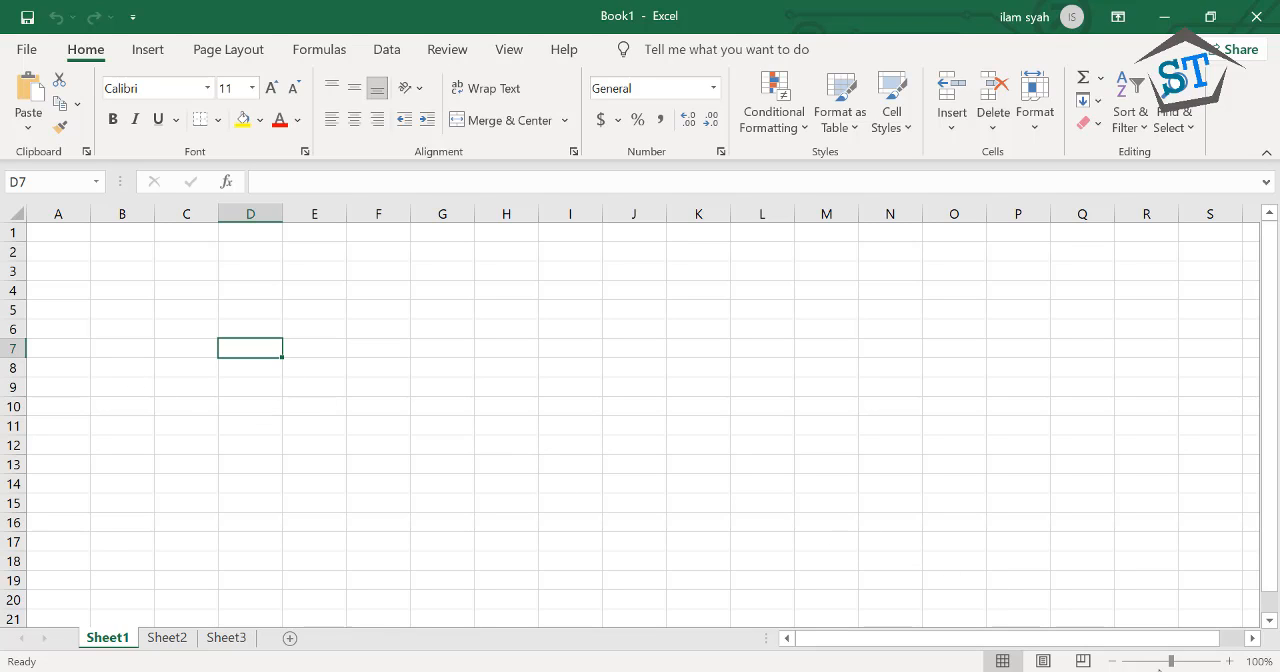
Enlarge the Sheet1 view to 148% and select cell A1
{"action": "left_click", "coordinate": [1182, 661]}
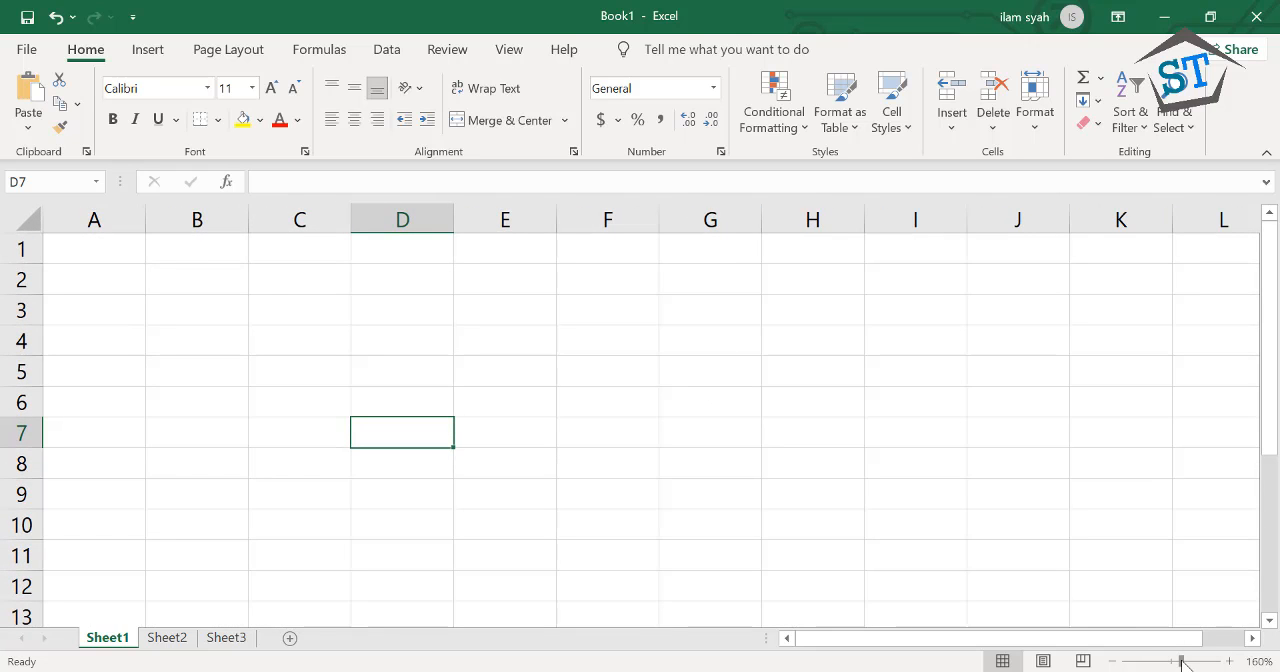
{"action": "mouse_move", "coordinate": [1182, 661]}
{"action": "left_mouse_down"}
{"action": "mouse_move", "coordinate": [1170, 662]}
{"action": "mouse_move", "coordinate": [1180, 665]}
{"action": "left_mouse_up"}
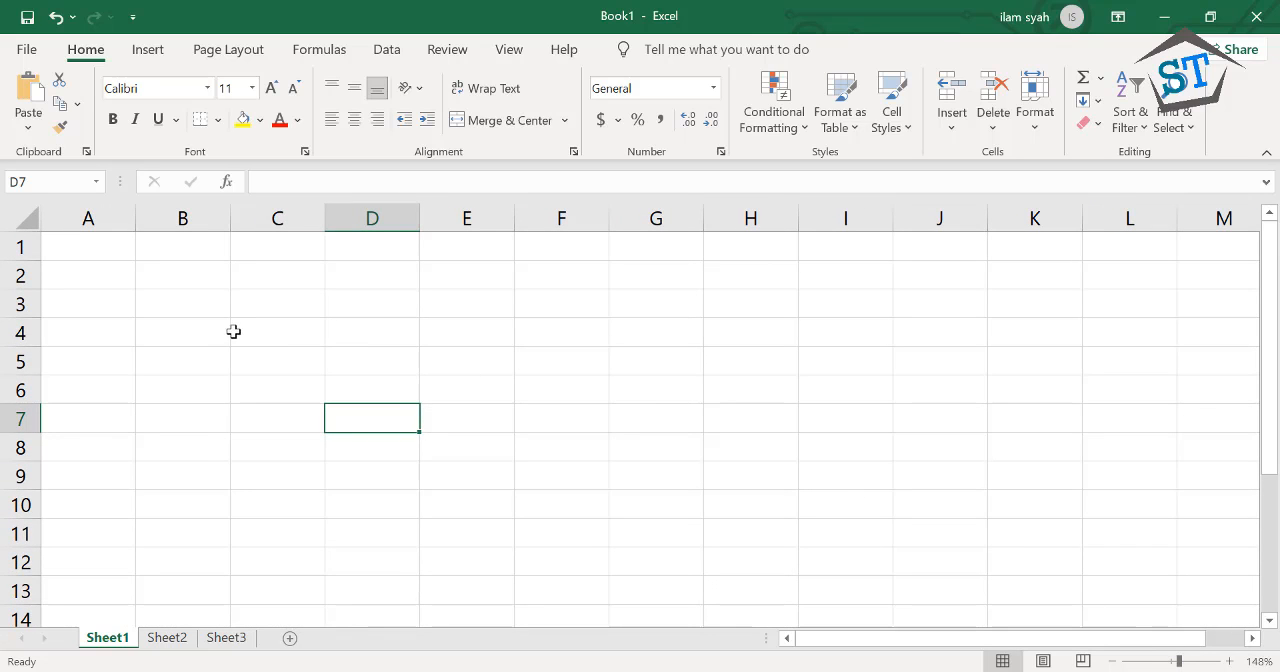
{"action": "left_click", "coordinate": [102, 248]}
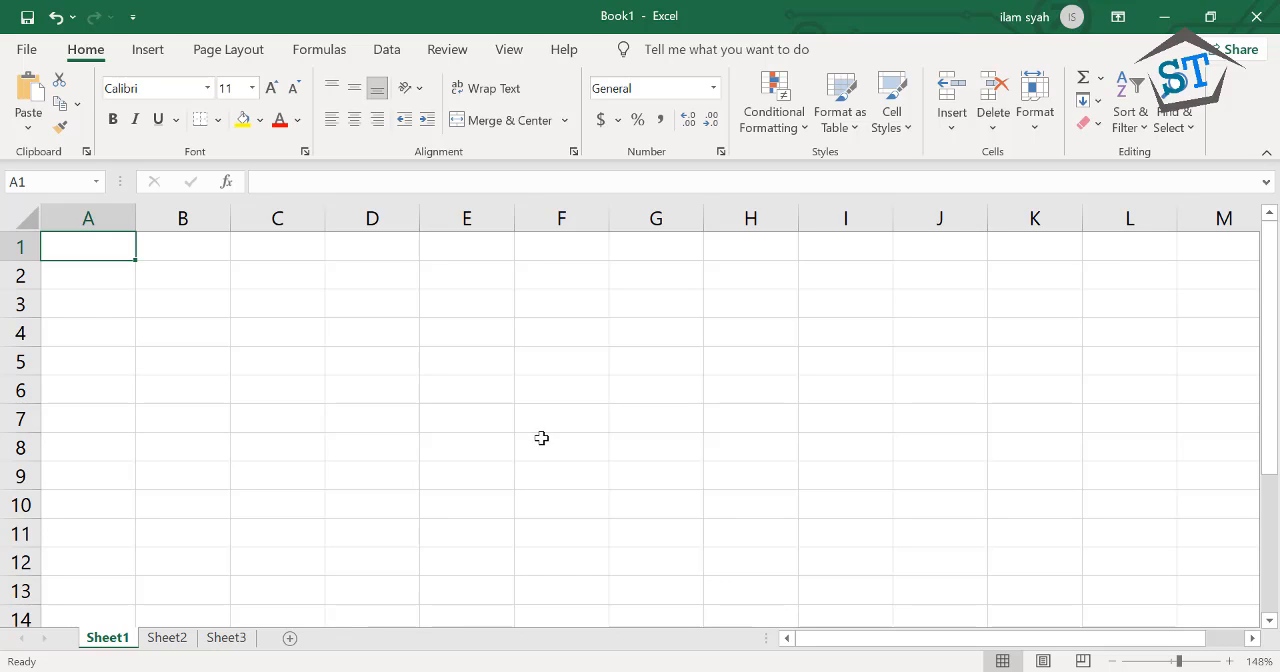
Enter the title "Movie Inventory" in cell A1
{"action": "left_click", "coordinate": [390, 370]}
{"action": "left_click", "coordinate": [96, 259]}
{"action": "type", "text": "Mo"}
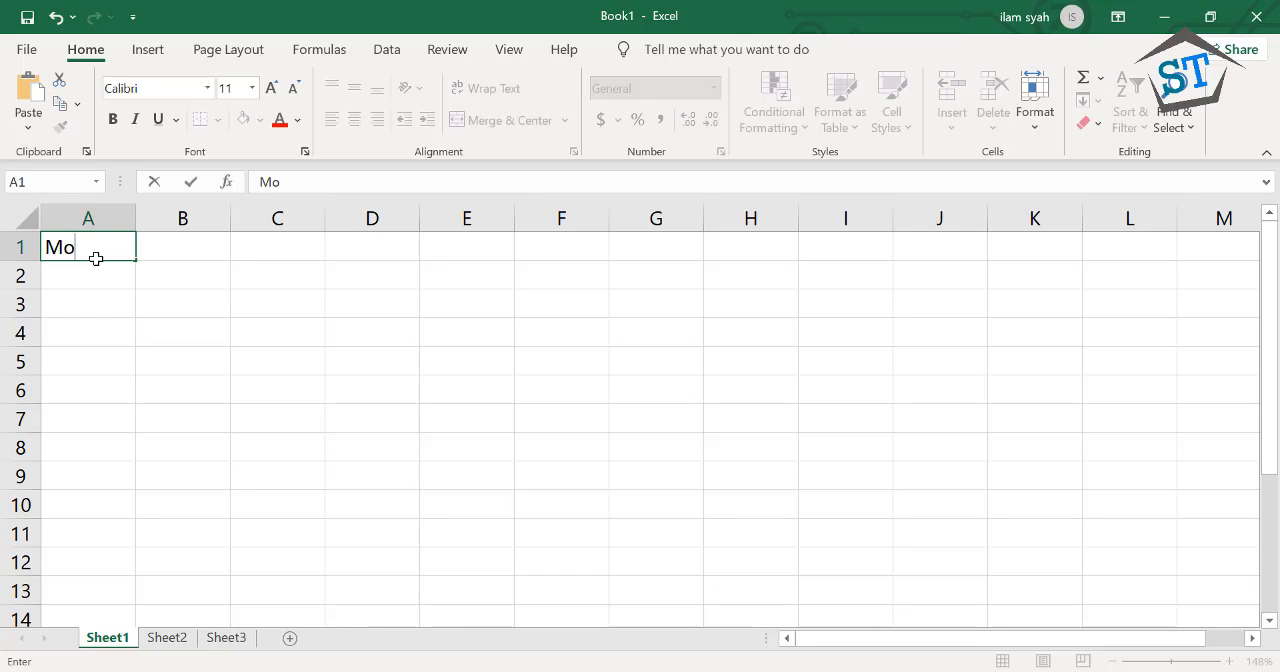
{"action": "type", "text": "vie Inventory"}
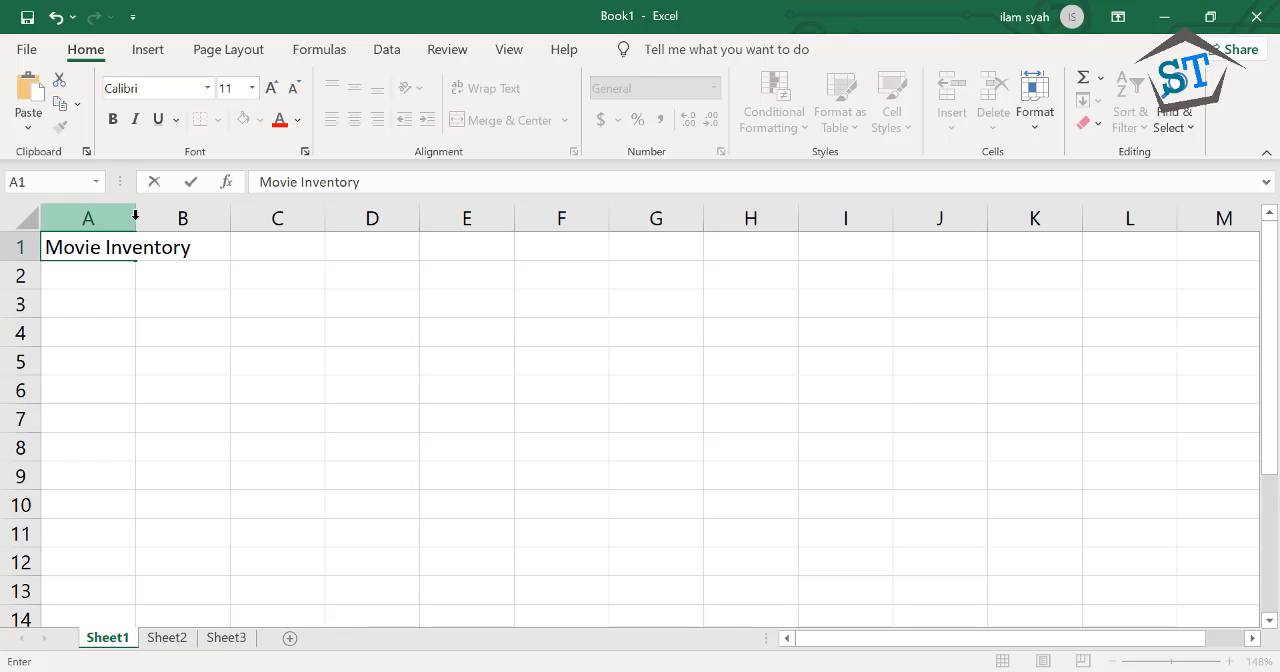
{"action": "left_click_drag", "start_coordinate": [105, 249], "coordinate": [183, 254]}
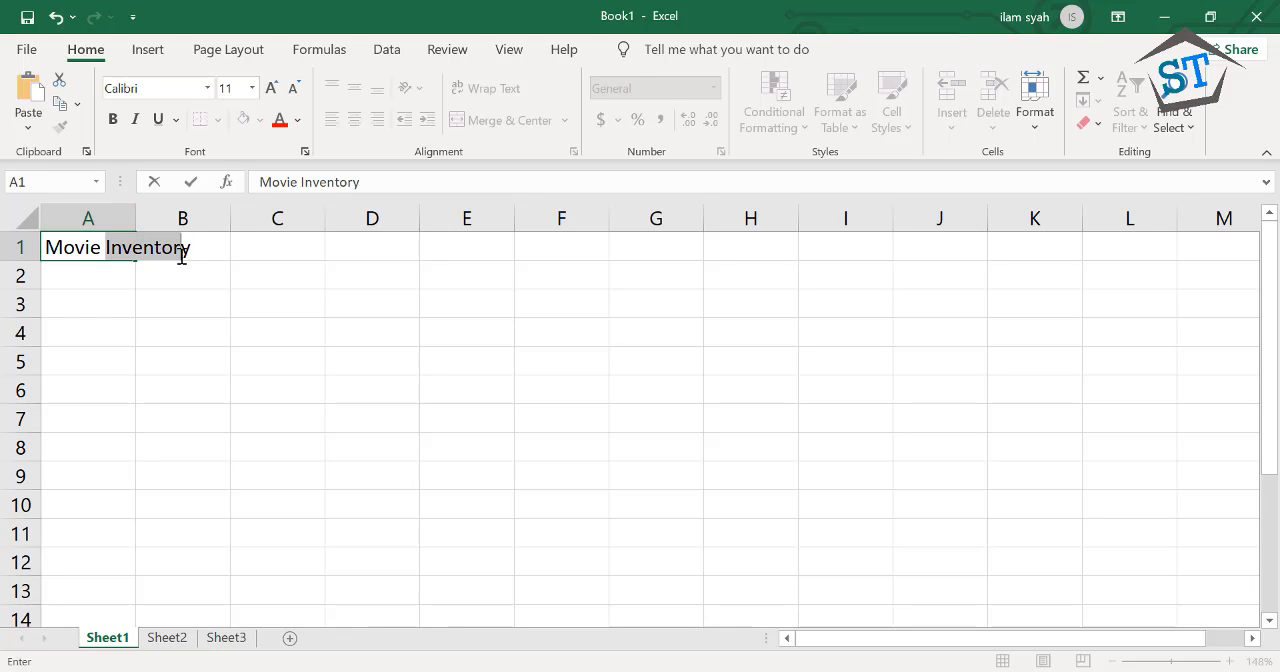
{"action": "left_click", "coordinate": [49, 246]}
{"action": "key", "text": "Return"}
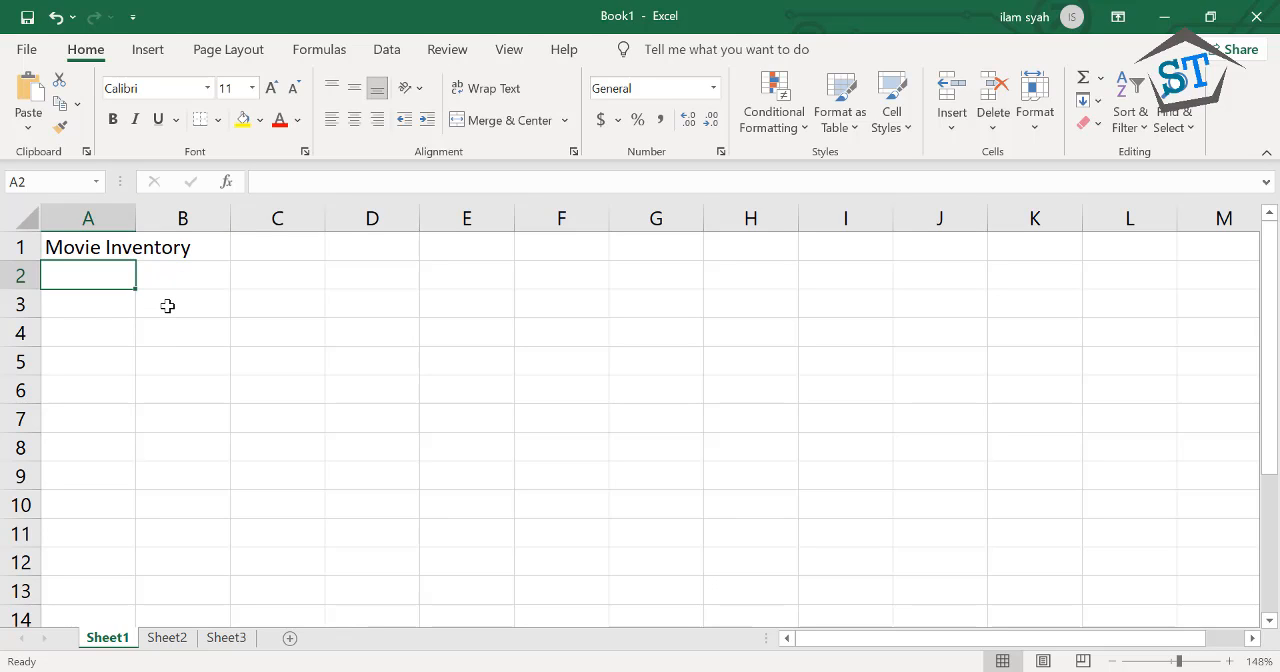
Enter the sample text "abced" in cell B1, next to the Movie Inventory title
{"action": "left_click", "coordinate": [172, 249]}
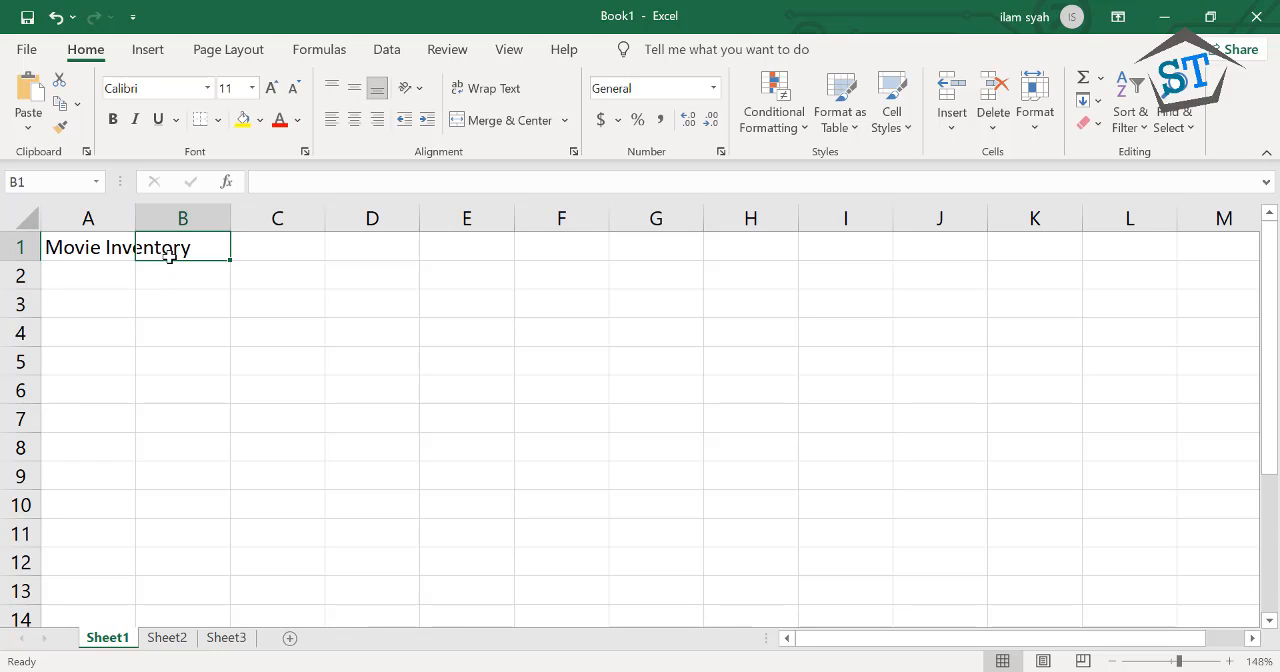
{"action": "type", "text": "abced"}
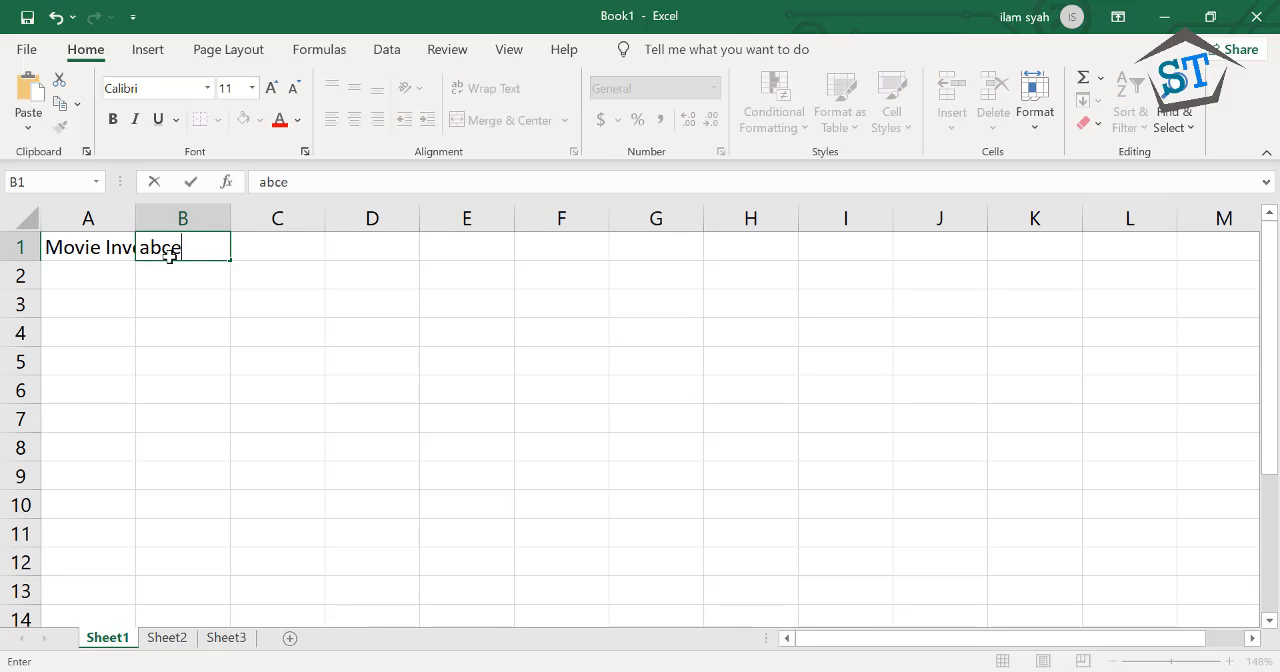
{"action": "key", "text": "Return"}
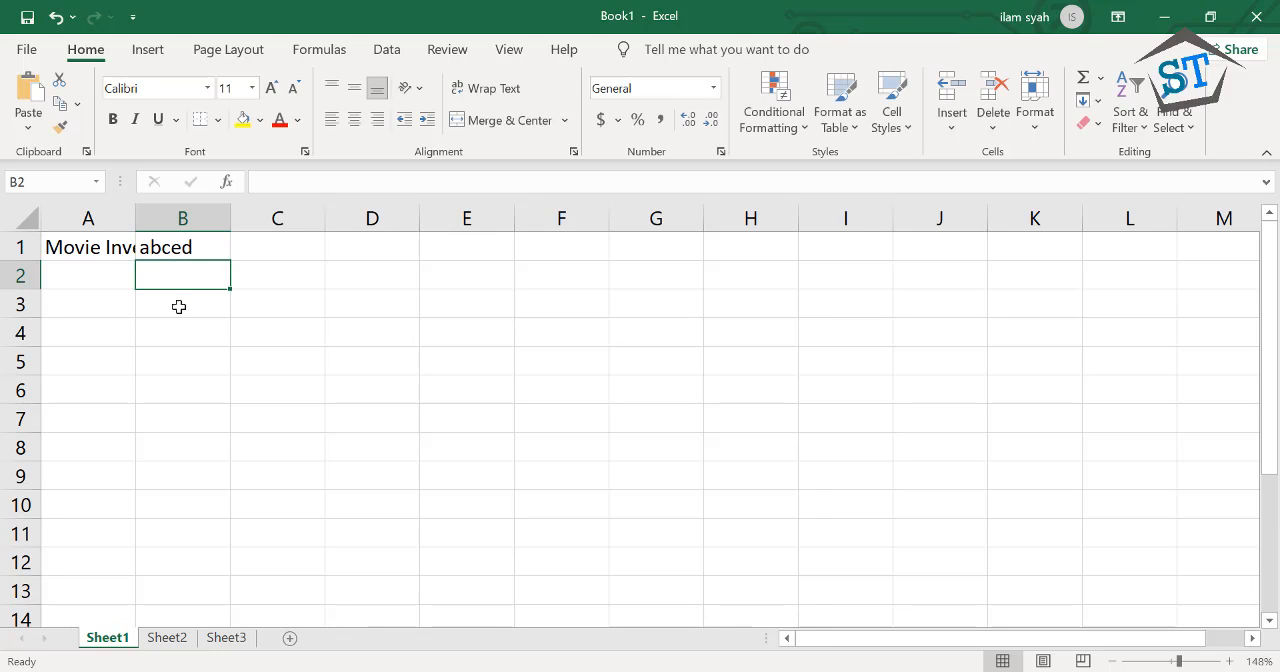
Open the text in cells A1 and B1 in turn to compare what each cell holds, without changing either entry
{"action": "left_click", "coordinate": [113, 254]}
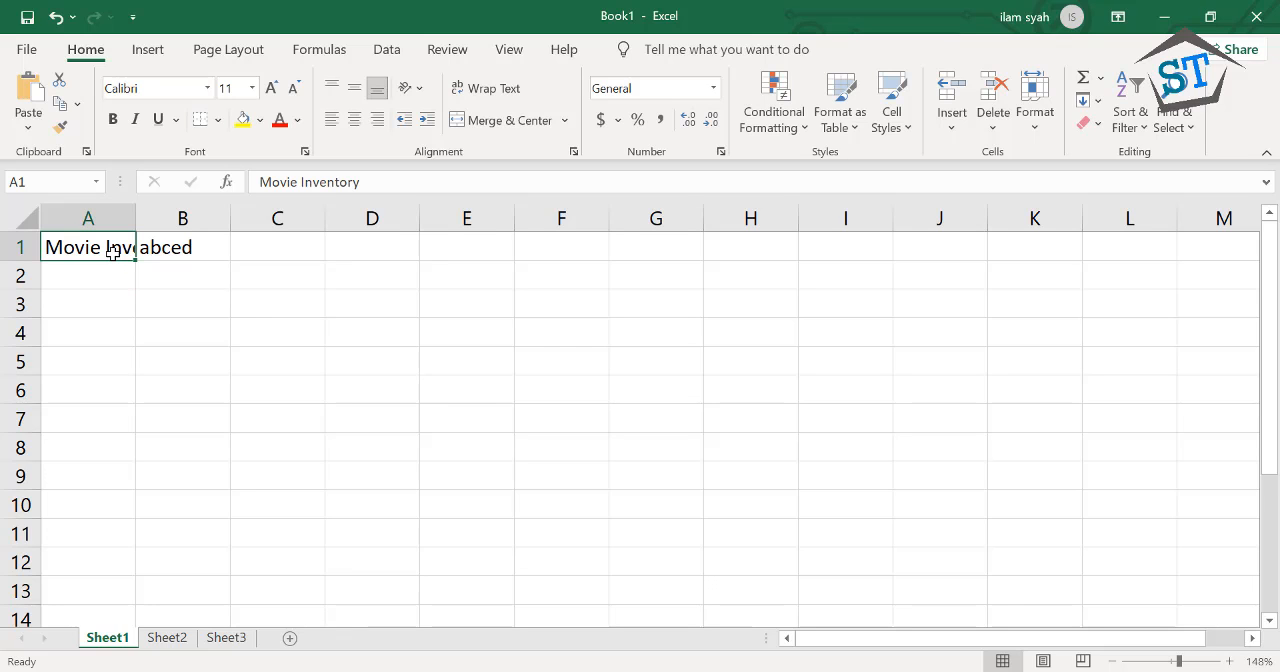
{"action": "double_click", "coordinate": [113, 254]}
{"action": "left_click", "coordinate": [115, 265]}
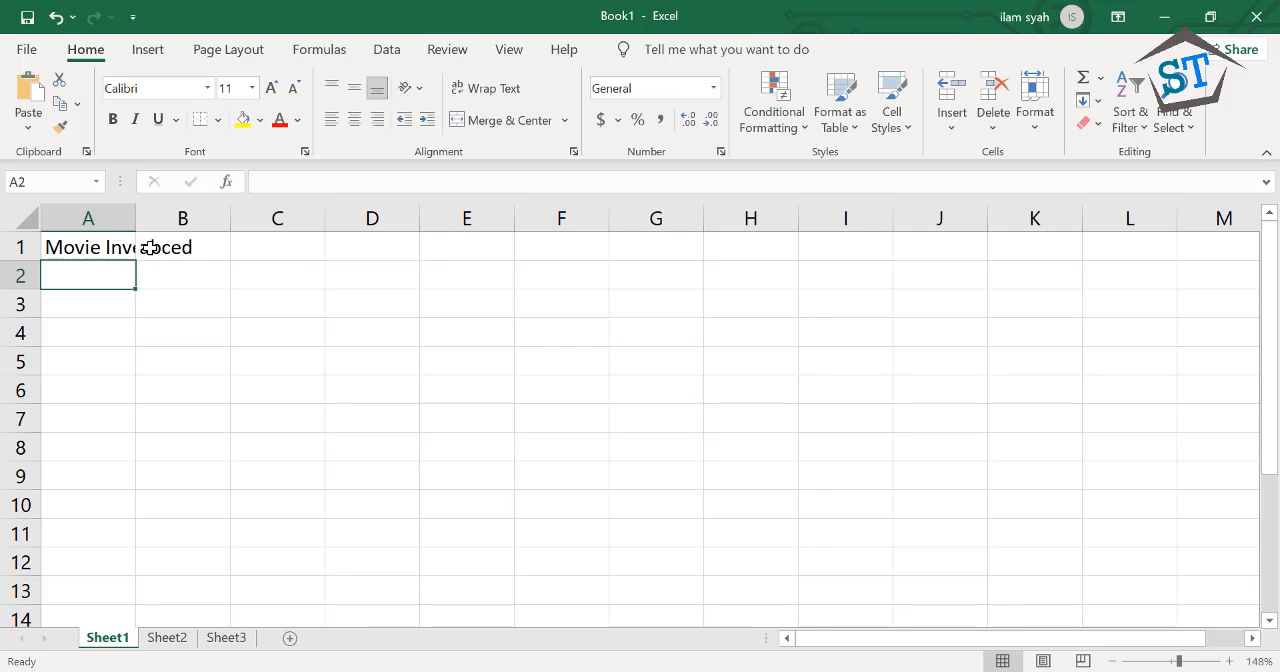
{"action": "left_click", "coordinate": [149, 249]}
{"action": "double_click", "coordinate": [149, 249]}
{"action": "left_click", "coordinate": [151, 275]}
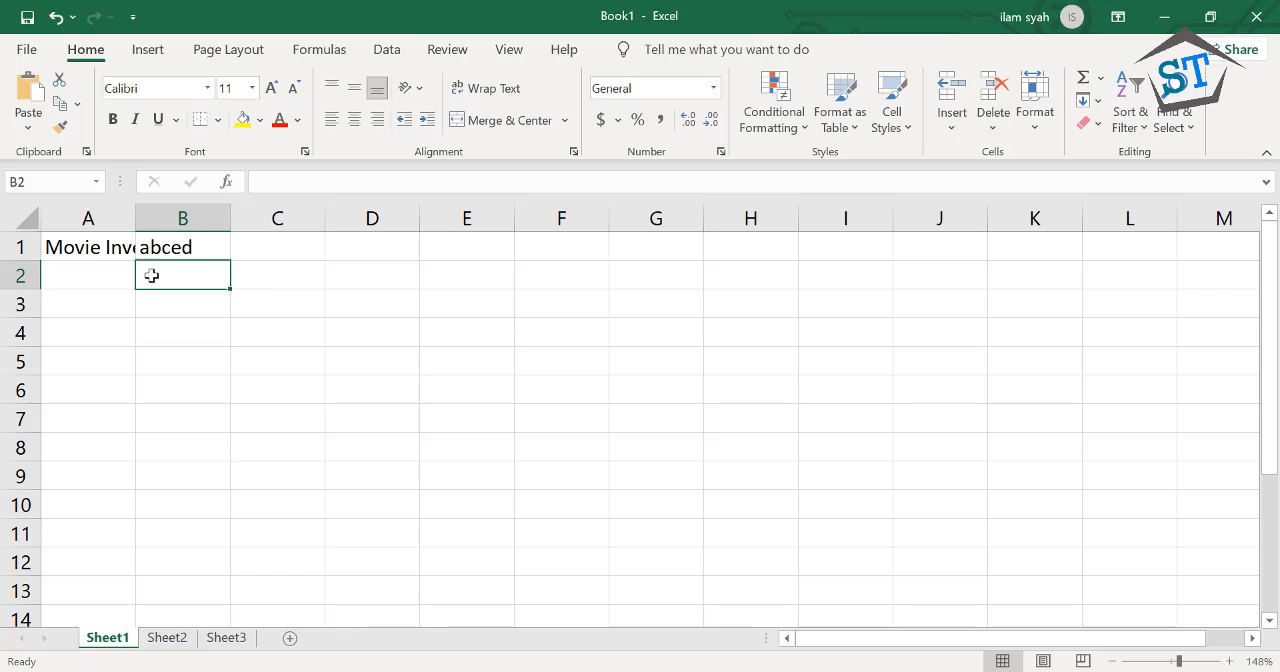
{"action": "left_click", "coordinate": [91, 247]}
{"action": "double_click", "coordinate": [91, 247]}
{"action": "left_click", "coordinate": [86, 270]}
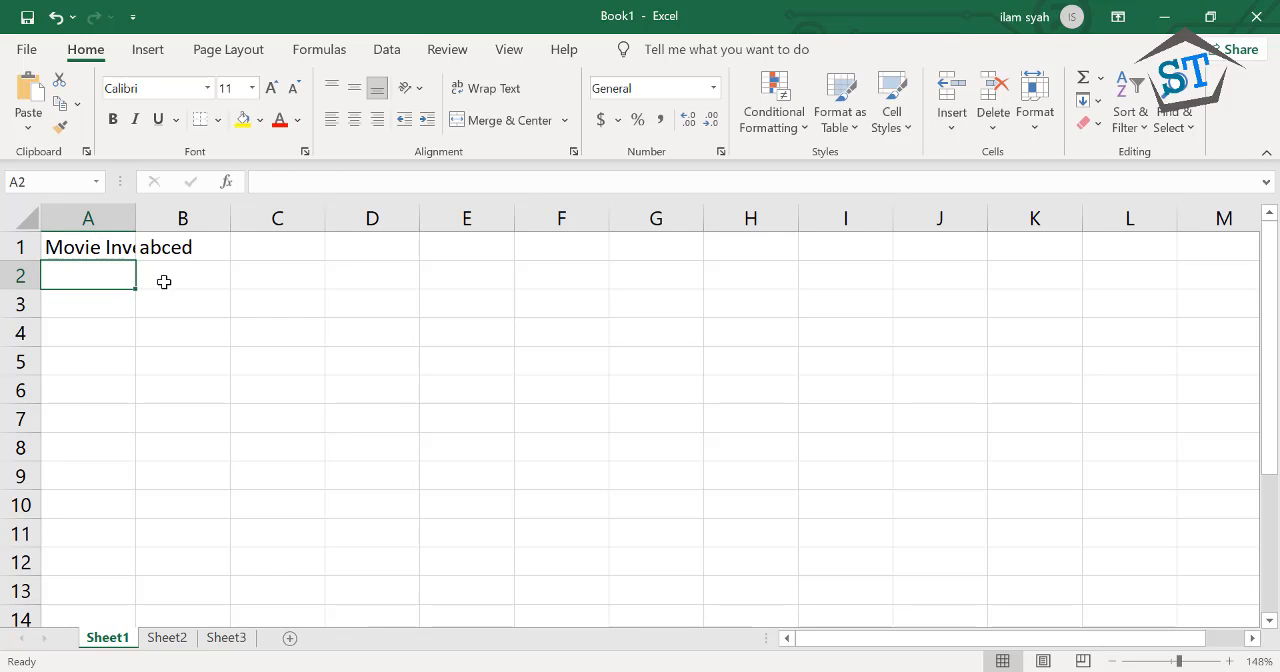
Delete the sample text from cell B1
{"action": "left_click", "coordinate": [181, 256]}
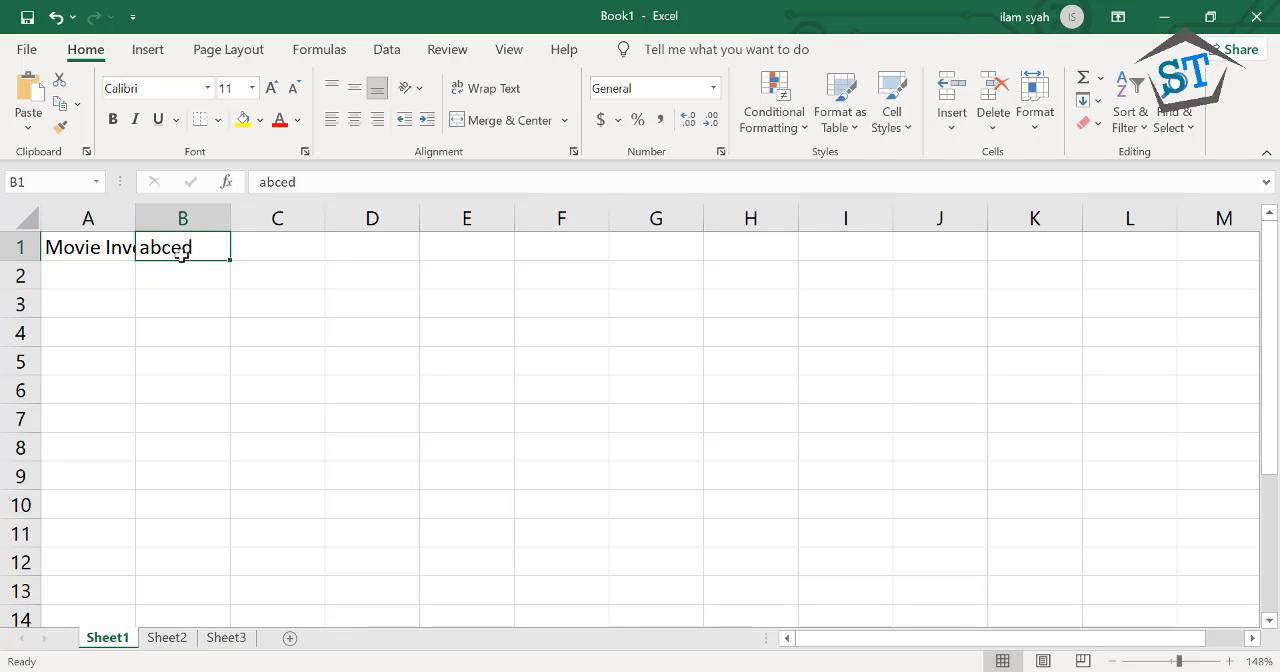
{"action": "key", "text": "Delete"}
{"action": "left_click", "coordinate": [177, 291]}
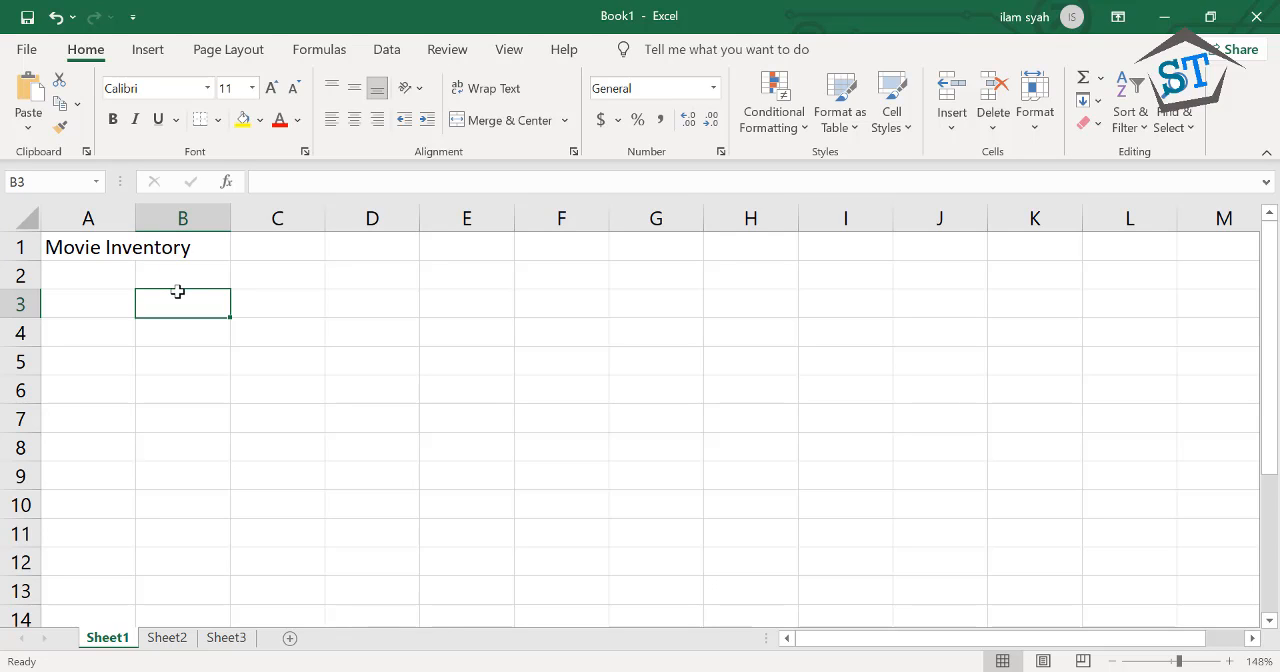
{"action": "left_click", "coordinate": [125, 330]}
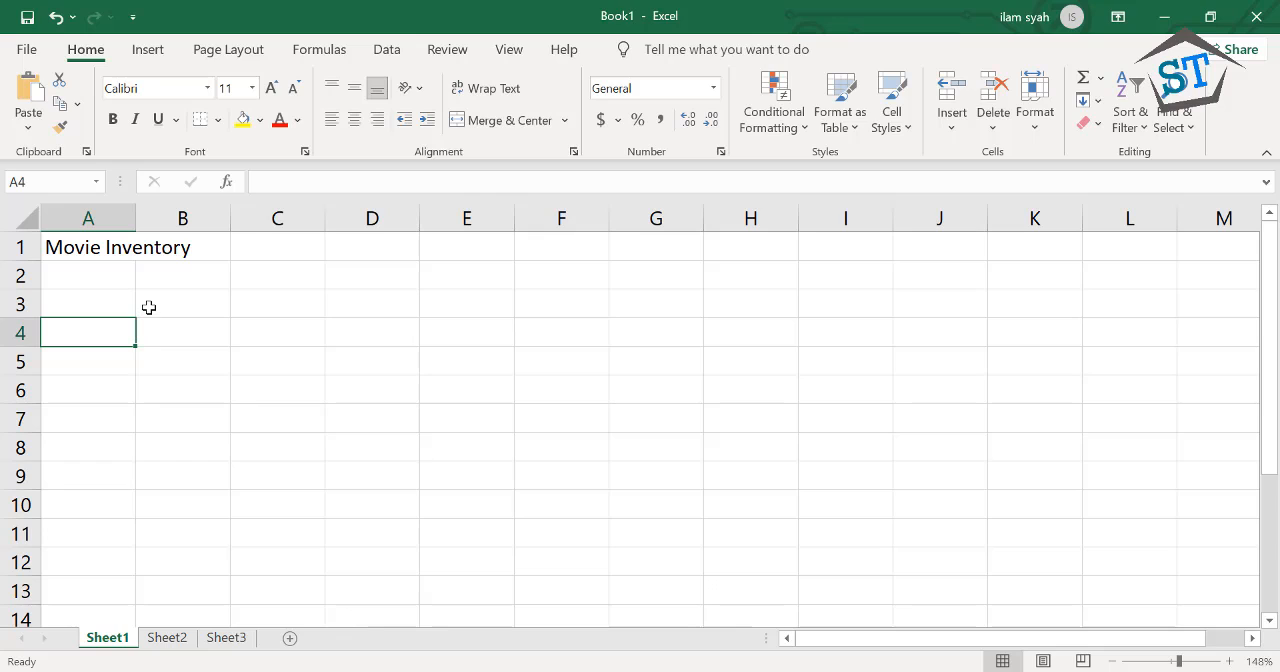
{"action": "left_click", "coordinate": [149, 308]}
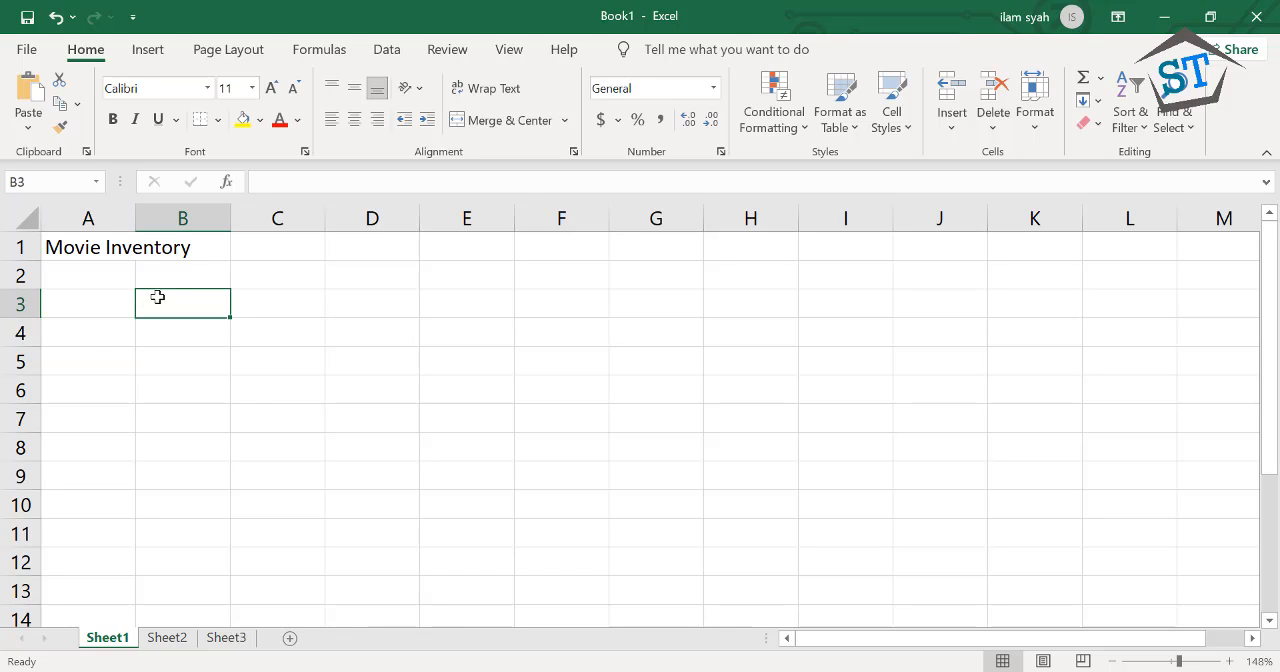
{"action": "left_click", "coordinate": [169, 276]}
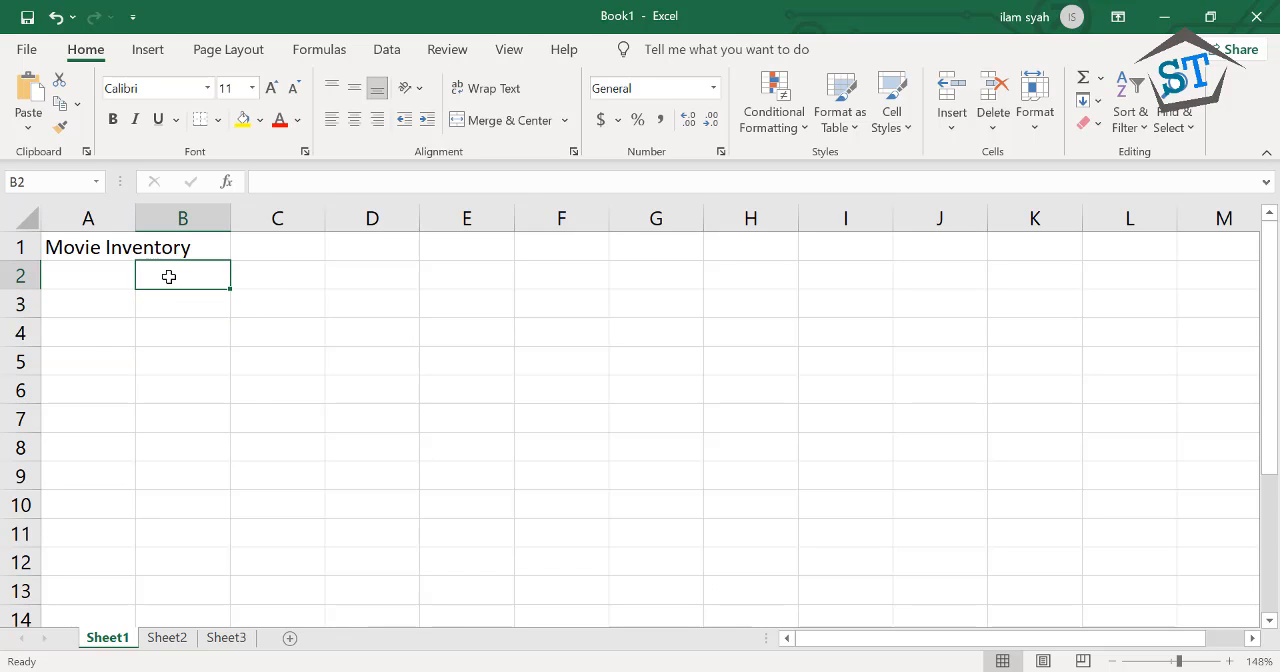
{"action": "left_click", "coordinate": [169, 310]}
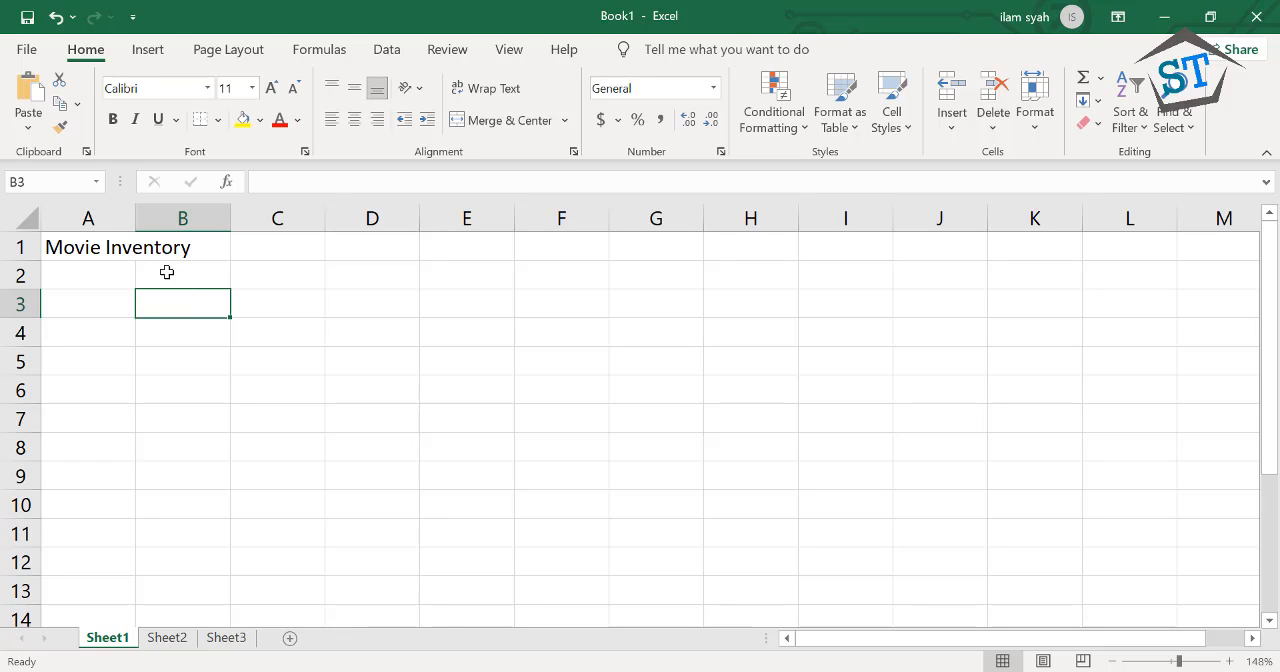
Select column A, column B and column A again, finishing with only cell B3 selected
{"action": "left_click", "coordinate": [122, 208]}
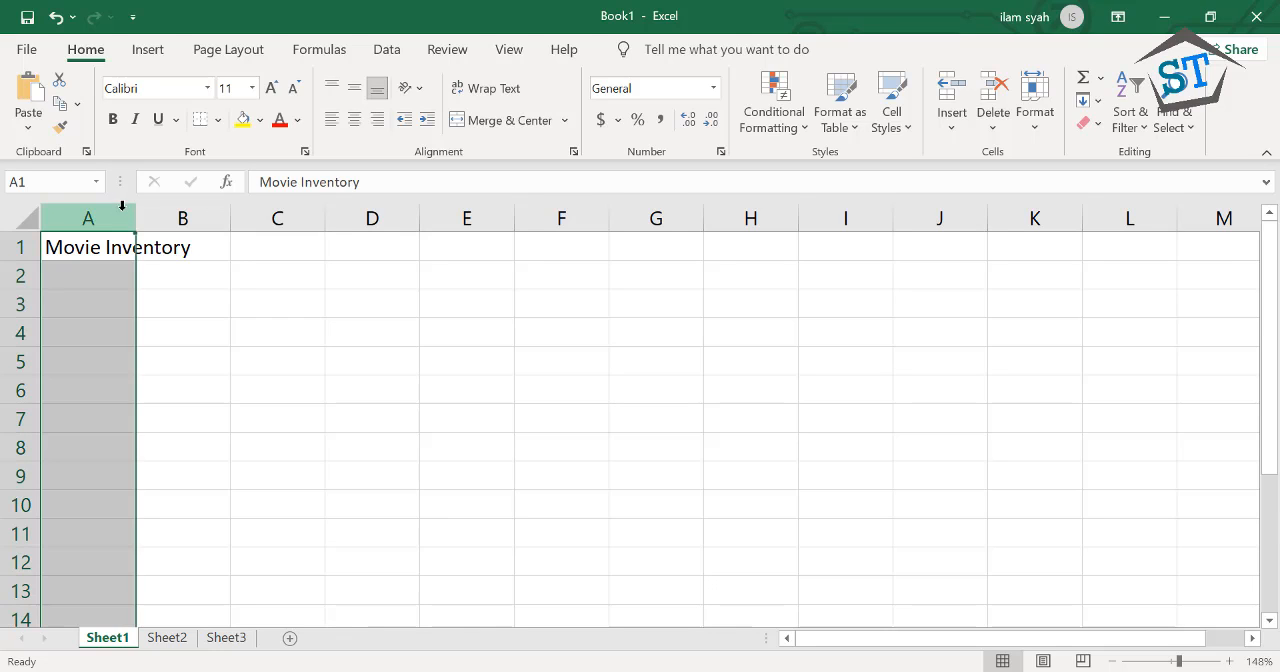
{"action": "left_click", "coordinate": [158, 208]}
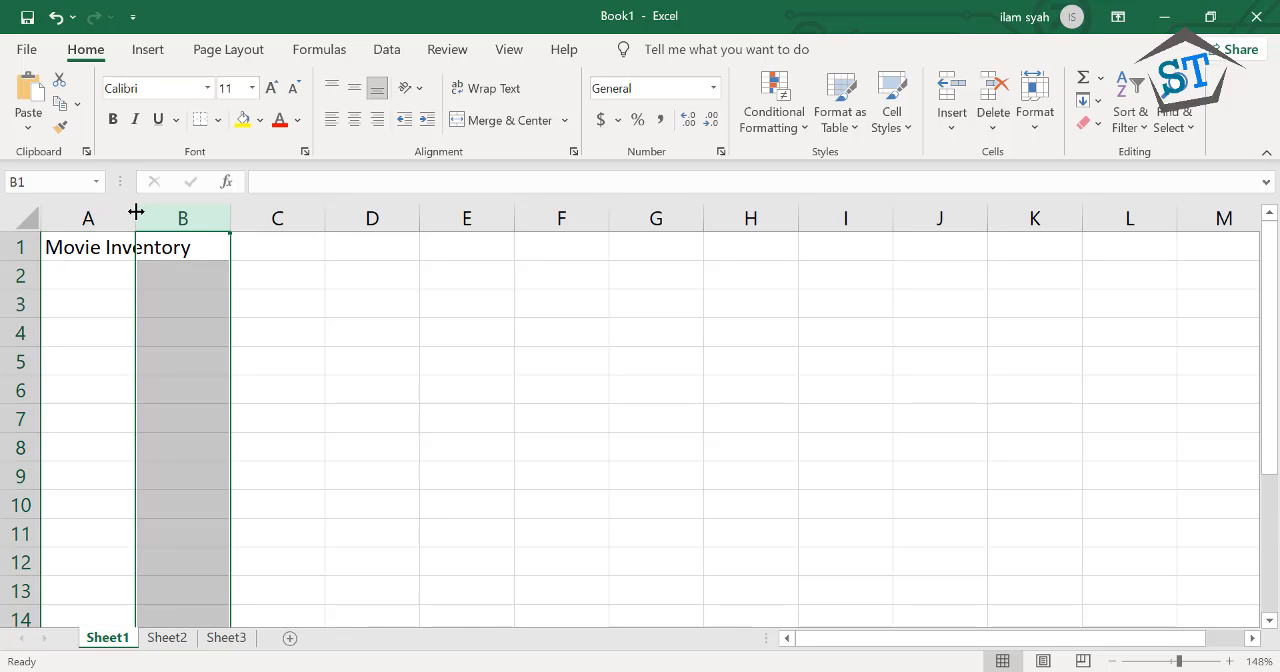
{"action": "left_click", "coordinate": [123, 214]}
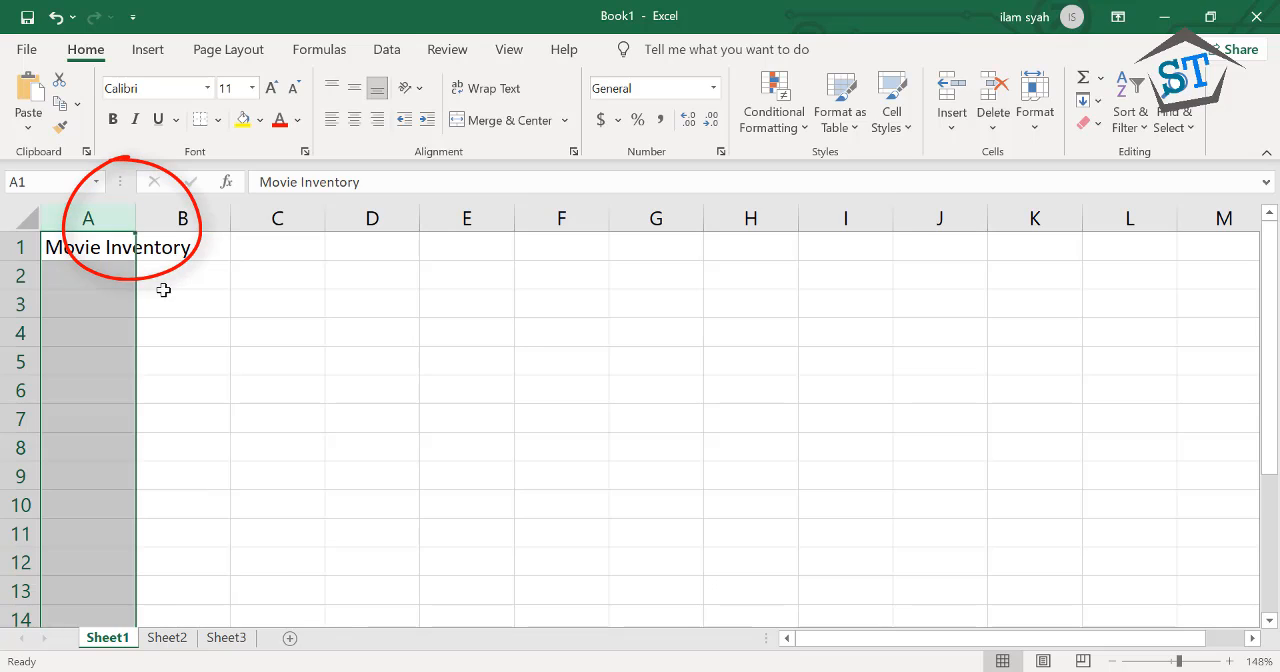
{"action": "left_click", "coordinate": [170, 298]}
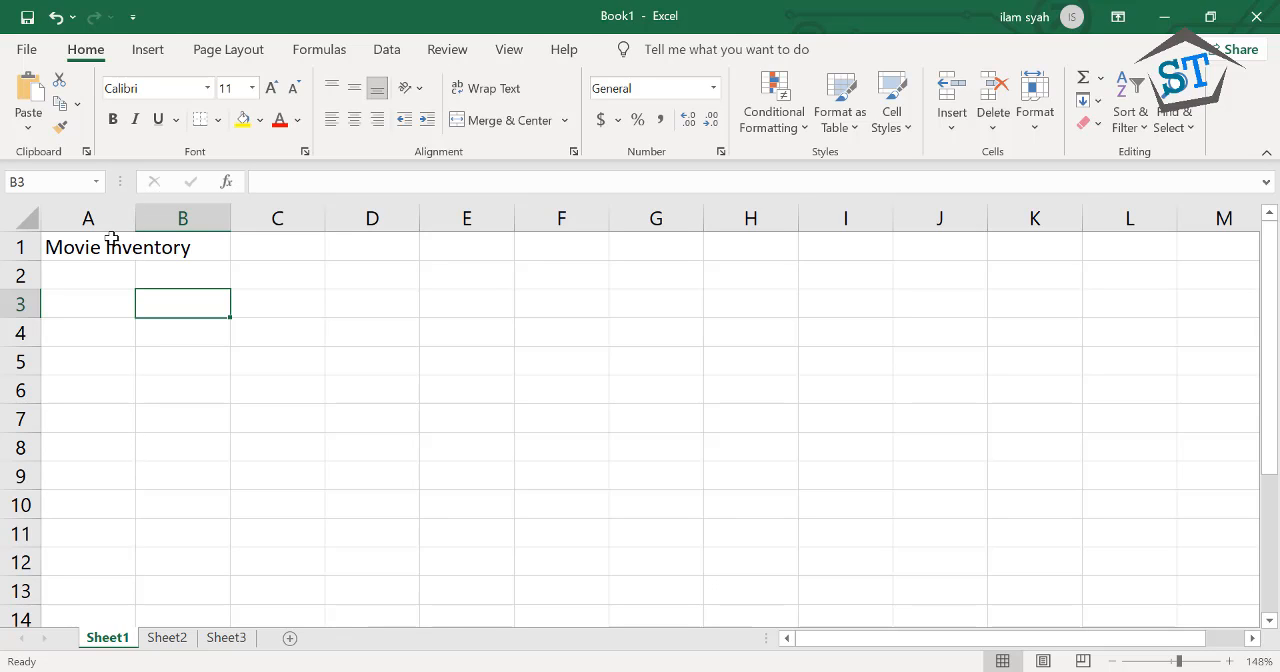
Starting from cell A1, move the active cell down column A one row at a time to A11
{"action": "left_click", "coordinate": [112, 238]}
{"action": "key", "text": "Down"}
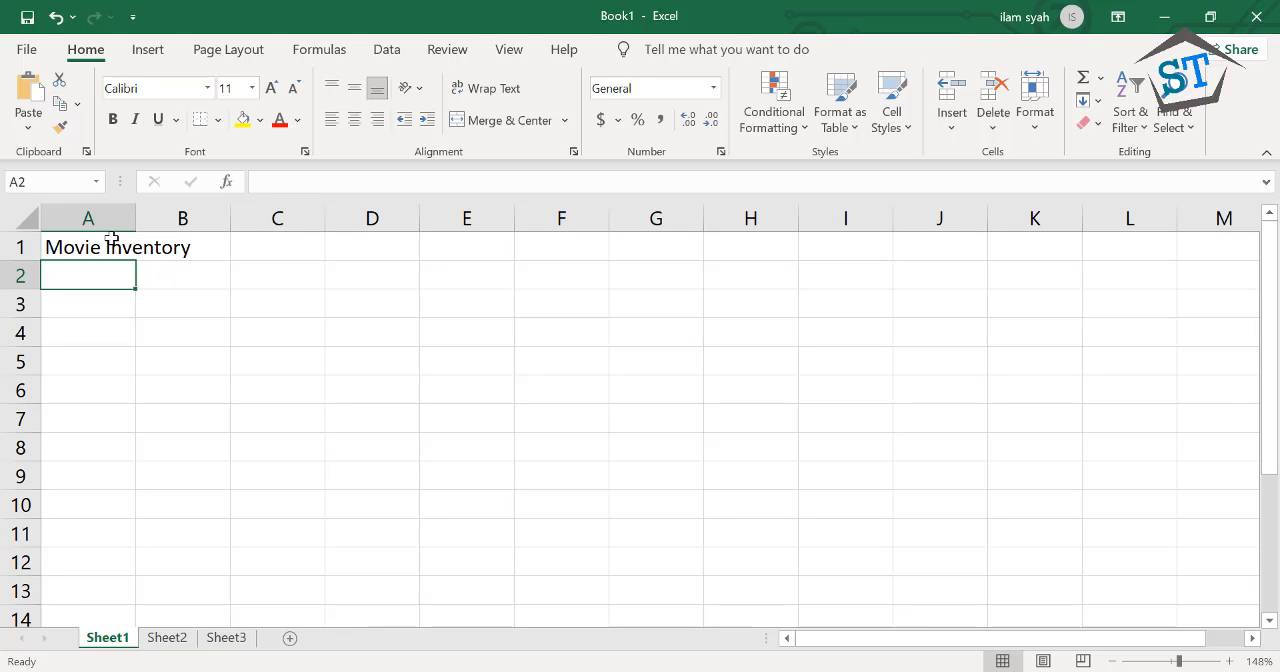
{"action": "key", "text": "Down"}
{"action": "key", "text": "Down"}
{"action": "key", "text": "Down"}
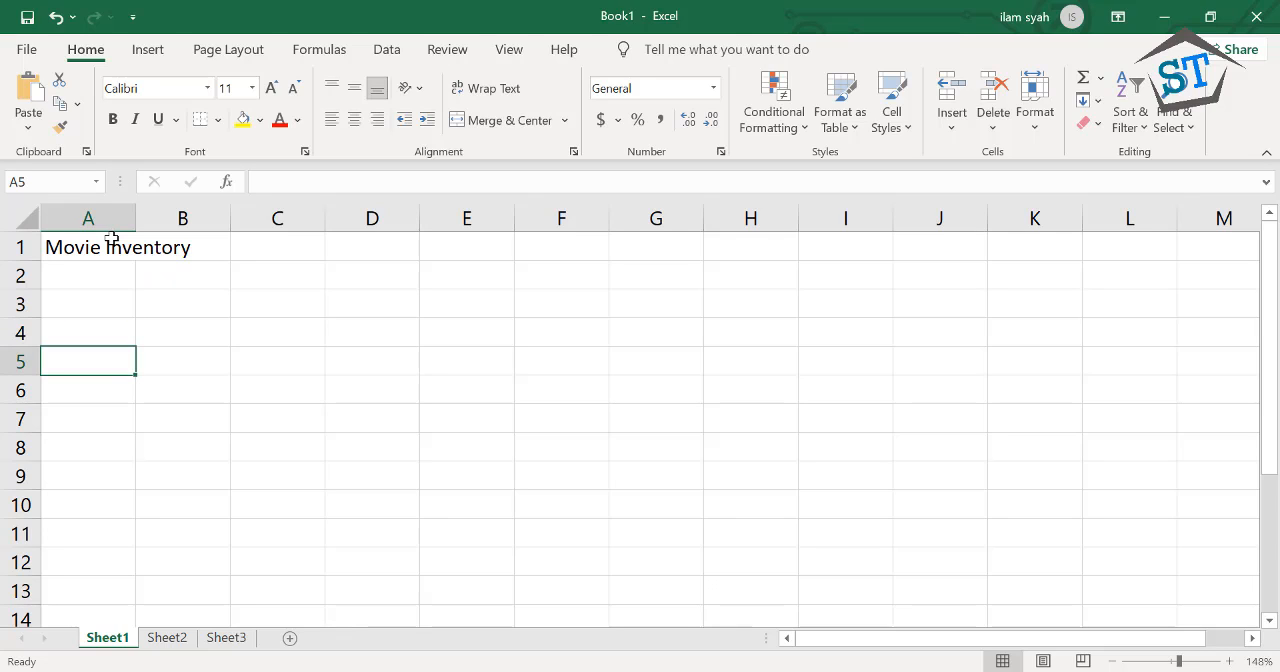
{"action": "key", "text": "Down"}
{"action": "key", "text": "Down"}
{"action": "key", "text": "Down"}
{"action": "key", "text": "Down"}
{"action": "key", "text": "Down"}
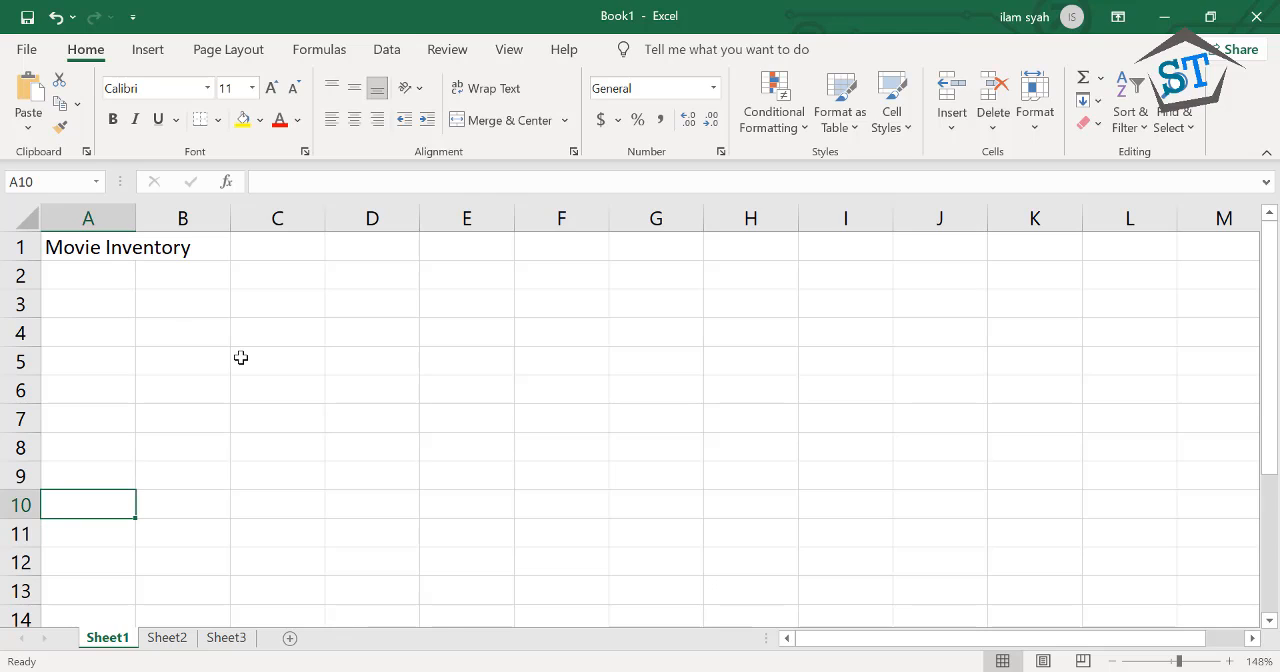
{"action": "key", "text": "Down"}
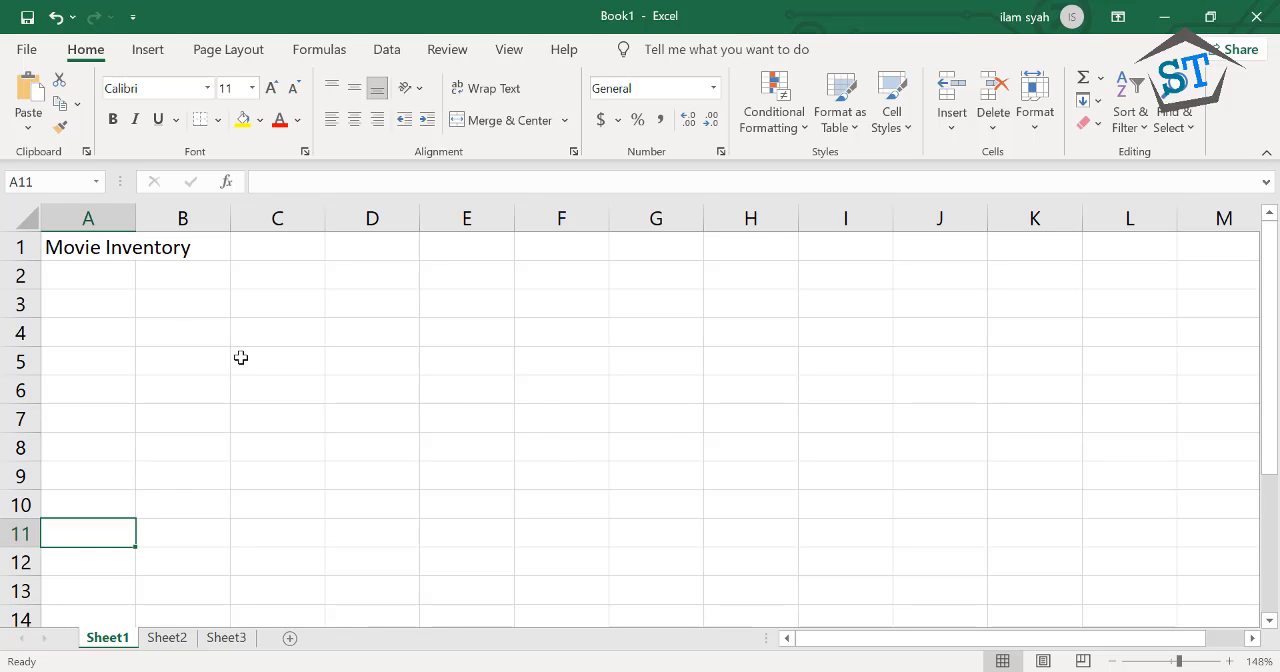
Move the active cell back up column A row by row from A11 to the Movie Inventory title in A1
{"action": "key", "text": "shift+Return"}
{"action": "key", "text": "shift+Return"}
{"action": "key", "text": "shift+Return"}
{"action": "key", "text": "shift+Return"}
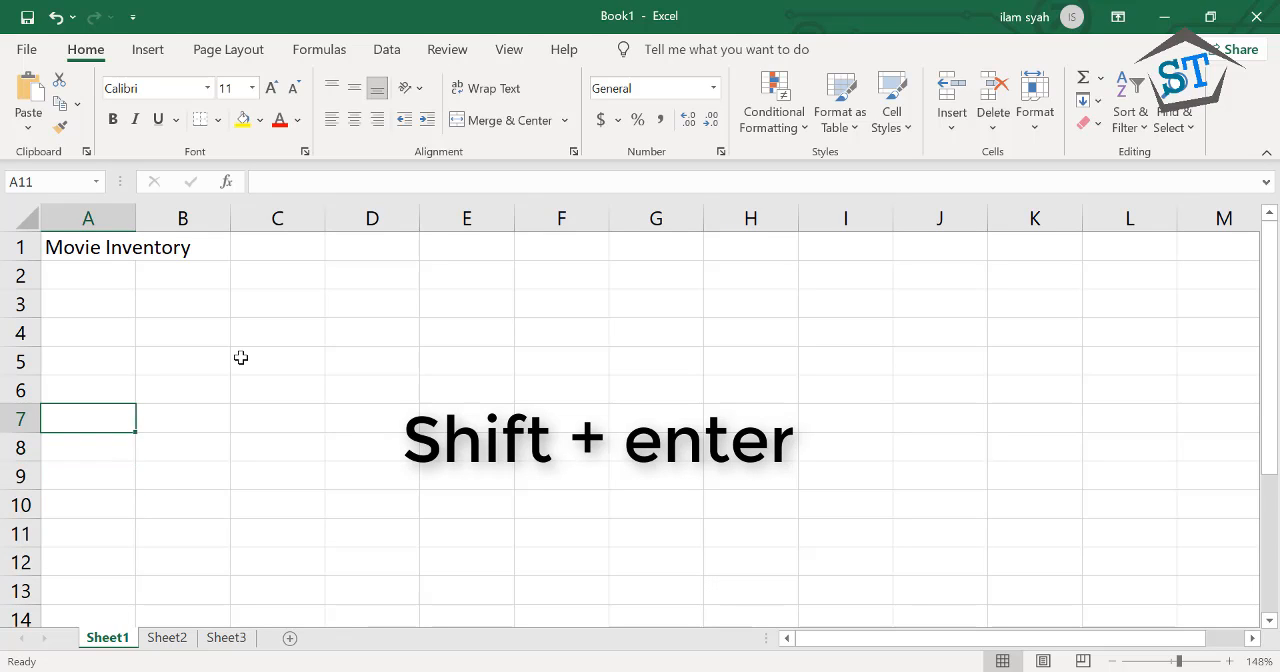
{"action": "key", "text": "shift+Return"}
{"action": "key", "text": "shift+Return"}
{"action": "key", "text": "shift+Return"}
{"action": "key", "text": "shift+Return"}
{"action": "key", "text": "shift+Return"}
{"action": "key", "text": "shift+Return"}
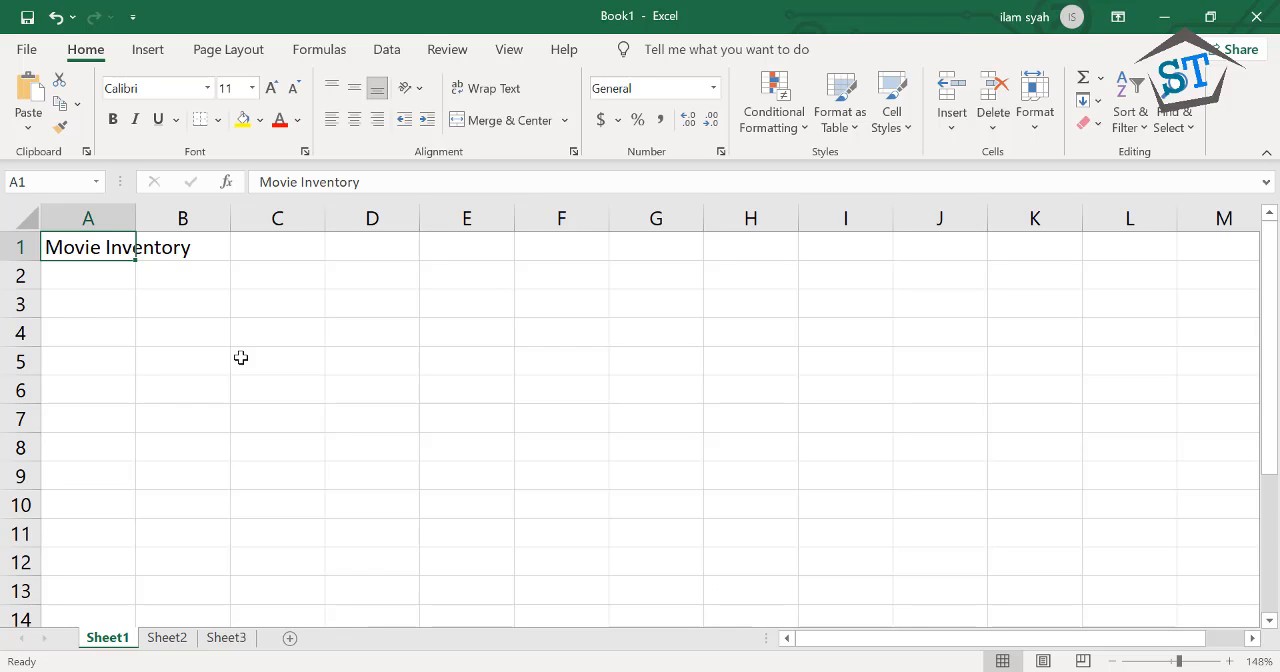
Enter the sample texts "abcd", "def" and "efgh" in cells B1, C1 and D1
{"action": "key", "text": "Tab"}
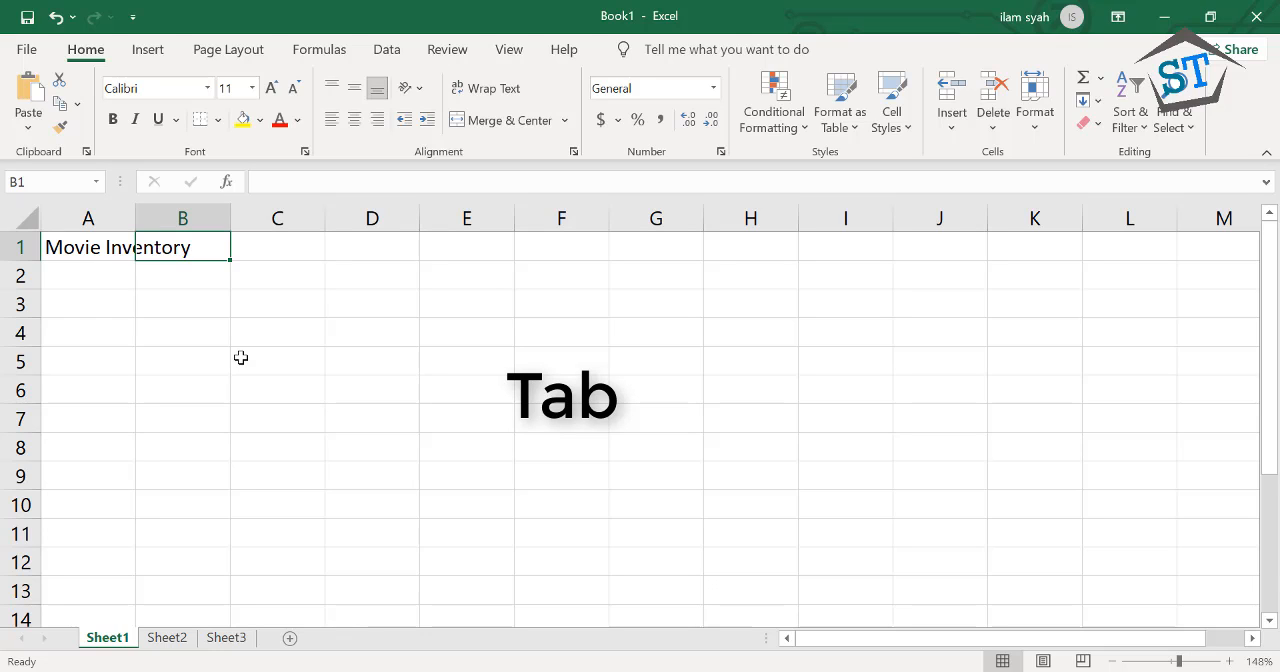
{"action": "type", "text": "abcd"}
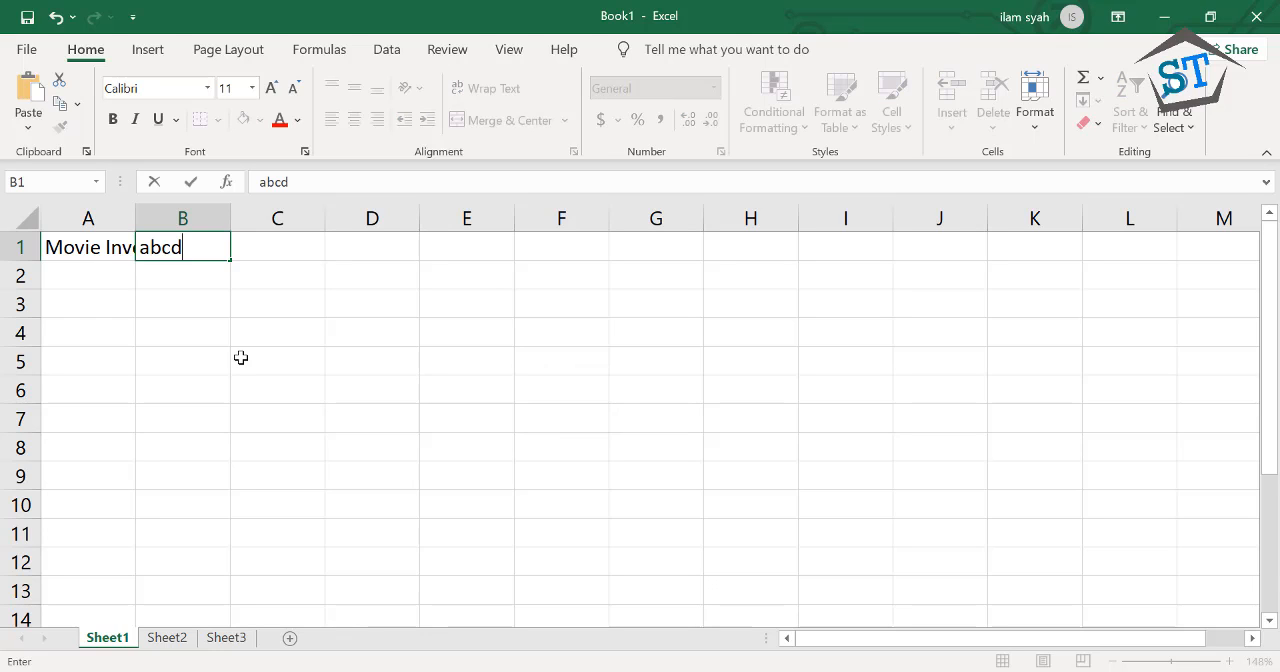
{"action": "key", "text": "Tab"}
{"action": "type", "text": "def"}
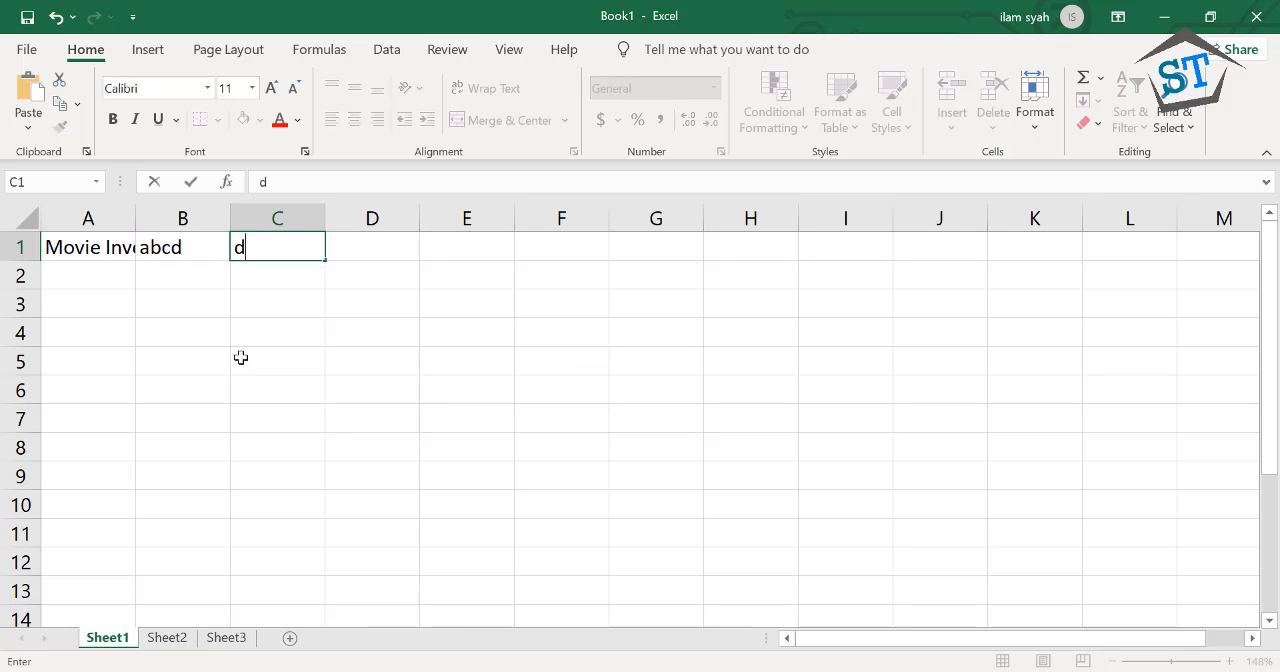
{"action": "type", "text": "efgh"}
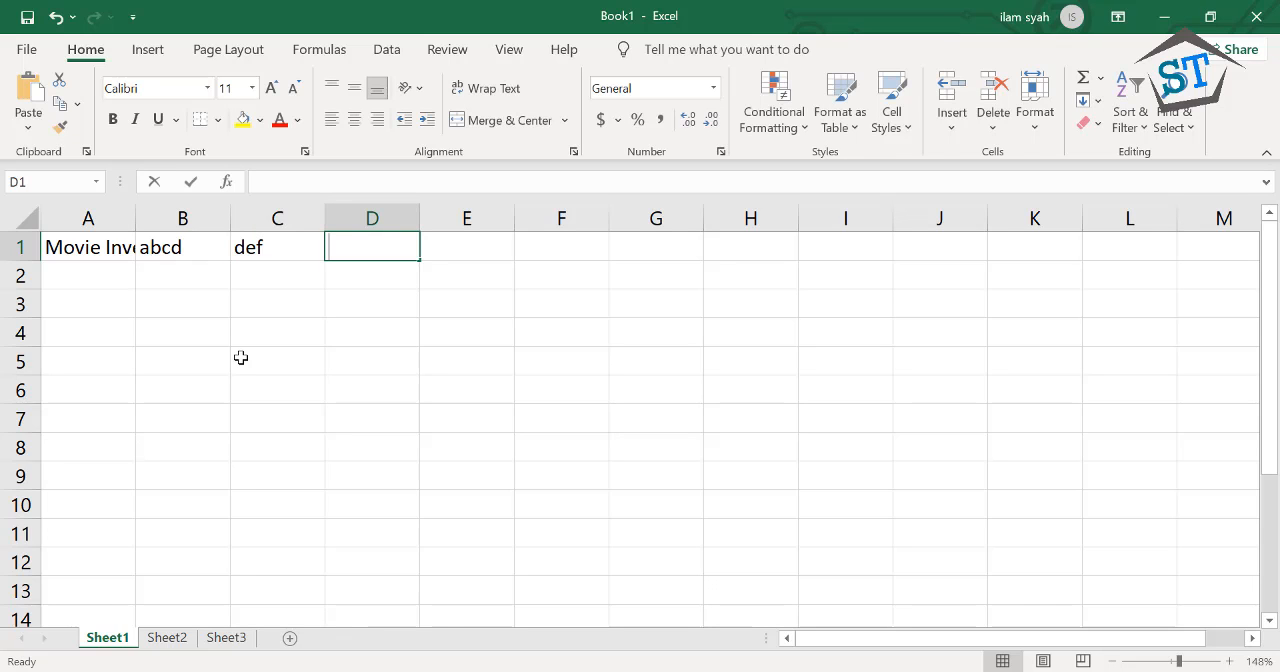
{"action": "key", "text": "Return"}
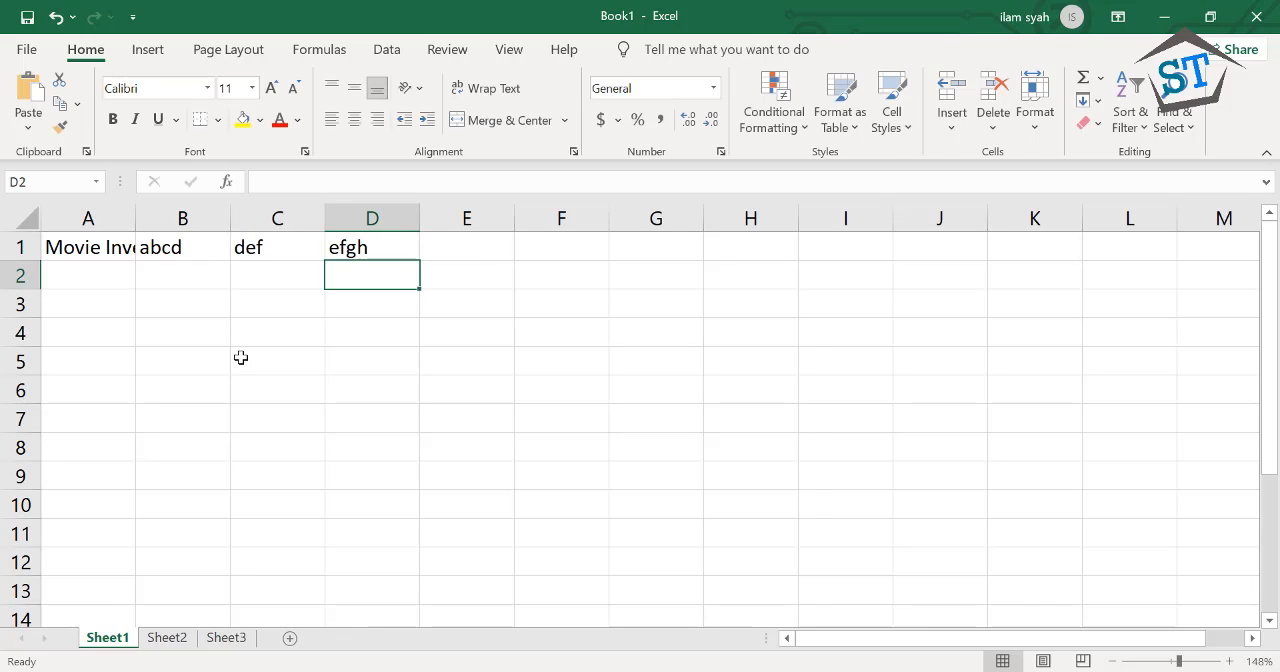
Return to cell D1 and step the active cell backwards along row 1 to A1
{"action": "key", "text": "Up"}
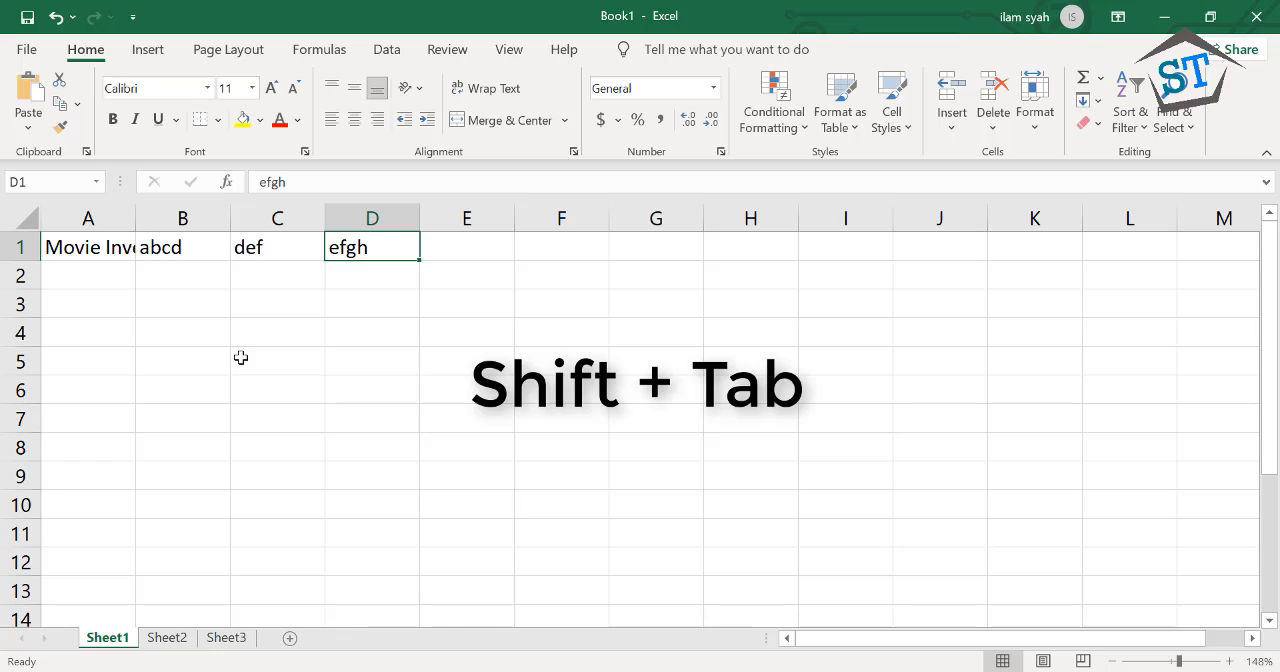
{"action": "key", "text": "shift+Tab"}
{"action": "key", "text": "shift+Tab"}
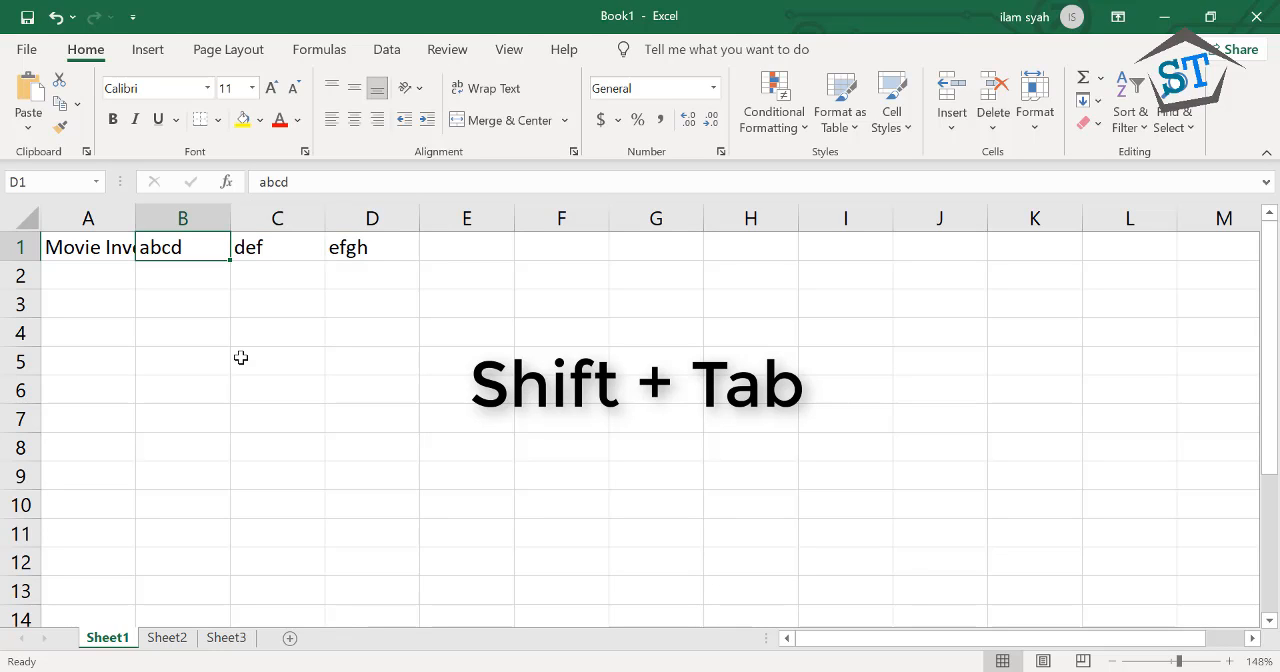
{"action": "key", "text": "shift+Tab"}
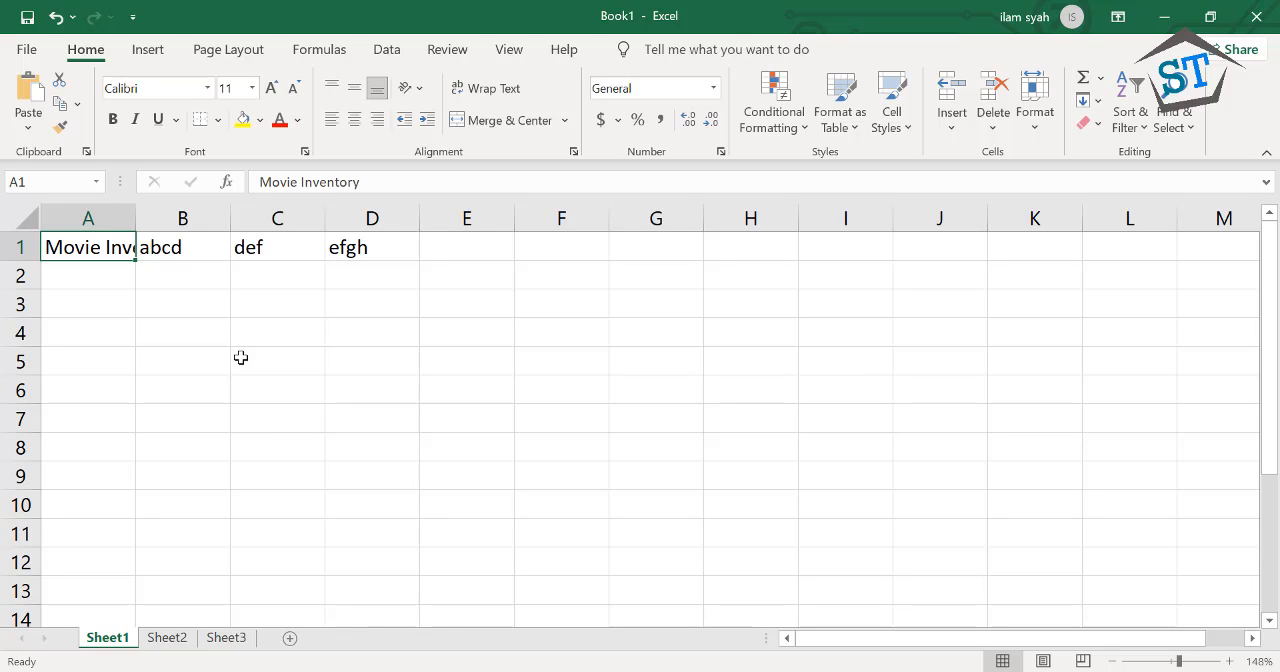
Move the active cell down column A to A6 and back up to A1
{"action": "key", "text": "Down"}
{"action": "key", "text": "Down"}
{"action": "key", "text": "Down"}
{"action": "key", "text": "Down"}
{"action": "key", "text": "Down"}
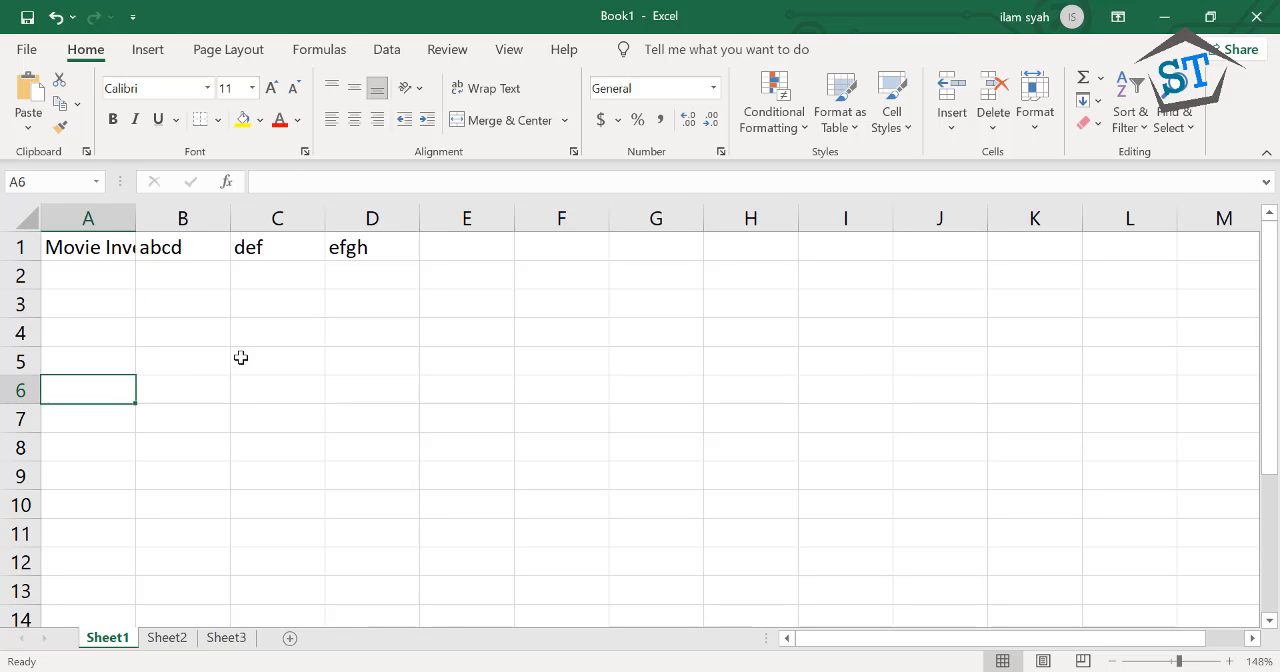
{"action": "key", "text": "Up"}
{"action": "key", "text": "Up"}
{"action": "key", "text": "Up"}
{"action": "key", "text": "Up"}
{"action": "key", "text": "Up"}
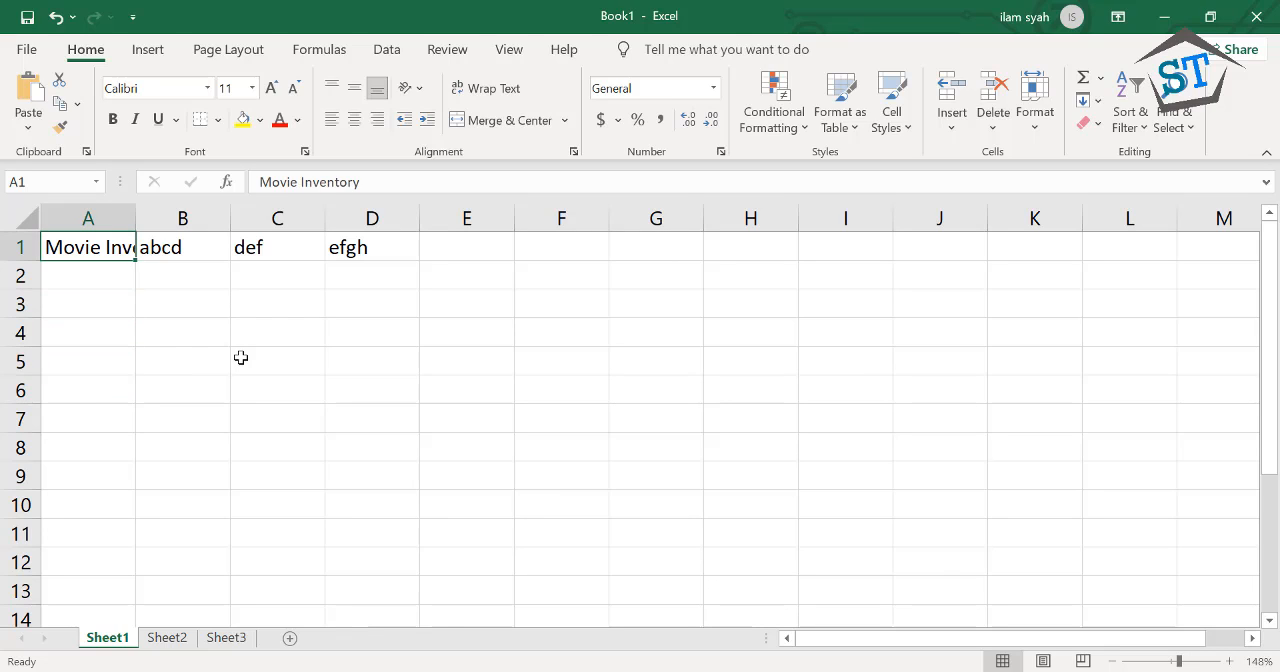
Move the active cell across row 1 from A1 to D1 and back to A1
{"action": "key", "text": "Right"}
{"action": "key", "text": "Right"}
{"action": "key", "text": "Right"}
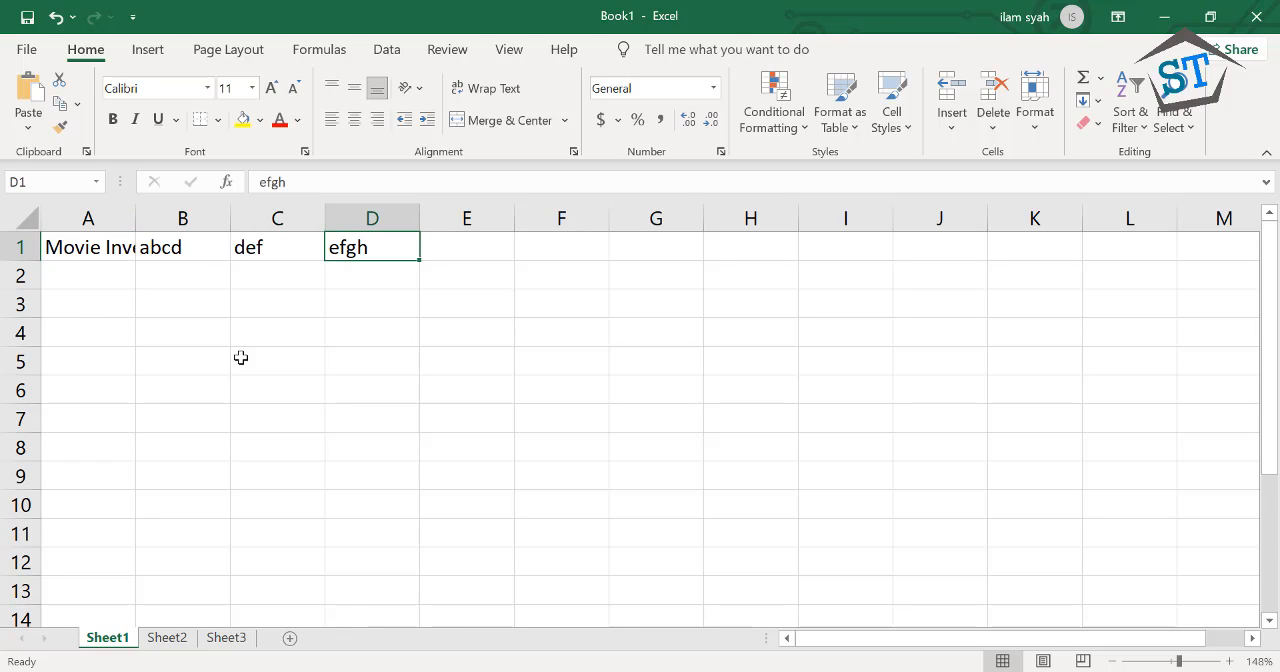
{"action": "key", "text": "Left"}
{"action": "key", "text": "Left"}
{"action": "key", "text": "Left"}
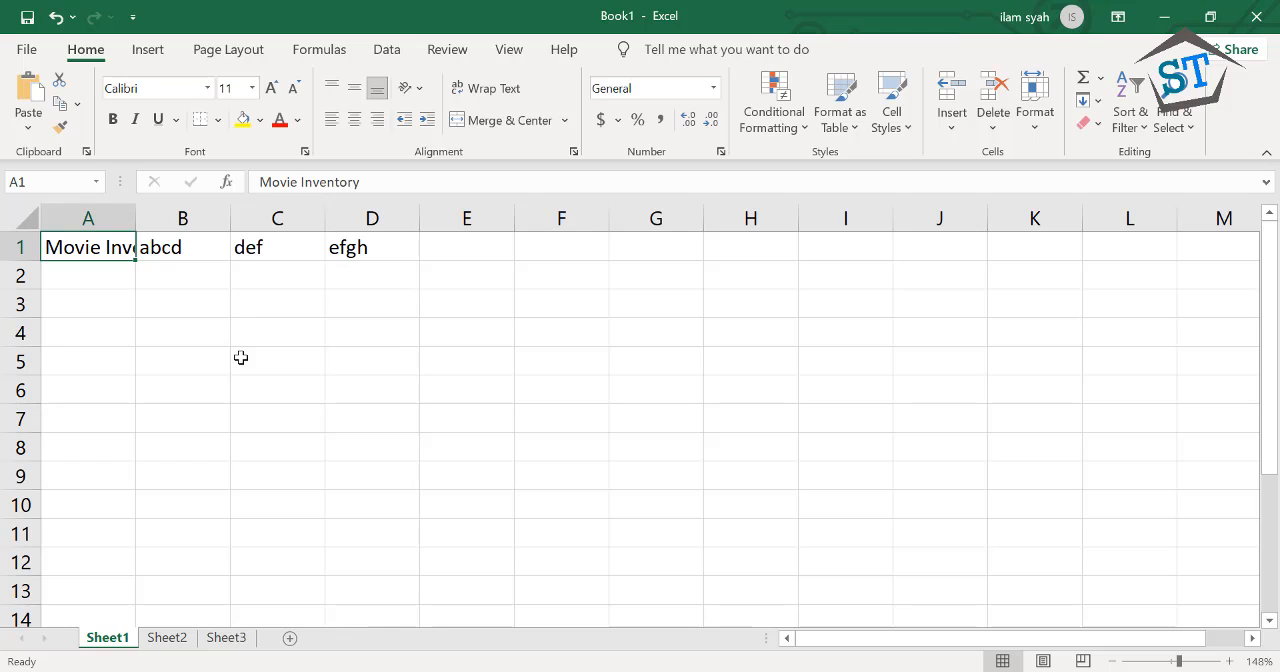
Move the active cell one cell at a time from A1 through columns B and A around row 5, finishing on C4
{"action": "key", "text": "Right"}
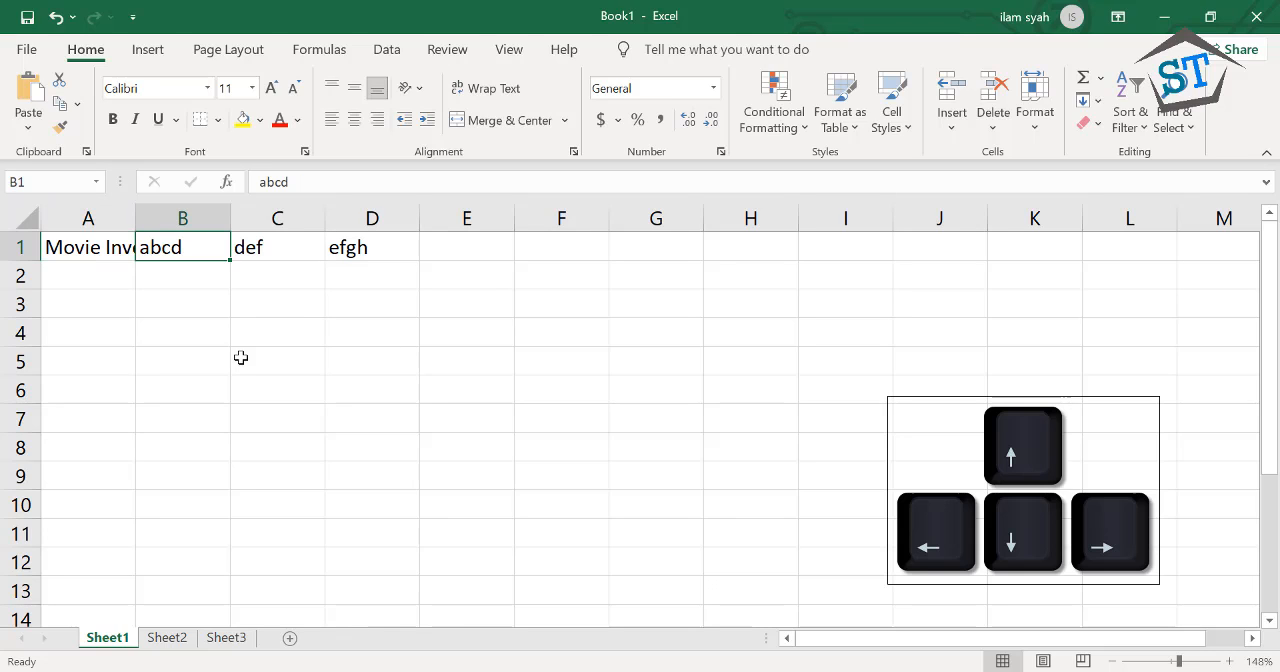
{"action": "key", "text": "Down"}
{"action": "key", "text": "Down"}
{"action": "key", "text": "Down"}
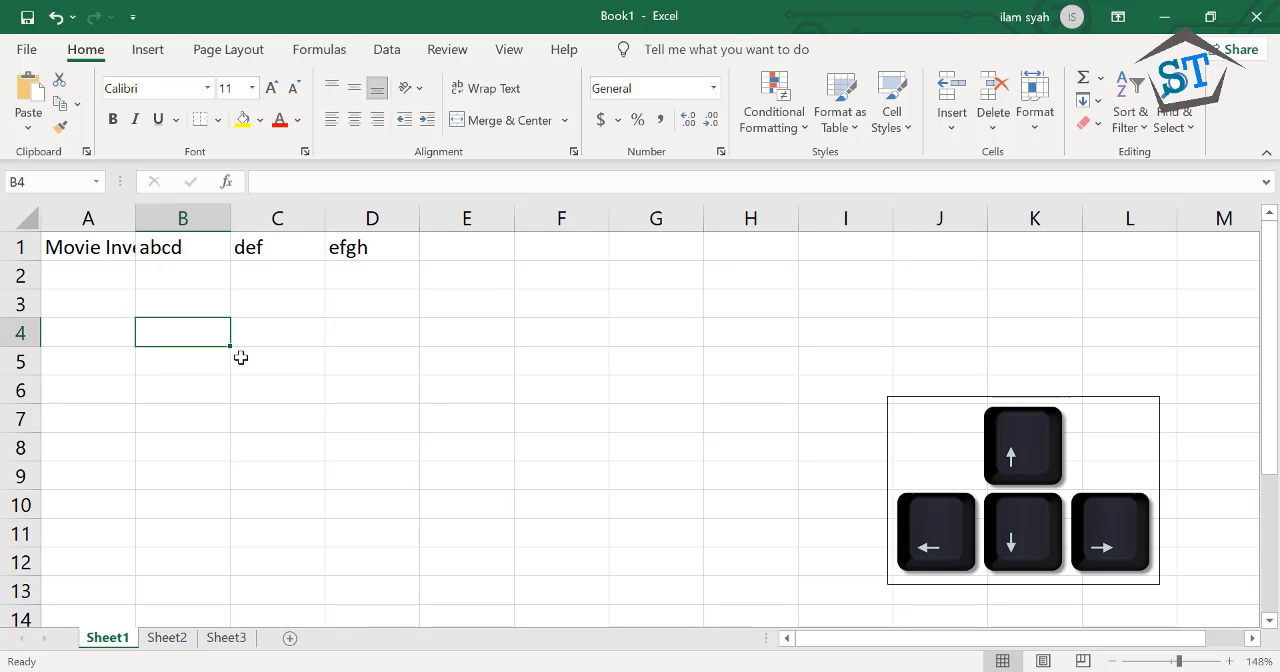
{"action": "key", "text": "Down"}
{"action": "key", "text": "Left"}
{"action": "key", "text": "Right"}
{"action": "key", "text": "Left"}
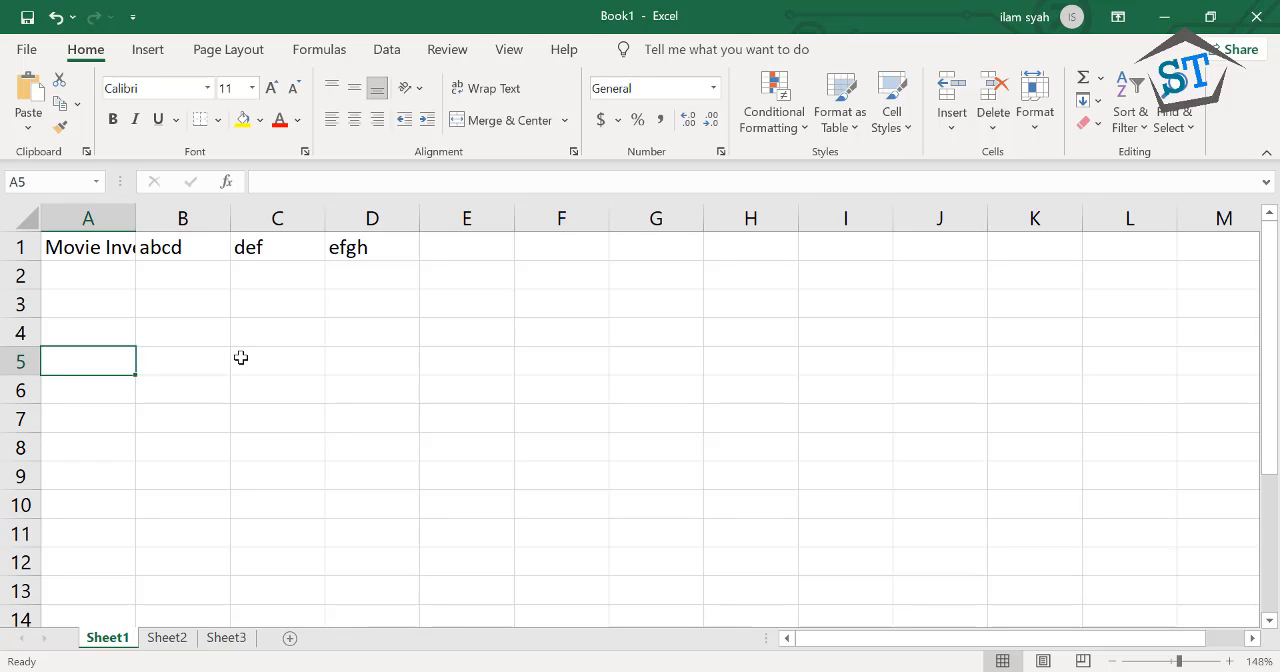
{"action": "key", "text": "Right"}
{"action": "key", "text": "Up"}
{"action": "key", "text": "Down"}
{"action": "key", "text": "Right"}
{"action": "key", "text": "Up"}
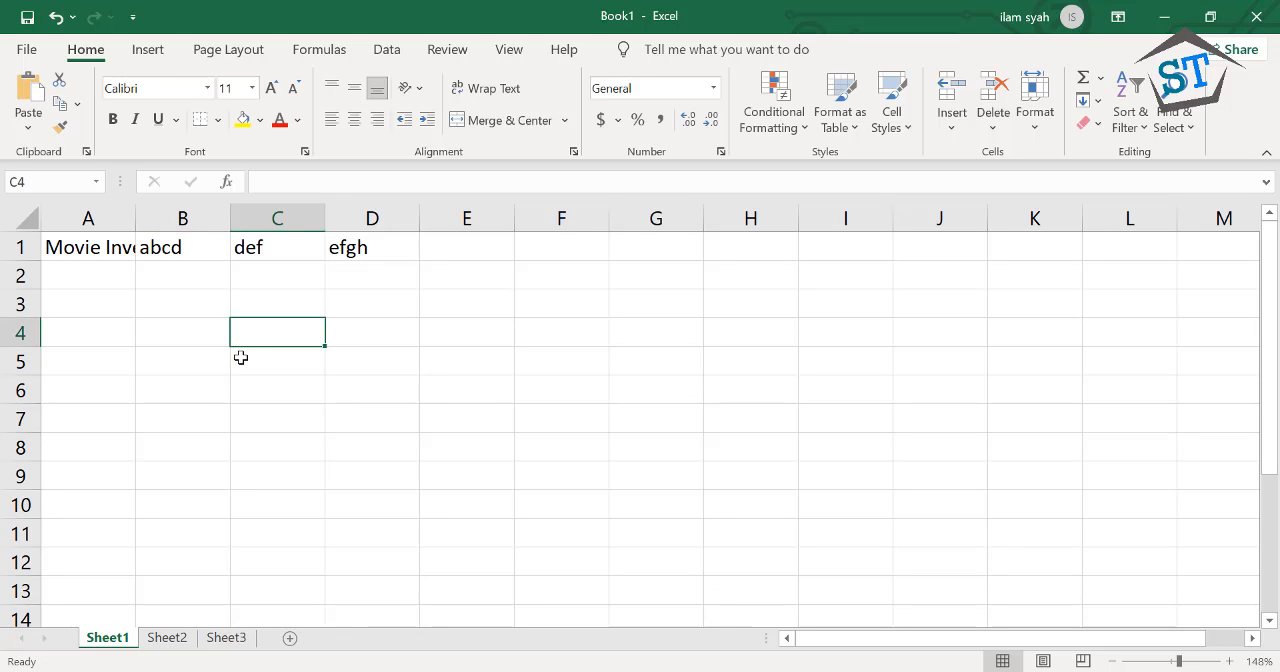
Select individual cells directly at various places in the grid, from B2 out to I9 and back, finishing on B6
{"action": "left_click", "coordinate": [185, 282]}
{"action": "left_click", "coordinate": [178, 302]}
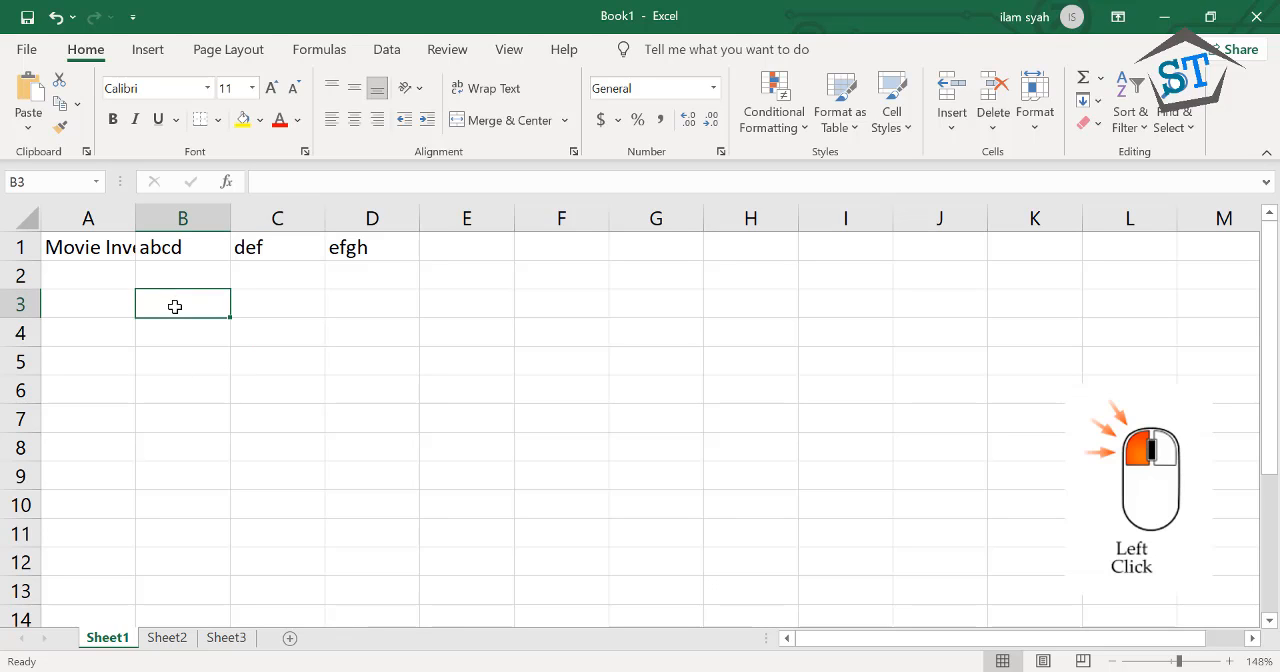
{"action": "left_click", "coordinate": [234, 334]}
{"action": "left_click", "coordinate": [220, 358]}
{"action": "left_click", "coordinate": [222, 396]}
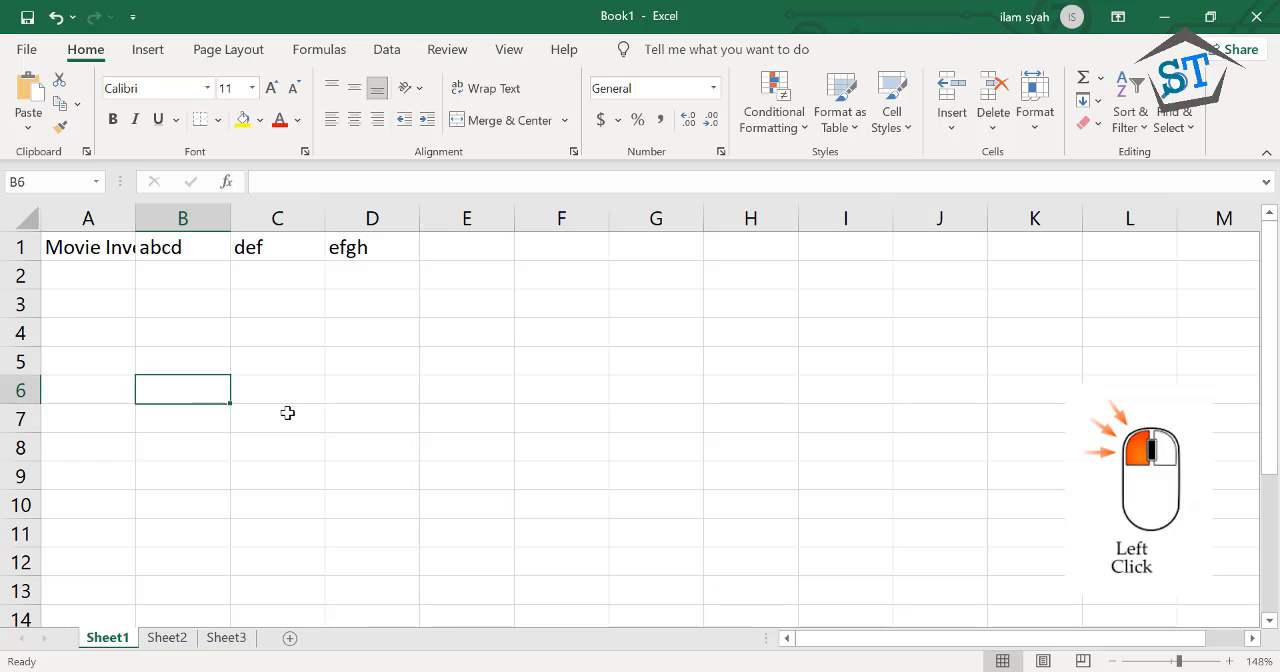
{"action": "left_click", "coordinate": [292, 384]}
{"action": "left_click", "coordinate": [277, 360]}
{"action": "left_click", "coordinate": [185, 311]}
{"action": "left_click", "coordinate": [650, 362]}
{"action": "left_click", "coordinate": [810, 472]}
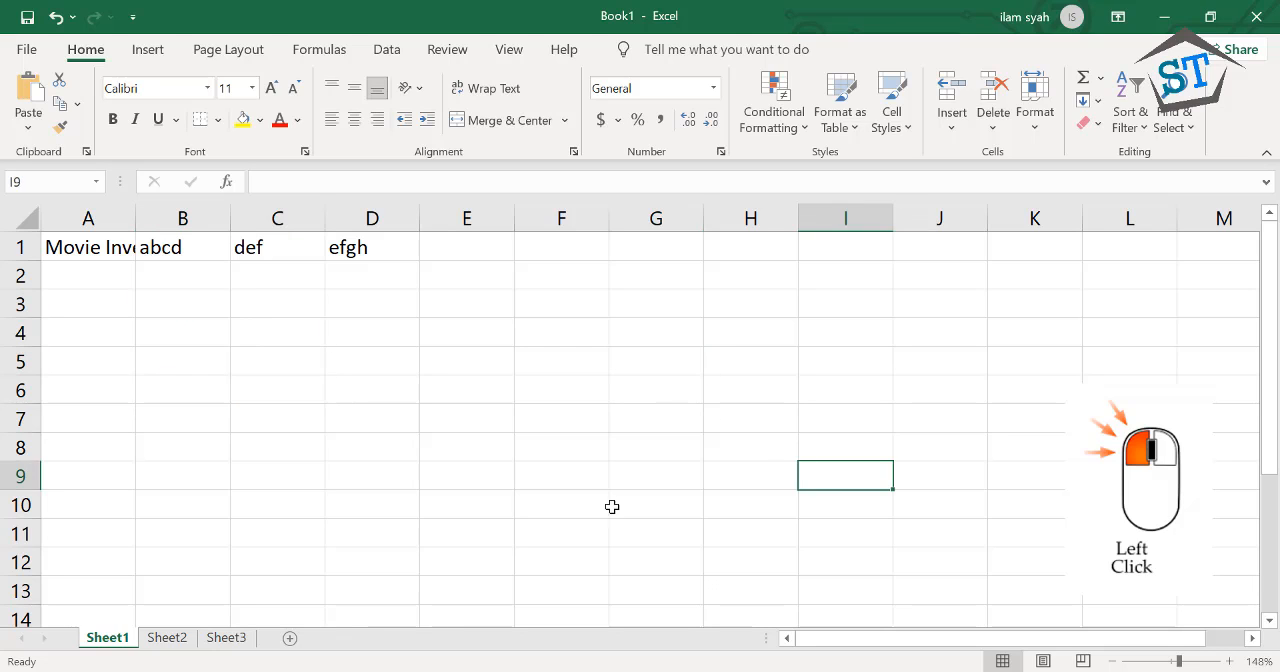
{"action": "left_click", "coordinate": [612, 506]}
{"action": "left_click", "coordinate": [300, 449]}
{"action": "left_click", "coordinate": [203, 383]}
{"action": "left_click", "coordinate": [145, 360]}
{"action": "left_click", "coordinate": [134, 413]}
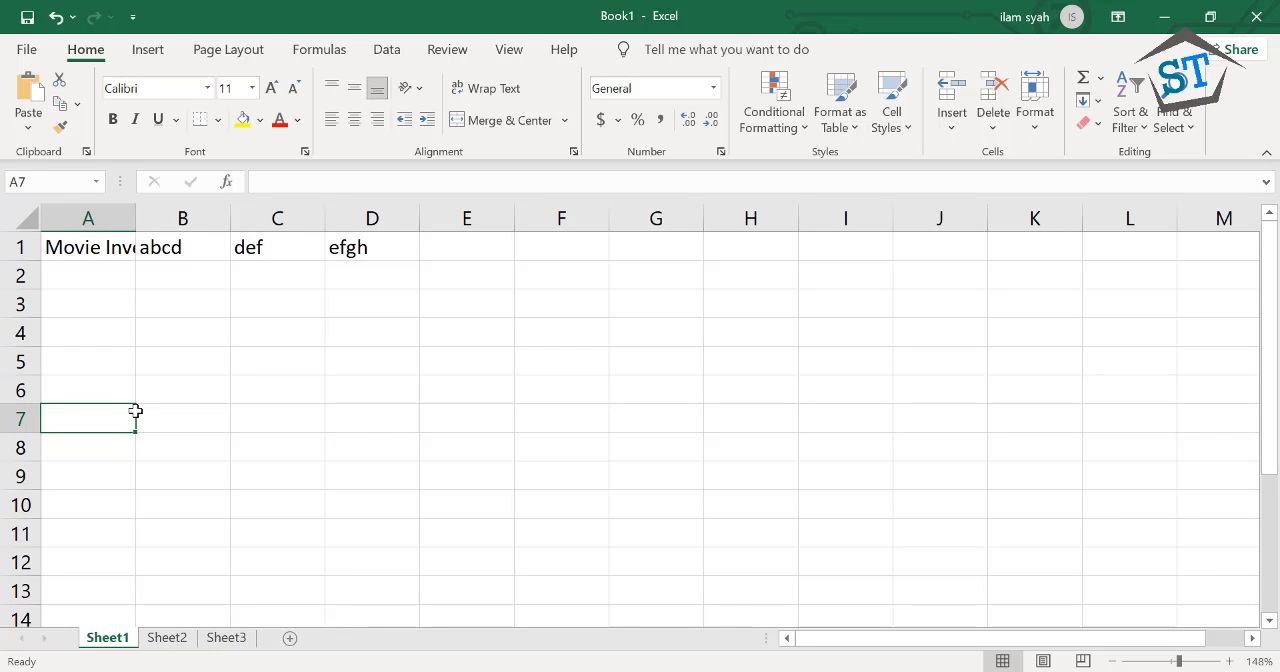
{"action": "left_click", "coordinate": [214, 396]}
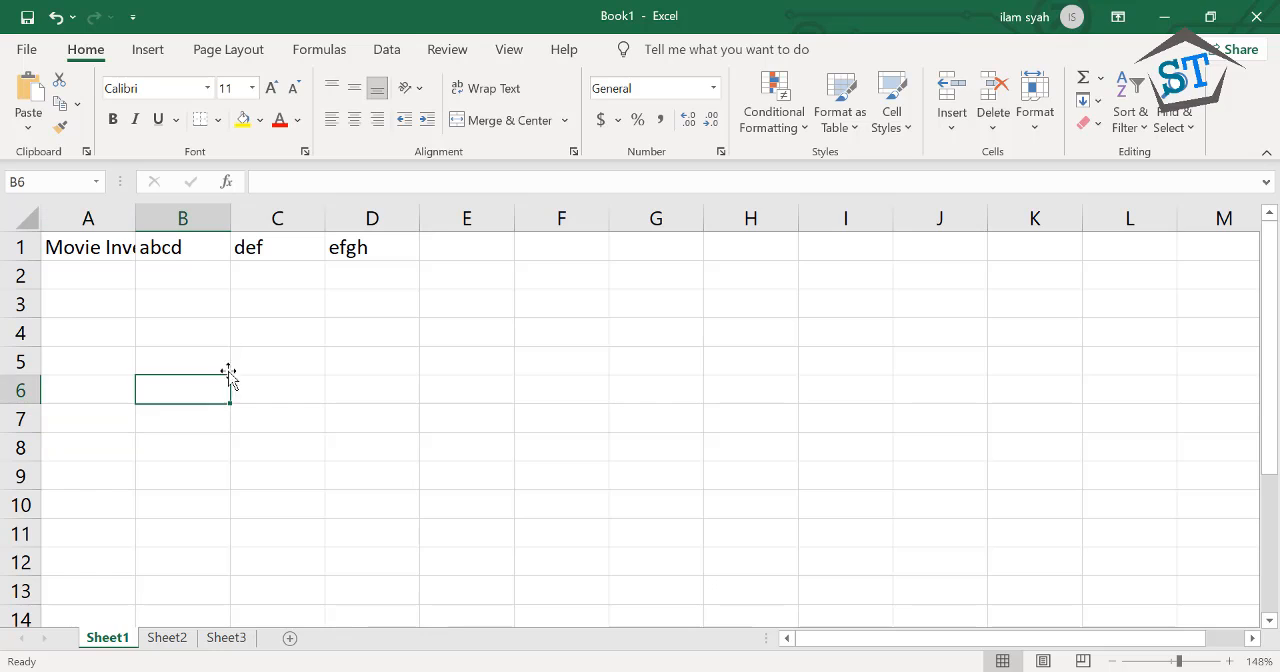
Delete the sample texts from cells B1, C1 and D1, keeping the Movie Inventory title
{"action": "left_click", "coordinate": [180, 253]}
{"action": "key", "text": "Delete"}
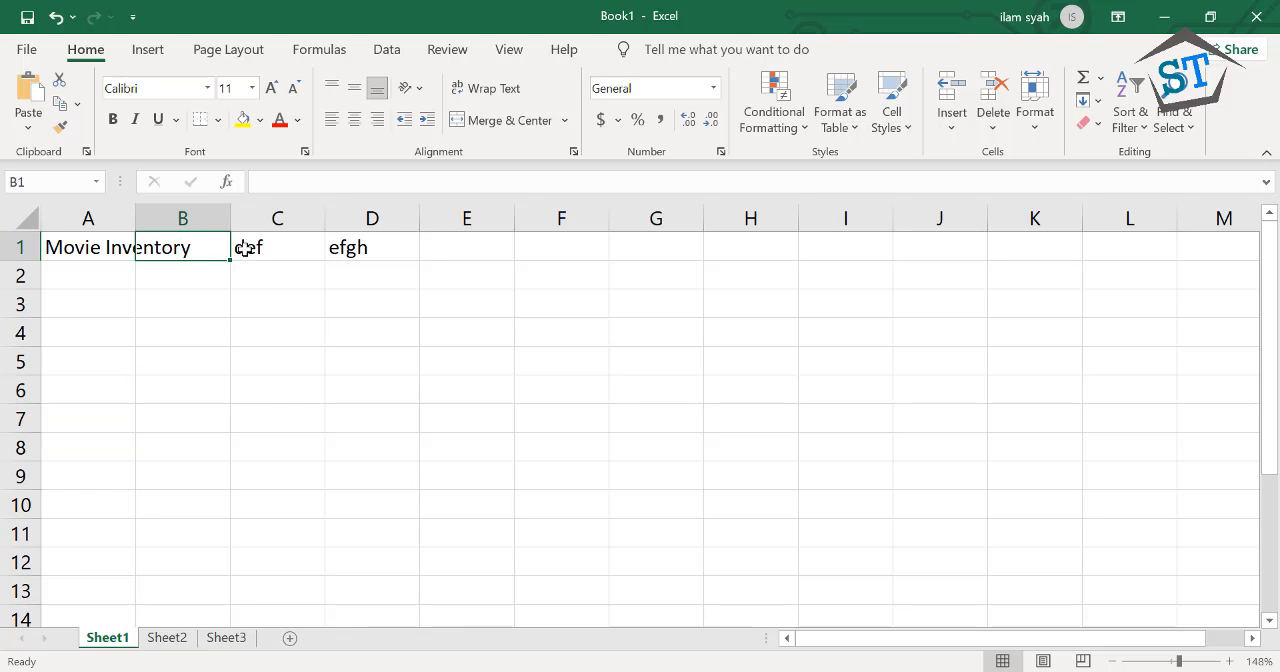
{"action": "left_click", "coordinate": [240, 247]}
{"action": "key", "text": "Delete"}
{"action": "left_click", "coordinate": [347, 250]}
{"action": "key", "text": "Delete"}
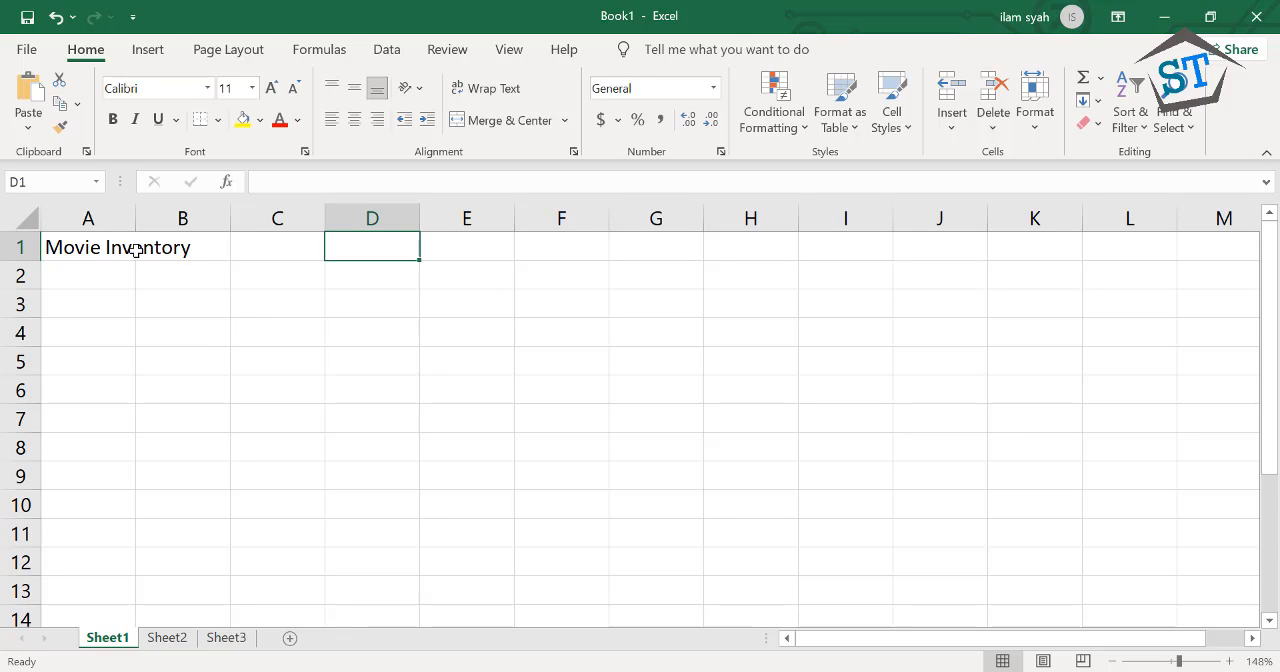
Enter the column headings "Title" in cell A2 and "Date Purchased" in cell B2
{"action": "left_click", "coordinate": [110, 275]}
{"action": "type", "text": "T"}
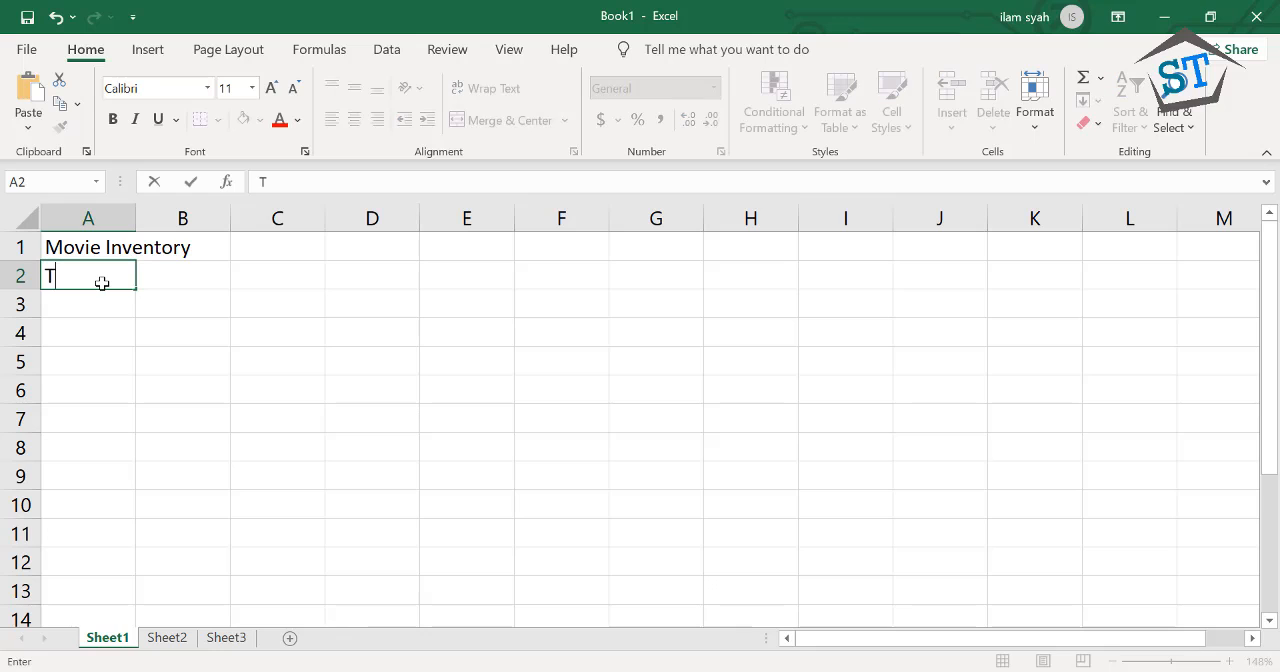
{"action": "type", "text": "itle"}
{"action": "key", "text": "Tab"}
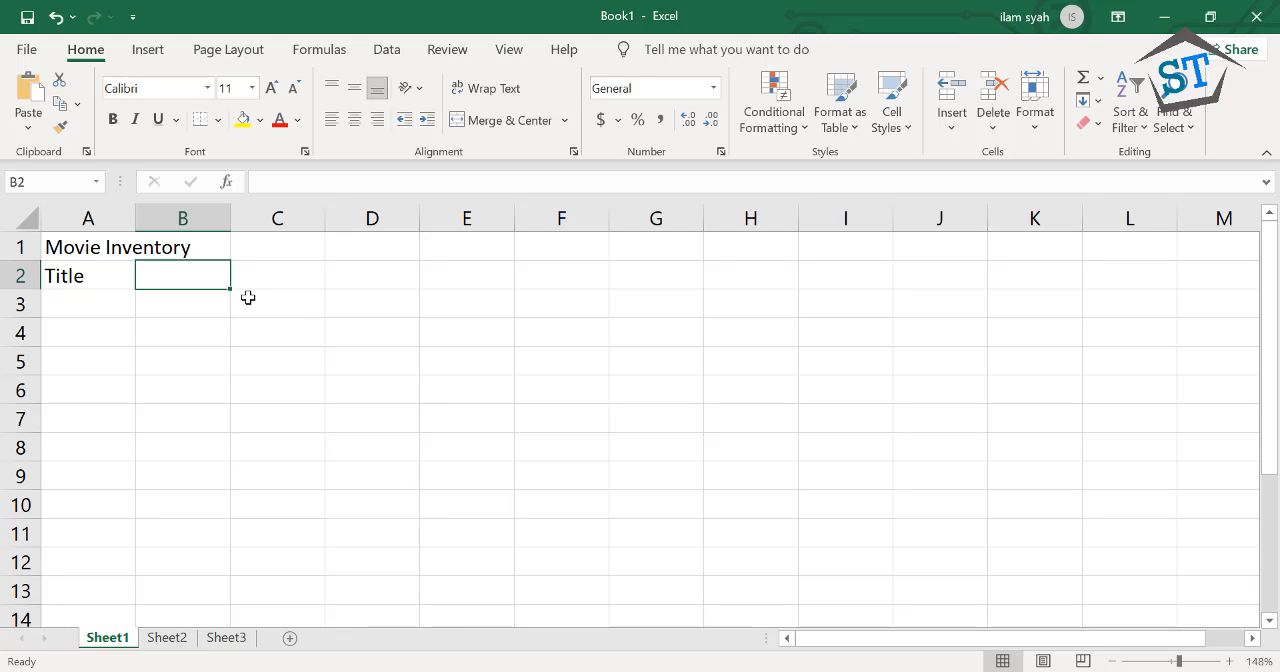
{"action": "type", "text": "Date Pir"}
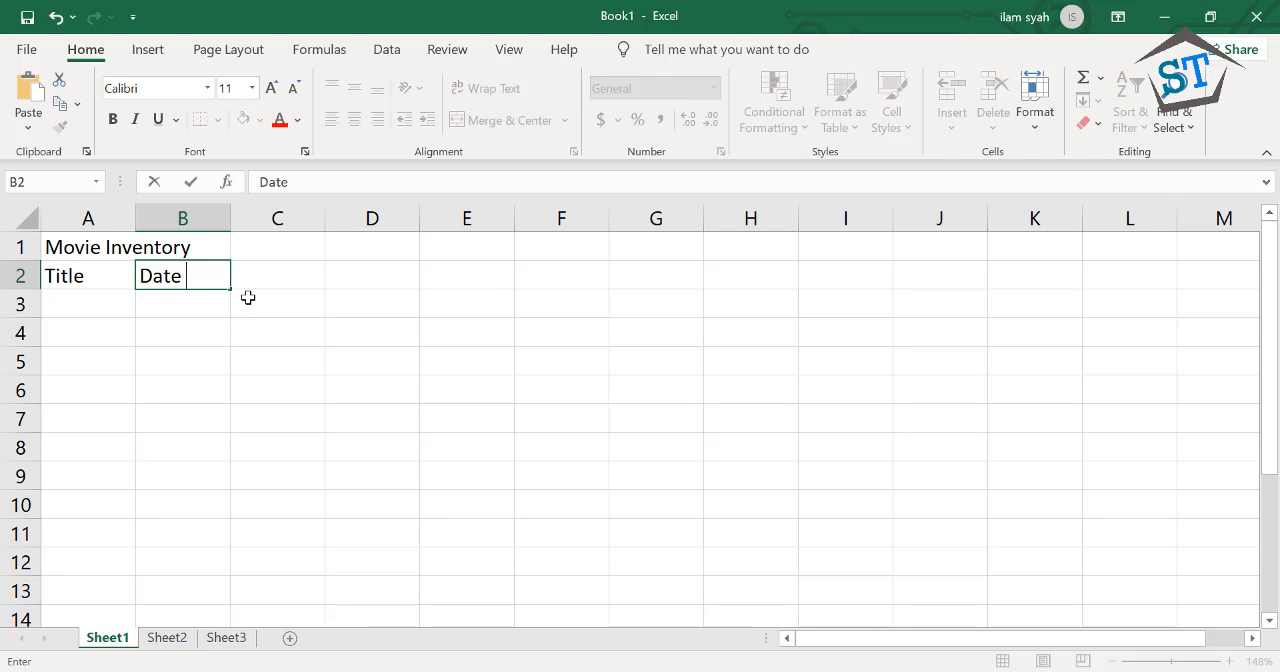
{"action": "key", "text": "BackSpace"}
{"action": "key", "text": "BackSpace"}
{"action": "type", "text": "urchased"}
{"action": "key", "text": "Tab"}
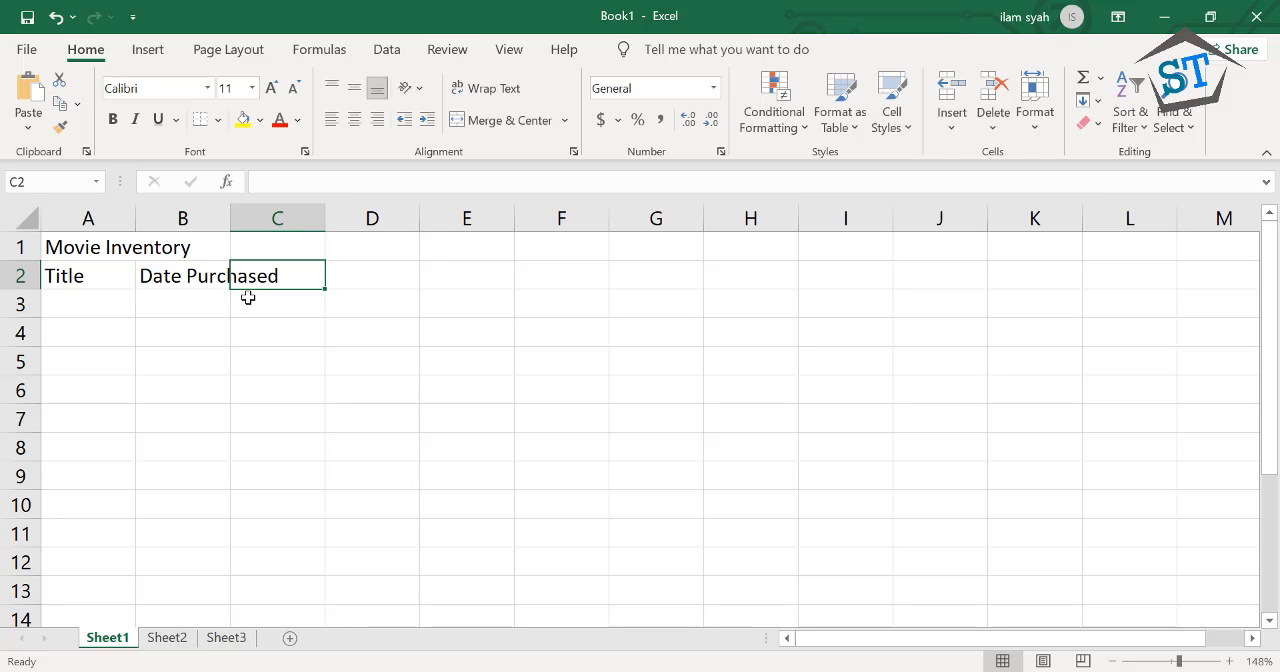
Enter the column headings "Rating", "Value", "Genre" and "Location" in cells C2 to F2
{"action": "type", "text": "Rating"}
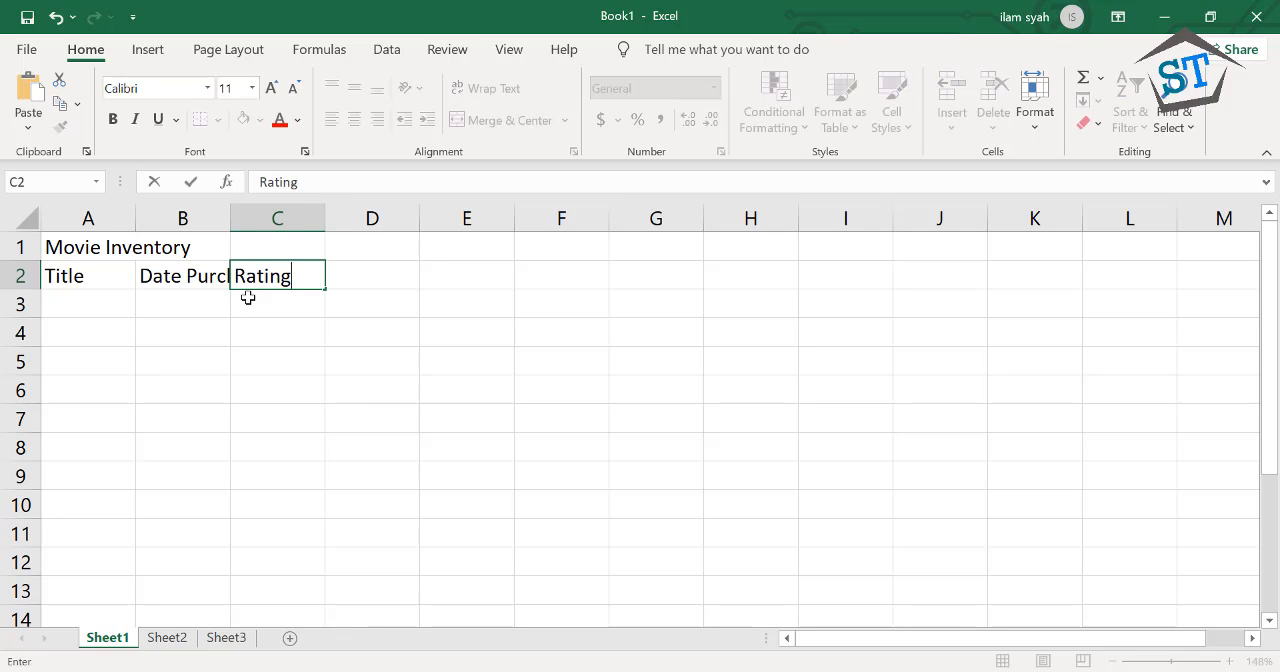
{"action": "key", "text": "Tab"}
{"action": "type", "text": "Value"}
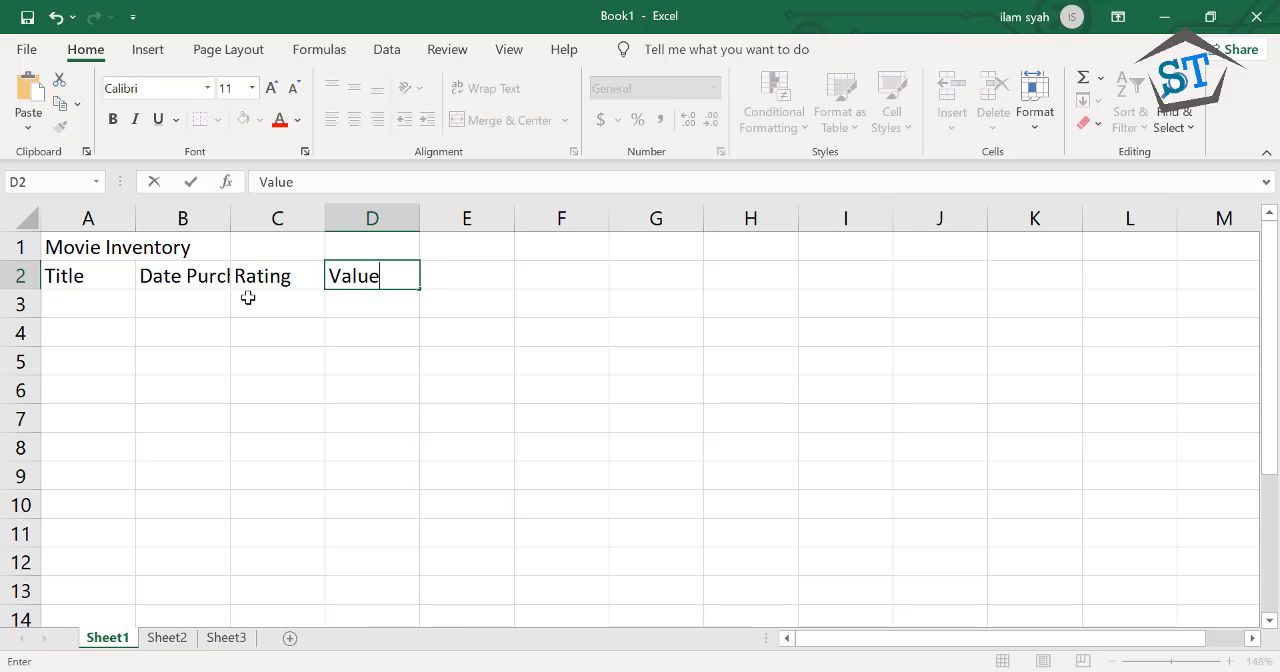
{"action": "key", "text": "Tab"}
{"action": "type", "text": "Genre"}
{"action": "key", "text": "Tab"}
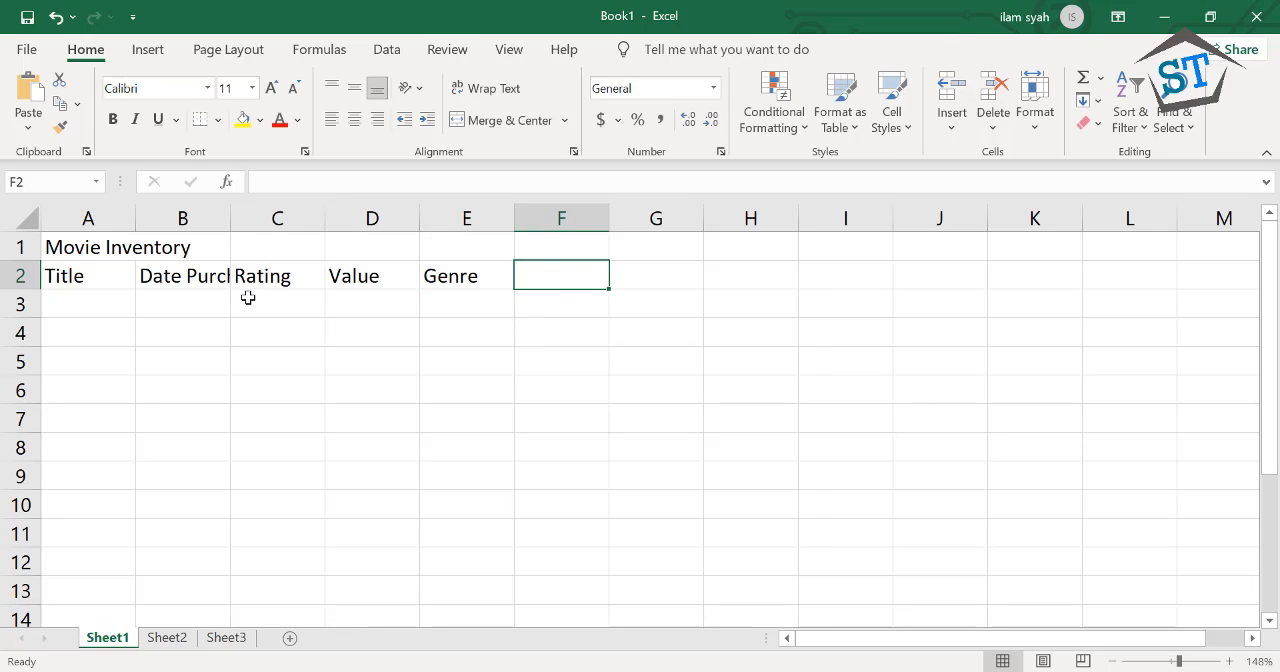
{"action": "type", "text": "Location"}
{"action": "key", "text": "Down"}
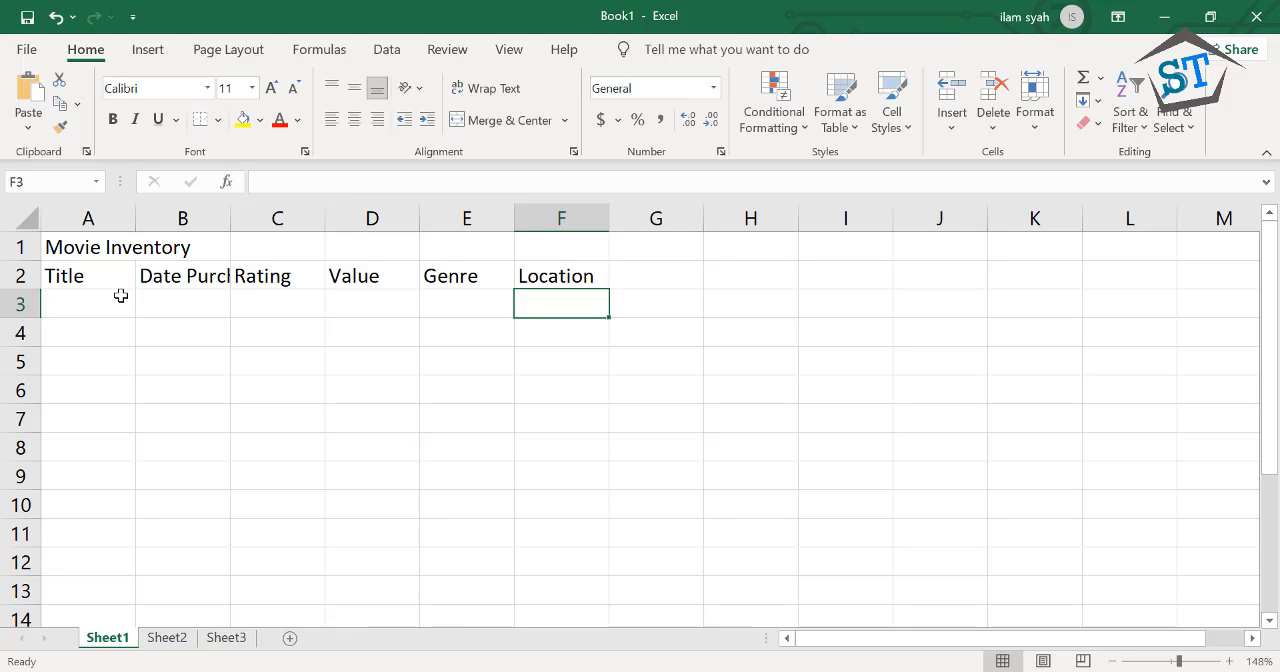
Start the first movie record in row 3 with "Star Wars", 2007, "PG" and 5 in cells A3 to D3
{"action": "left_click", "coordinate": [91, 305]}
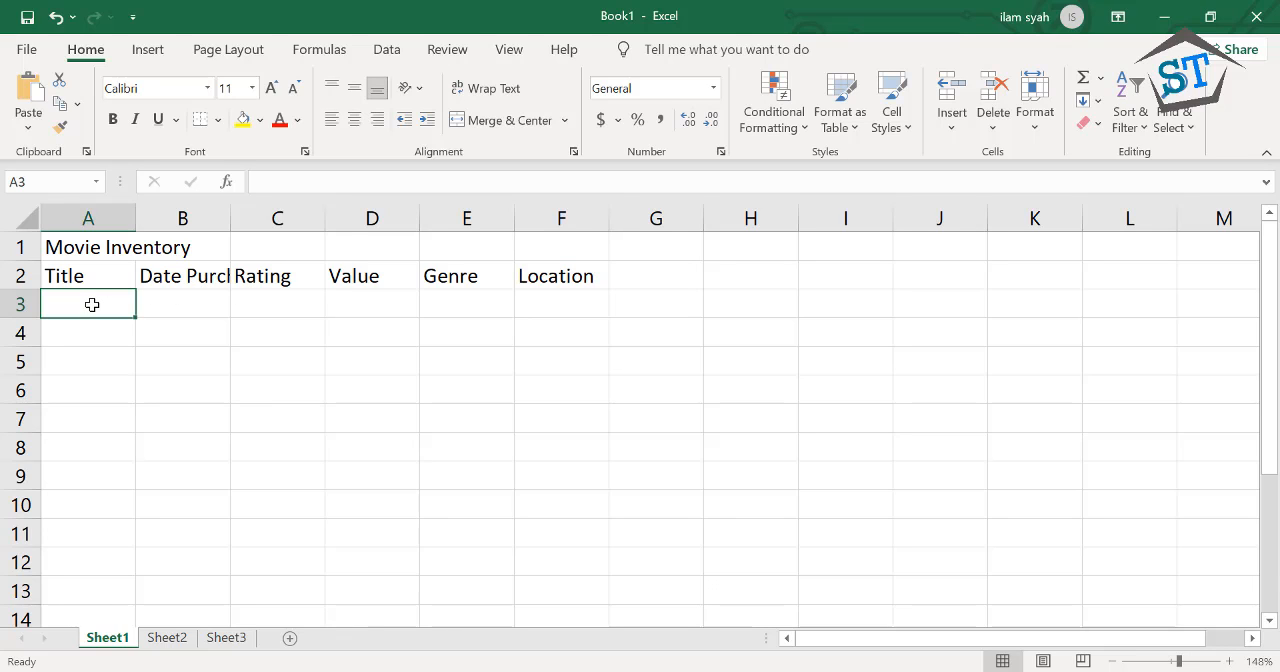
{"action": "type", "text": "Sta"}
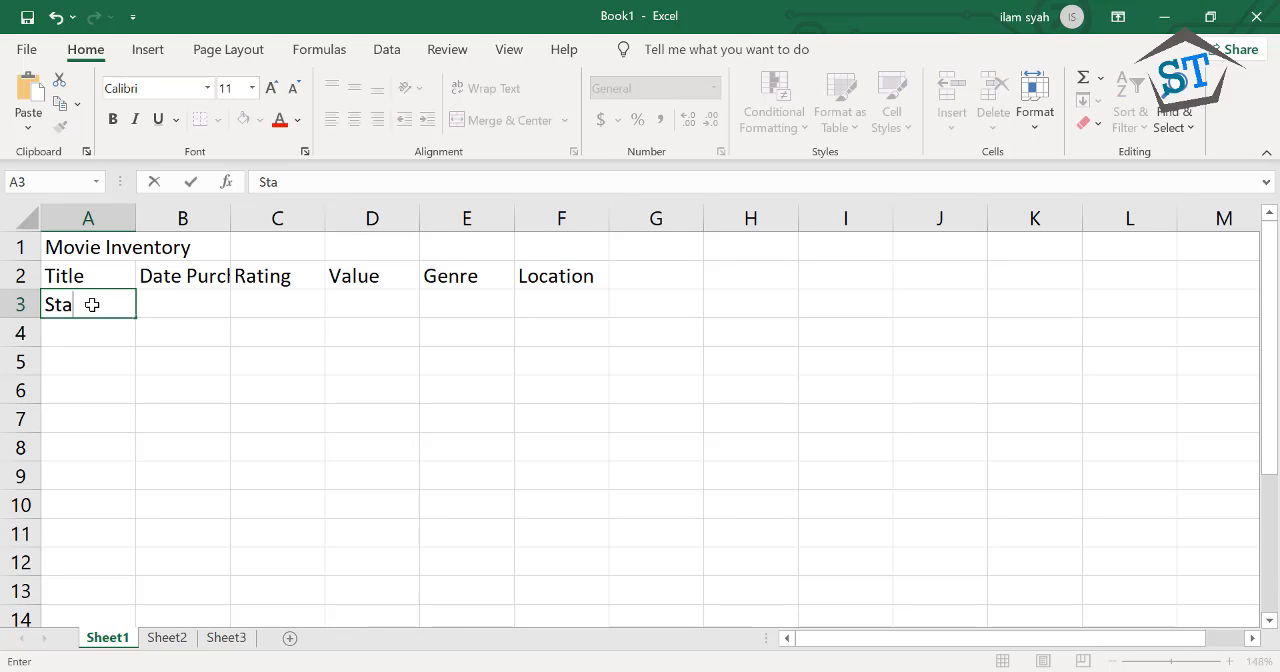
{"action": "type", "text": "r Wars"}
{"action": "key", "text": "Tab"}
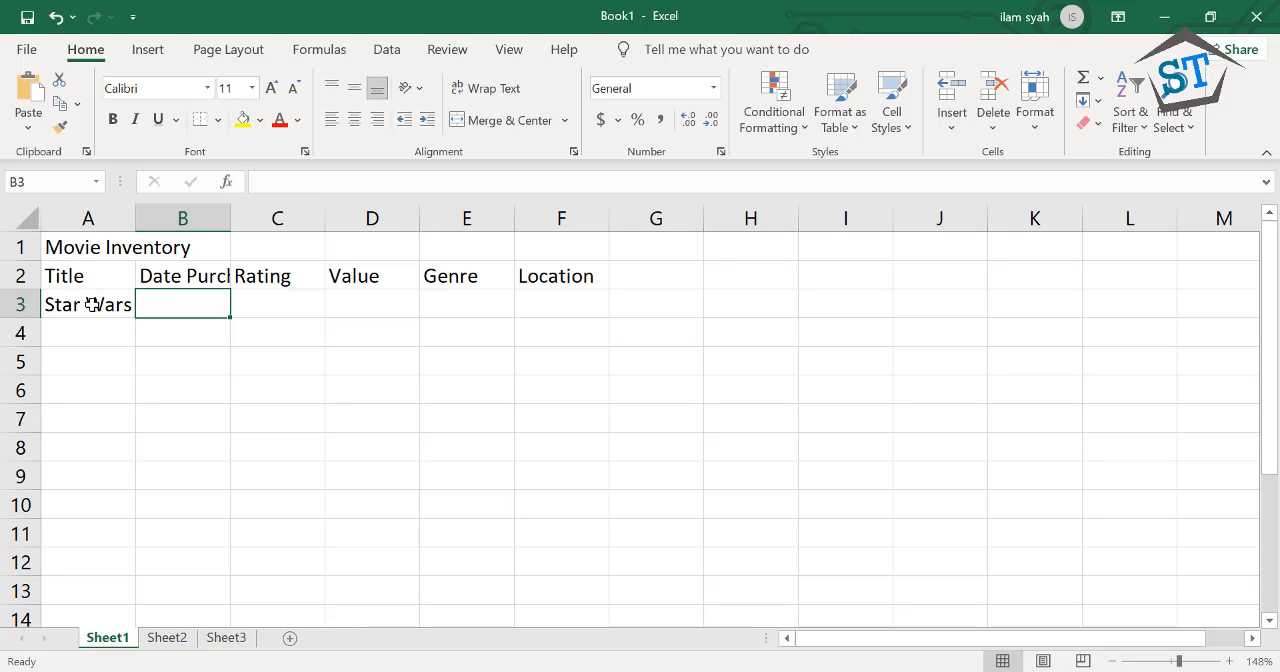
{"action": "type", "text": "2007"}
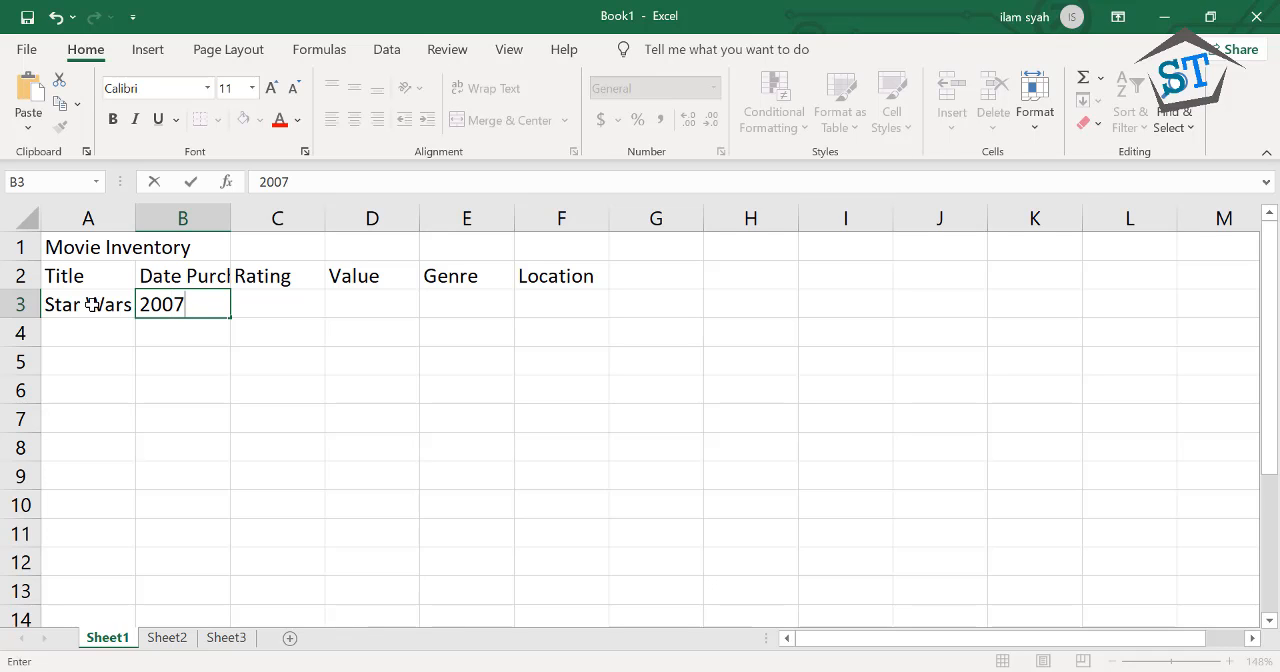
{"action": "key", "text": "Tab"}
{"action": "type", "text": "PG"}
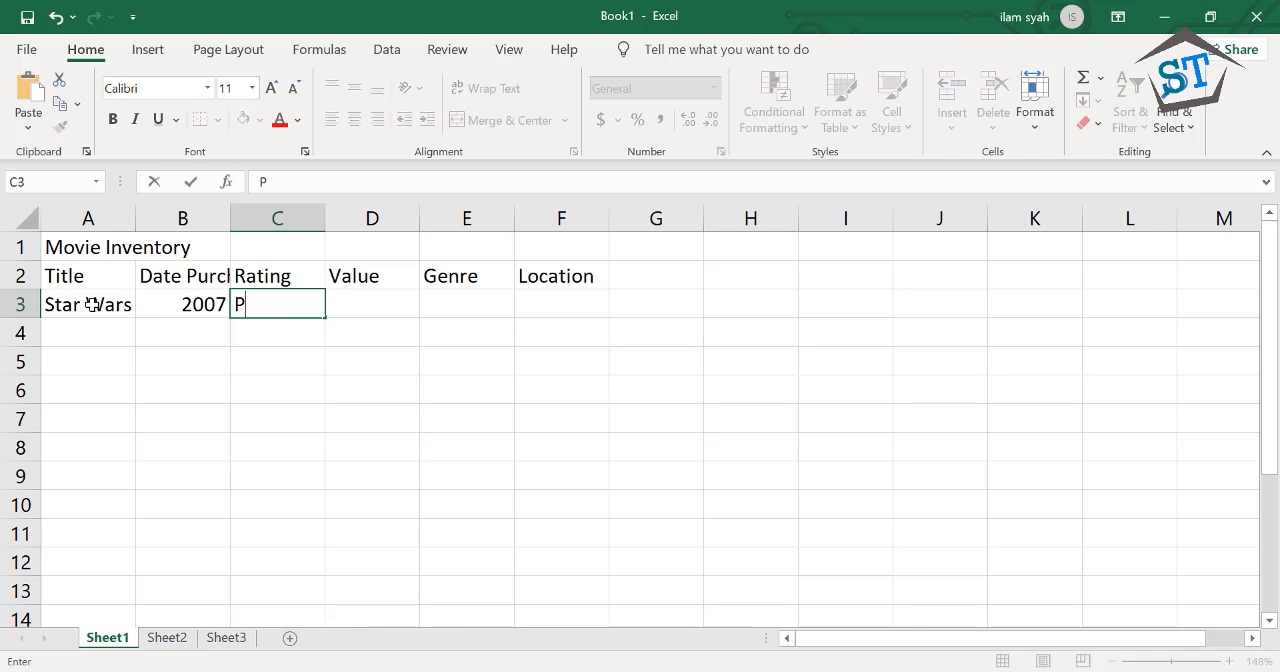
{"action": "key", "text": "Tab"}
{"action": "type", "text": "5"}
{"action": "key", "text": "Tab"}
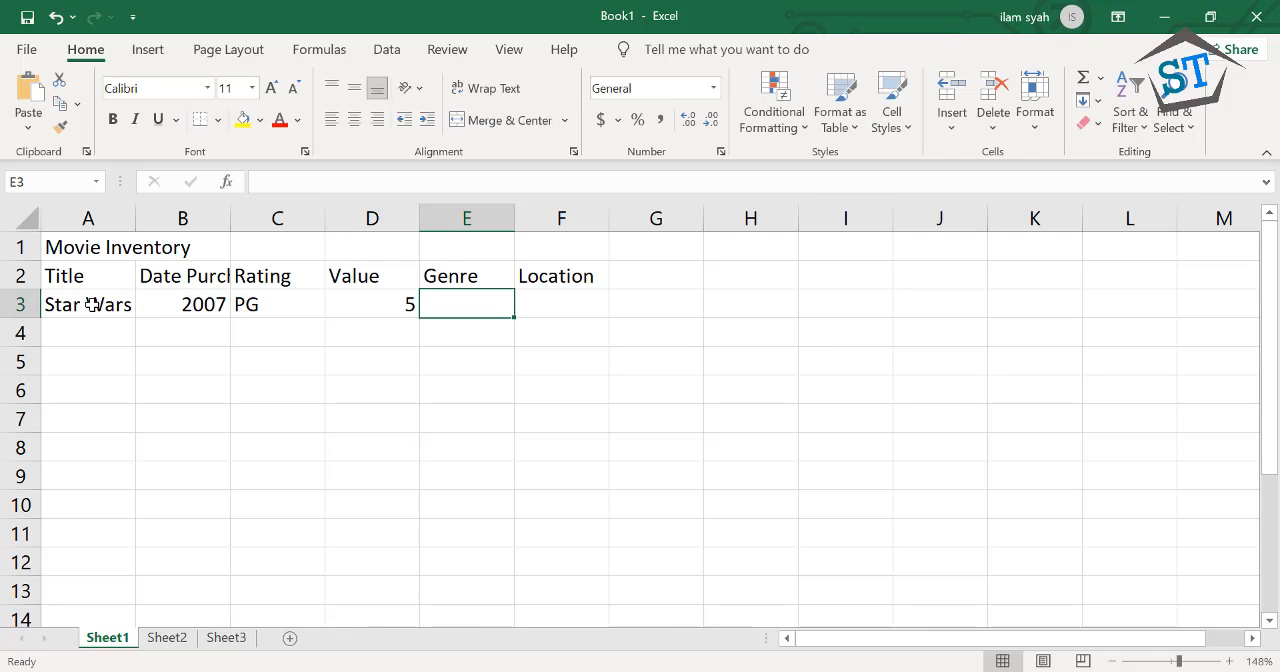
Complete the Star Wars record with the genre "Science Fiction" in E3 and the location "Living Room" in F3
{"action": "type", "text": "Scienc"}
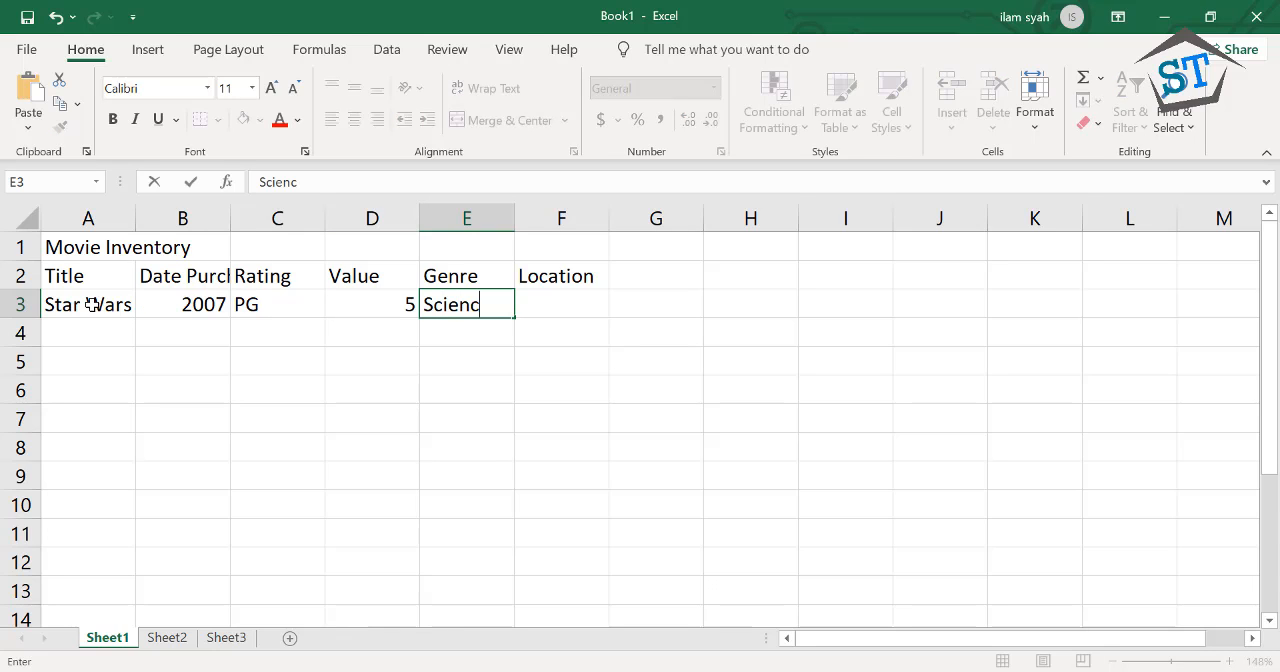
{"action": "type", "text": "e Fiction"}
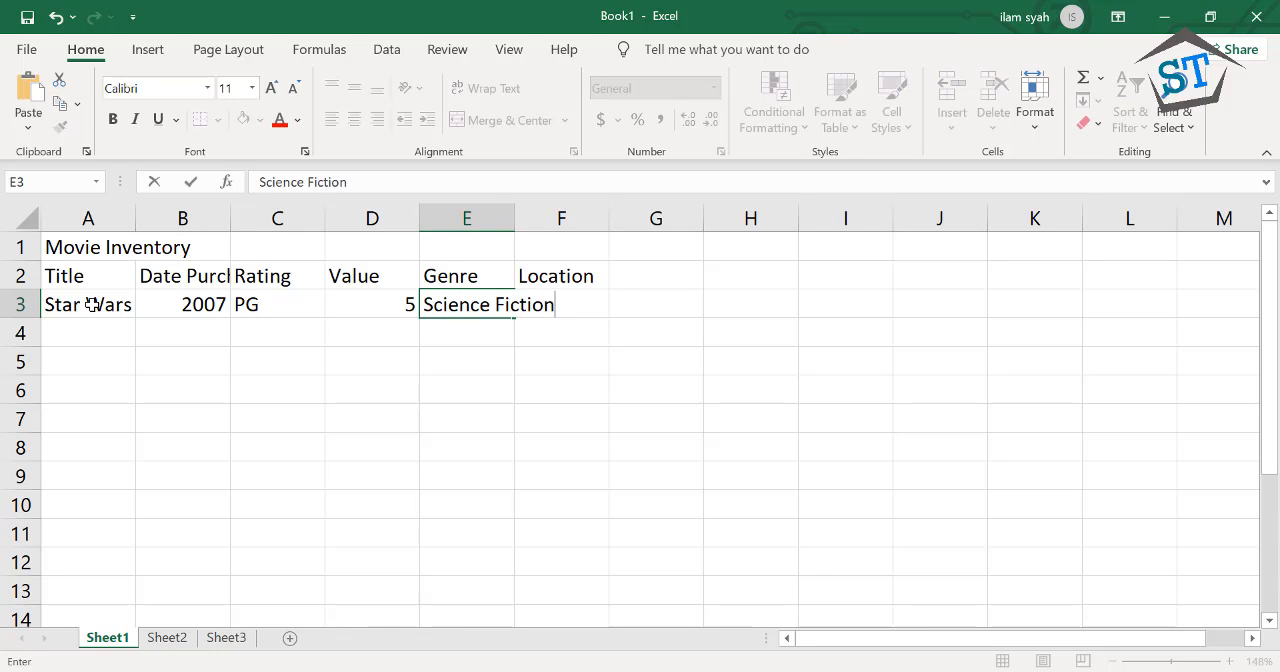
{"action": "key", "text": "Tab"}
{"action": "type", "text": "Livin"}
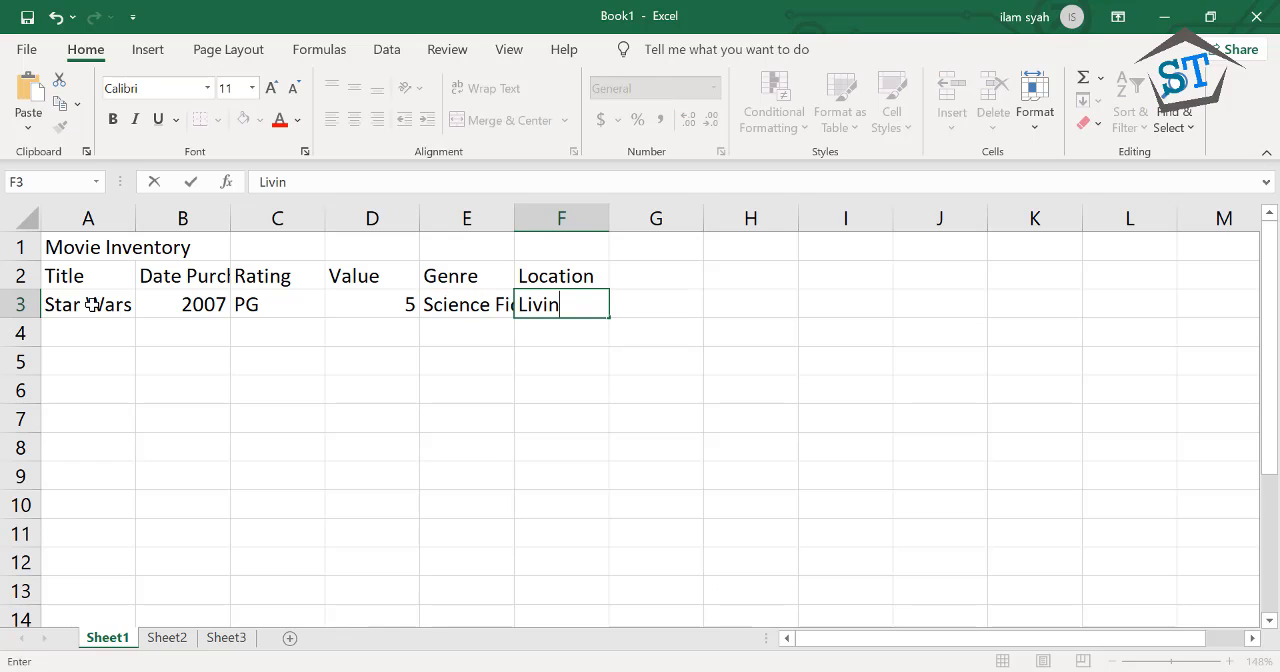
{"action": "type", "text": "g Room"}
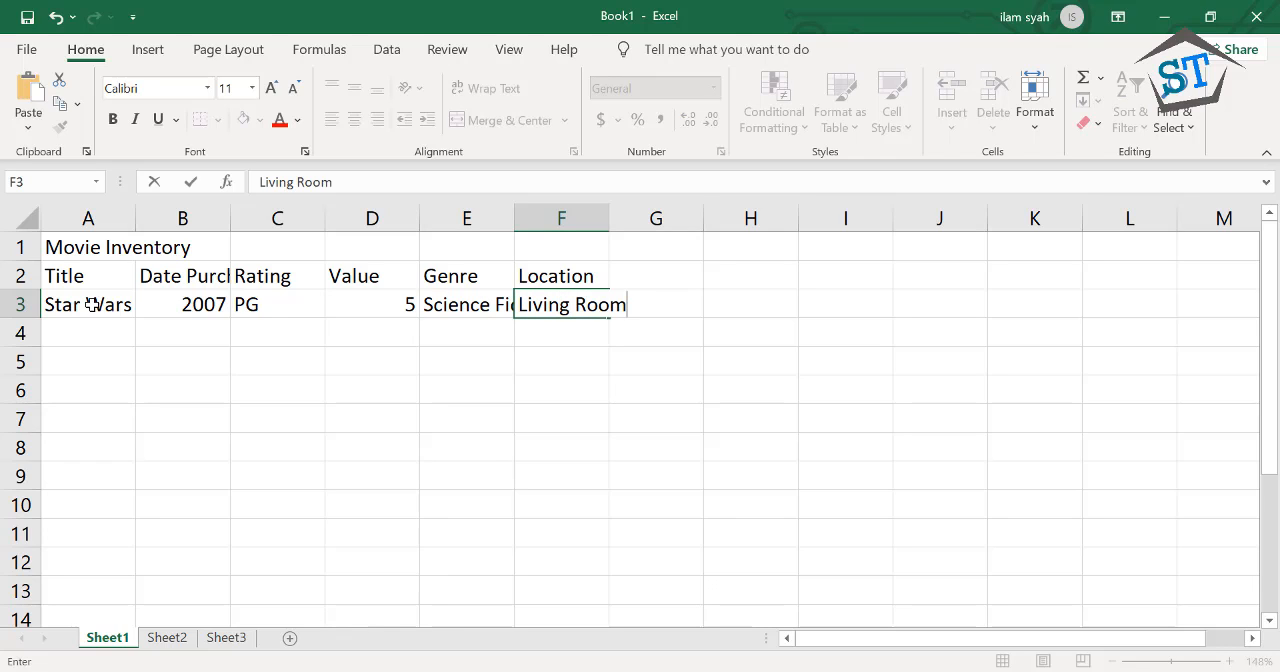
{"action": "key", "text": "Return"}
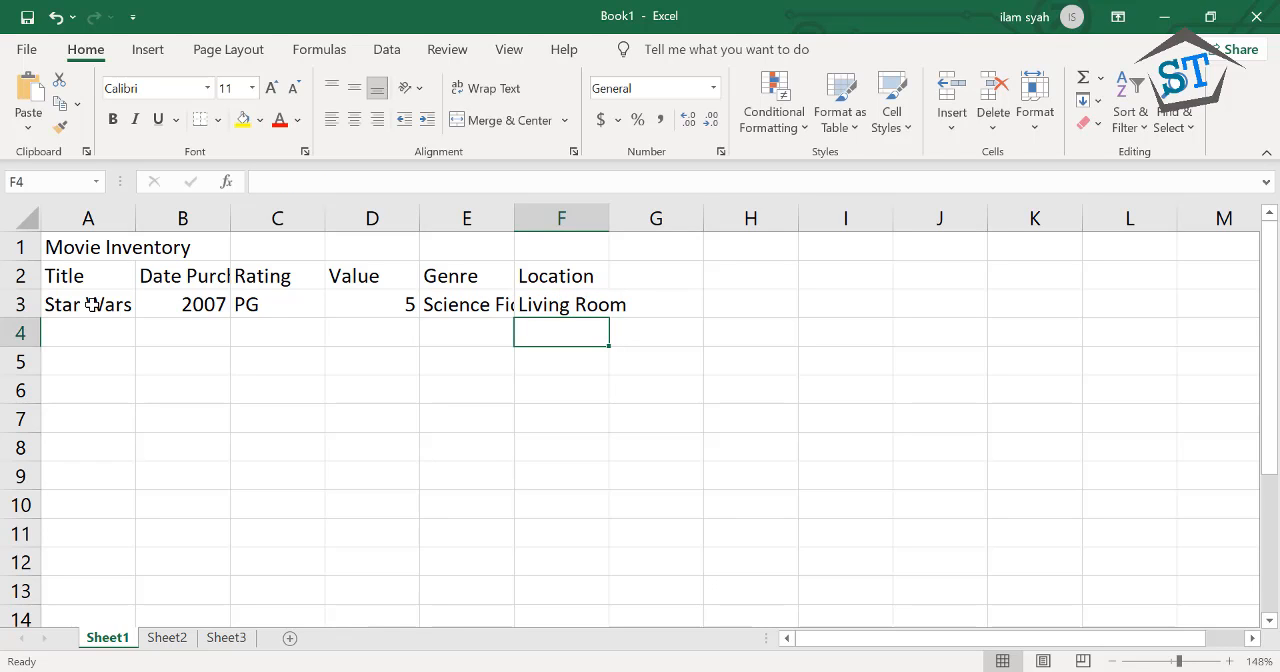
Try overwriting the movie title in cell A3 with "zasasas" and undo the entry
{"action": "left_click", "coordinate": [97, 310]}
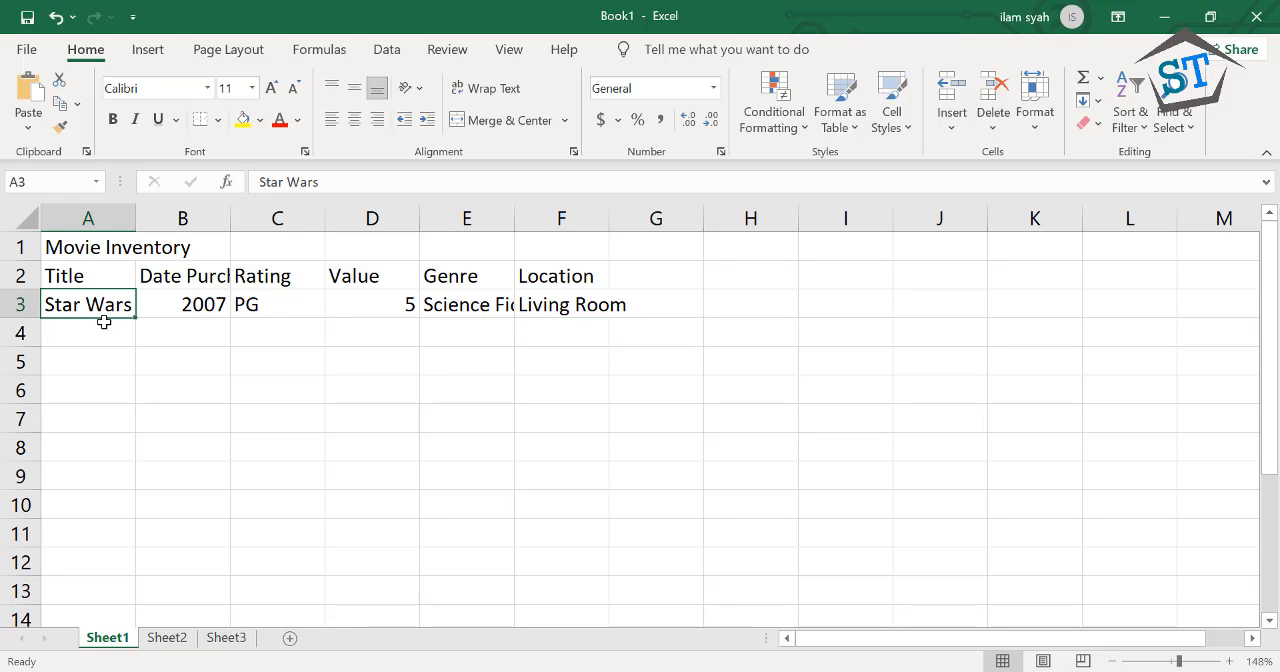
{"action": "left_click", "coordinate": [104, 321]}
{"action": "left_click", "coordinate": [458, 307]}
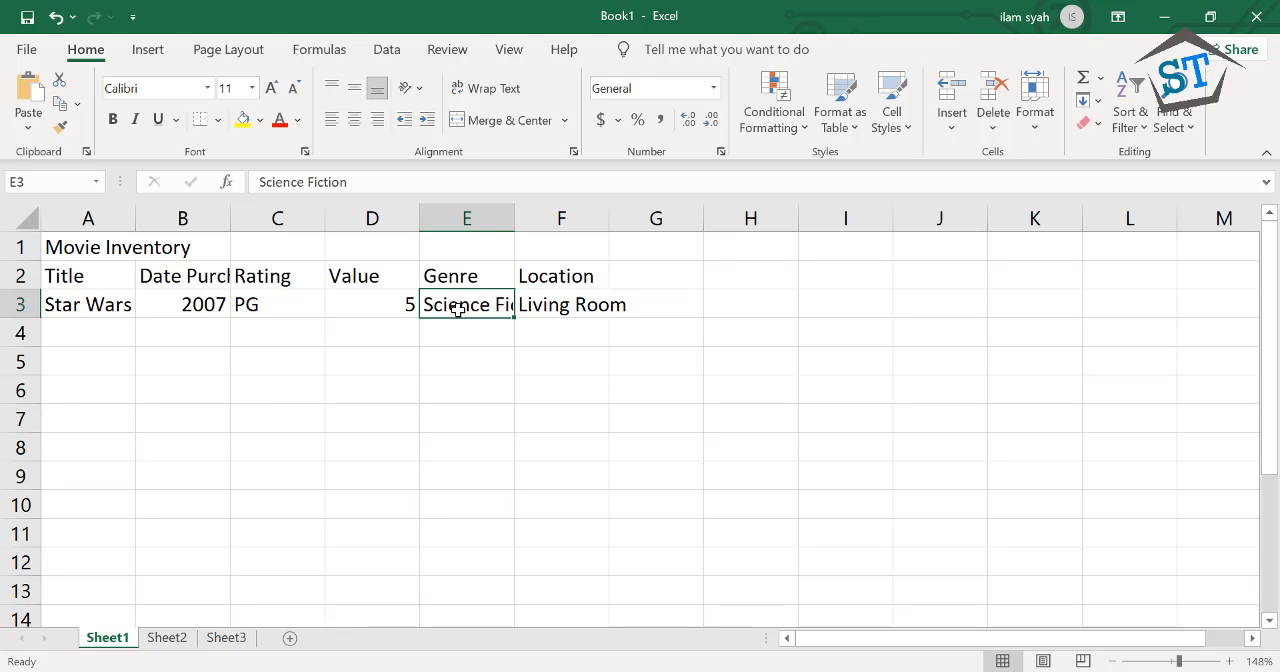
{"action": "left_click", "coordinate": [119, 301]}
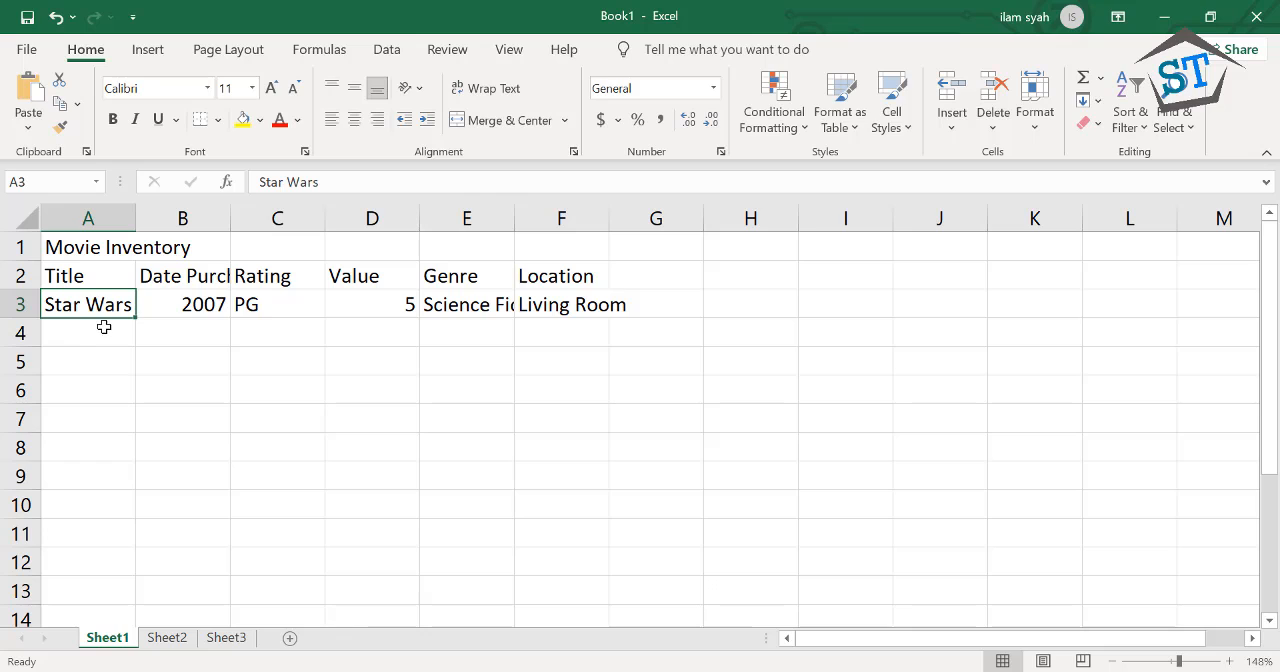
{"action": "type", "text": "zasasas"}
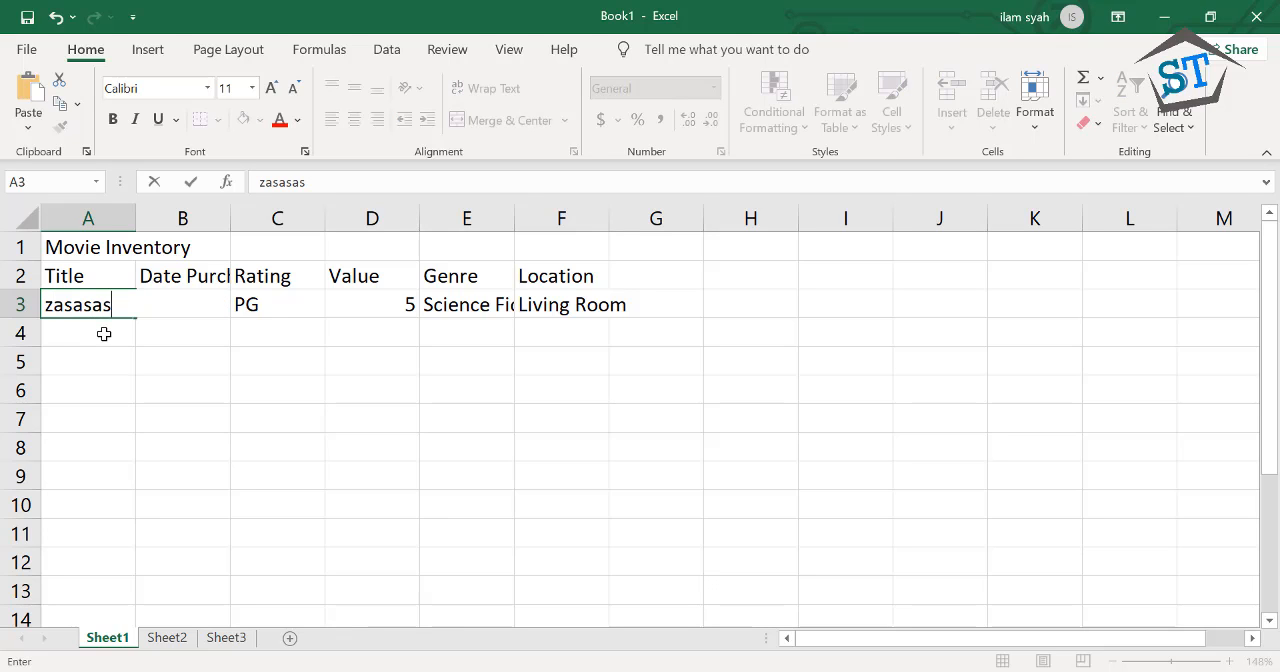
{"action": "key", "text": "ctrl+z"}
{"action": "left_click", "coordinate": [104, 348]}
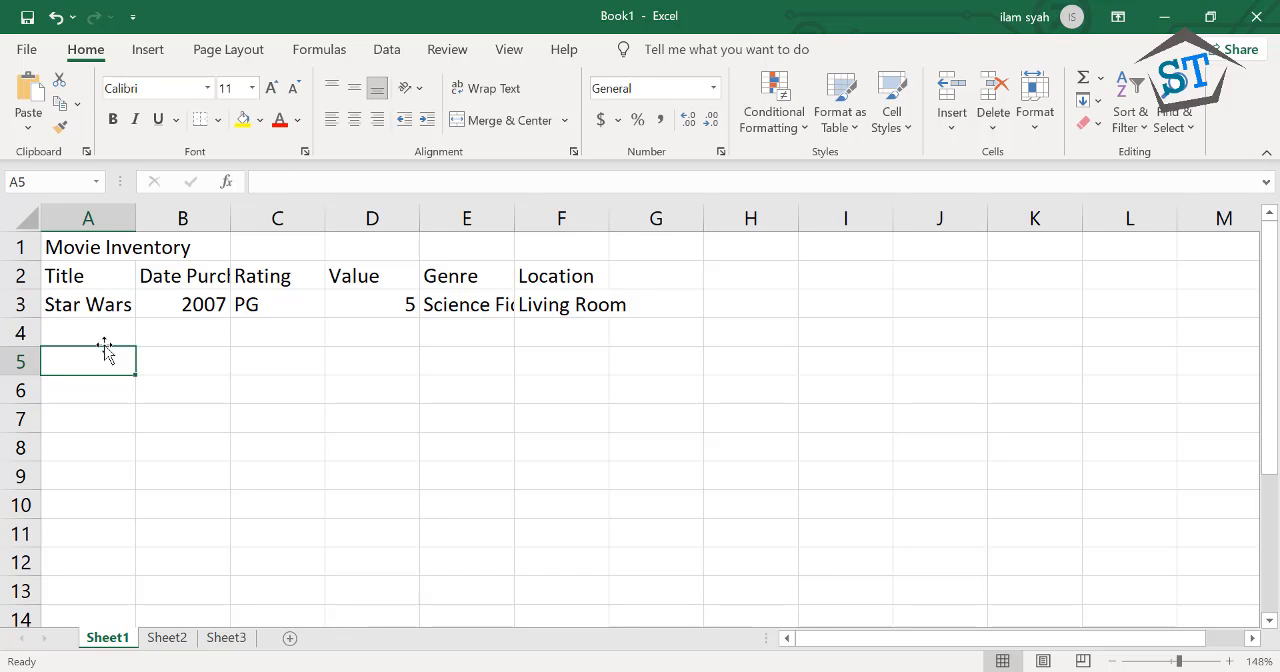
Open the Star Wars title in cell A3 for in-cell editing and leave it unedited for cell A4
{"action": "left_click", "coordinate": [97, 312]}
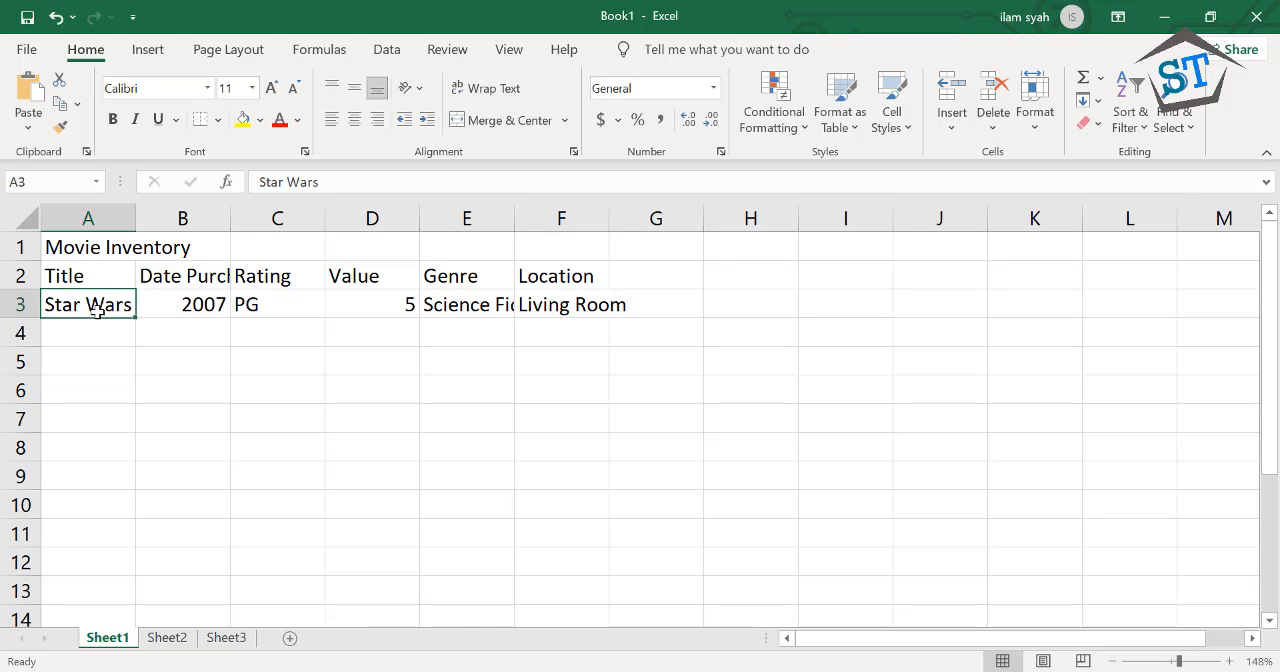
{"action": "left_click", "coordinate": [86, 330]}
{"action": "left_click", "coordinate": [82, 305]}
{"action": "double_click", "coordinate": [82, 305]}
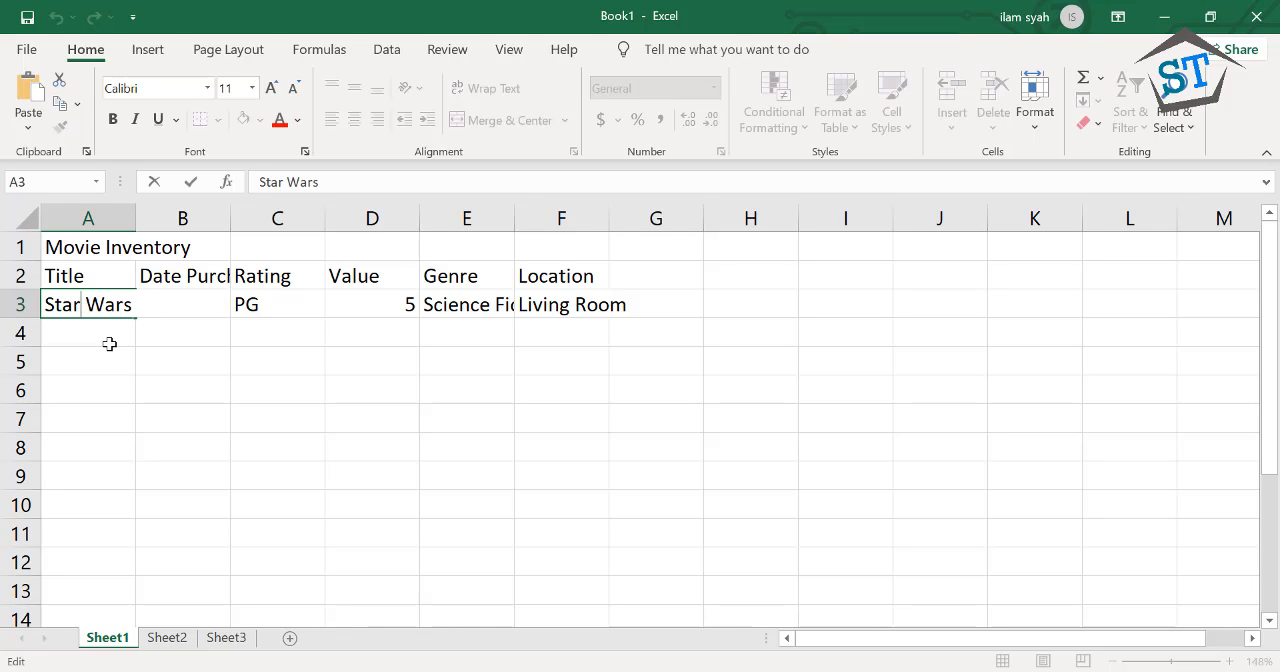
{"action": "left_click", "coordinate": [112, 338]}
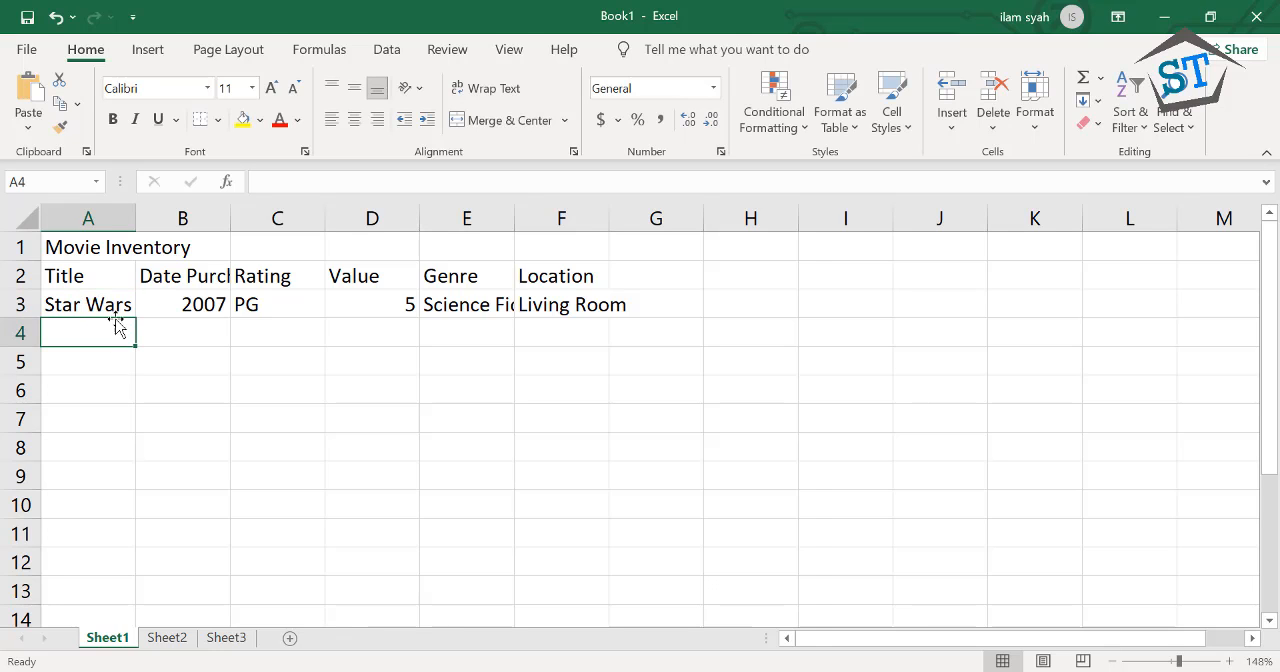
Edit cell A3 in place, moving the text cursor back and forth within "Star Wars", and accept the text unaltered
{"action": "double_click", "coordinate": [108, 304]}
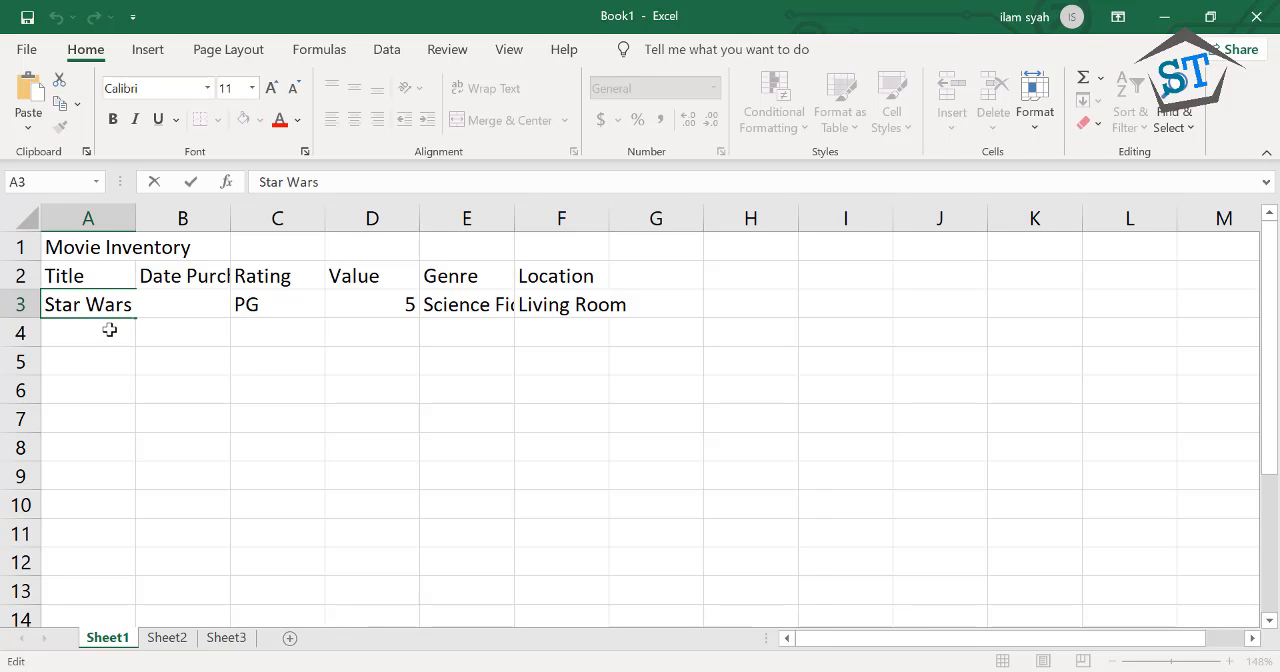
{"action": "left_click", "coordinate": [87, 302]}
{"action": "key", "text": "Right"}
{"action": "key", "text": "Right"}
{"action": "key", "text": "Left"}
{"action": "key", "text": "Left"}
{"action": "key", "text": "Right"}
{"action": "key", "text": "Right"}
{"action": "key", "text": "Right"}
{"action": "key", "text": "Right"}
{"action": "key", "text": "Return"}
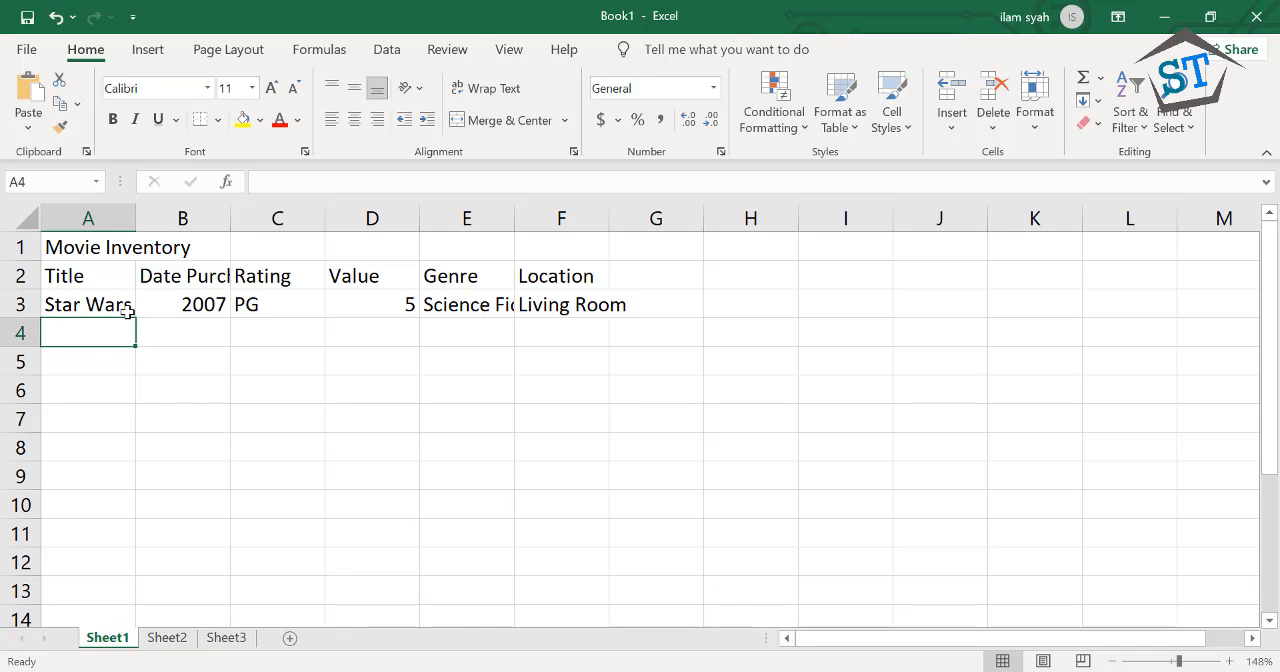
Reopen cell A3 for in-cell editing twice, moving the text cursor through the title's first word, and finish on A4
{"action": "double_click", "coordinate": [128, 312]}
{"action": "key", "text": "Left"}
{"action": "key", "text": "Left"}
{"action": "key", "text": "Left"}
{"action": "key", "text": "Left"}
{"action": "key", "text": "Left"}
{"action": "key", "text": "Left"}
{"action": "key", "text": "Left"}
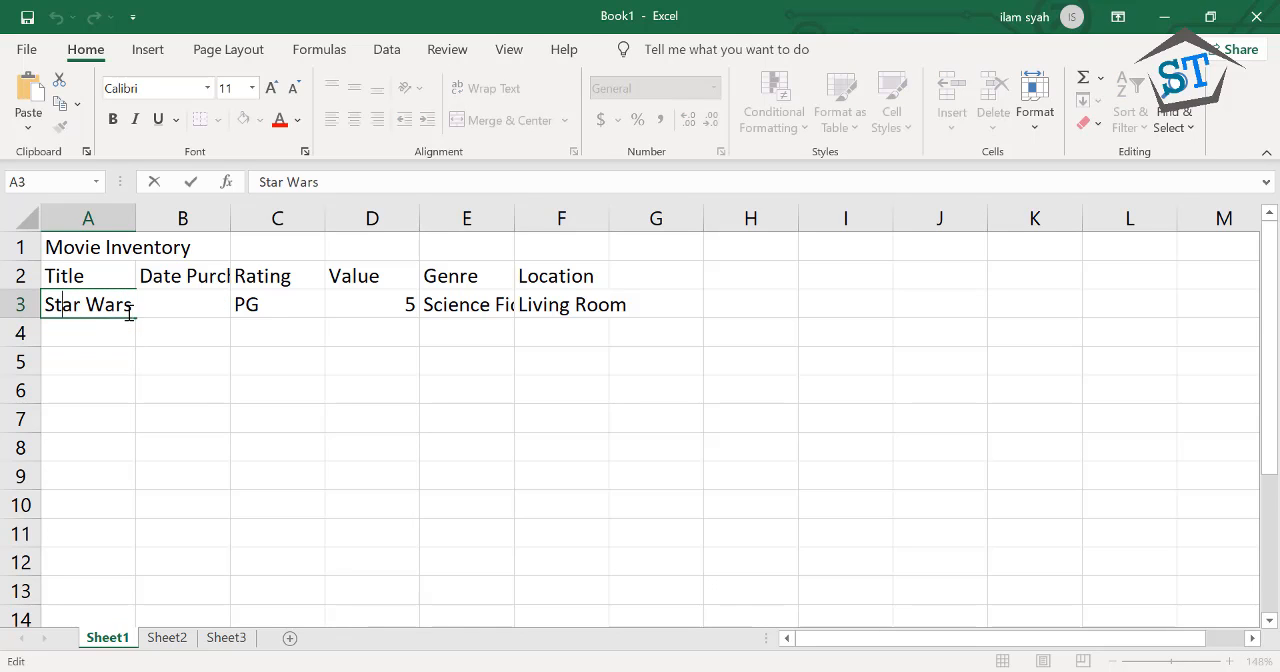
{"action": "key", "text": "Right"}
{"action": "key", "text": "Right"}
{"action": "key", "text": "Right"}
{"action": "key", "text": "Right"}
{"action": "left_click", "coordinate": [122, 336]}
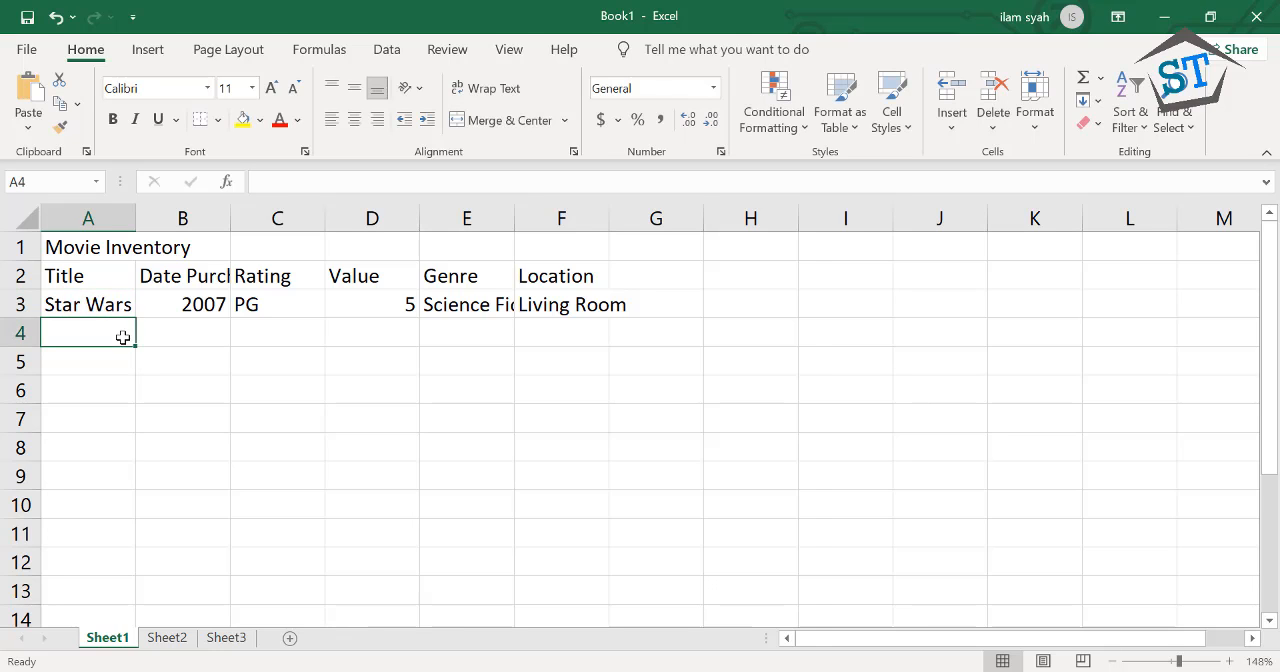
{"action": "left_click", "coordinate": [109, 306]}
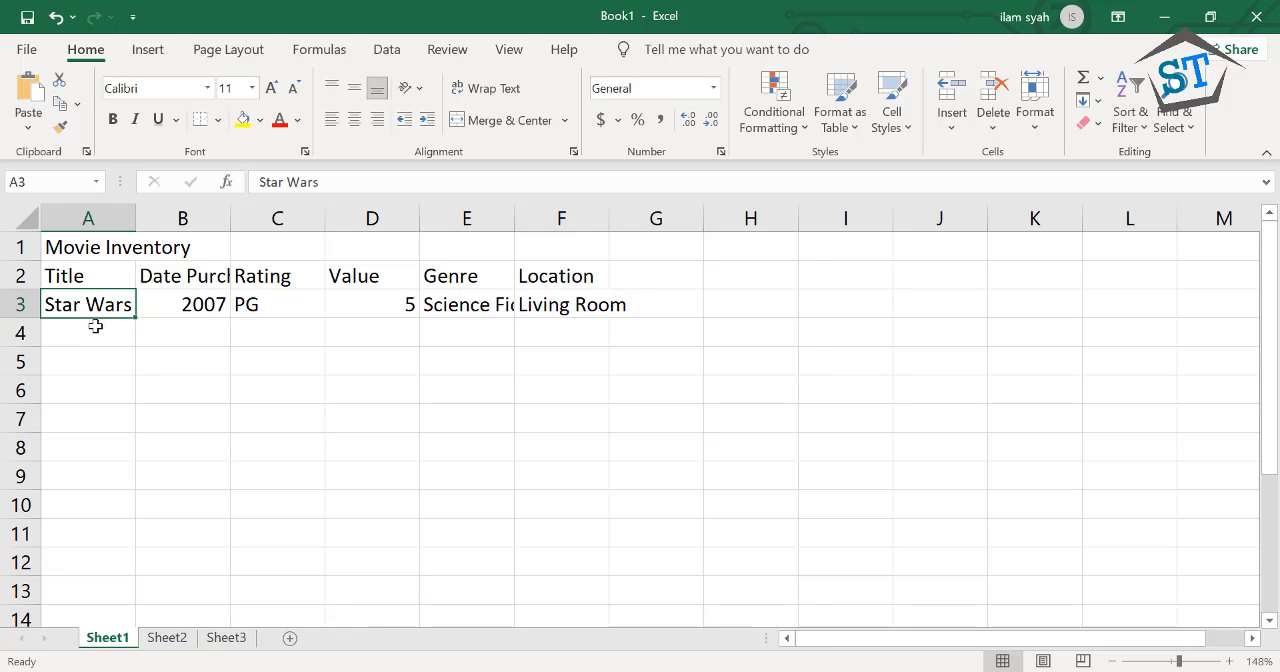
{"action": "double_click", "coordinate": [94, 307]}
{"action": "left_click", "coordinate": [93, 340]}
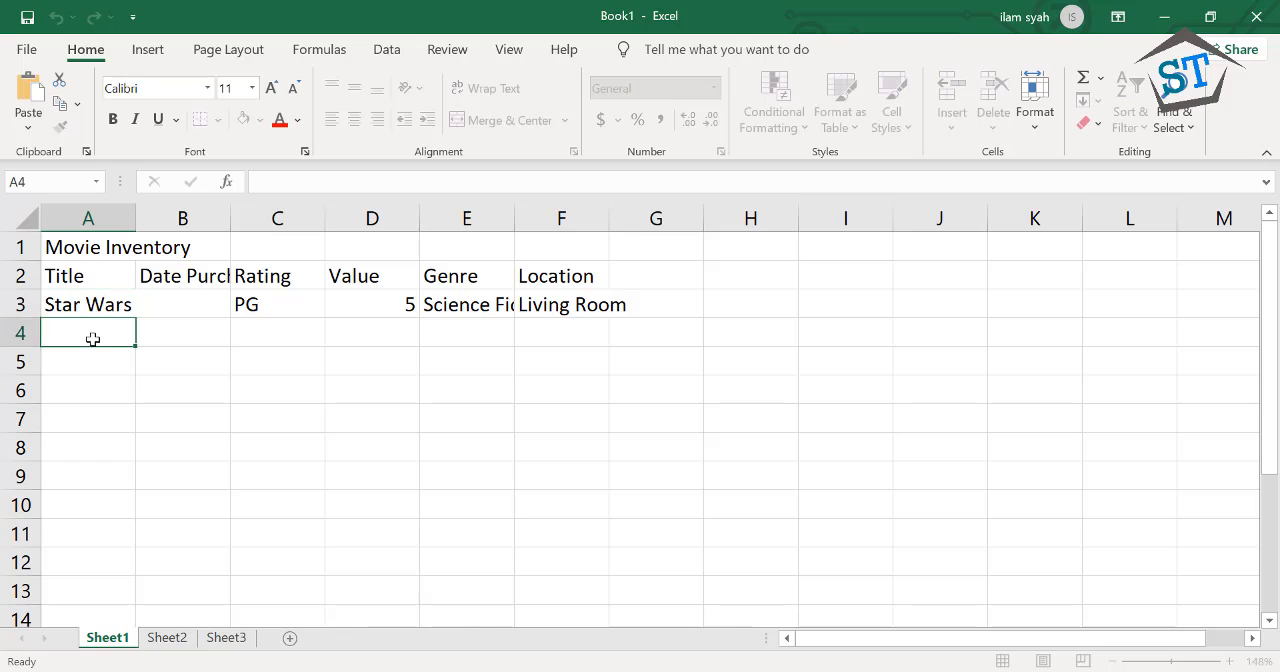
Open the year in B3 and the rating in C3 for in-cell editing, highlight the "G" in "PG", and finish on D4
{"action": "left_click", "coordinate": [176, 306]}
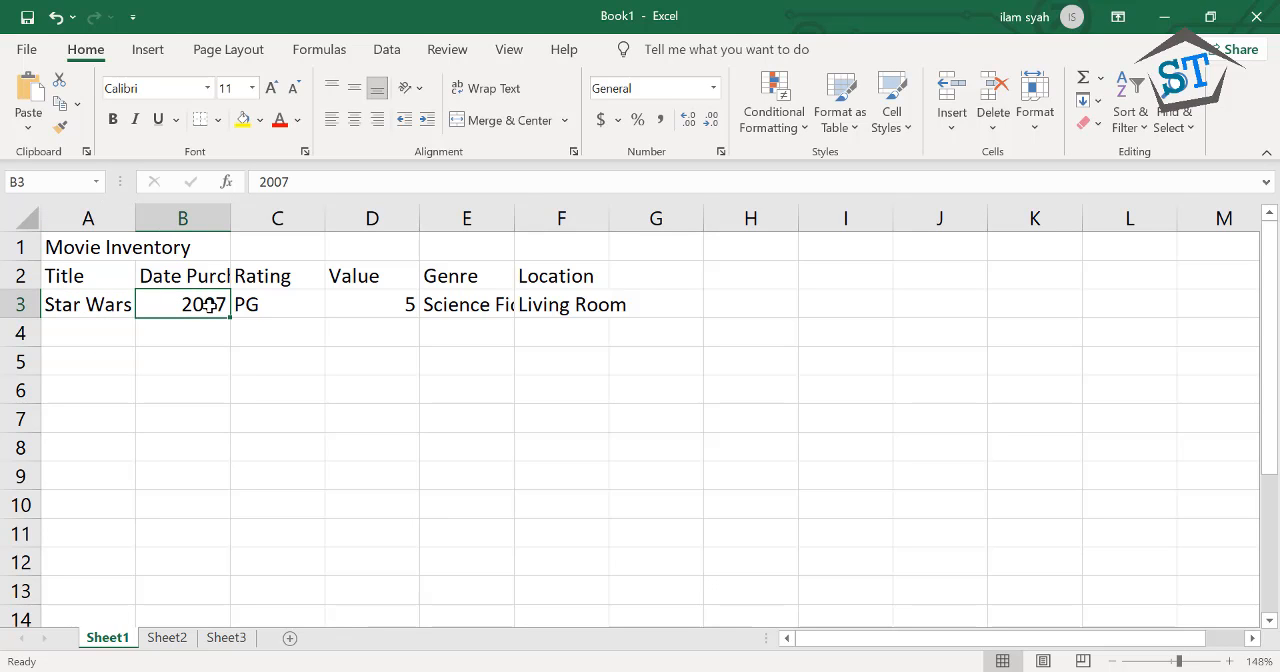
{"action": "double_click", "coordinate": [208, 305]}
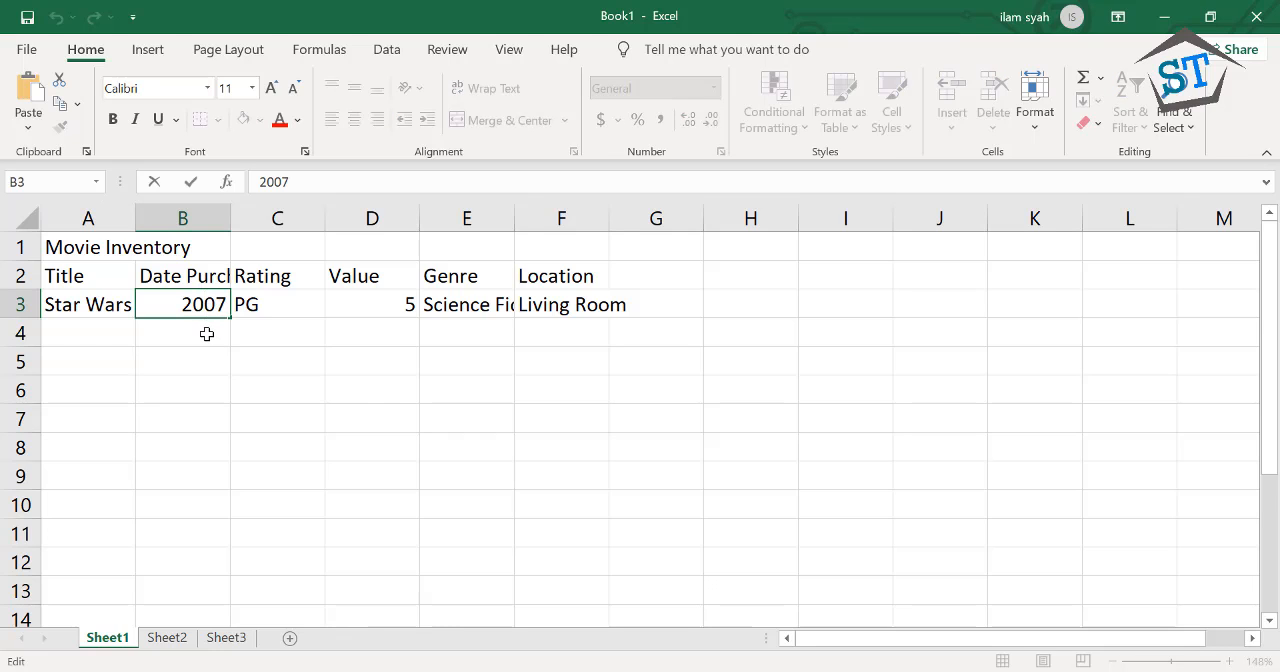
{"action": "left_click", "coordinate": [206, 334]}
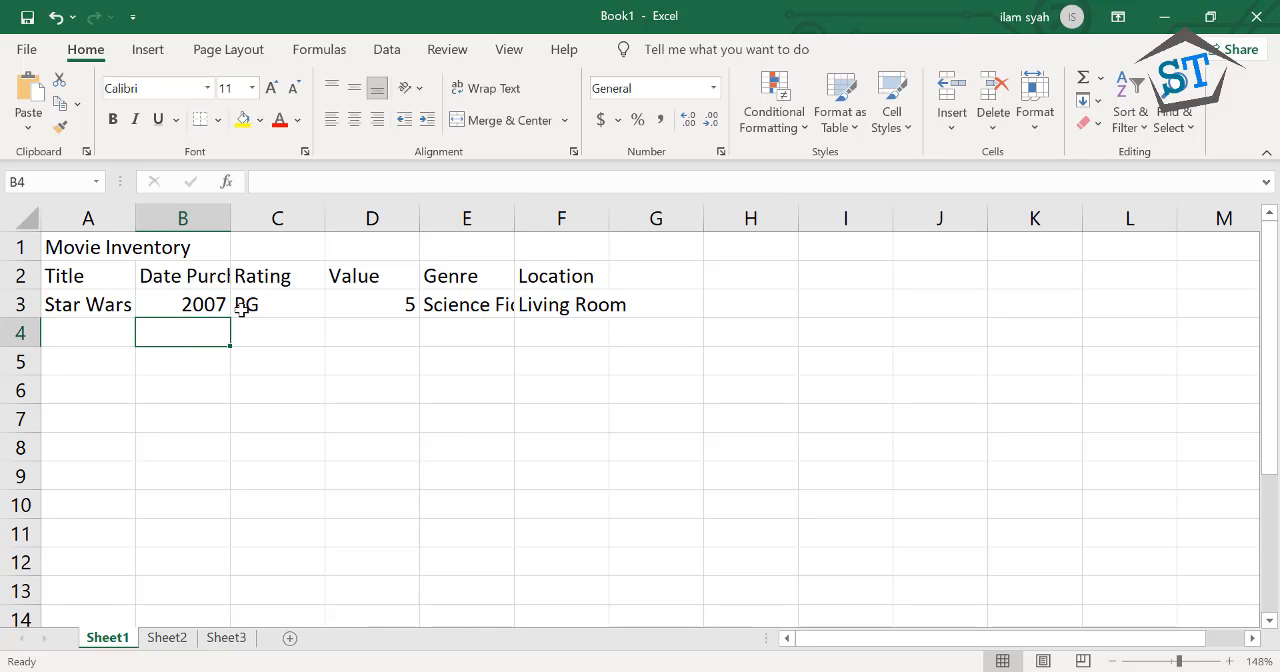
{"action": "left_click", "coordinate": [241, 310]}
{"action": "double_click", "coordinate": [241, 310]}
{"action": "left_click_drag", "start_coordinate": [243, 304], "coordinate": [260, 306]}
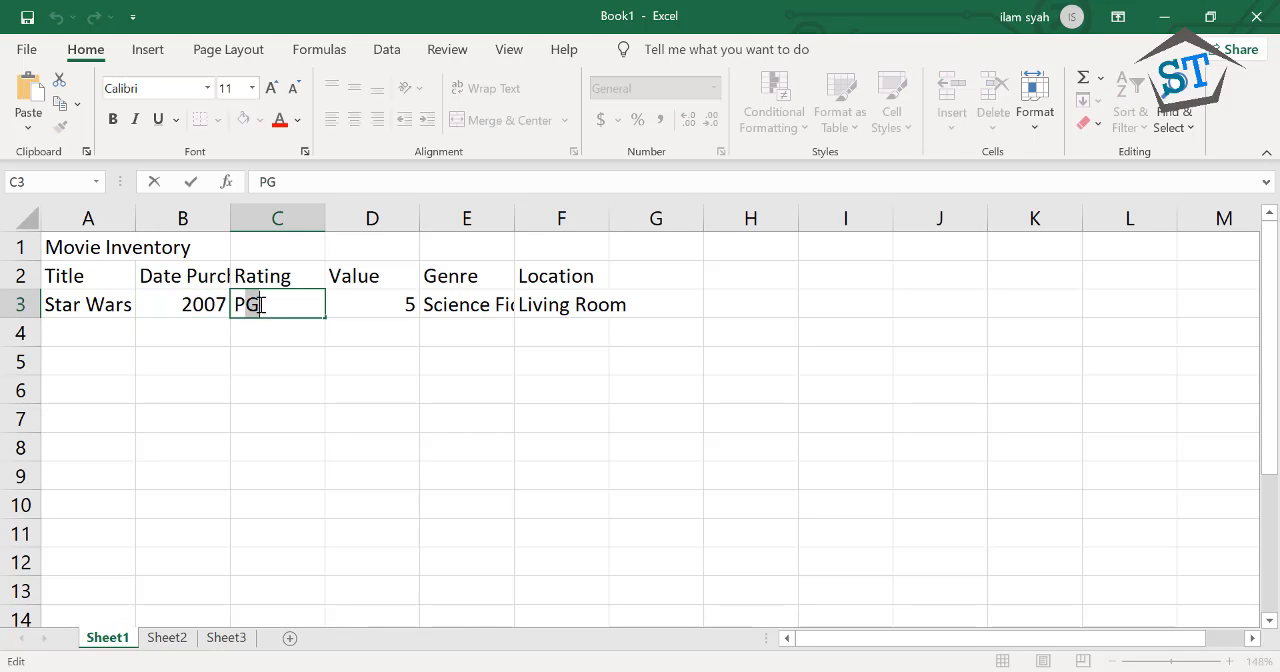
{"action": "left_click", "coordinate": [358, 314]}
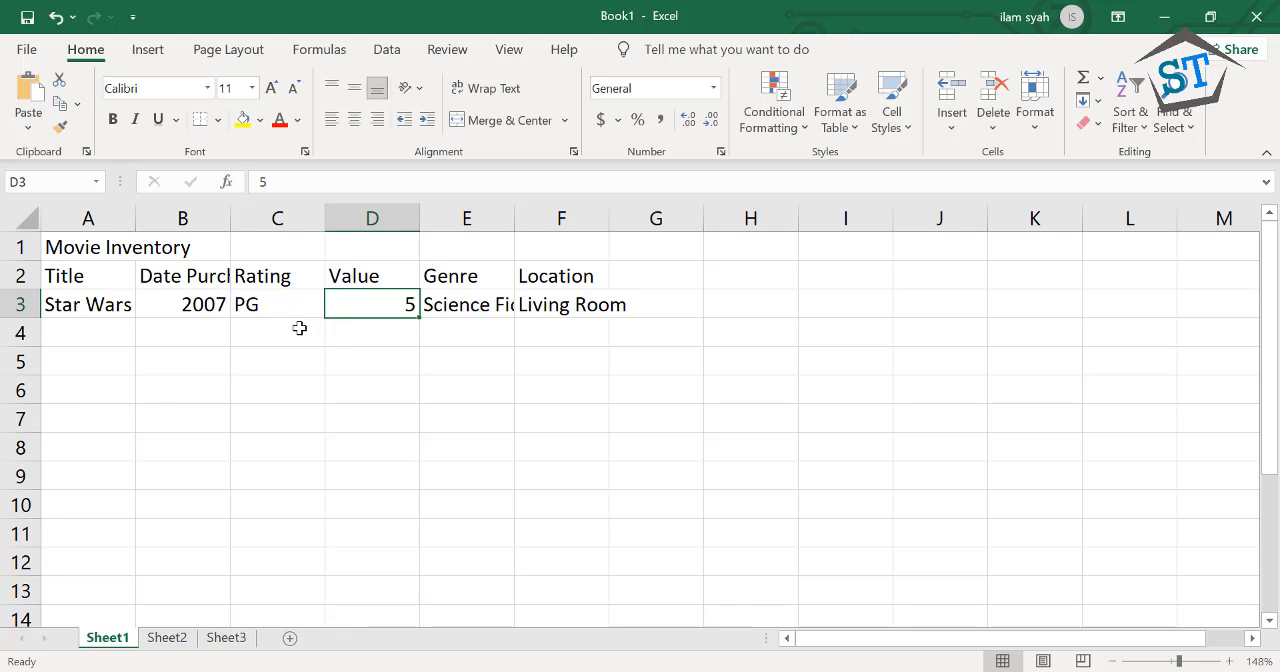
{"action": "key", "text": "Return"}
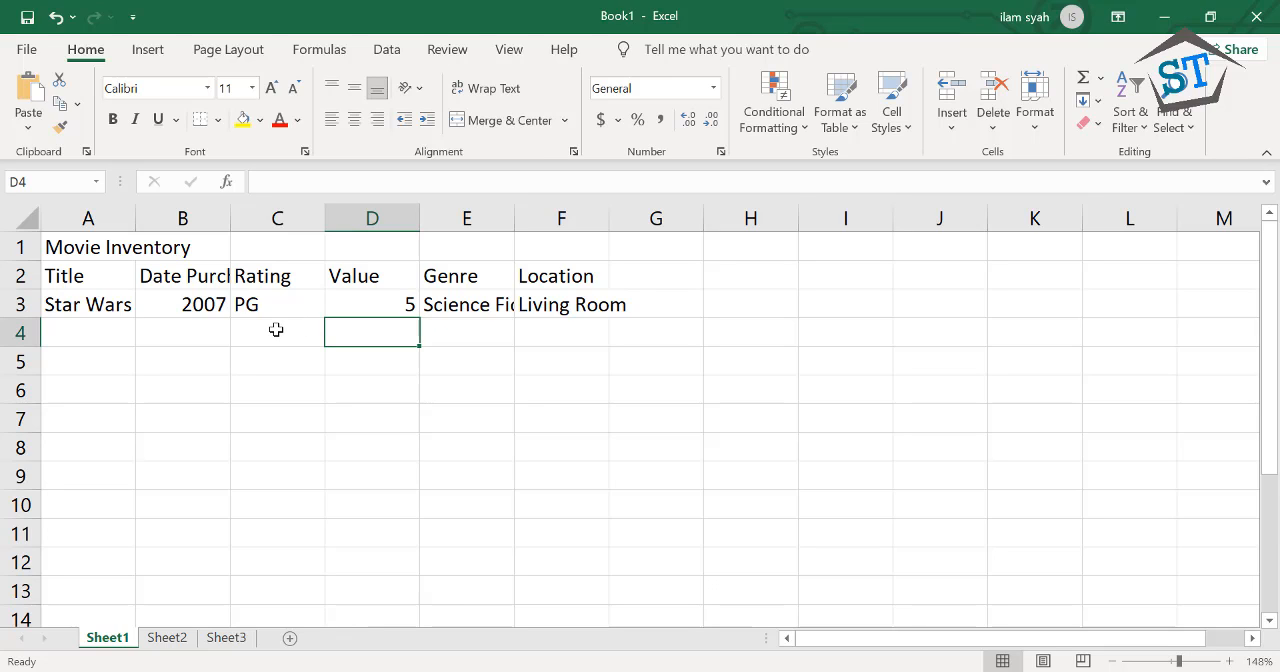
{"action": "left_click", "coordinate": [276, 330]}
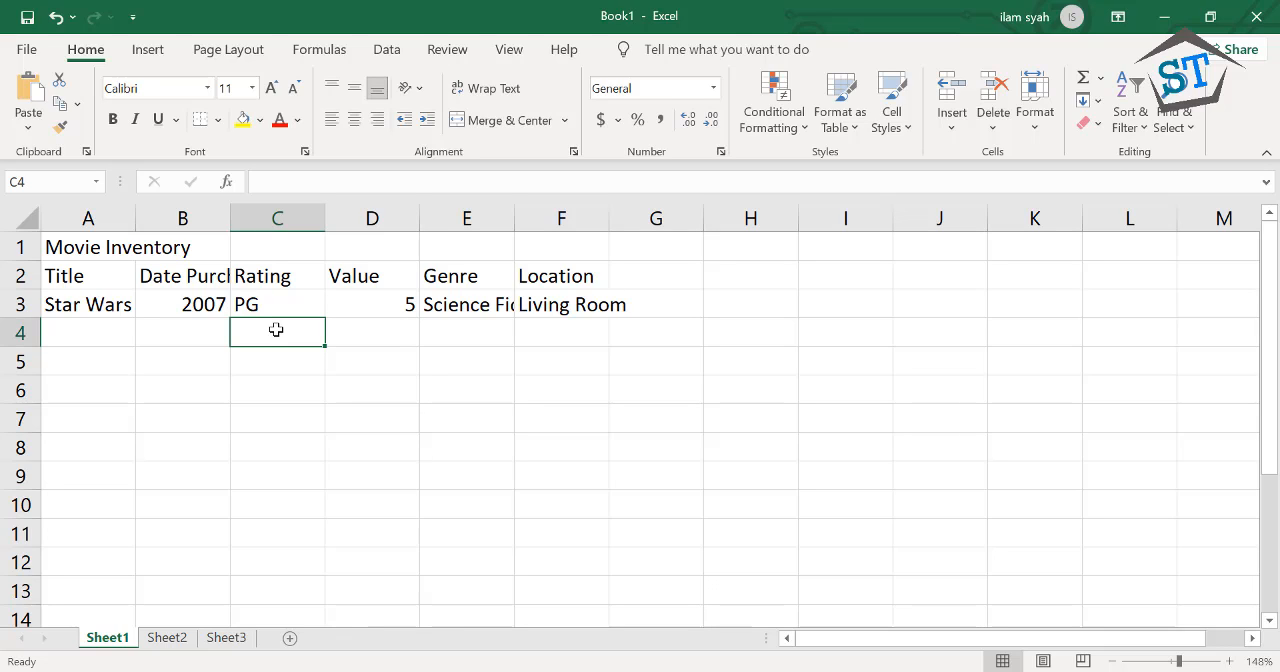
{"action": "left_click", "coordinate": [407, 407]}
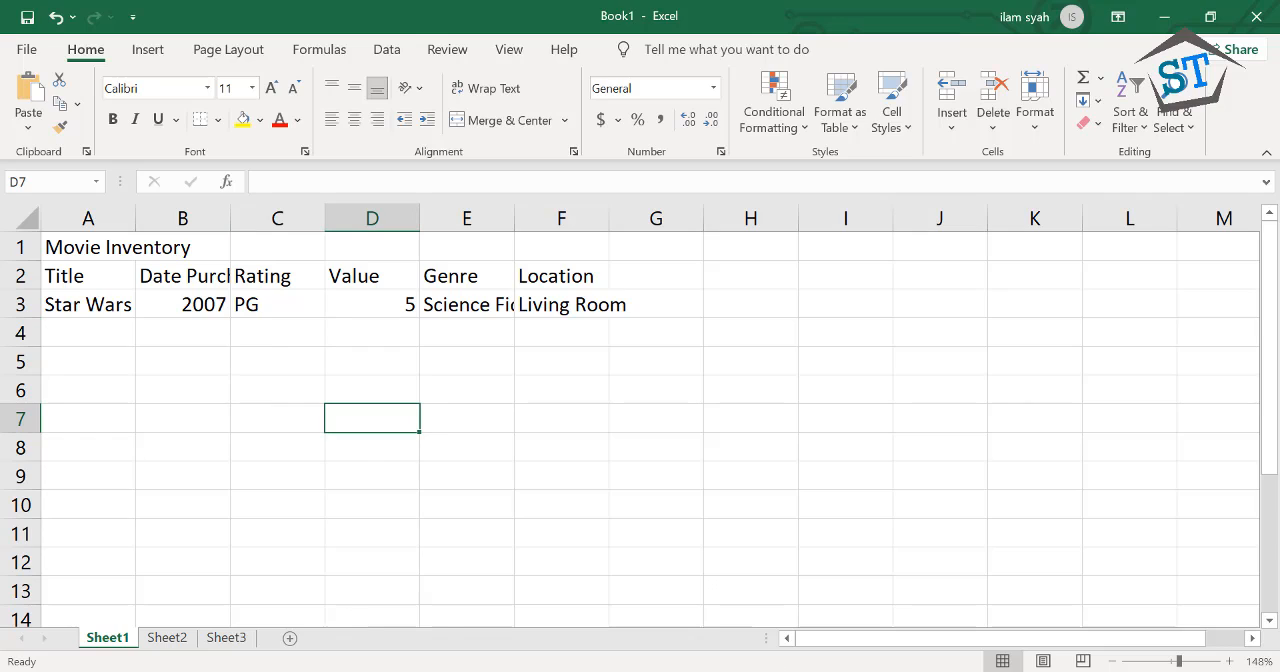
{"action": "left_click", "coordinate": [680, 515]}
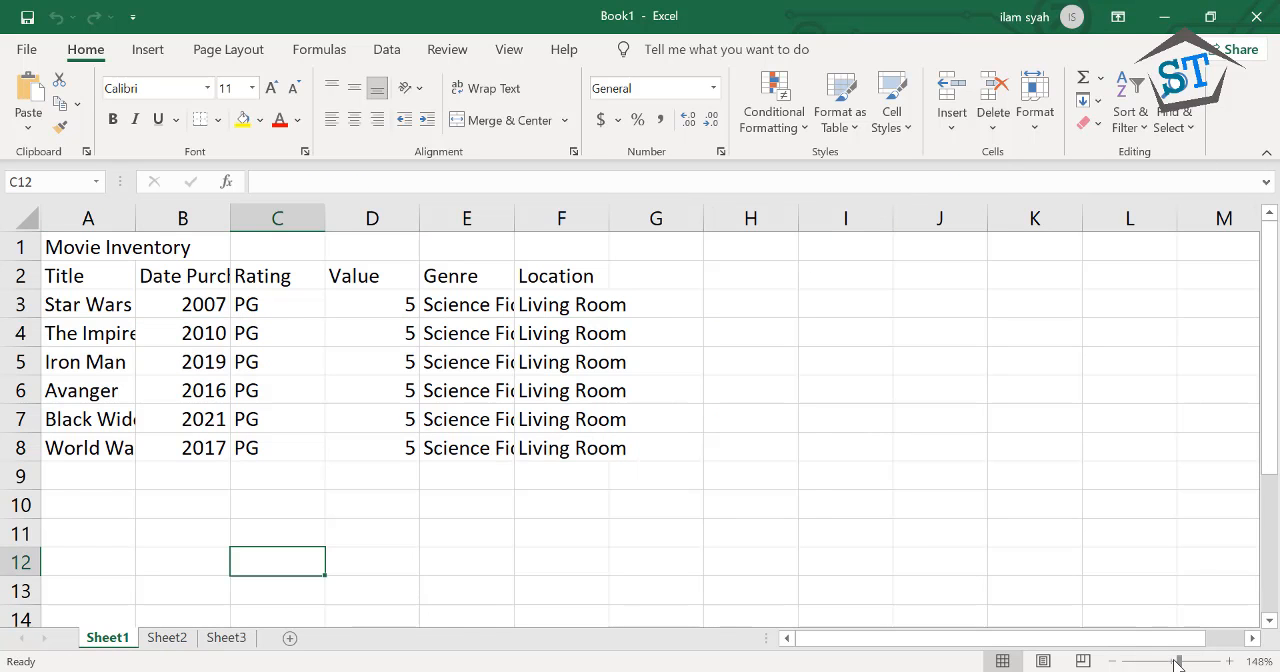
Make the Movie Inventory title in cell A1 bold
{"action": "left_click_drag", "start_coordinate": [1178, 663], "coordinate": [1180, 662]}
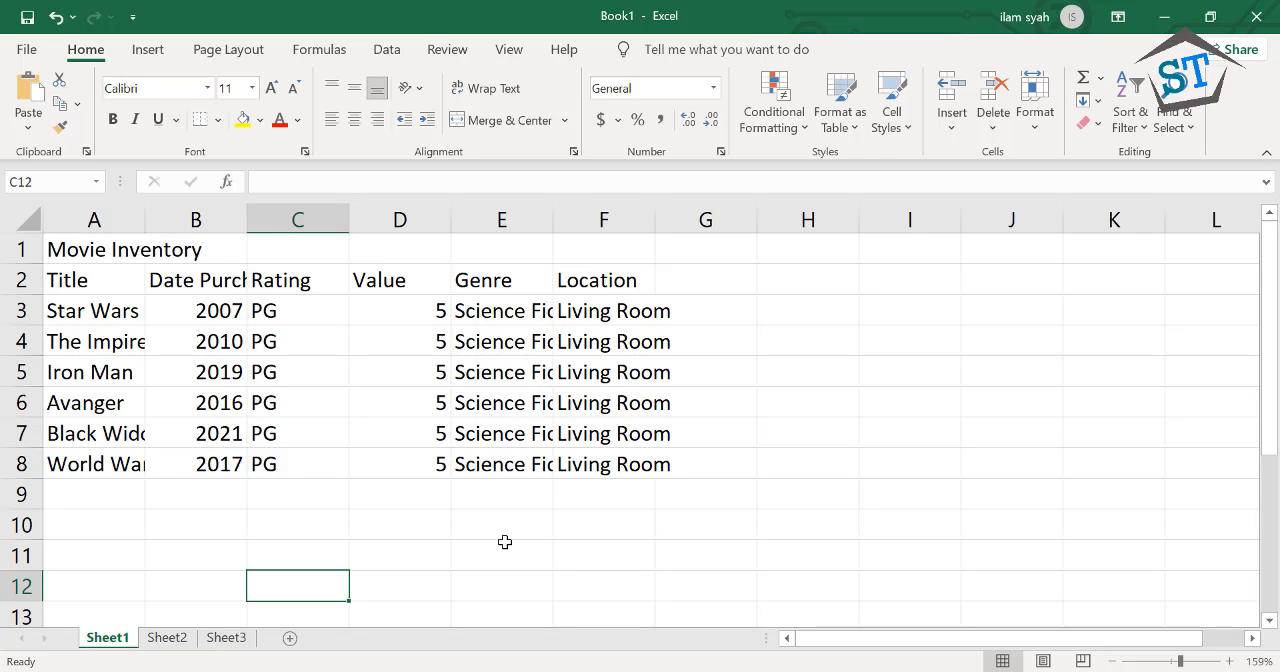
{"action": "left_click", "coordinate": [505, 541]}
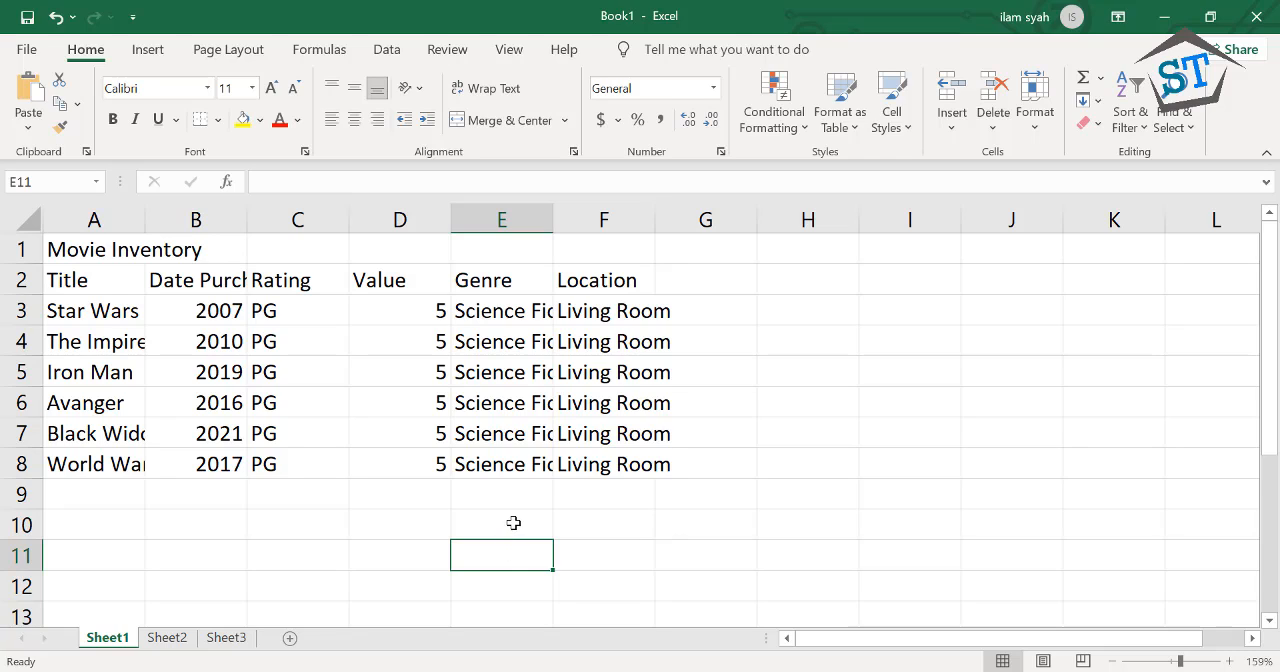
{"action": "left_click", "coordinate": [66, 250]}
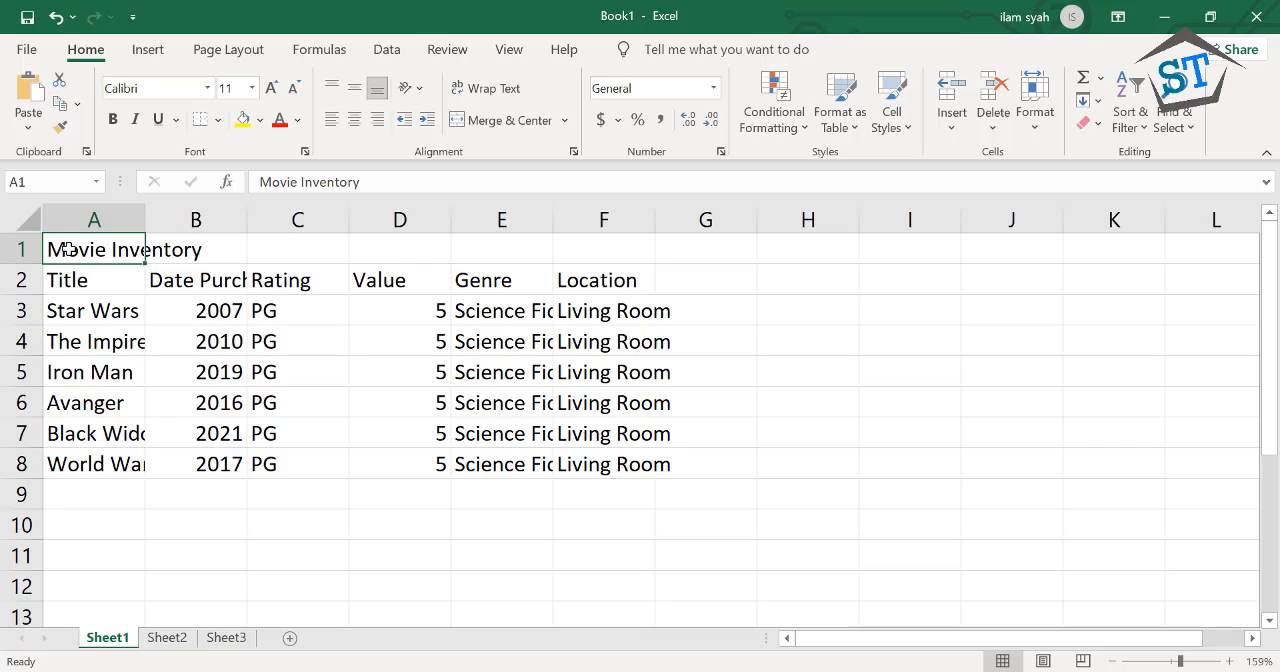
{"action": "left_click", "coordinate": [113, 122]}
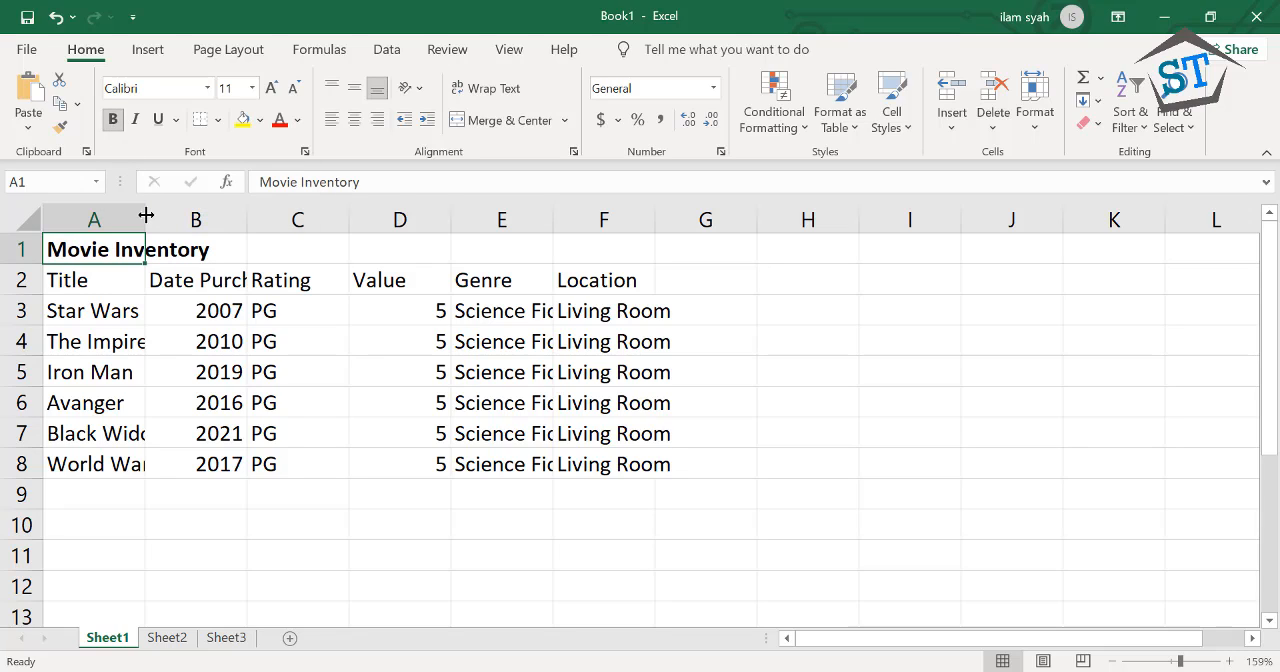
Try a yellow fill and a dark gray fill on title cell A1, and set it back to No Fill
{"action": "left_click", "coordinate": [243, 120]}
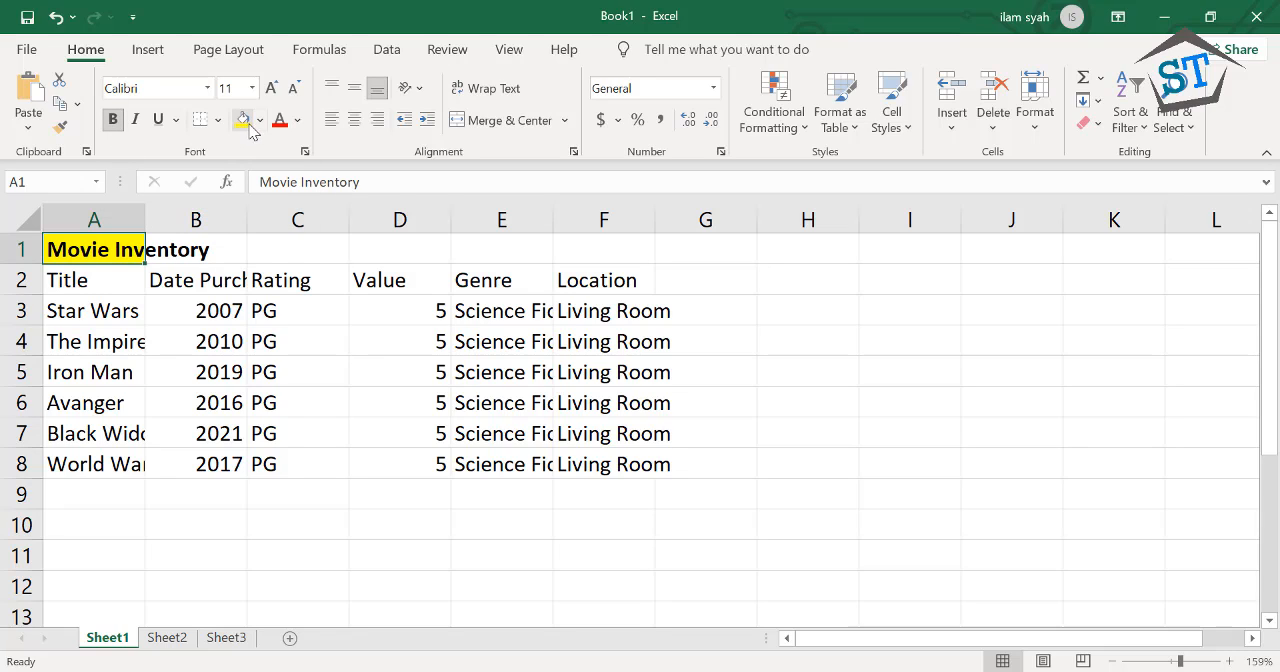
{"action": "left_click", "coordinate": [260, 120]}
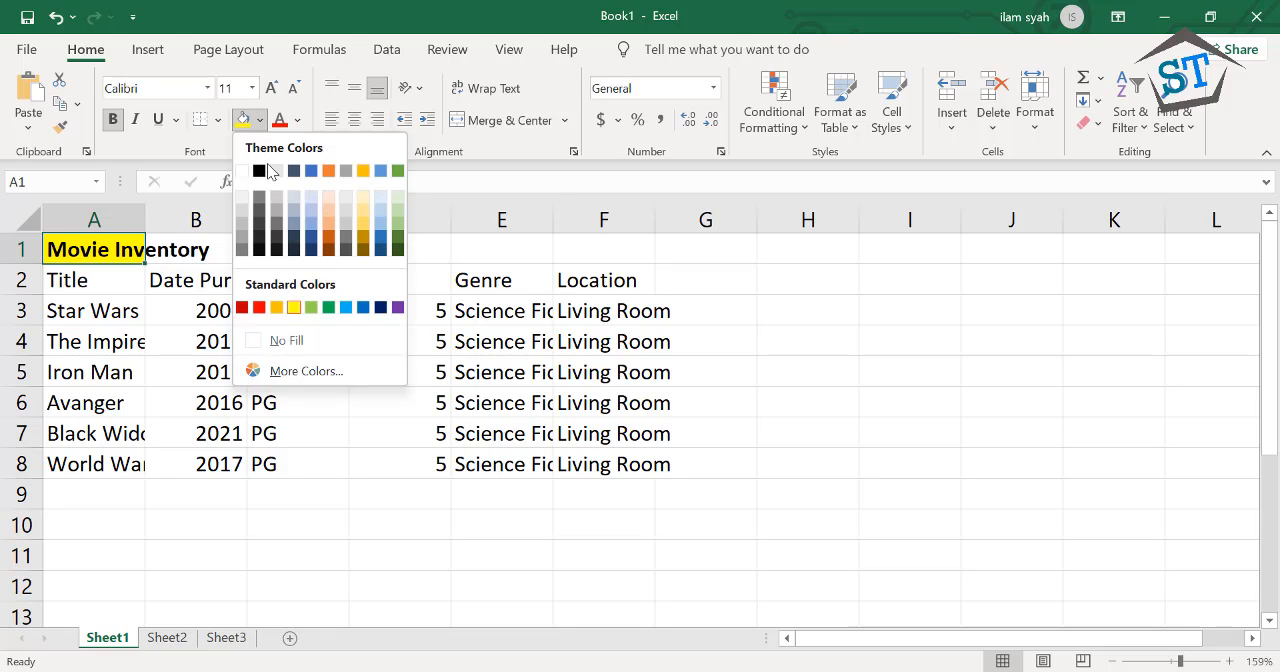
{"action": "left_click", "coordinate": [258, 222]}
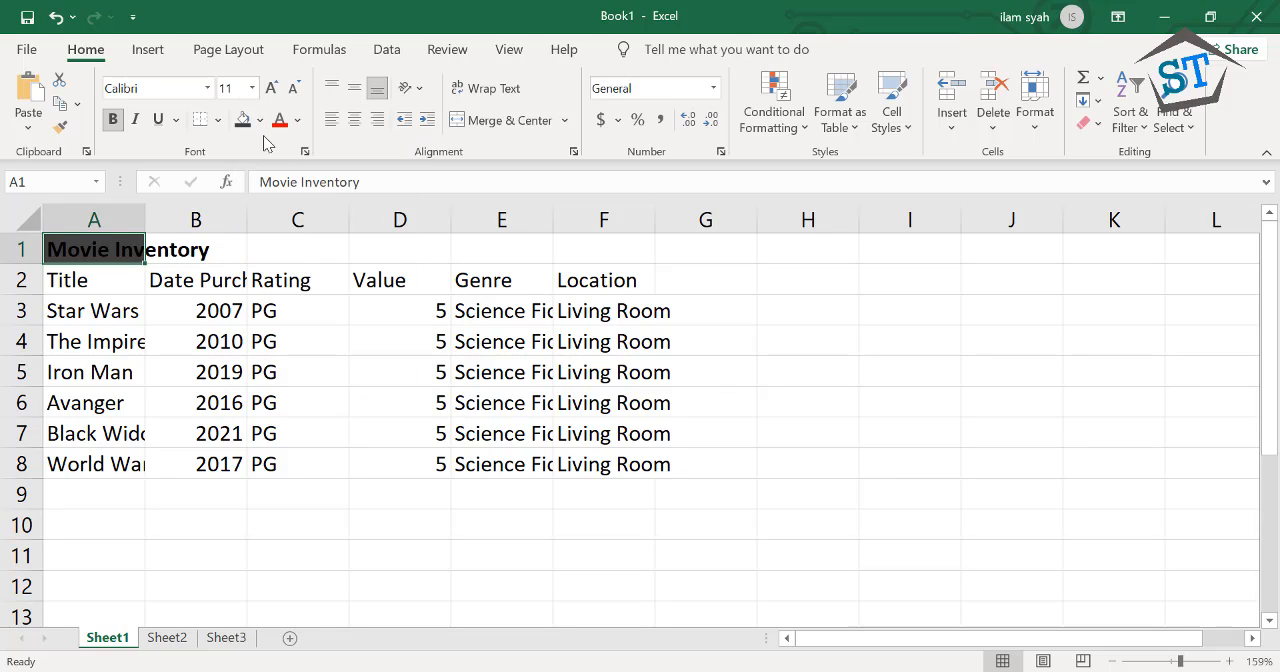
{"action": "left_click", "coordinate": [260, 120]}
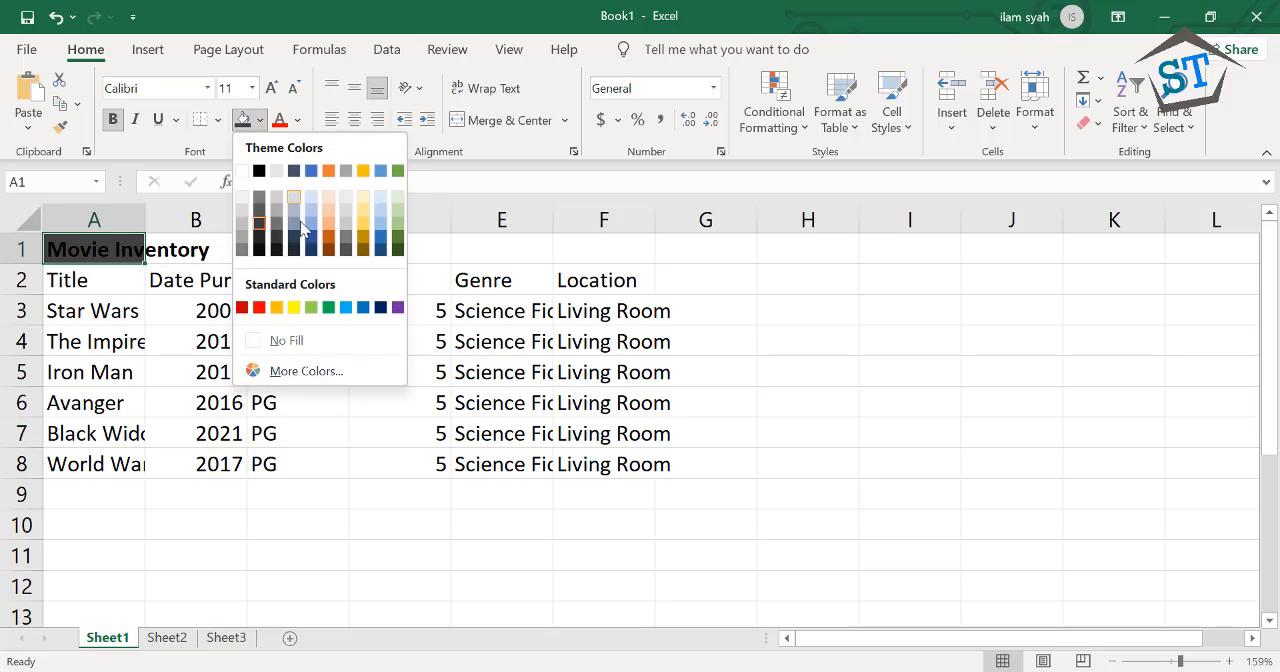
{"action": "left_click", "coordinate": [313, 342]}
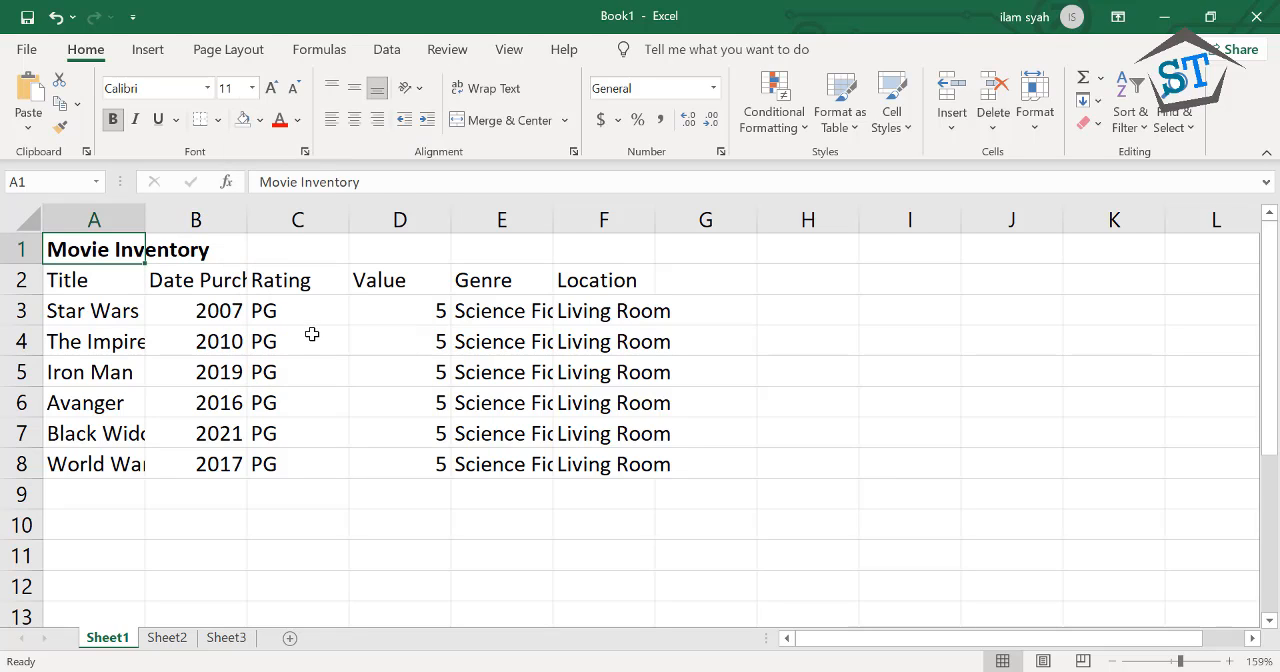
Set the A1 title's font color to Automatic, and try italic and underline on it before removing both
{"action": "left_click", "coordinate": [297, 120]}
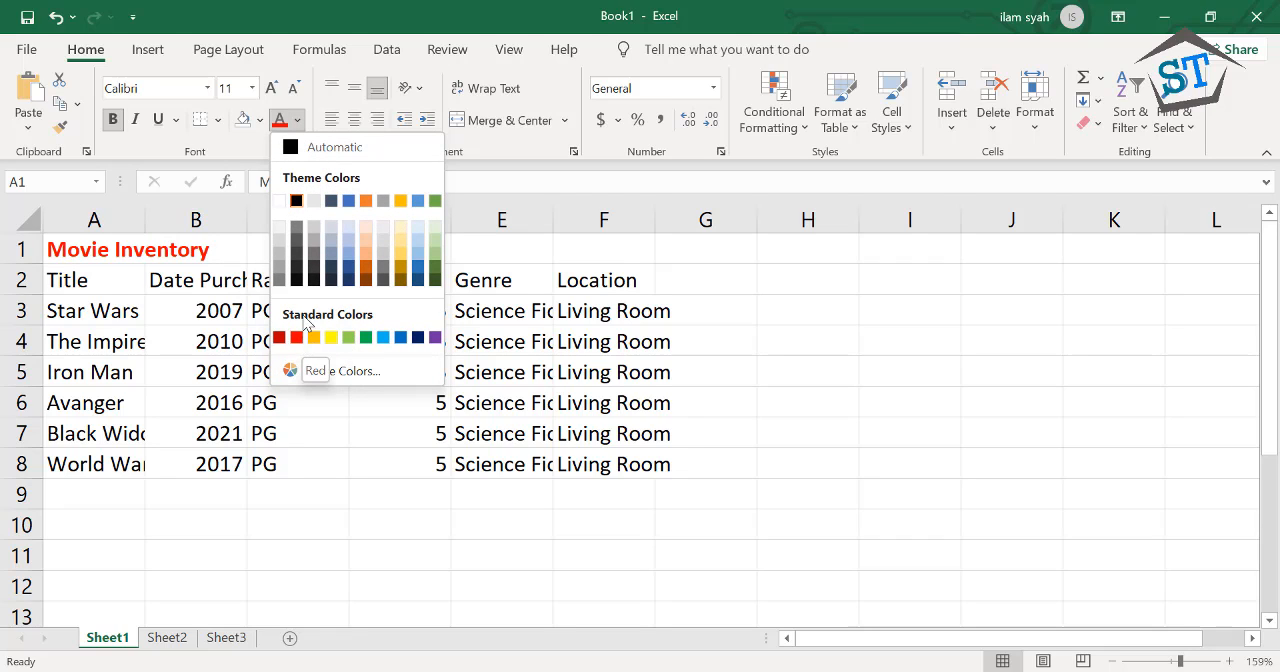
{"action": "left_click", "coordinate": [281, 148]}
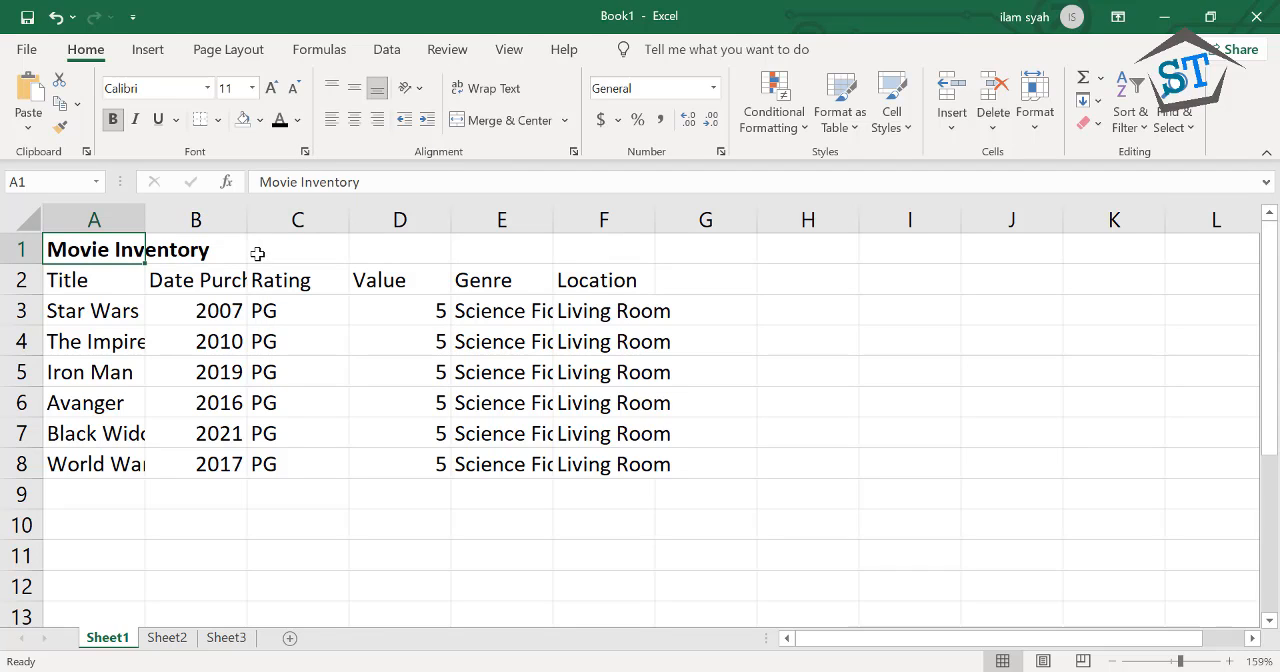
{"action": "left_click", "coordinate": [135, 119]}
{"action": "left_click", "coordinate": [158, 120]}
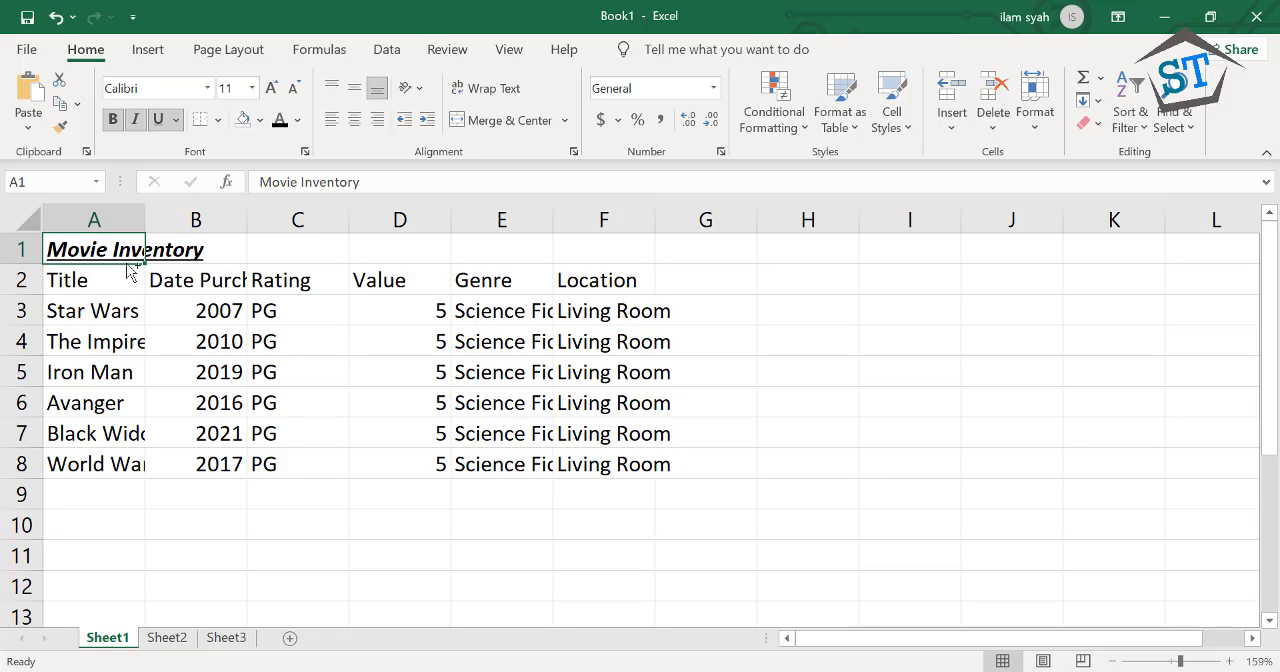
{"action": "key", "text": "ctrl+u"}
{"action": "key", "text": "ctrl+i"}
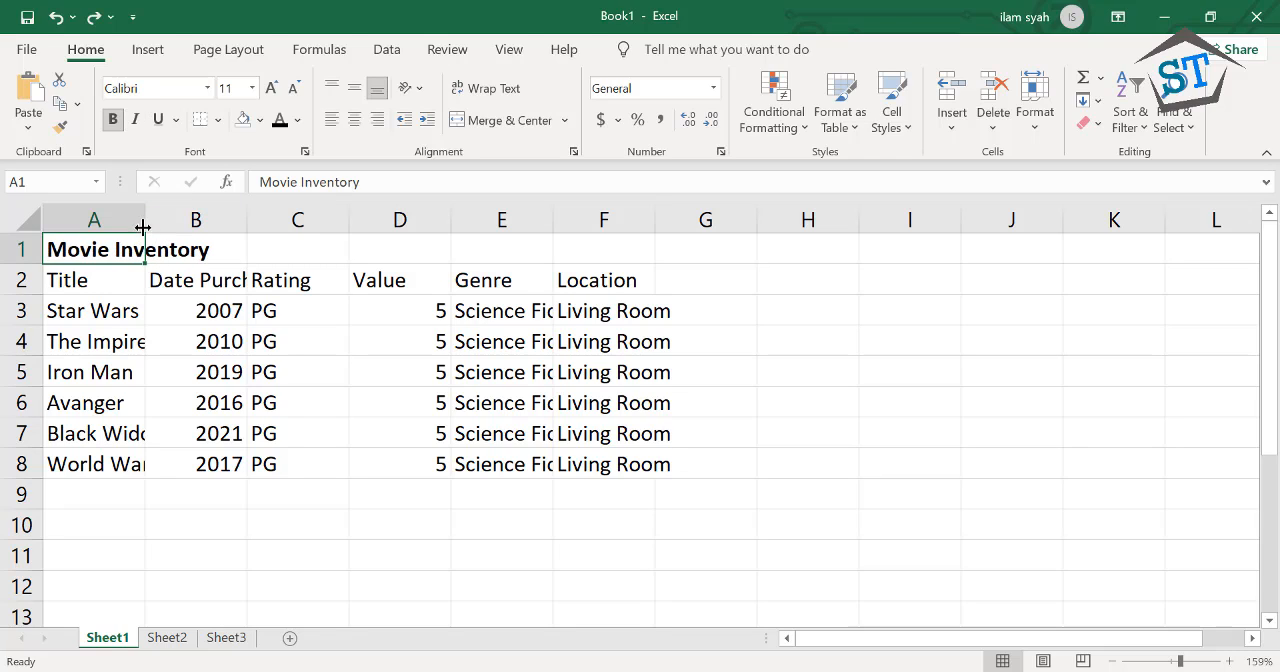
Merge and center the Movie Inventory title across cells A1 to F1
{"action": "mouse_move", "coordinate": [106, 249]}
{"action": "left_mouse_down"}
{"action": "mouse_move", "coordinate": [471, 290]}
{"action": "mouse_move", "coordinate": [570, 257]}
{"action": "left_mouse_up"}
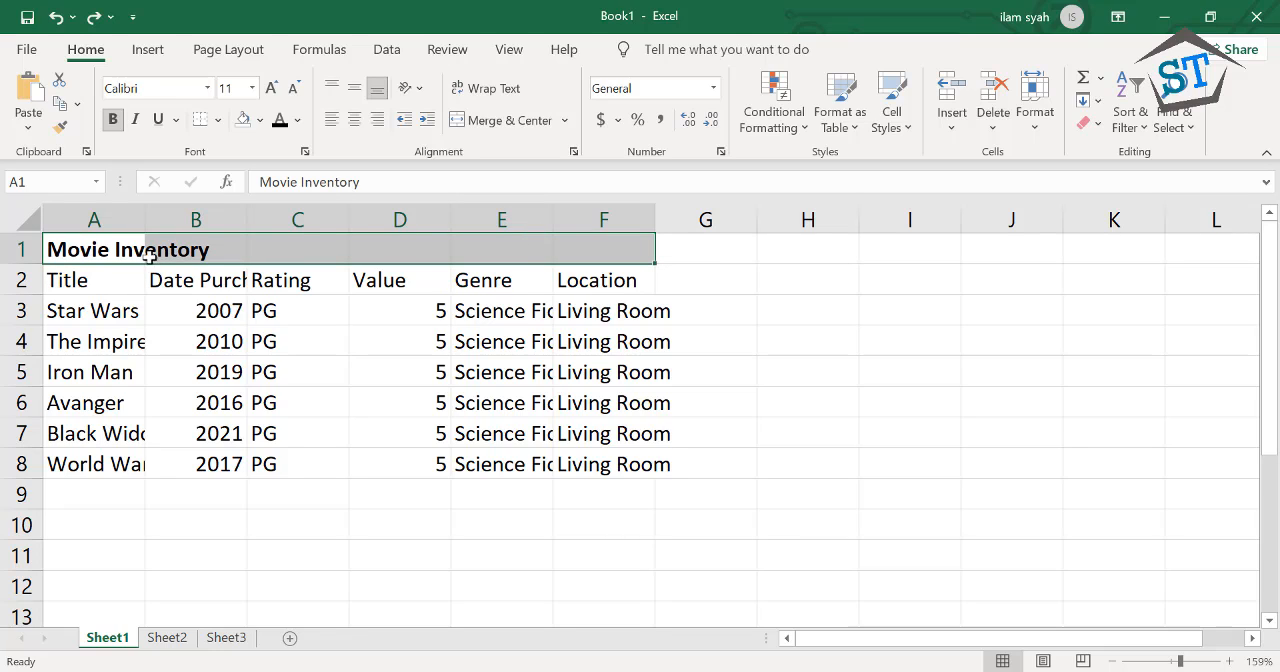
{"action": "left_click", "coordinate": [117, 247]}
{"action": "left_click_drag", "start_coordinate": [117, 247], "coordinate": [567, 259]}
{"action": "left_click", "coordinate": [470, 122]}
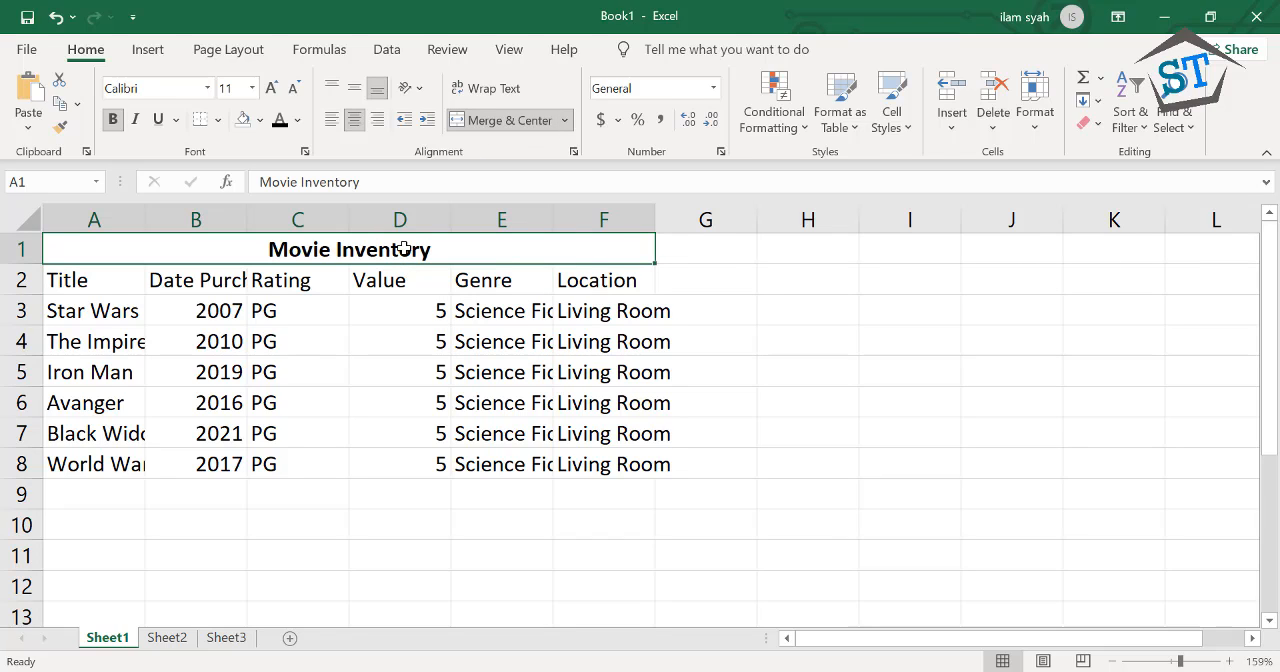
Check the movie titles in cells A3 to A6 against the width of column A
{"action": "left_click", "coordinate": [113, 319]}
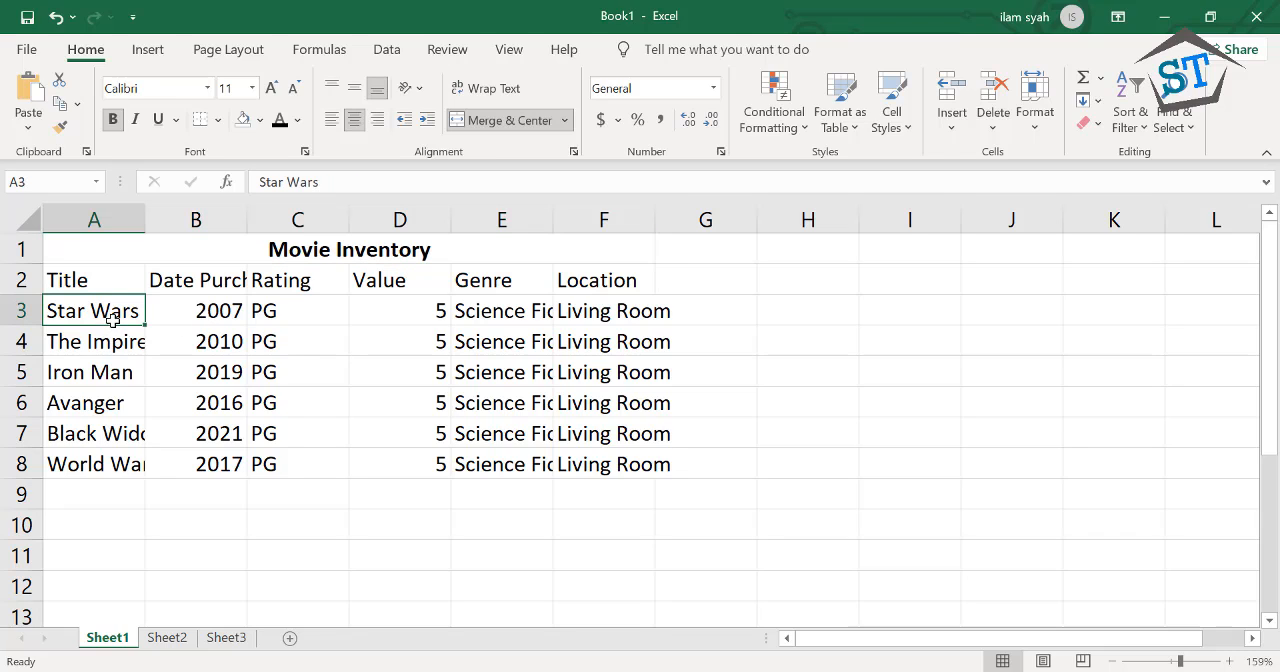
{"action": "left_click", "coordinate": [100, 345]}
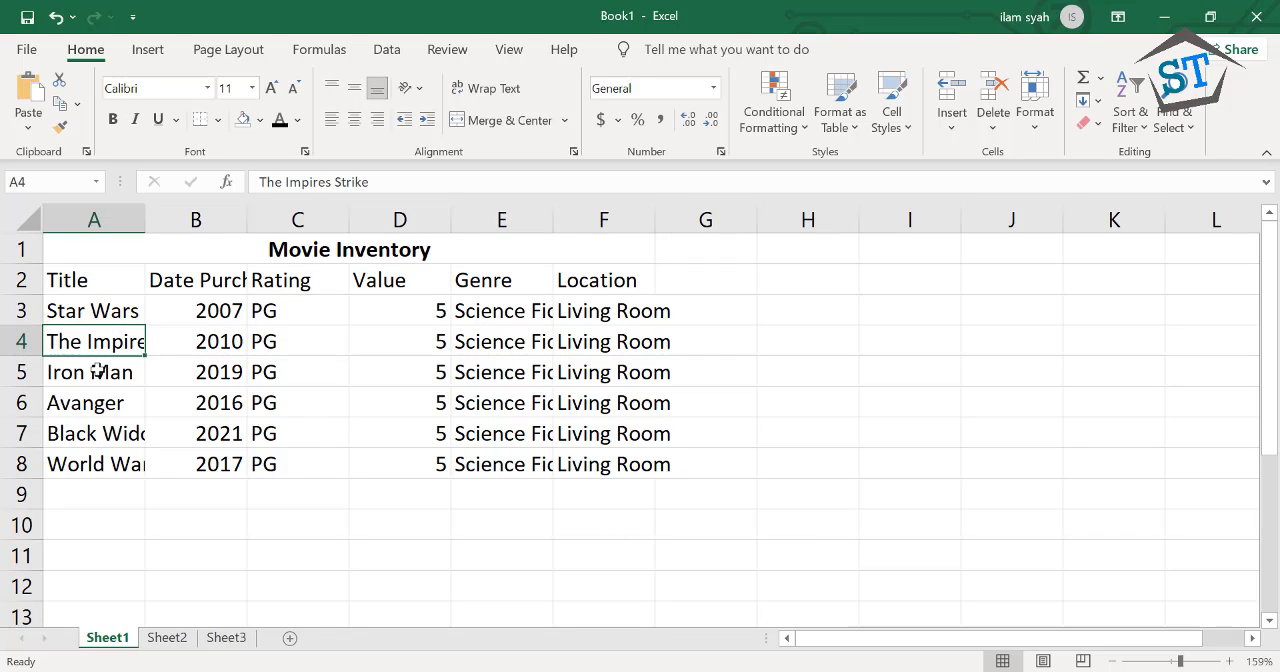
{"action": "left_click", "coordinate": [97, 371]}
{"action": "left_click", "coordinate": [100, 400]}
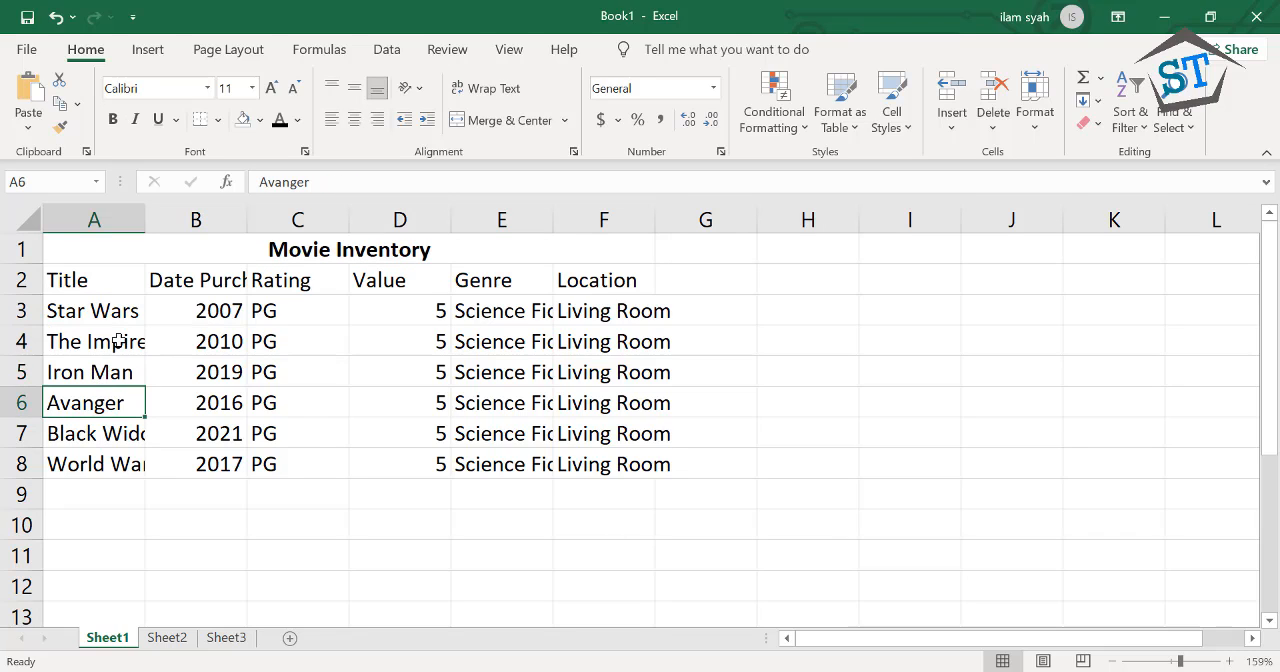
{"action": "left_click", "coordinate": [118, 341]}
{"action": "double_click", "coordinate": [120, 341]}
{"action": "left_click", "coordinate": [118, 370]}
{"action": "left_click", "coordinate": [129, 302]}
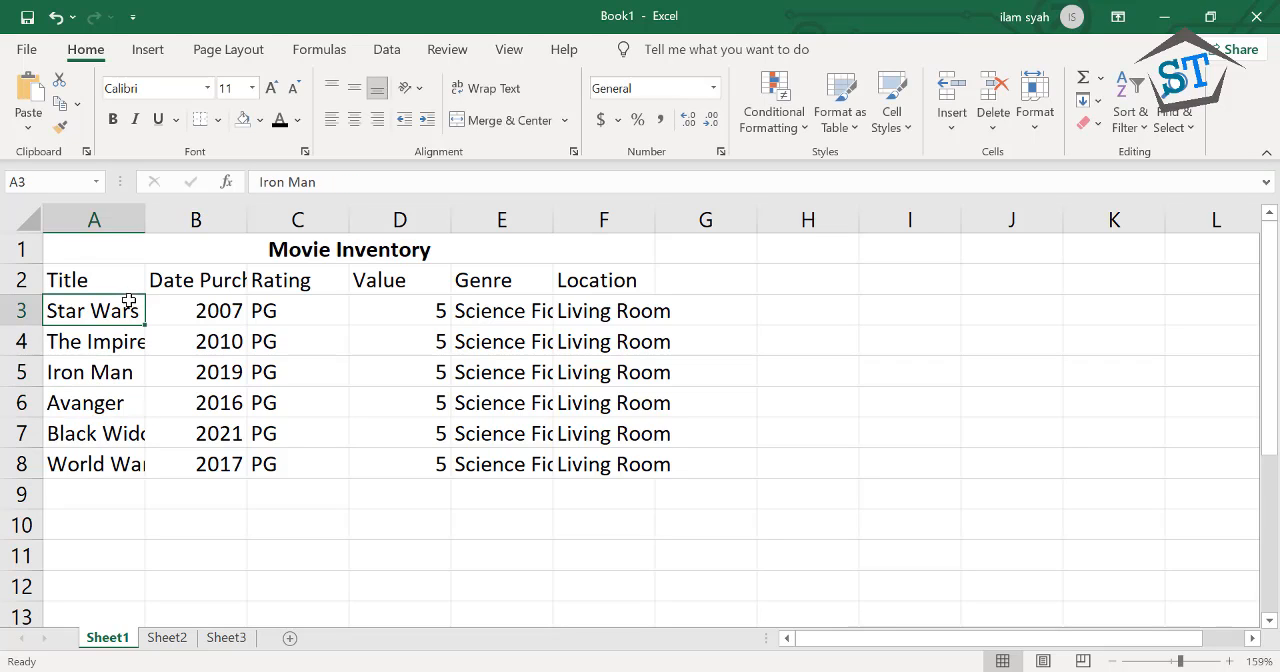
Try widening column A by hand to fit the movie titles, and undo the width change
{"action": "left_click_drag", "start_coordinate": [145, 215], "coordinate": [193, 230]}
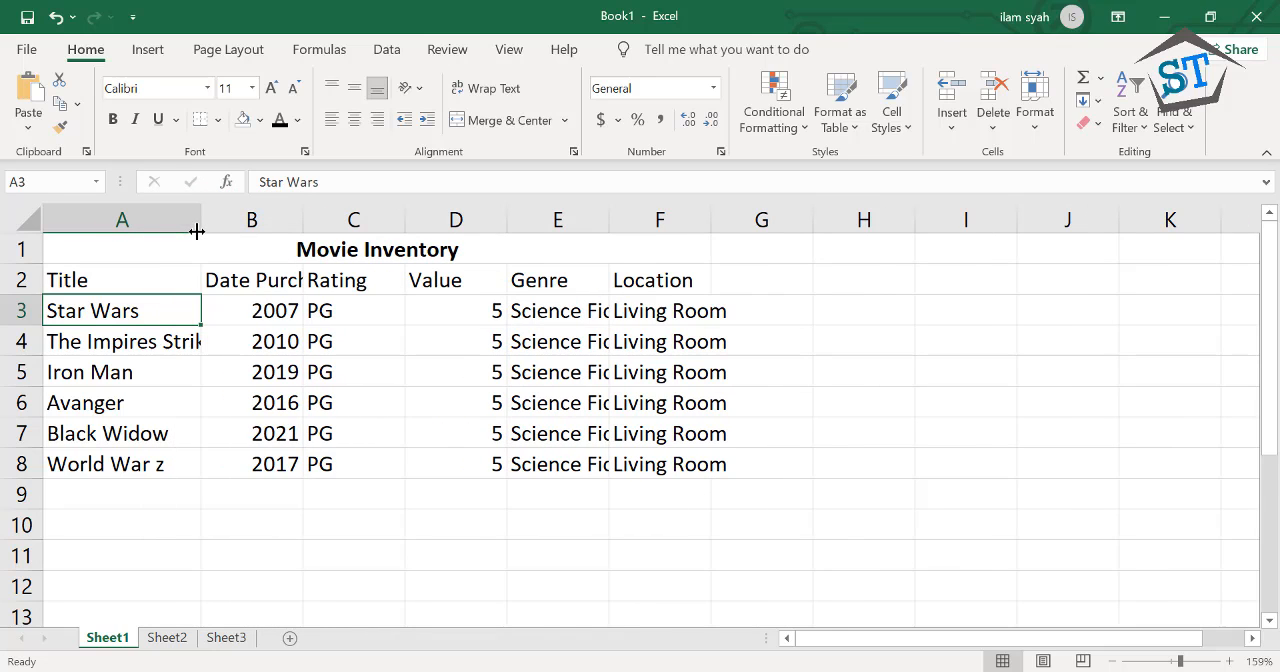
{"action": "key", "text": "ctrl+z"}
{"action": "key", "text": "ctrl+z"}
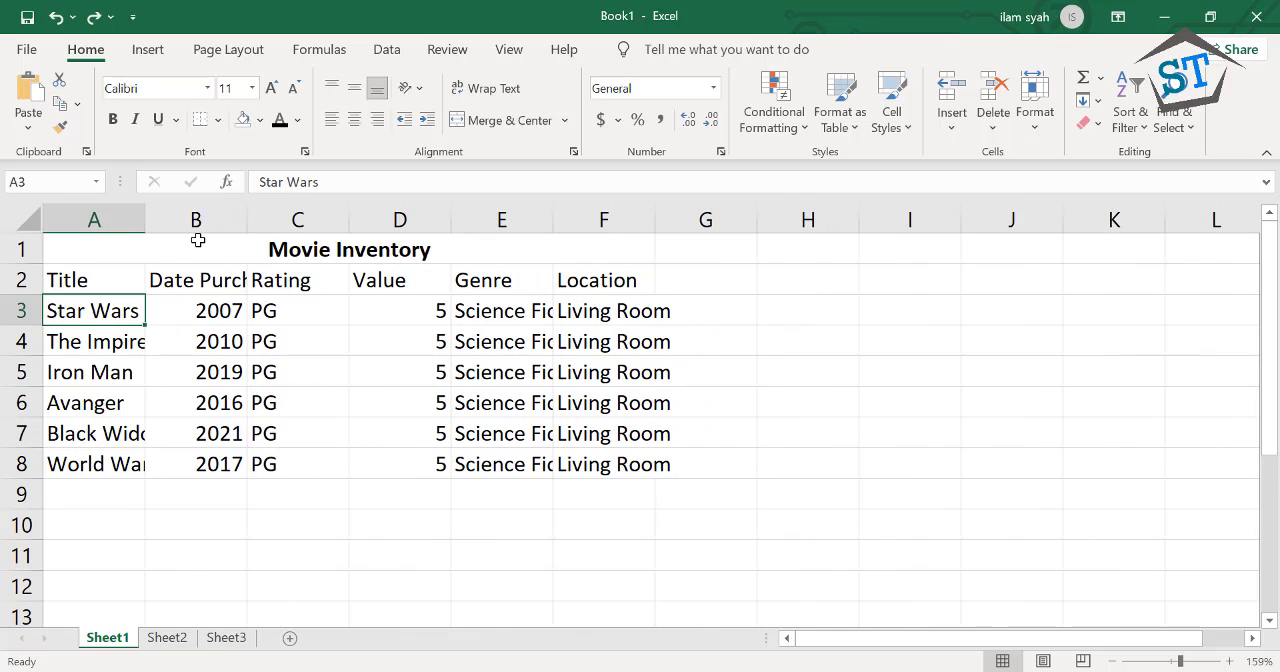
AutoFit columns A, B, C and E to the width of their contents
{"action": "left_click", "coordinate": [157, 272]}
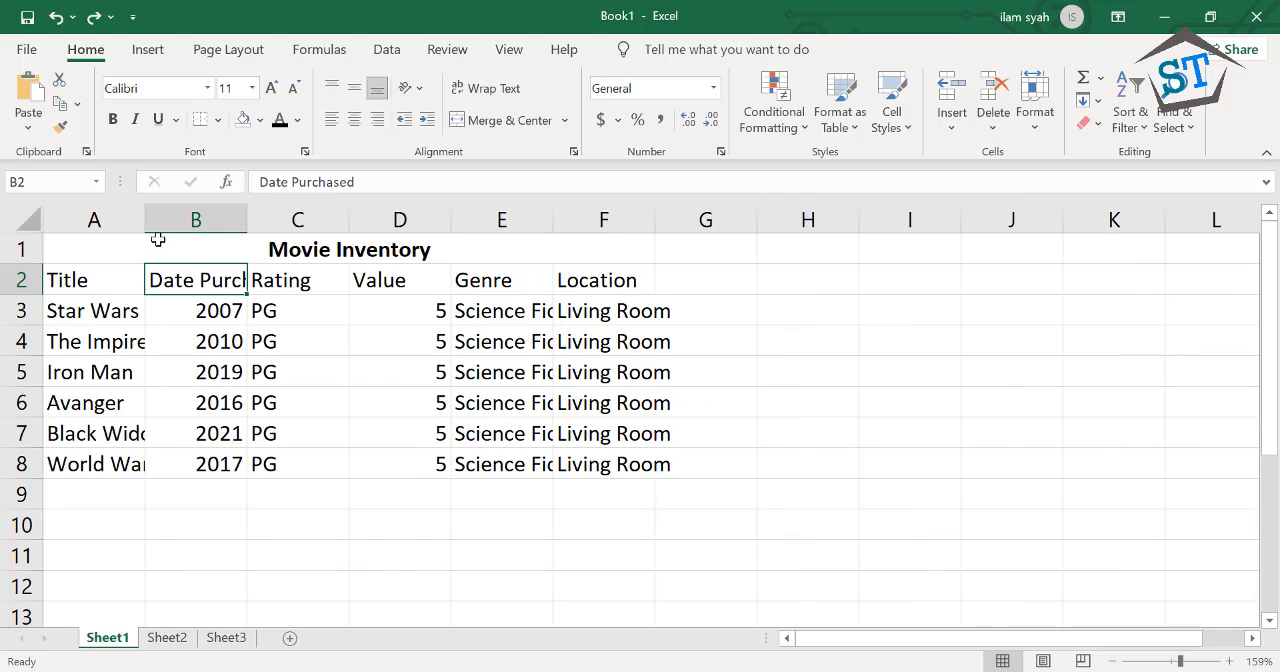
{"action": "double_click", "coordinate": [147, 217]}
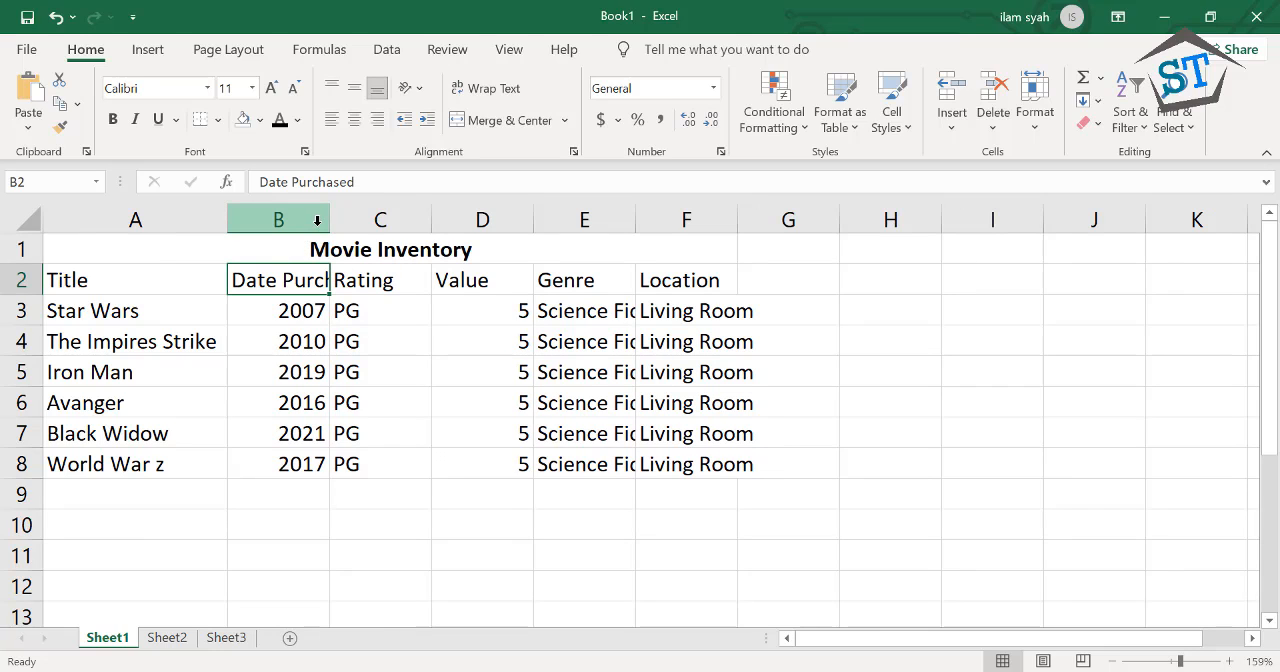
{"action": "left_click", "coordinate": [202, 331]}
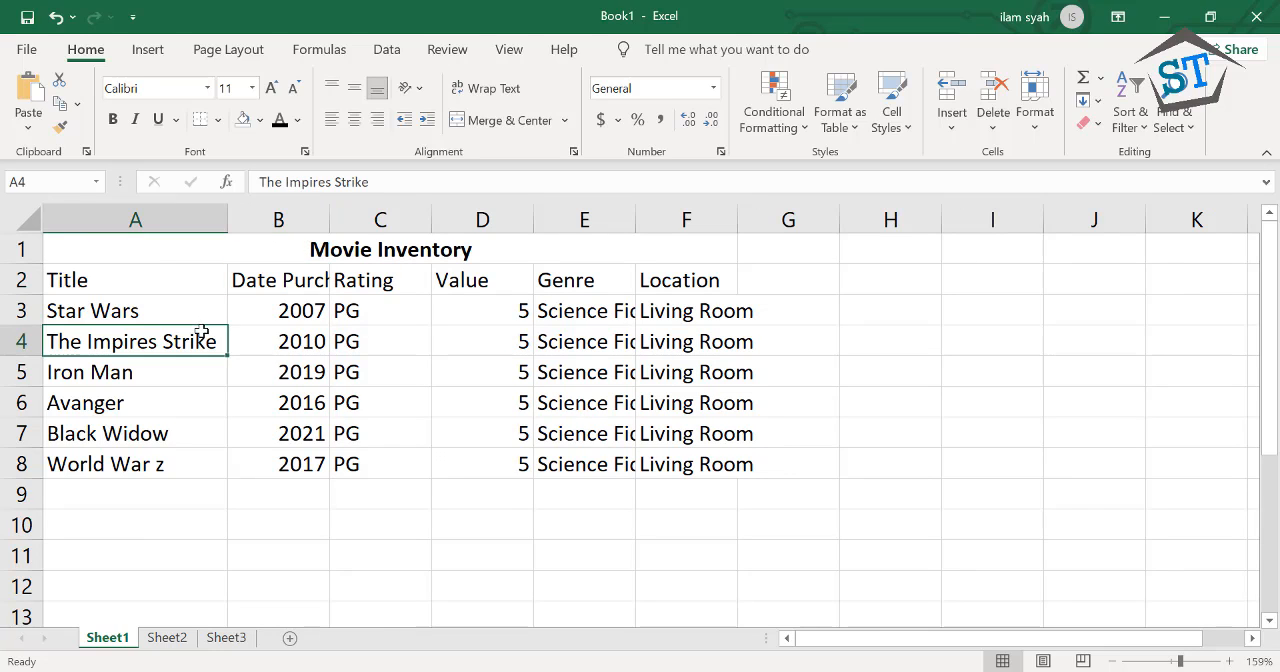
{"action": "left_click", "coordinate": [195, 370]}
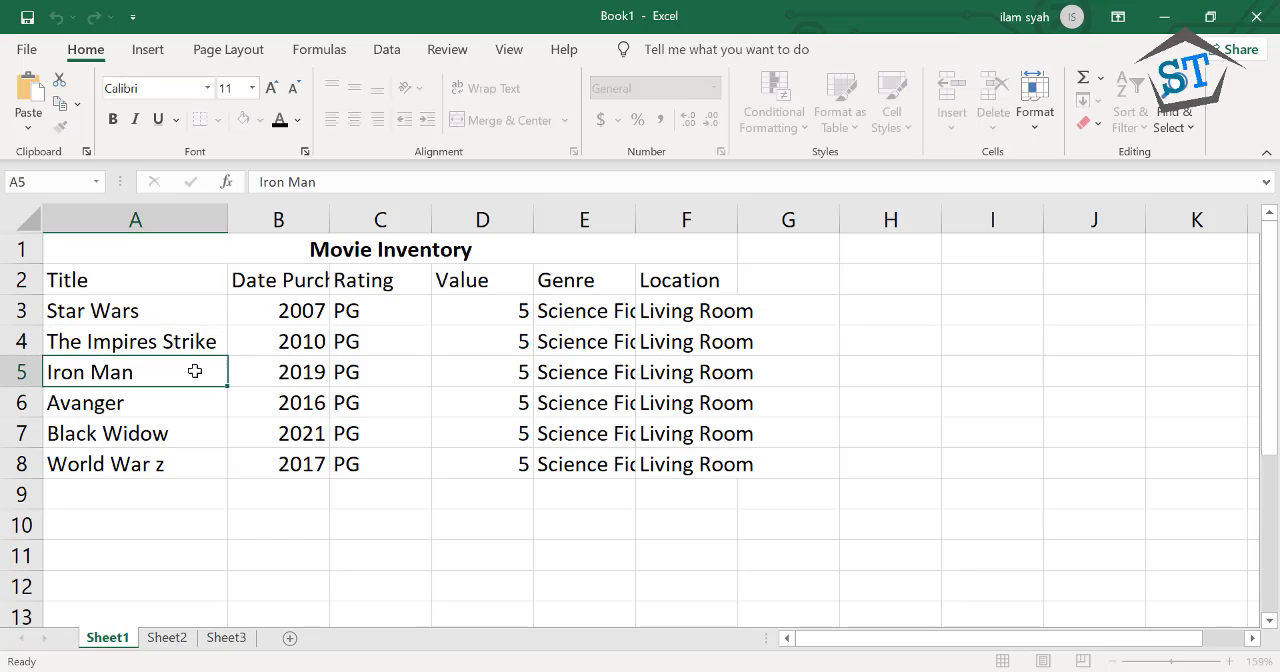
{"action": "double_click", "coordinate": [329, 229]}
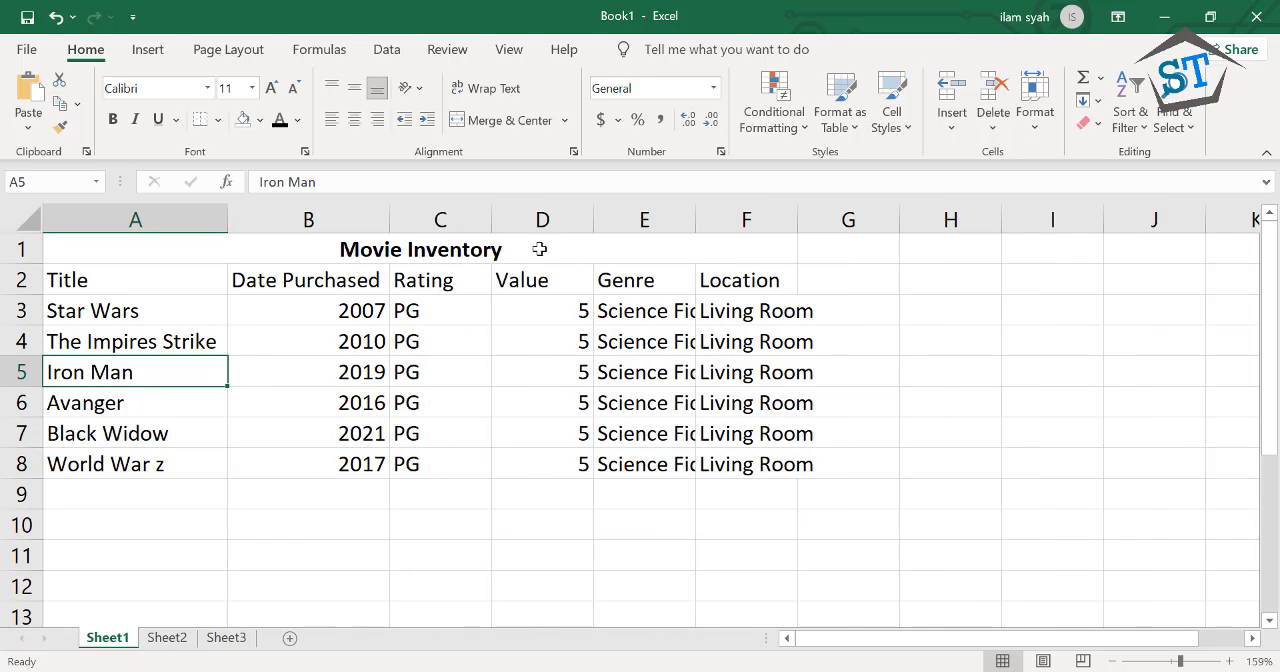
{"action": "double_click", "coordinate": [494, 212]}
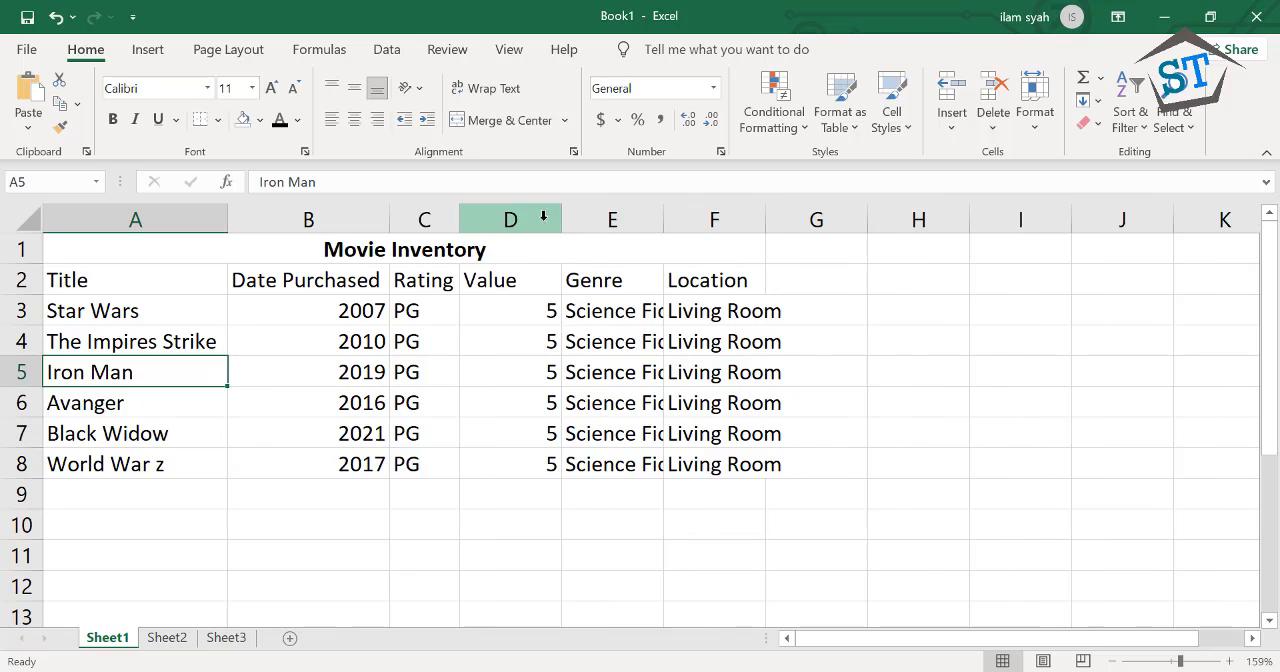
{"action": "double_click", "coordinate": [661, 225]}
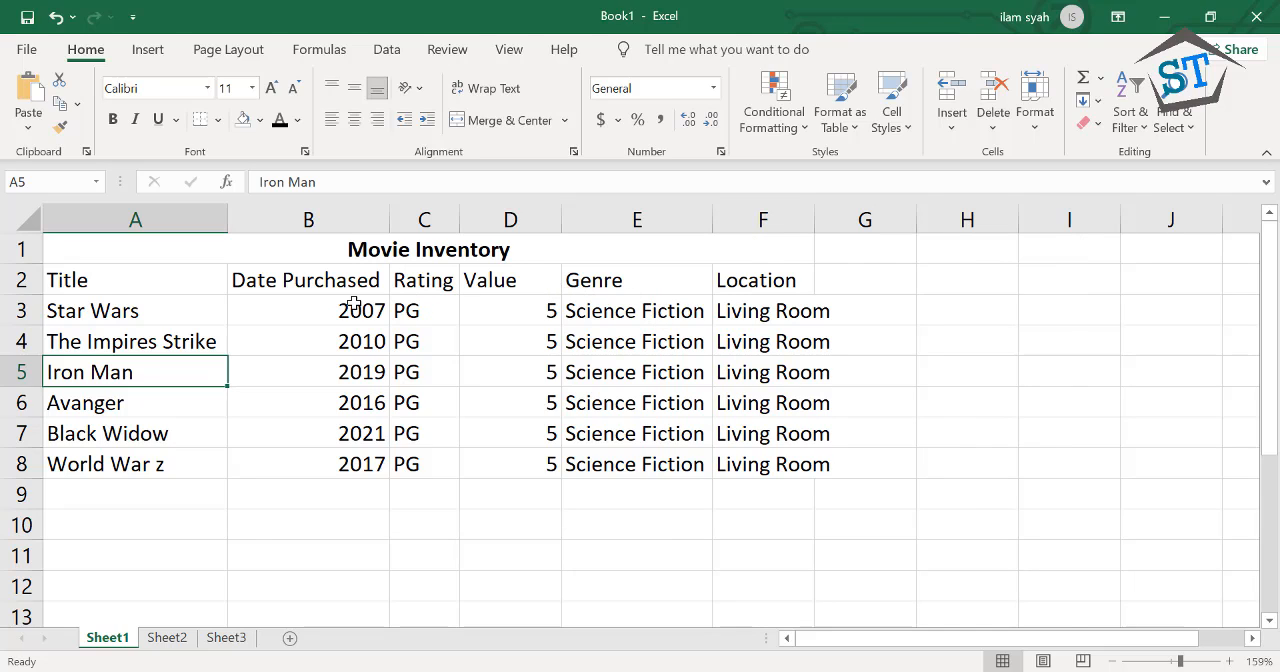
Undo the AutoFit of columns E, C, B and A, and select the year in cell B3
{"action": "key", "text": "ctrl+z"}
{"action": "key", "text": "ctrl+z"}
{"action": "key", "text": "ctrl+z"}
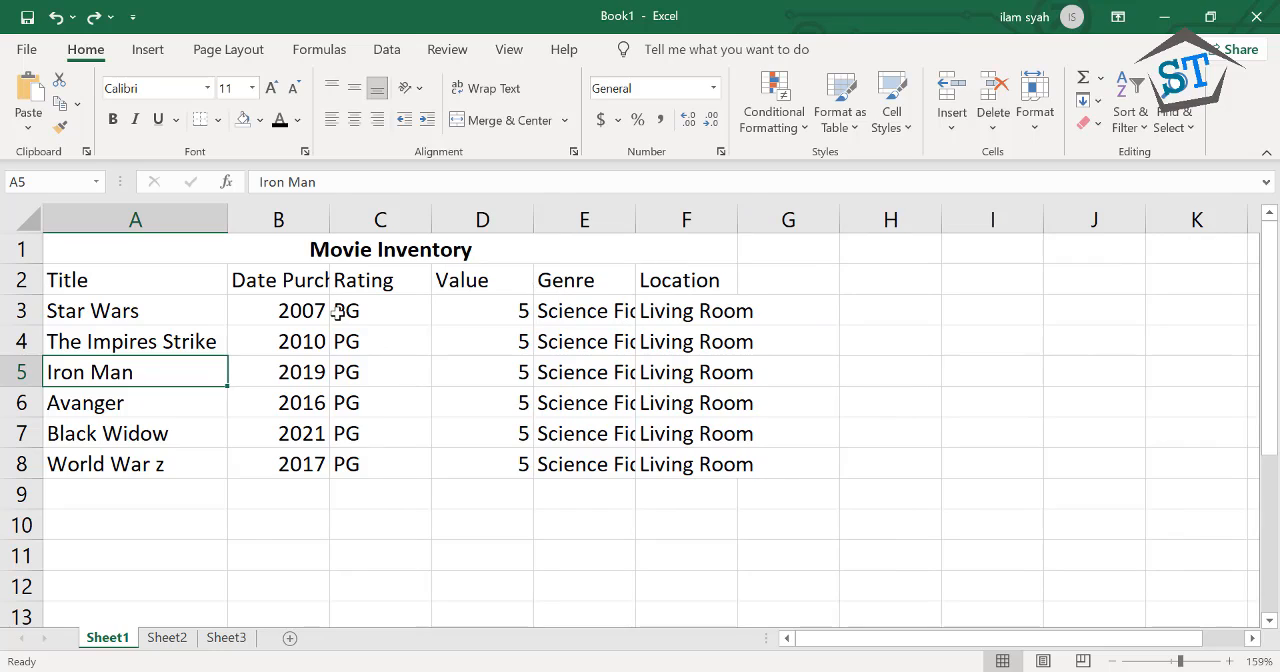
{"action": "key", "text": "ctrl+z"}
{"action": "key", "text": "ctrl+z"}
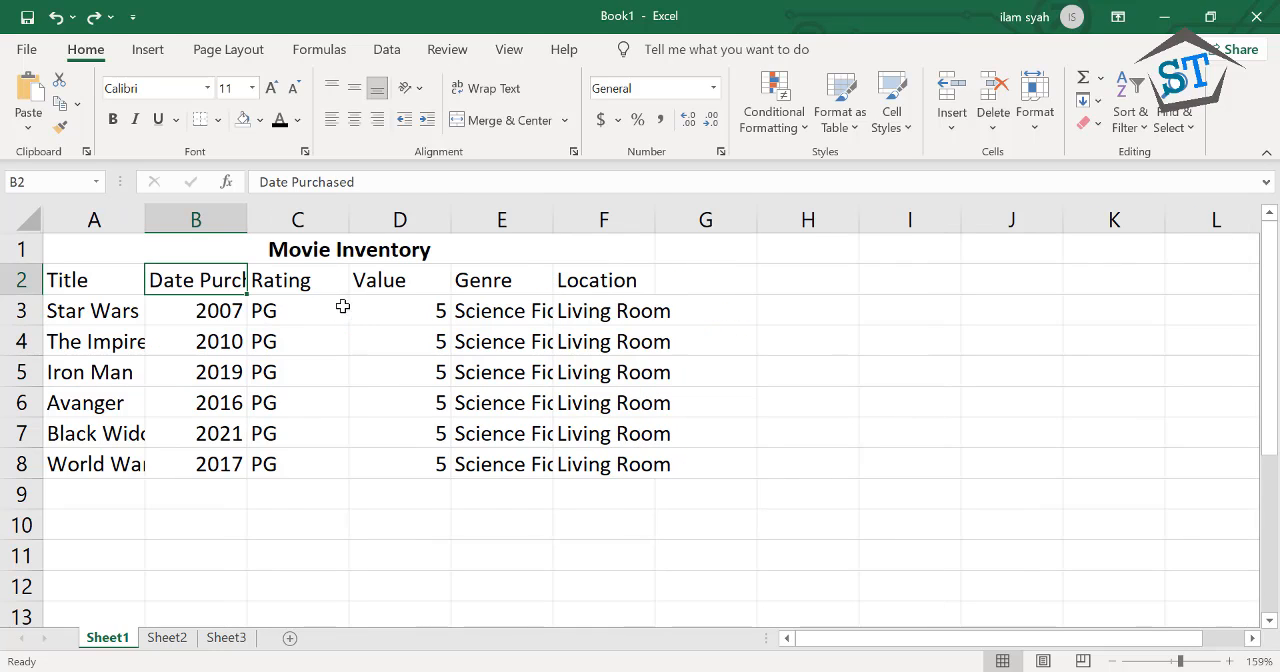
{"action": "left_click", "coordinate": [236, 313]}
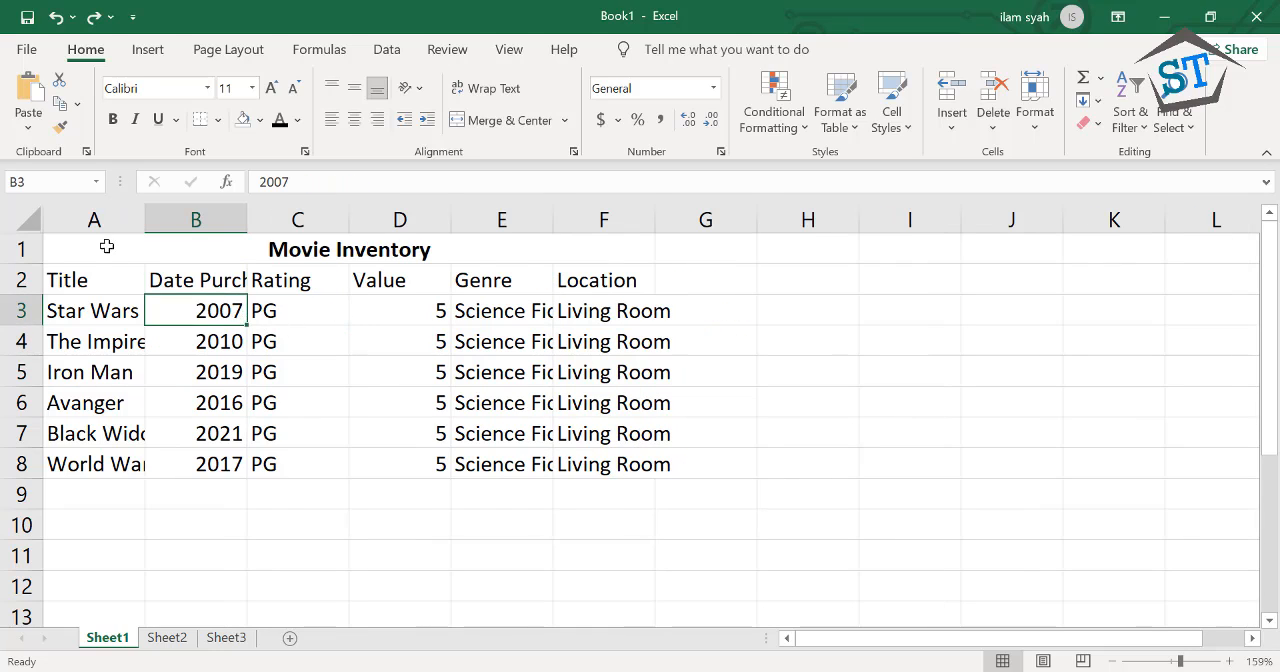
AutoFit columns A to F together to the width of their contents
{"action": "left_click_drag", "start_coordinate": [97, 220], "coordinate": [578, 260]}
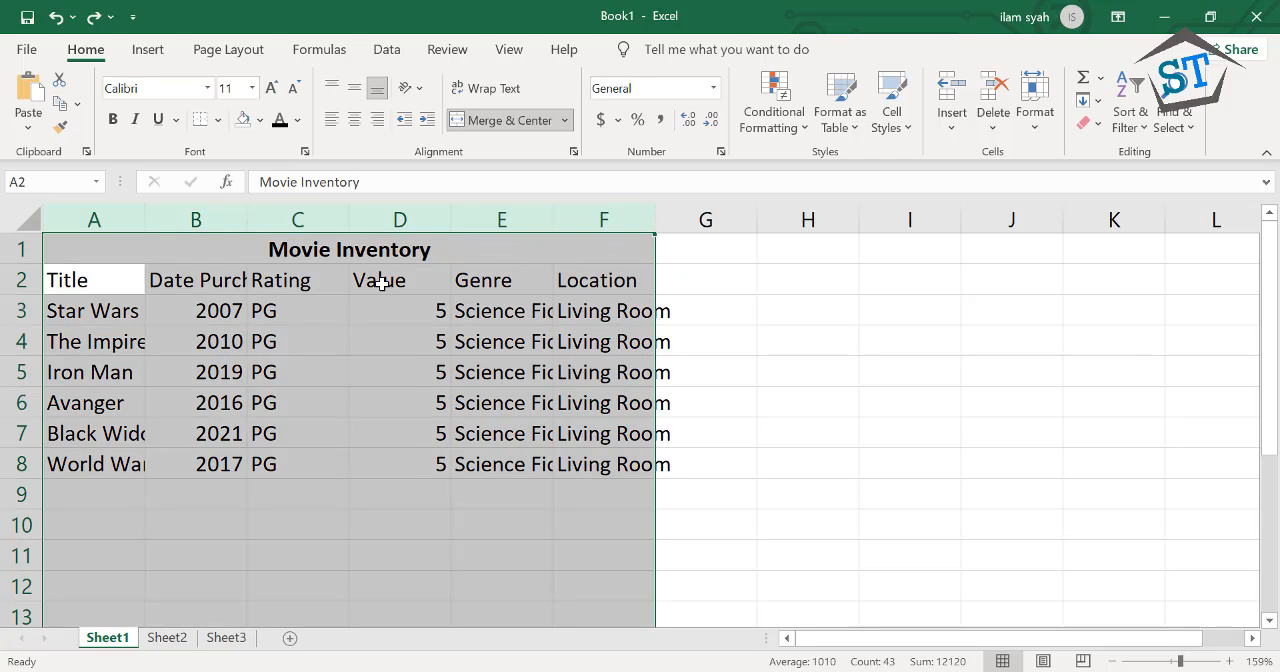
{"action": "double_click", "coordinate": [145, 217]}
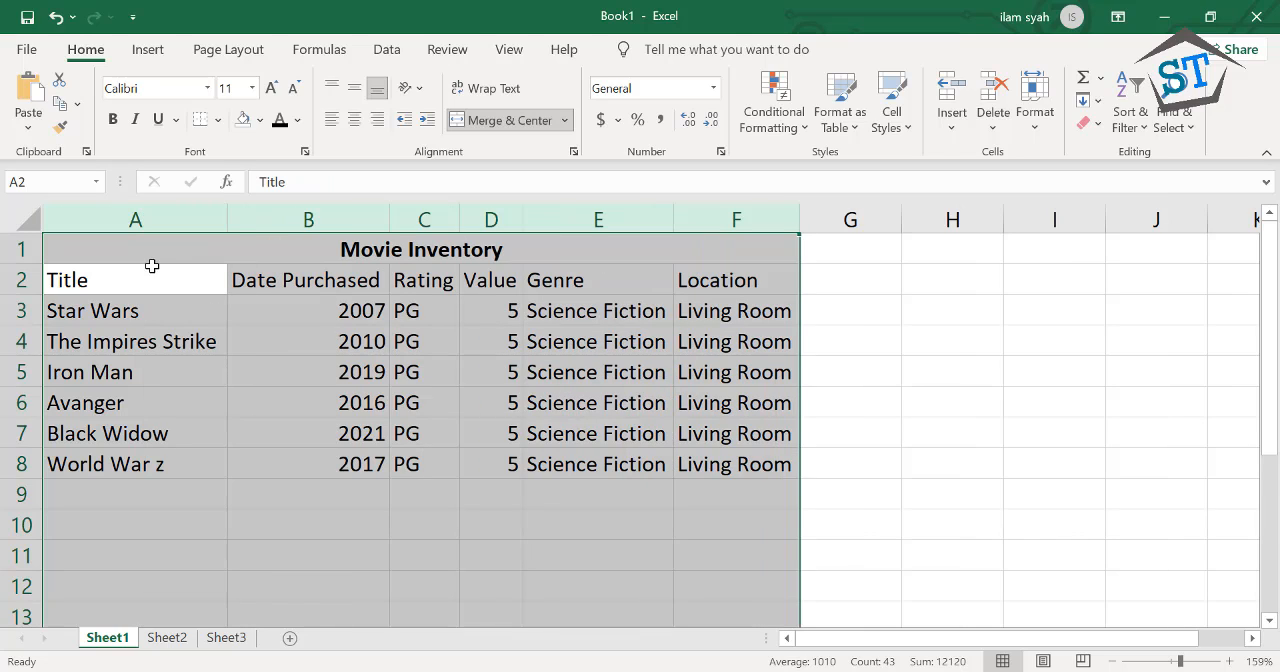
{"action": "left_click", "coordinate": [170, 342]}
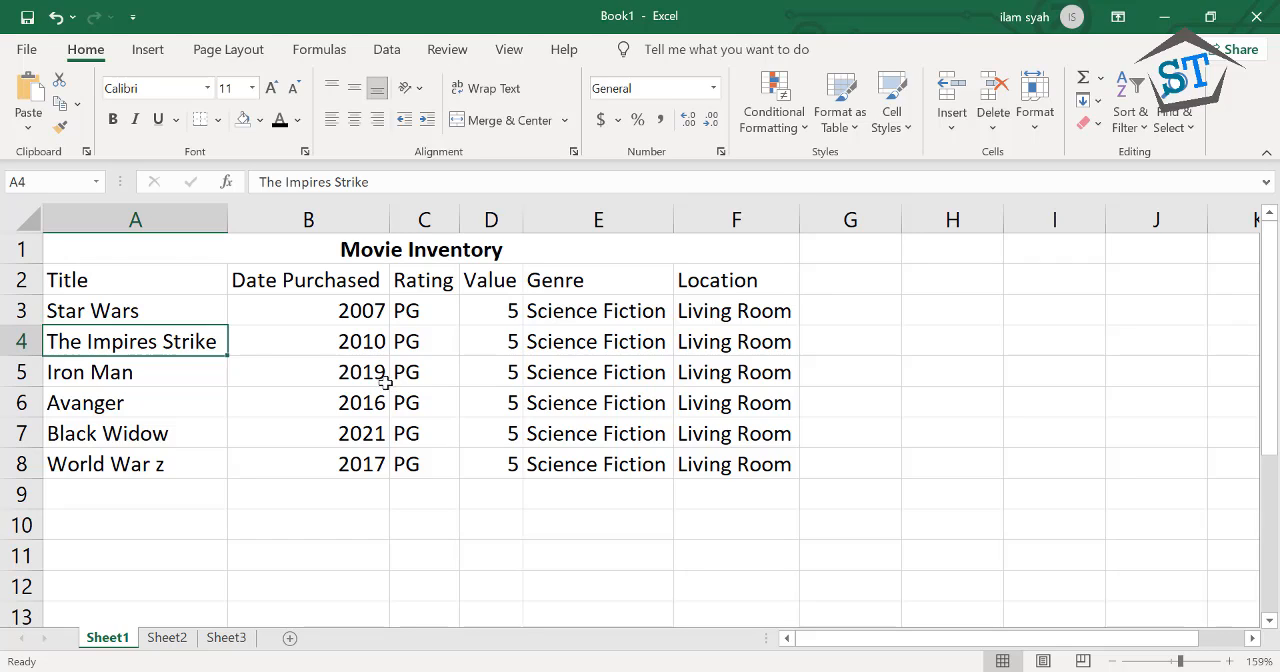
Check that the entries in row 4 and the Location column fit within the AutoFit column widths
{"action": "left_click", "coordinate": [274, 348]}
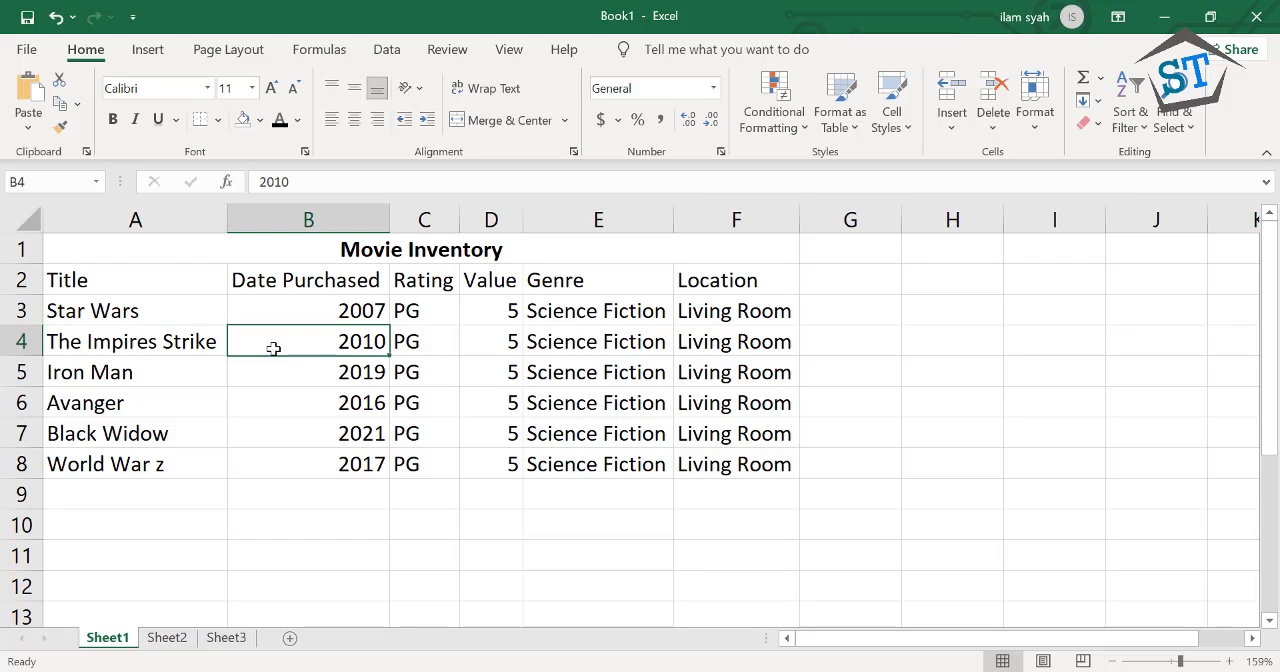
{"action": "left_click", "coordinate": [396, 341]}
{"action": "left_click", "coordinate": [474, 345]}
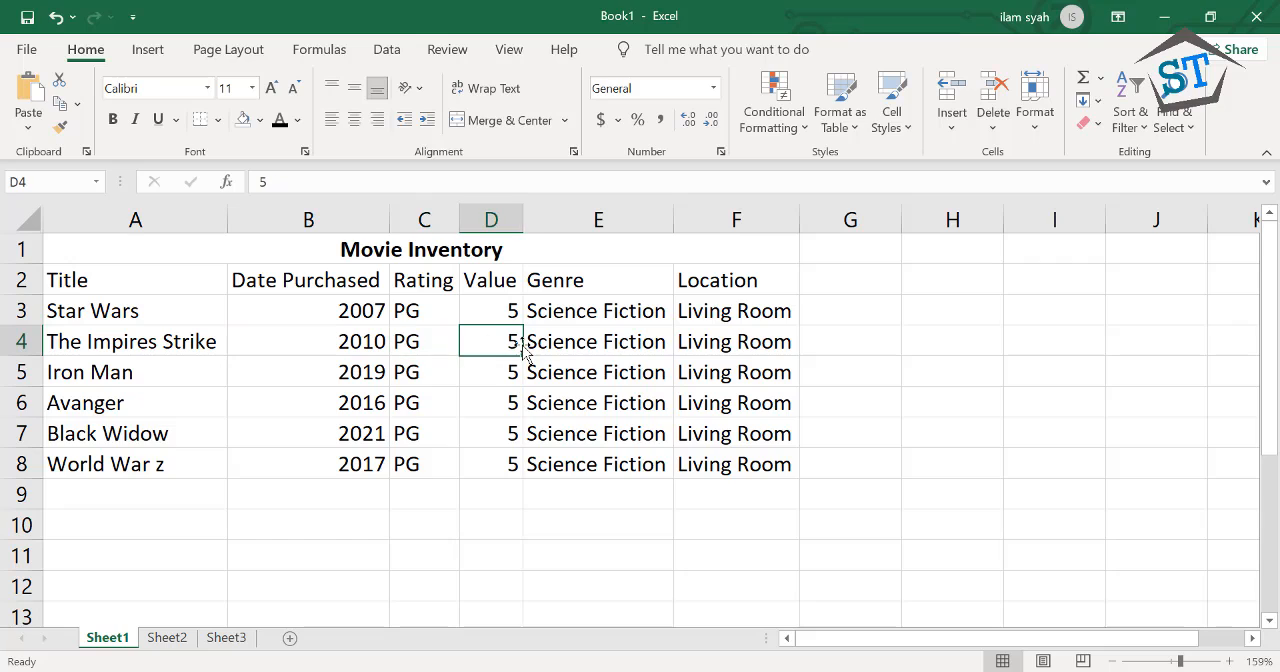
{"action": "left_click", "coordinate": [682, 347]}
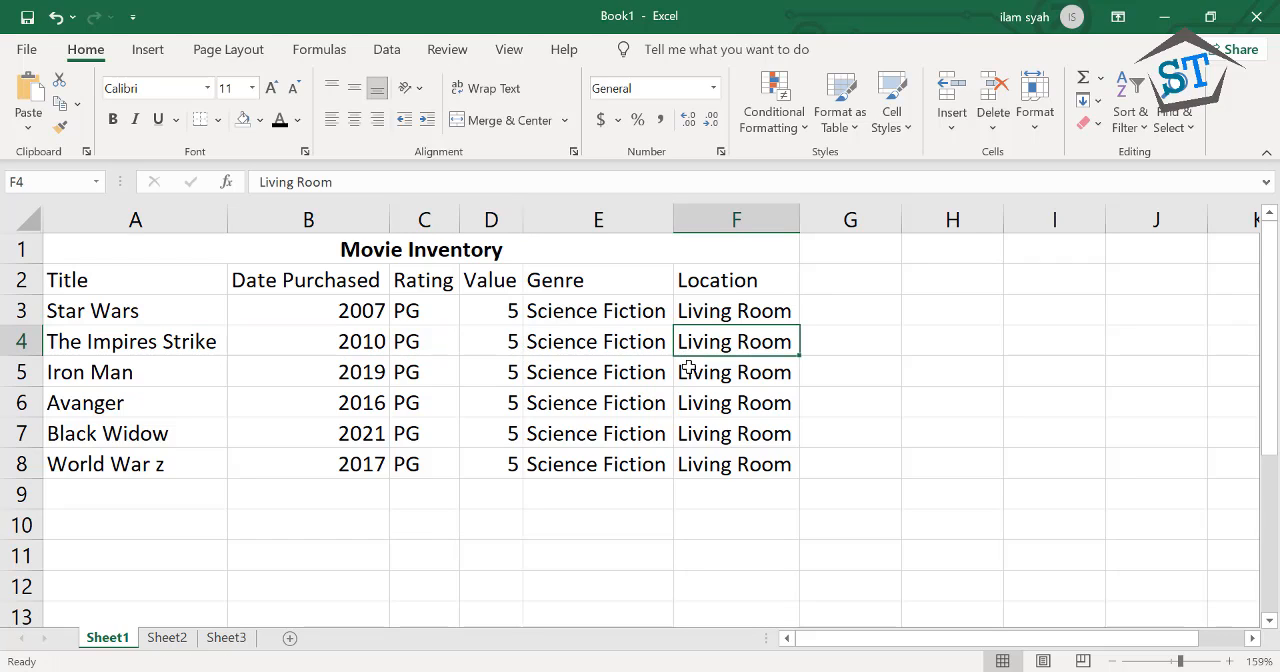
{"action": "left_click", "coordinate": [688, 369]}
{"action": "left_click", "coordinate": [690, 403]}
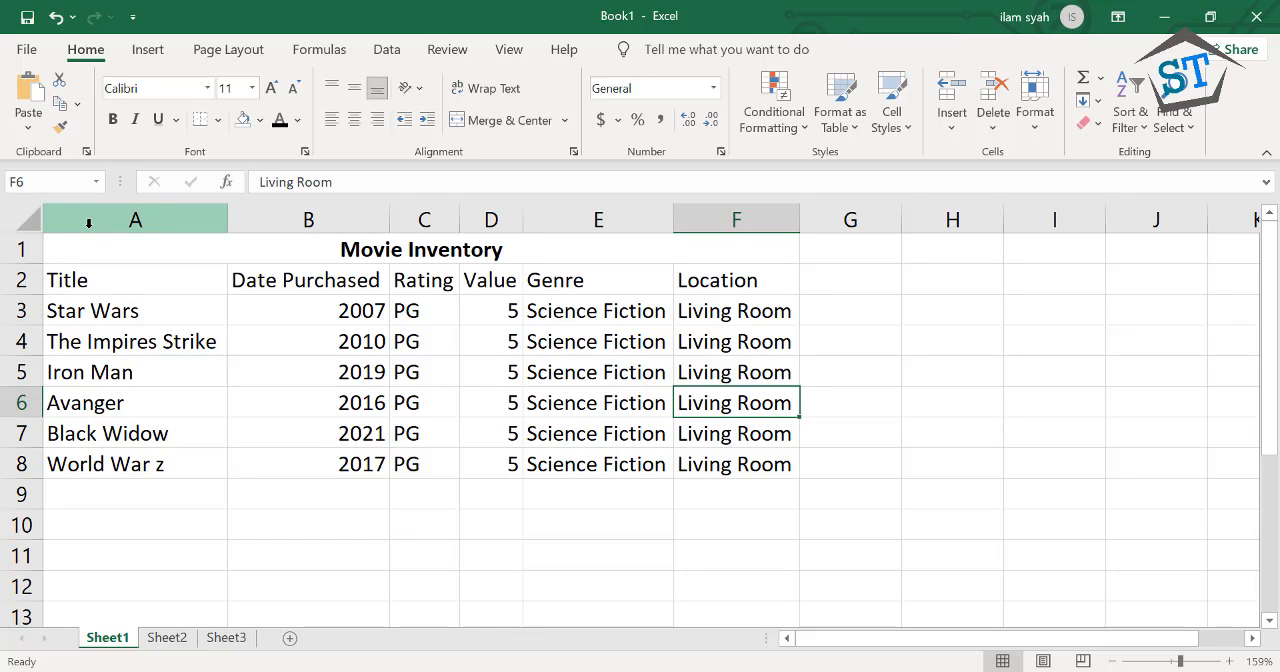
{"action": "left_click", "coordinate": [154, 327]}
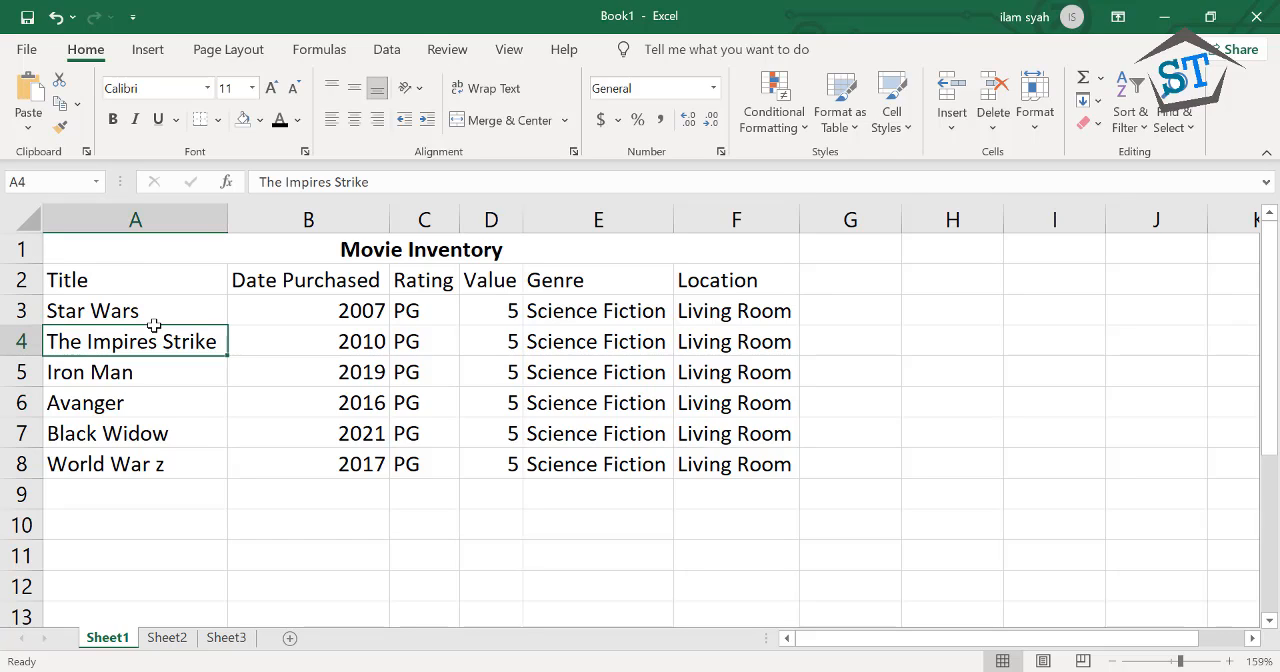
{"action": "left_click", "coordinate": [251, 340]}
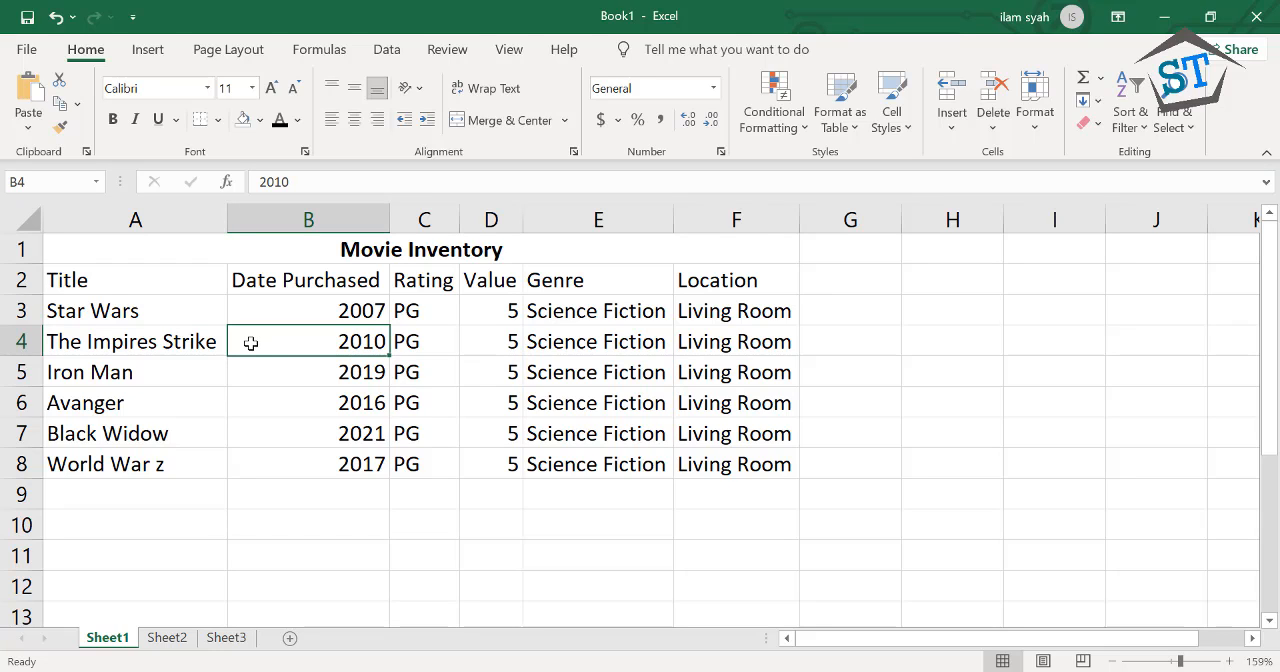
Resize columns A to F together by hand so they all share one equal width
{"action": "left_click", "coordinate": [165, 220]}
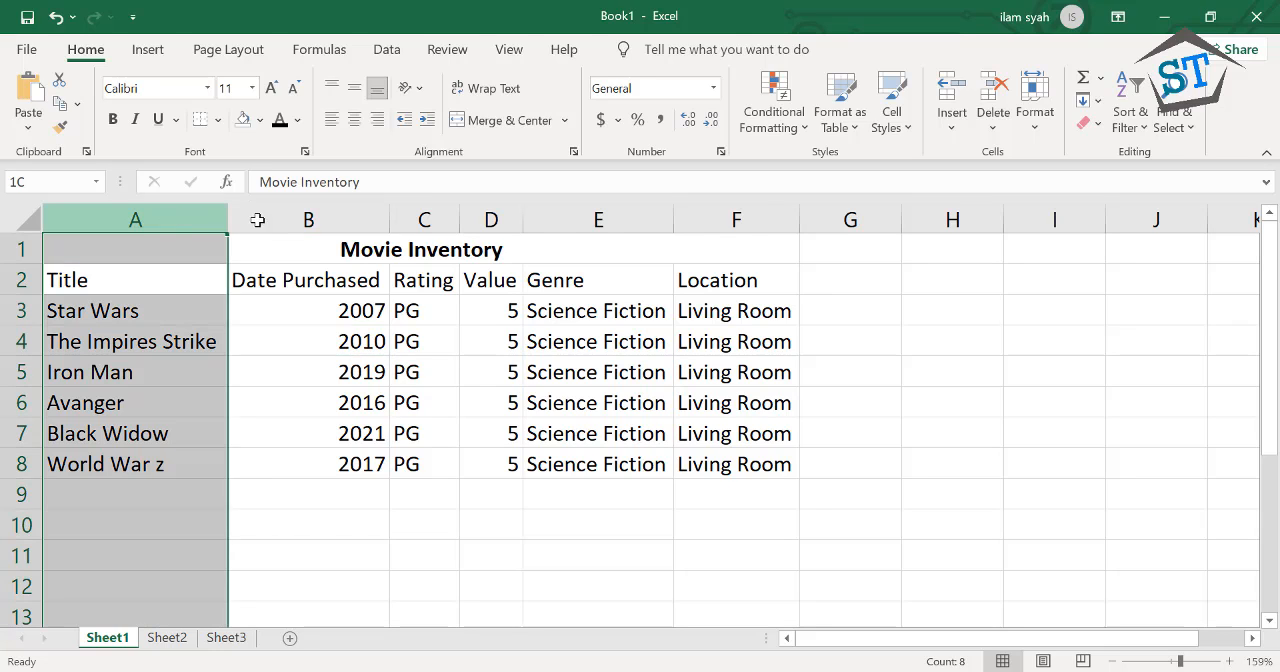
{"action": "left_click_drag", "start_coordinate": [257, 220], "coordinate": [743, 209]}
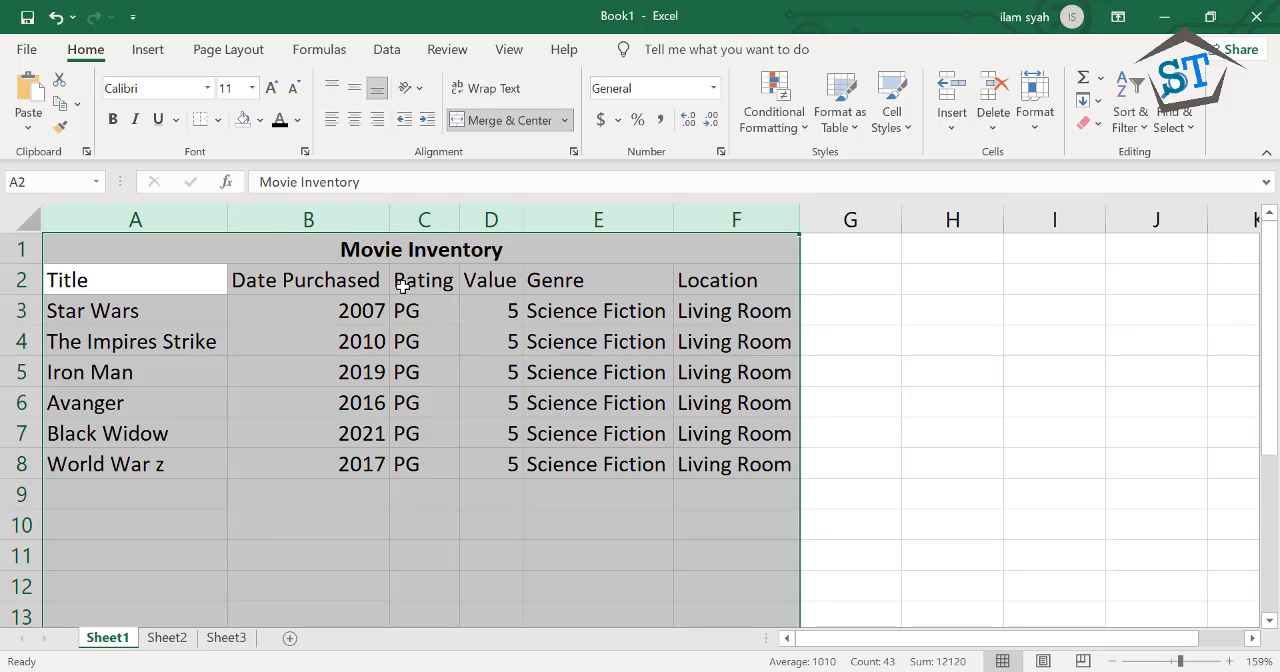
{"action": "left_click_drag", "start_coordinate": [672, 214], "coordinate": [491, 212]}
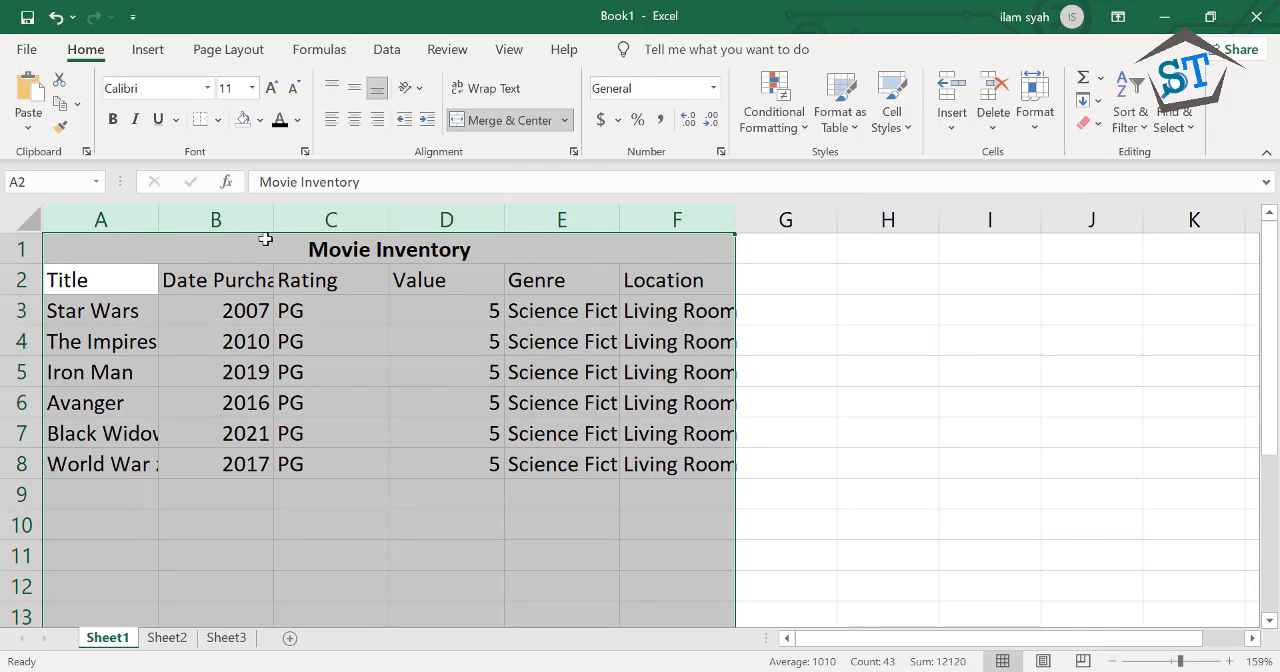
{"action": "left_click_drag", "start_coordinate": [268, 219], "coordinate": [301, 217]}
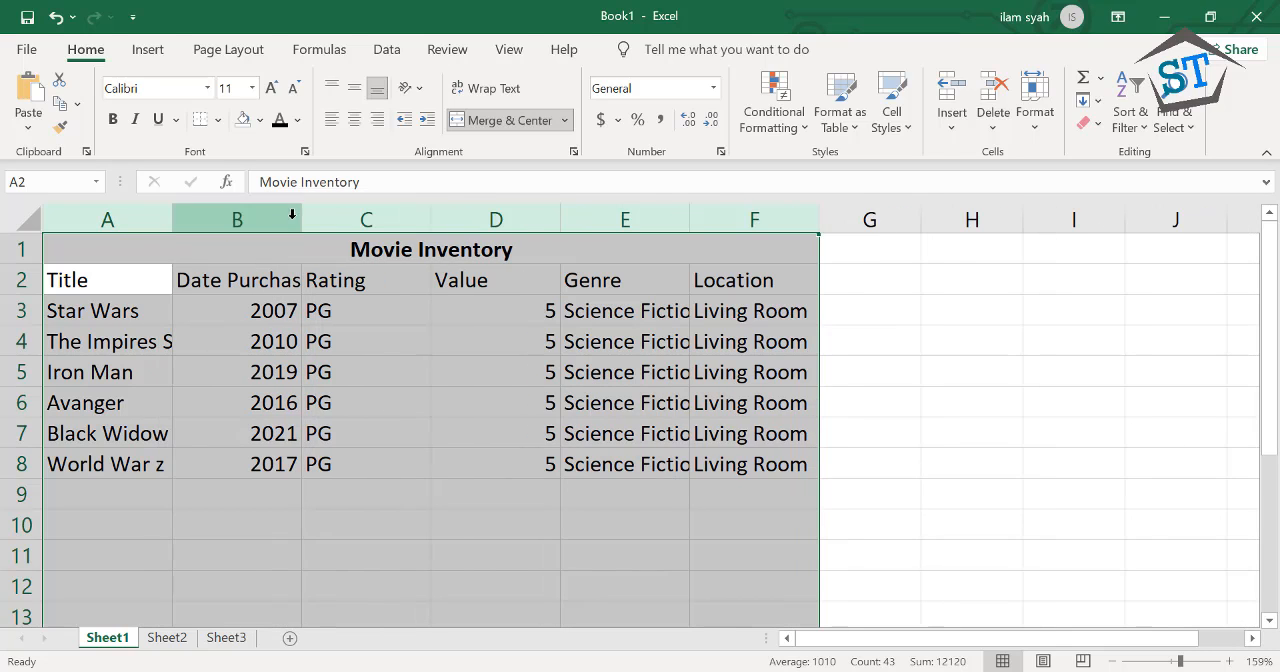
{"action": "left_click_drag", "start_coordinate": [175, 214], "coordinate": [183, 216]}
{"action": "left_click", "coordinate": [180, 214]}
{"action": "left_click", "coordinate": [214, 297]}
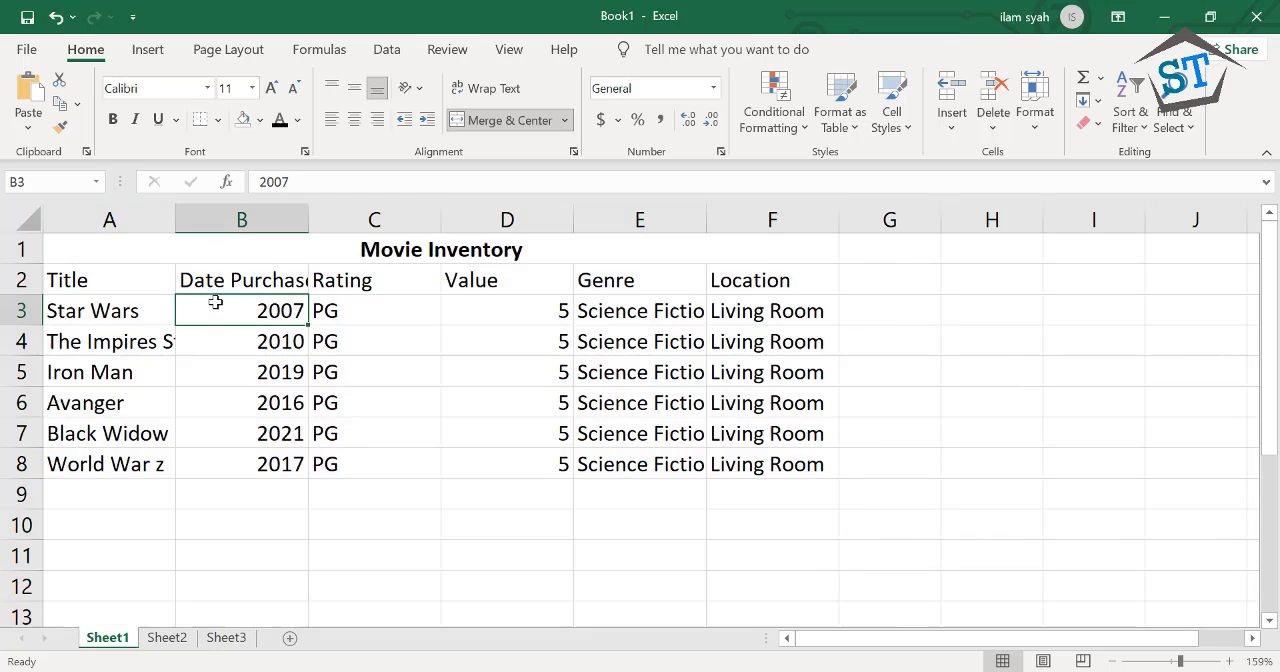
Widen column A by hand to fit "The Impires Strike" and underline the Movie Inventory title in row 1
{"action": "left_click_drag", "start_coordinate": [175, 217], "coordinate": [214, 229]}
{"action": "left_click", "coordinate": [278, 251]}
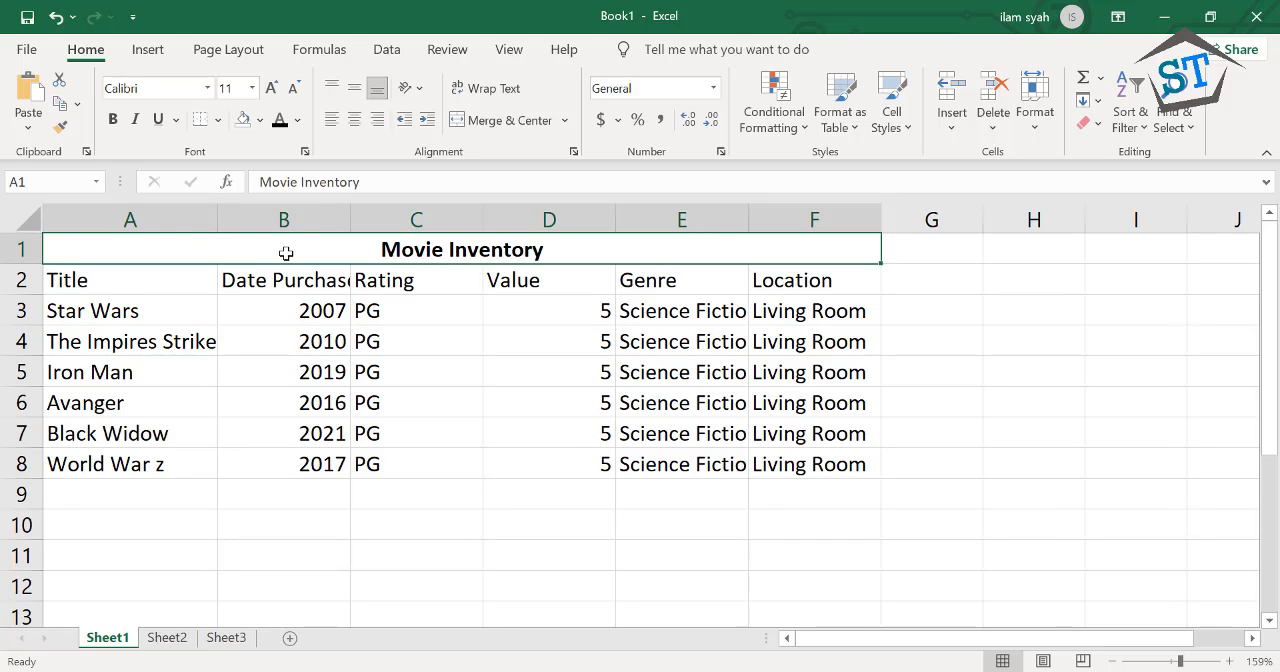
{"action": "left_click", "coordinate": [158, 120]}
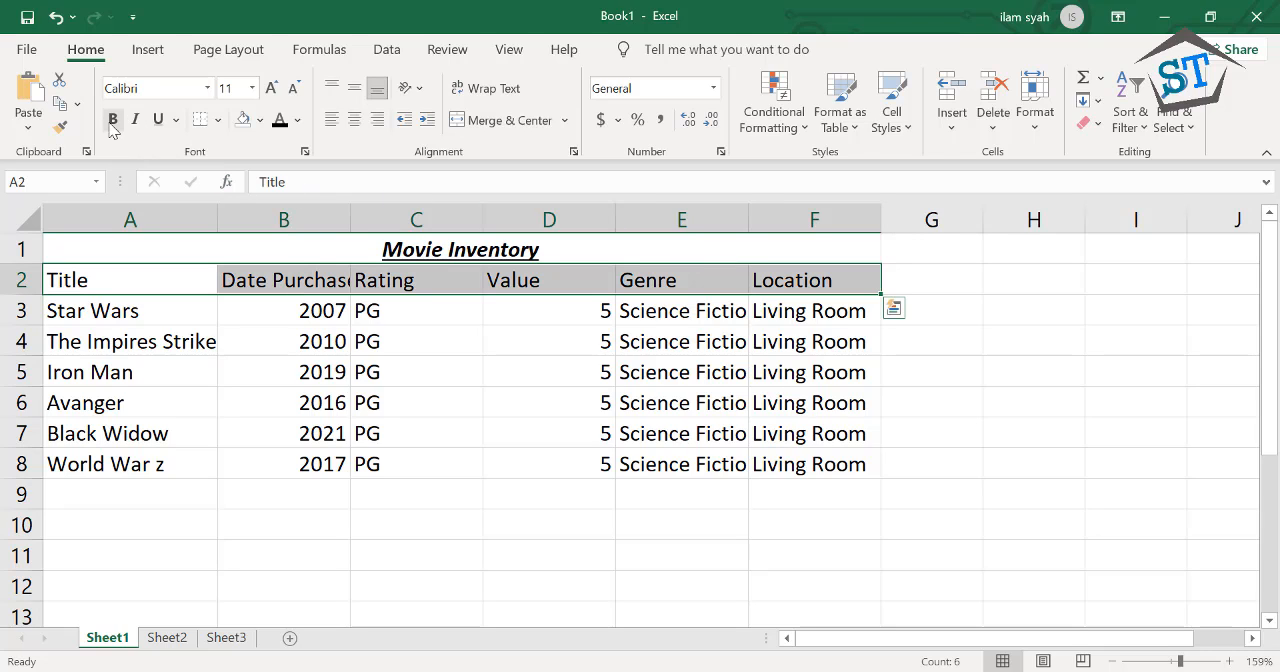
Apply bold, italic and underline to the column headings in A2 to F2
{"action": "left_click", "coordinate": [113, 119]}
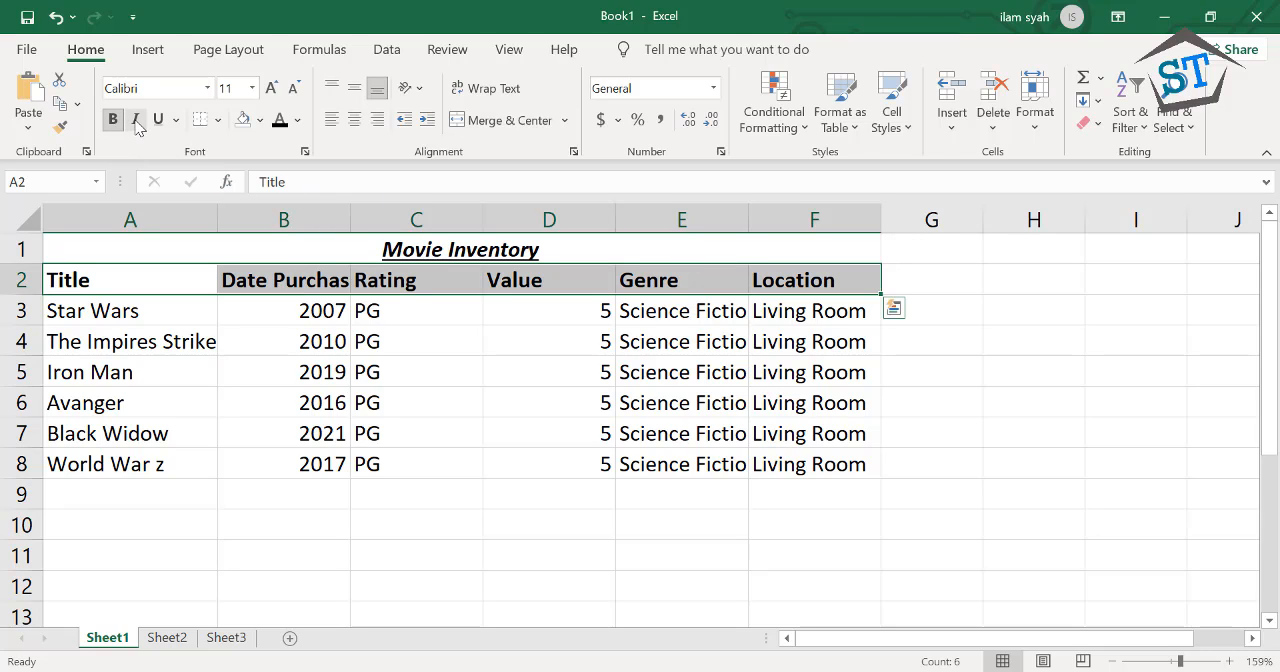
{"action": "left_click", "coordinate": [136, 120]}
{"action": "left_click", "coordinate": [158, 119]}
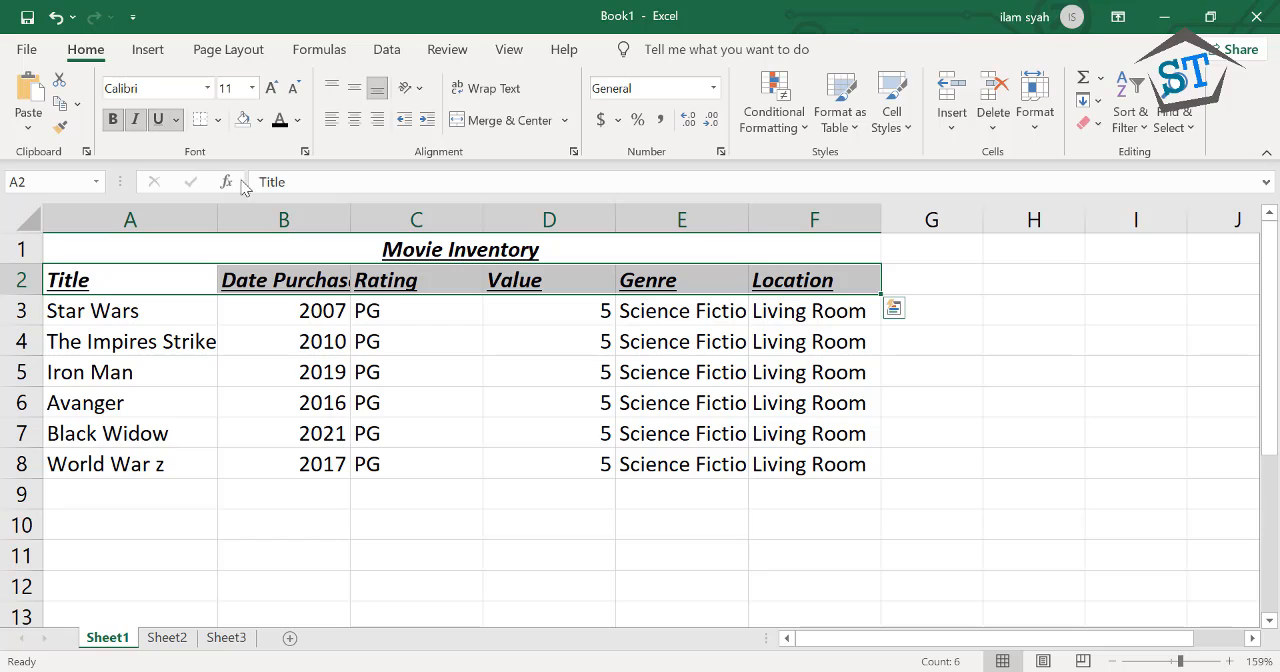
{"action": "left_click_drag", "start_coordinate": [350, 212], "coordinate": [358, 212]}
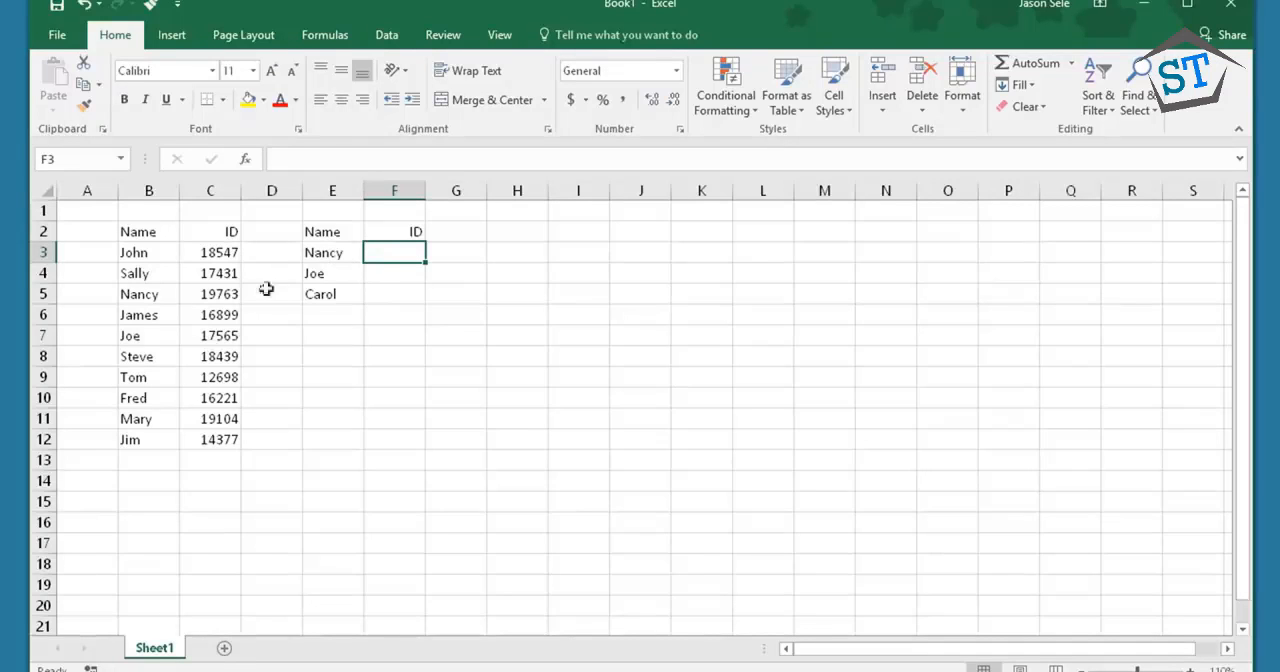
In the name and ID lookup workbook, search the functions for "vlookup" and insert VLOOKUP in cell F3
{"action": "left_click", "coordinate": [244, 159]}
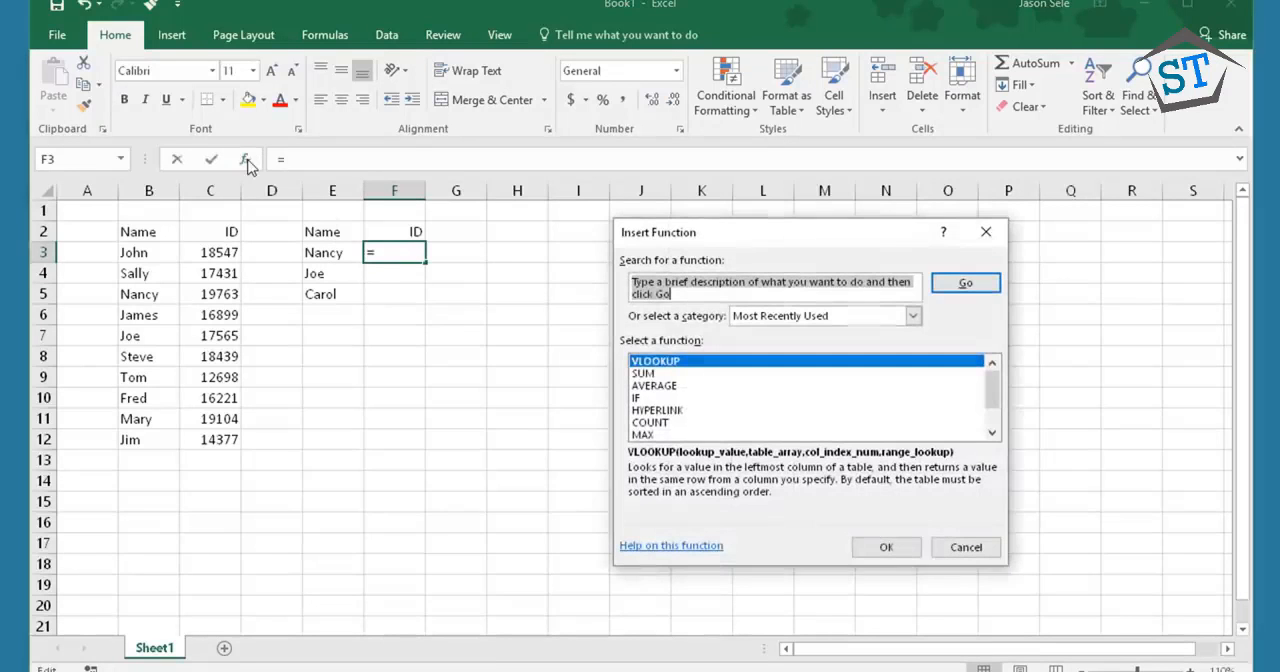
{"action": "left_click", "coordinate": [668, 291]}
{"action": "type", "text": "vlookup"}
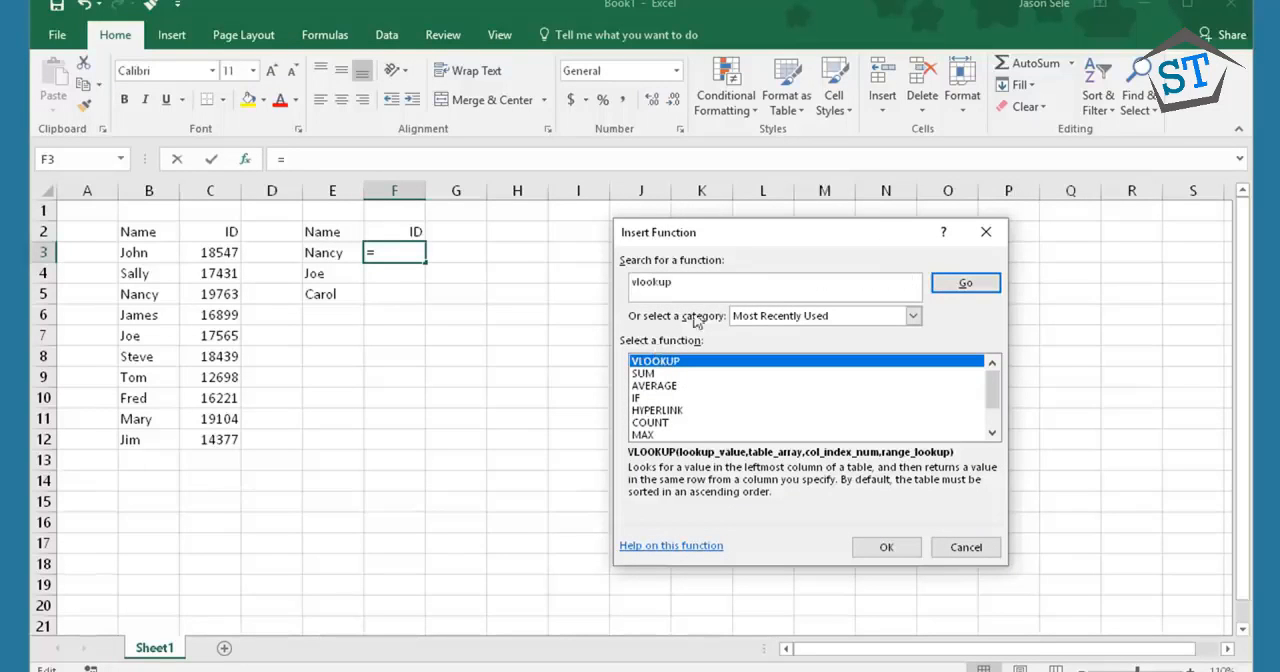
{"action": "left_click", "coordinate": [913, 316]}
{"action": "left_click", "coordinate": [760, 344]}
{"action": "left_click", "coordinate": [966, 285]}
{"action": "double_click", "coordinate": [642, 361]}
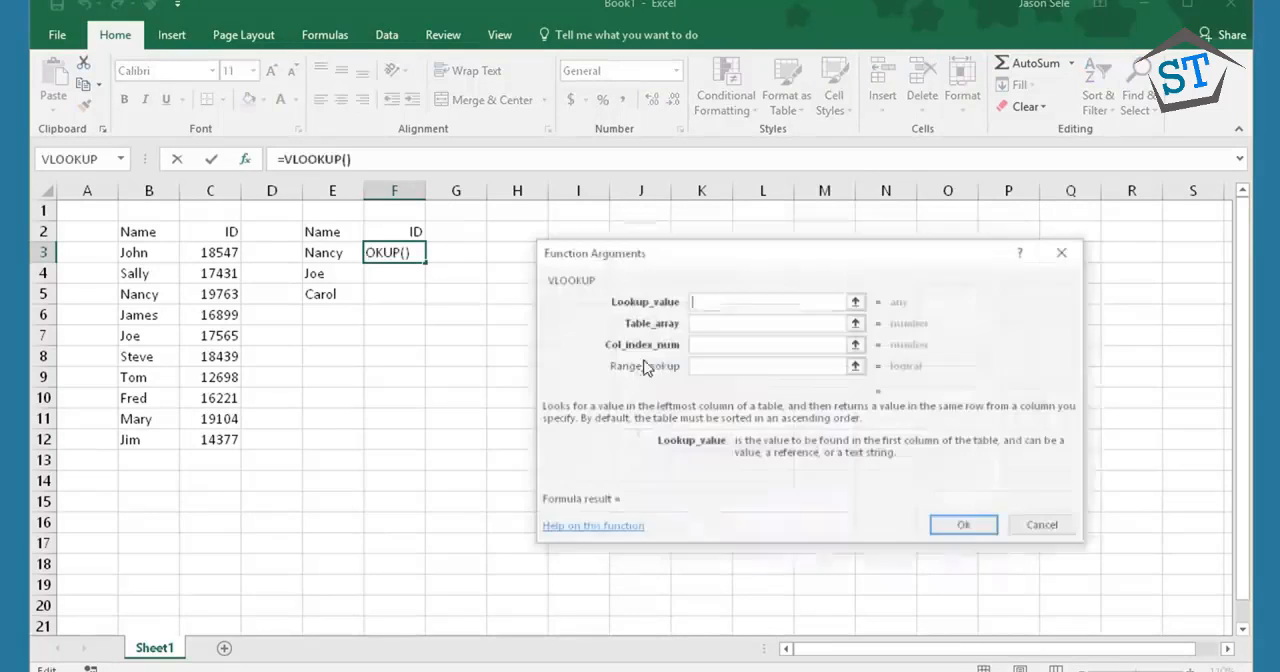
Set VLOOKUP's lookup value to cell E3 and go to the table array argument
{"action": "left_click", "coordinate": [702, 301]}
{"action": "left_click", "coordinate": [329, 252]}
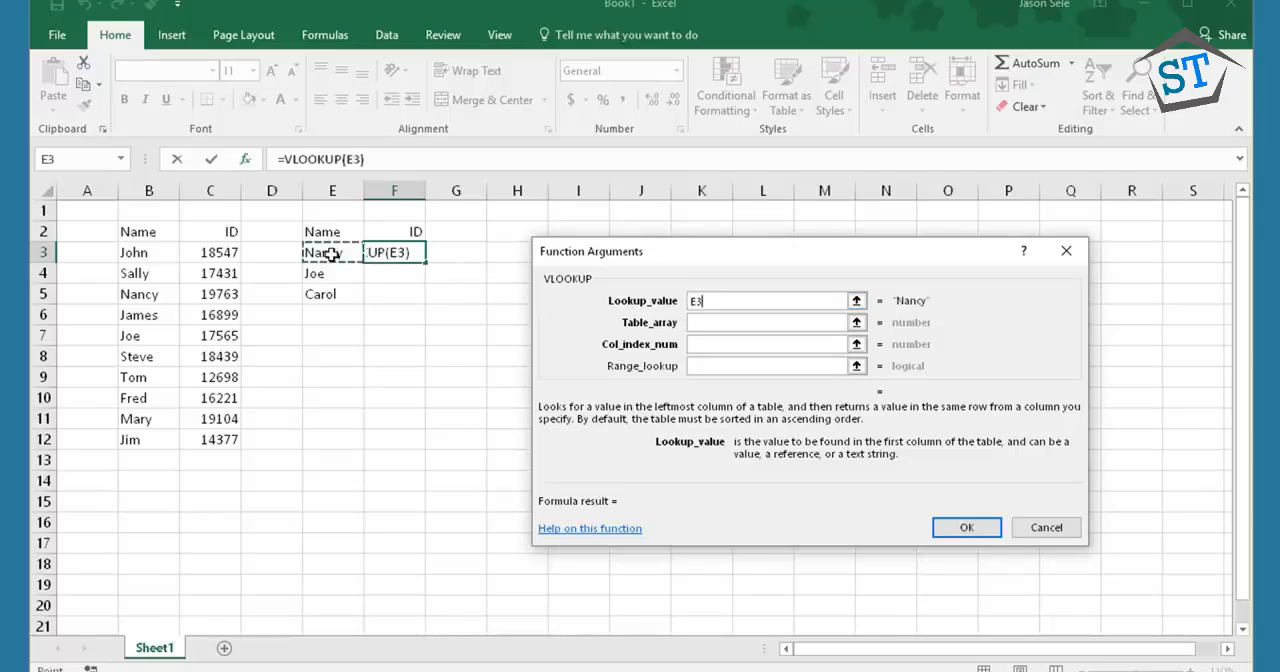
{"action": "left_click", "coordinate": [693, 323]}
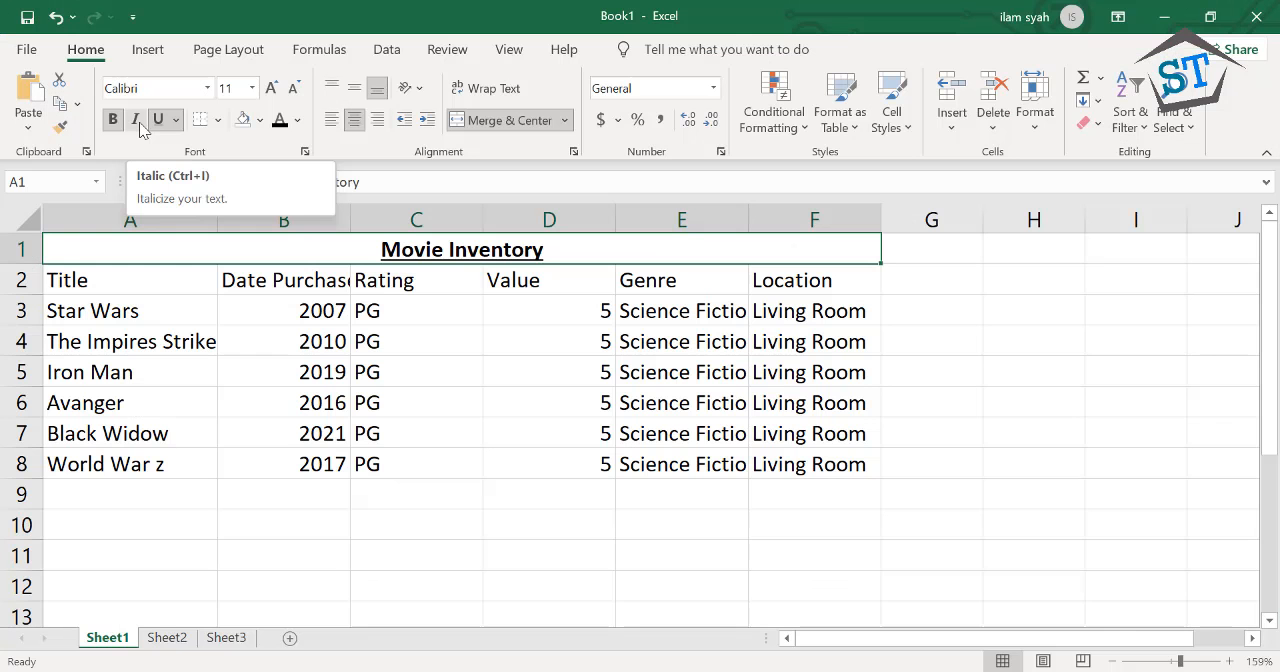
In the movie workbook, italicise the Movie Inventory title and make the headings in A2 to F2 bold, italic and underlined
{"action": "left_click", "coordinate": [139, 122]}
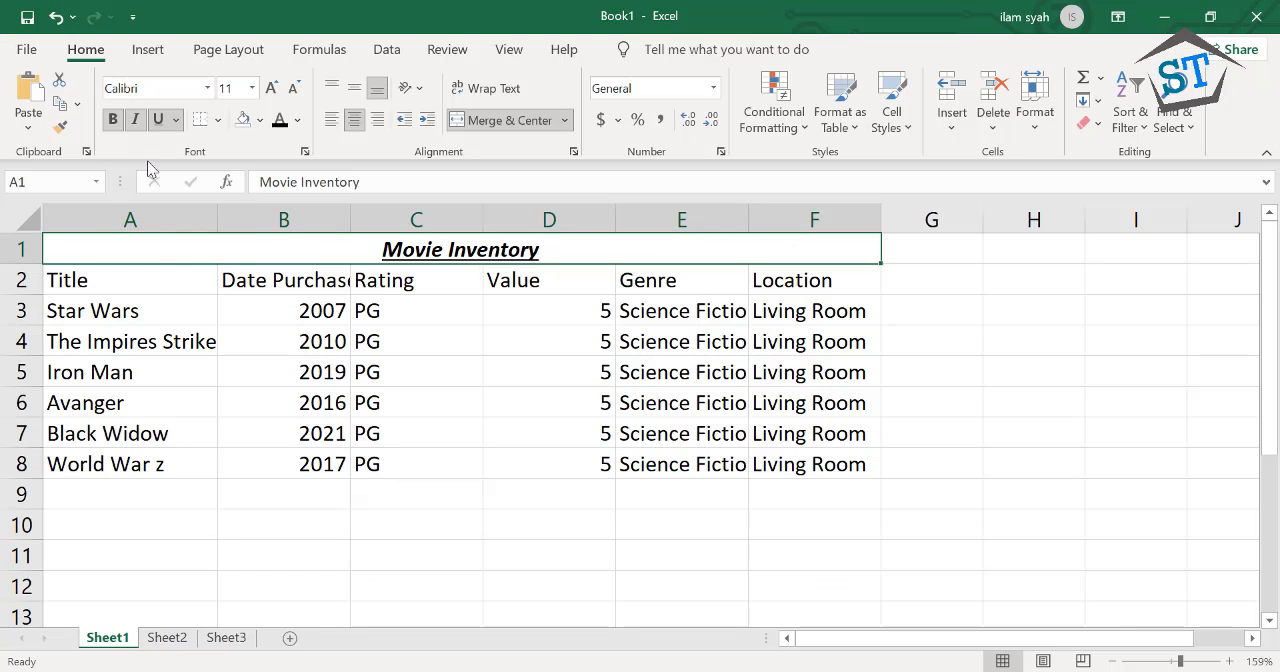
{"action": "left_click_drag", "start_coordinate": [149, 291], "coordinate": [771, 277]}
{"action": "left_click", "coordinate": [113, 120]}
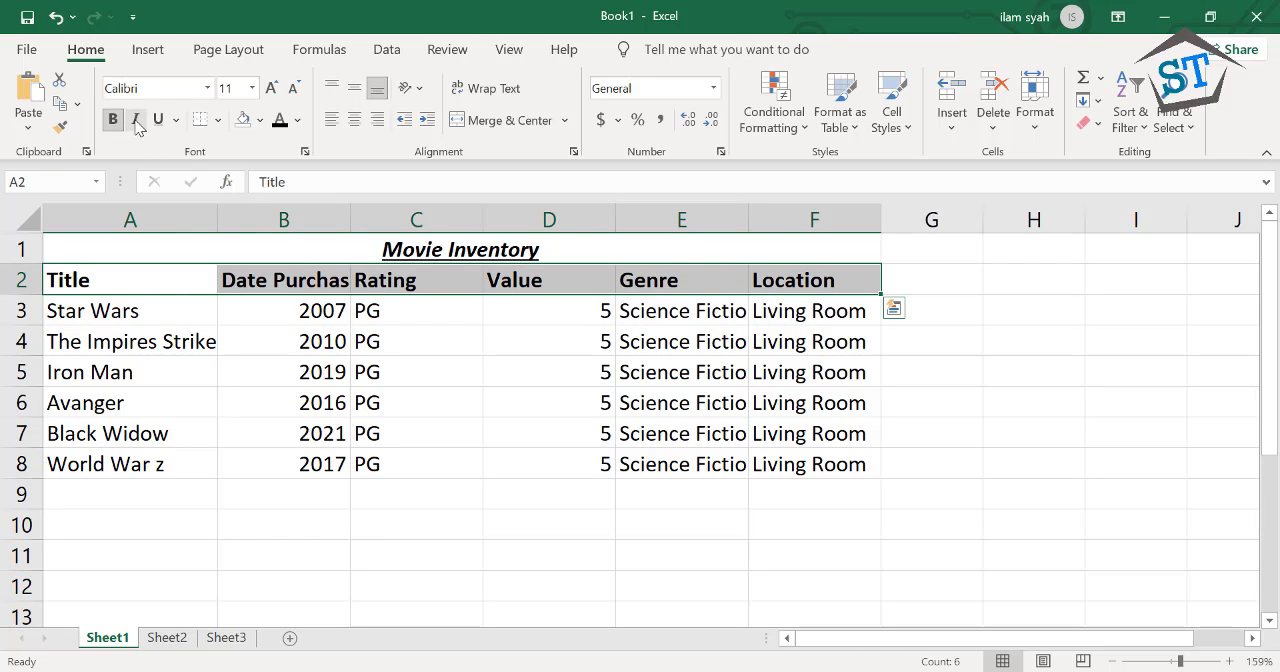
{"action": "left_click", "coordinate": [135, 120]}
{"action": "left_click", "coordinate": [157, 120]}
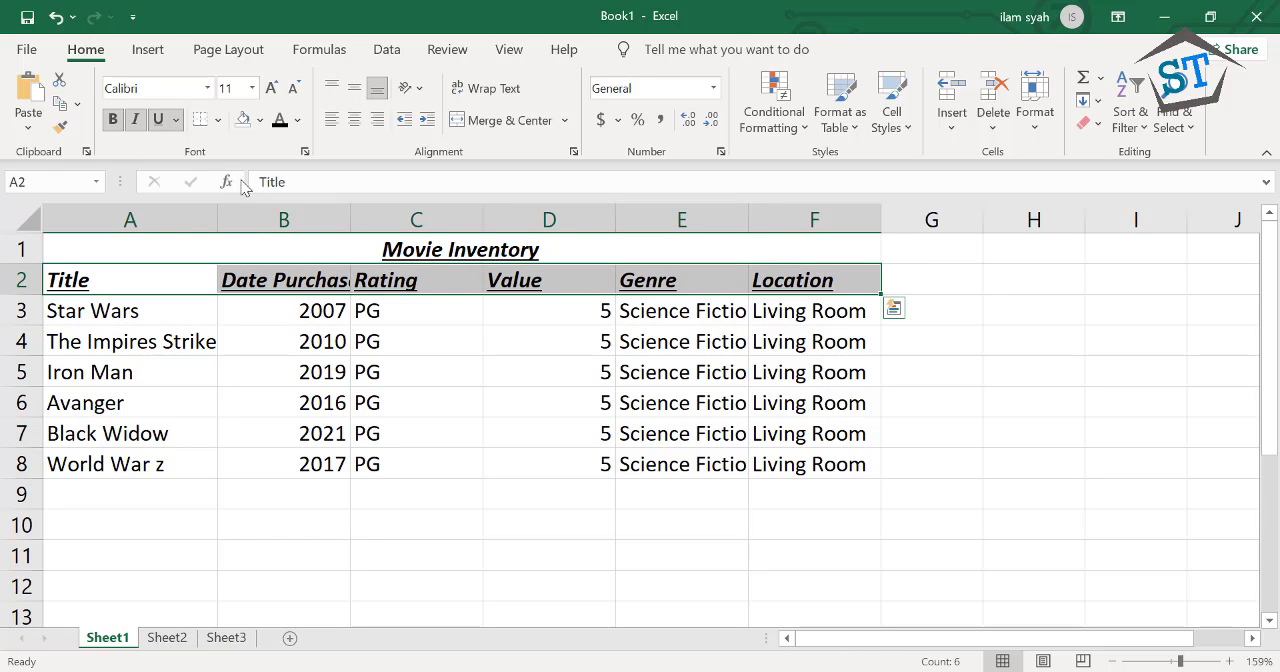
Widen column B by hand to fit the Date Purchased heading
{"action": "left_click_drag", "start_coordinate": [349, 213], "coordinate": [374, 213]}
{"action": "left_click", "coordinate": [377, 348]}
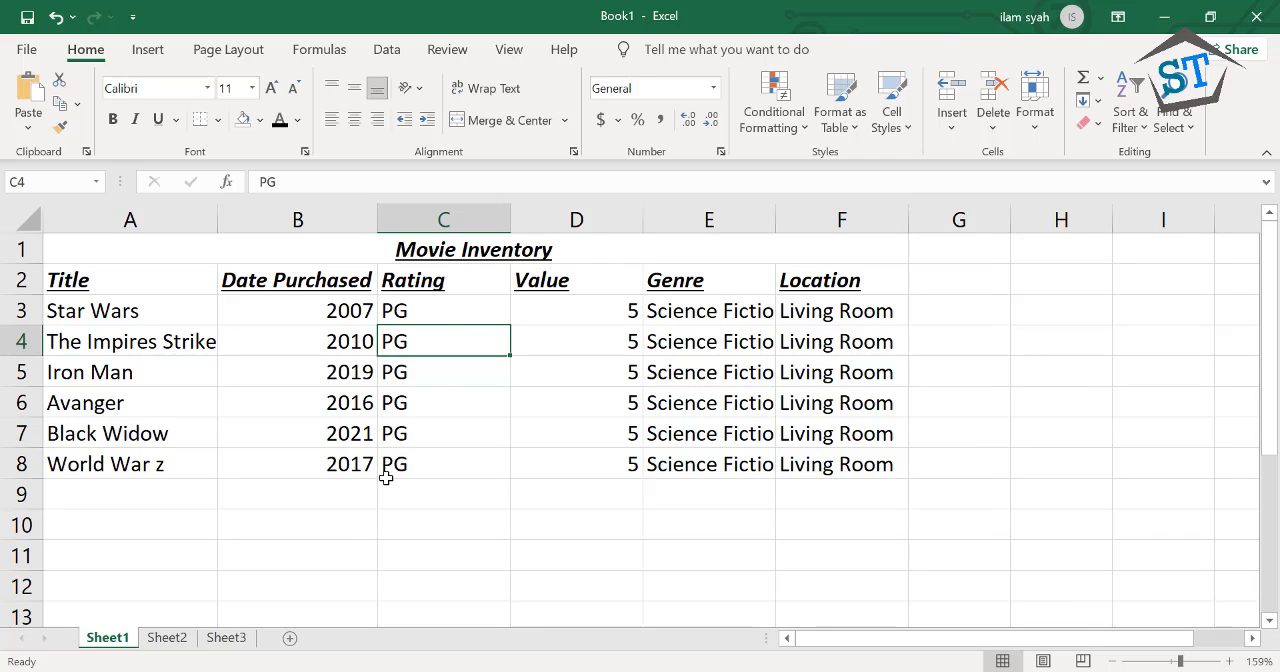
{"action": "left_click", "coordinate": [361, 512]}
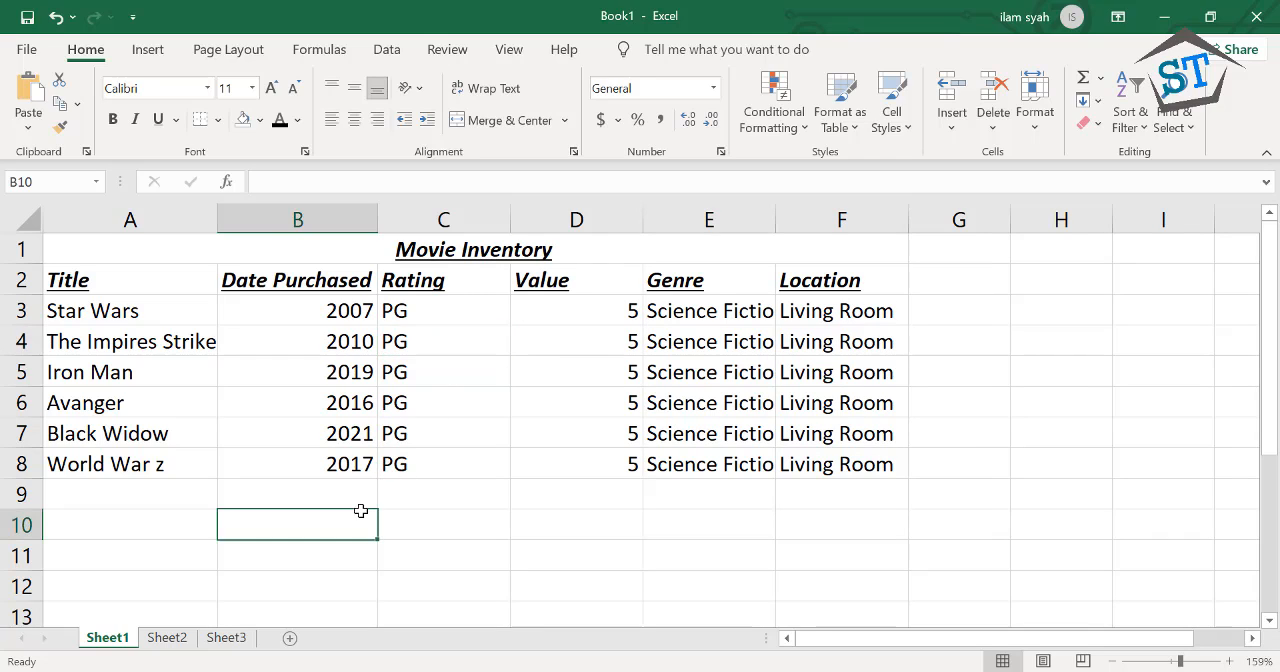
{"action": "left_click", "coordinate": [167, 535]}
{"action": "left_click", "coordinate": [179, 549]}
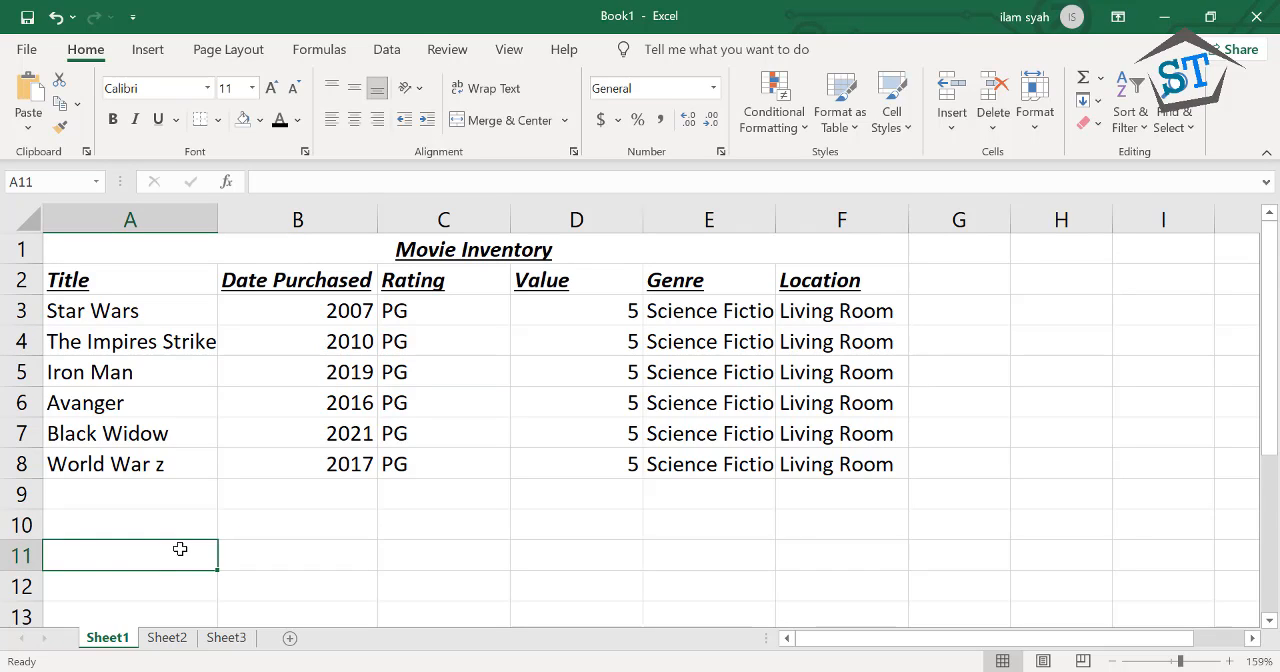
{"action": "left_click", "coordinate": [275, 521]}
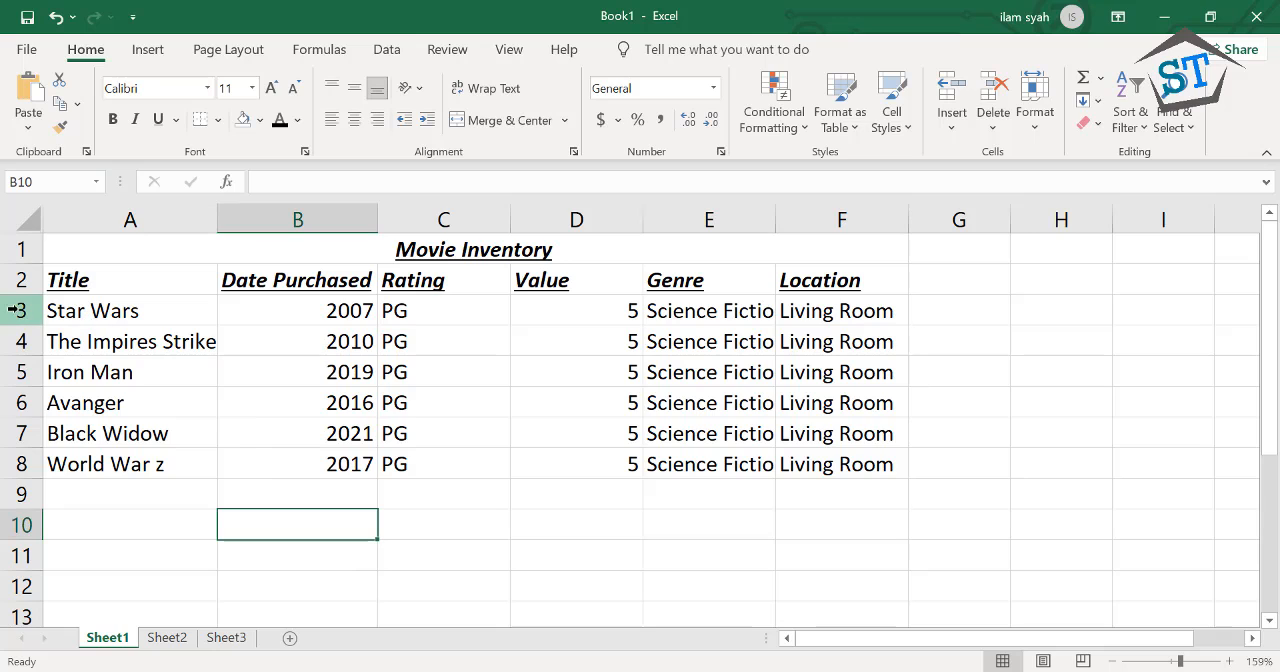
Try increasing the height of row 3 by hand
{"action": "left_click_drag", "start_coordinate": [14, 310], "coordinate": [14, 372]}
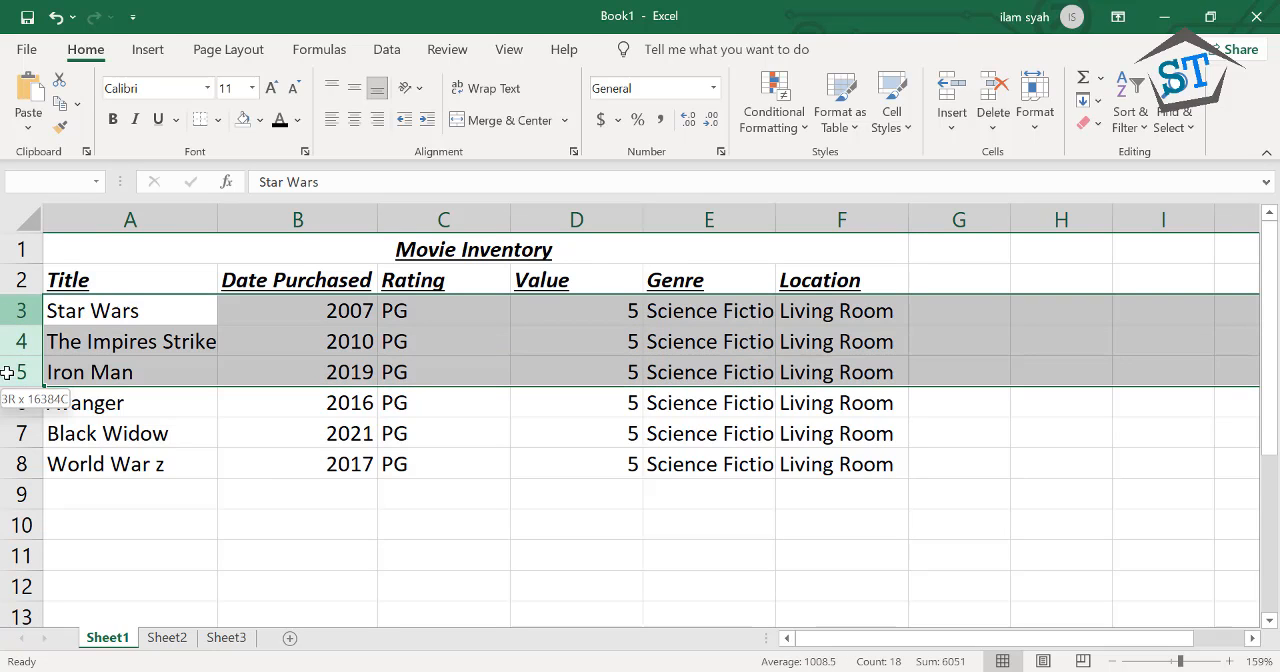
{"action": "left_click", "coordinate": [18, 283]}
{"action": "left_click", "coordinate": [20, 310]}
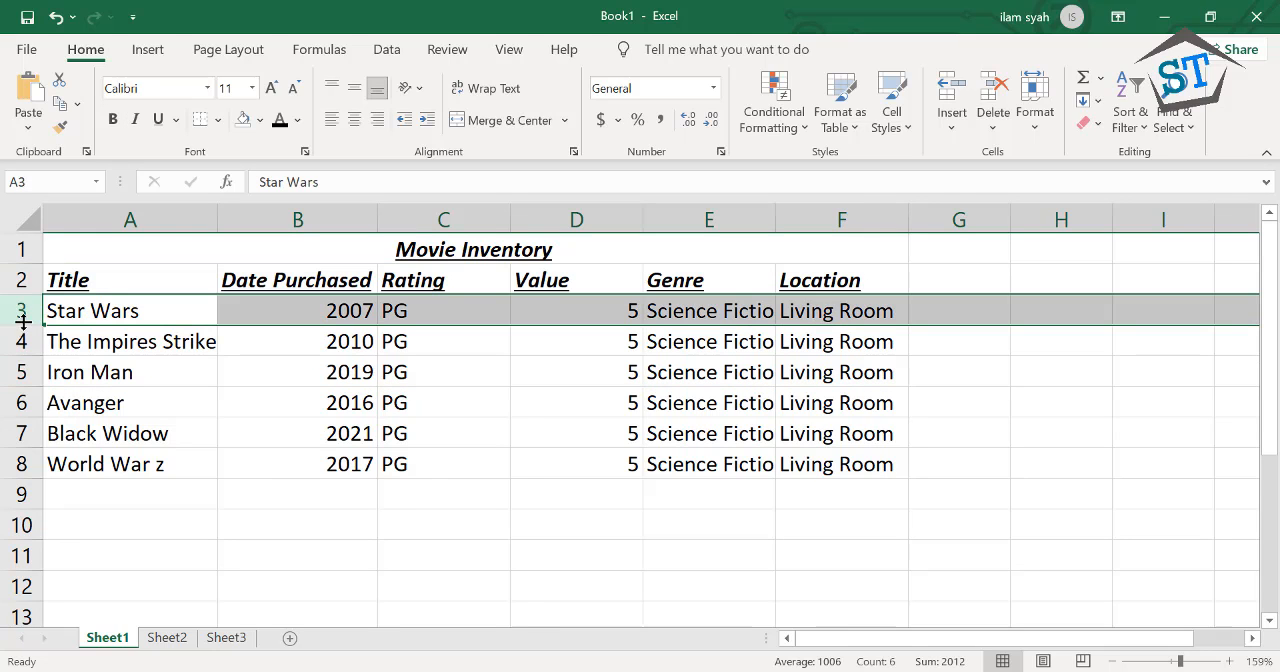
{"action": "left_click_drag", "start_coordinate": [22, 325], "coordinate": [23, 360]}
{"action": "left_click", "coordinate": [77, 412]}
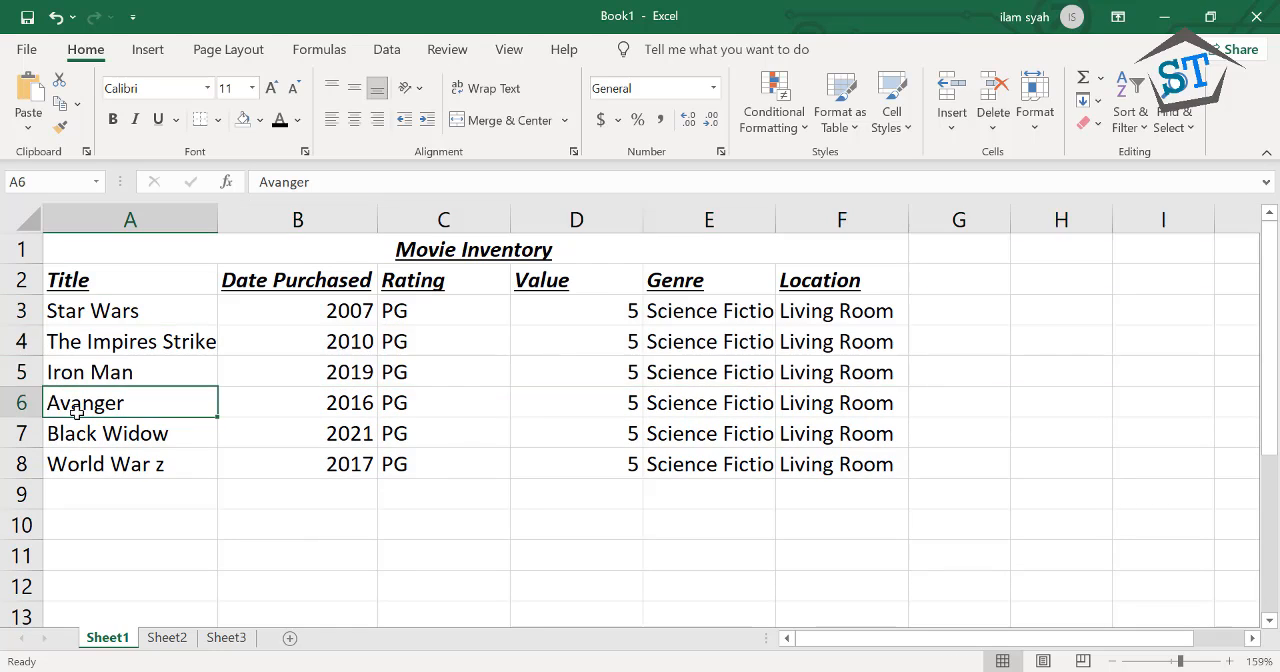
{"action": "left_click", "coordinate": [66, 430]}
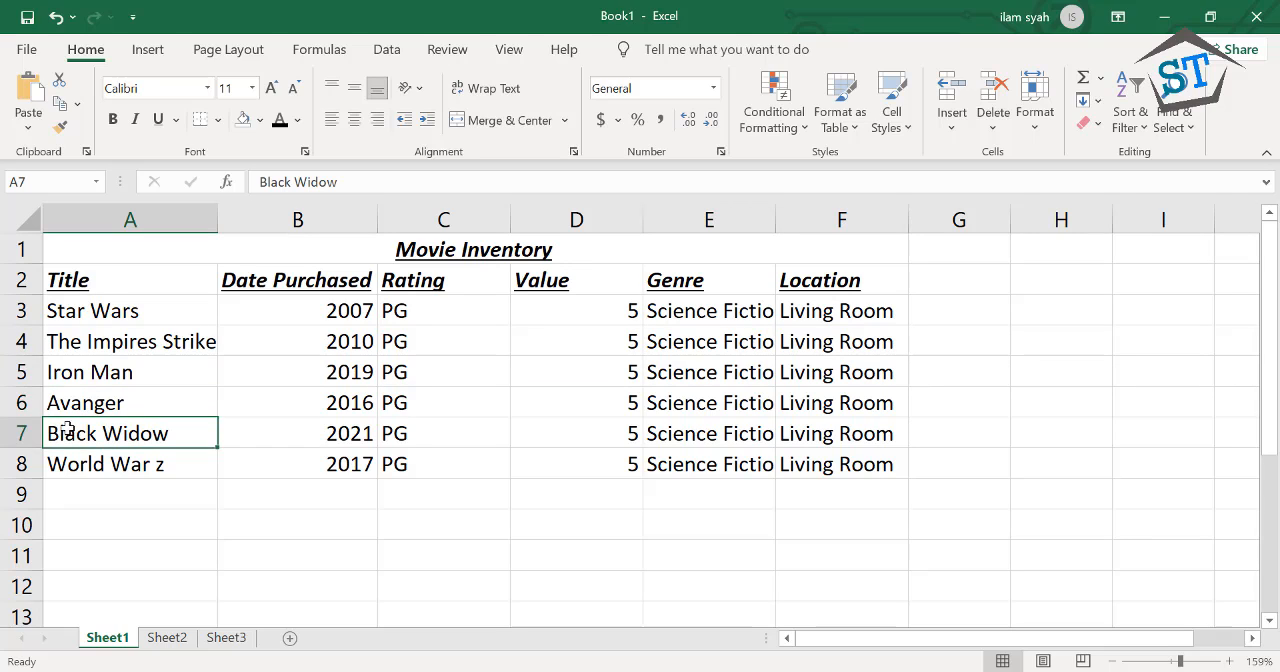
{"action": "left_click", "coordinate": [24, 313]}
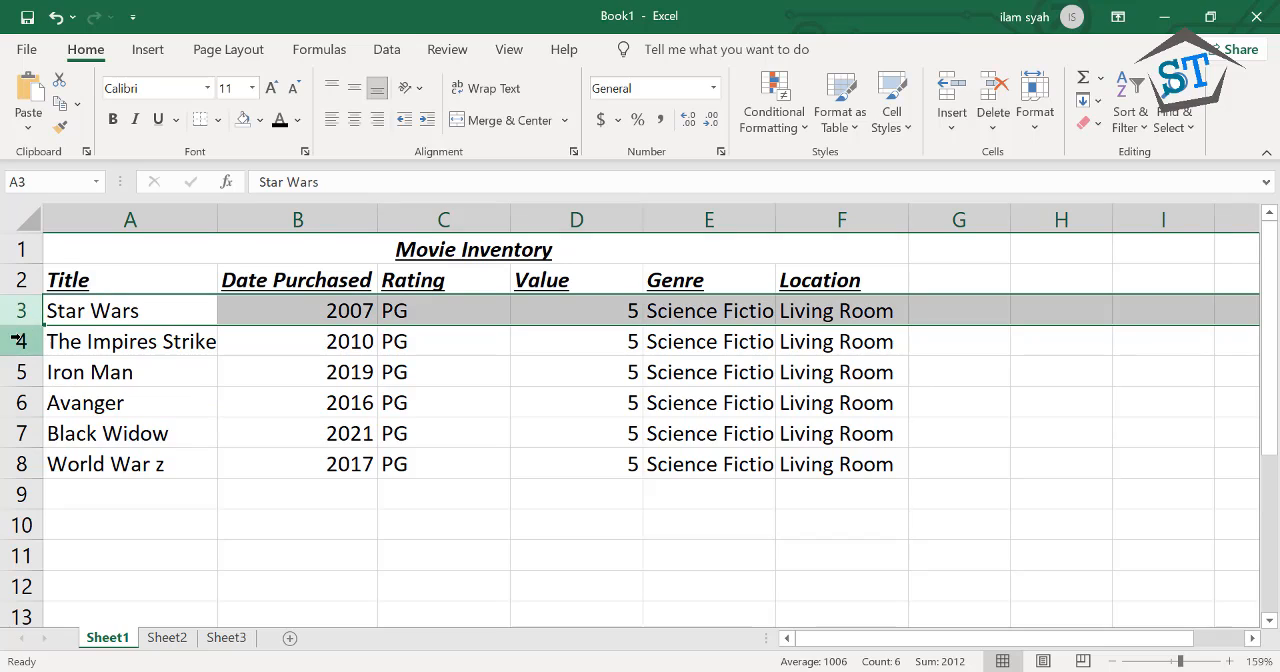
{"action": "left_click", "coordinate": [20, 341]}
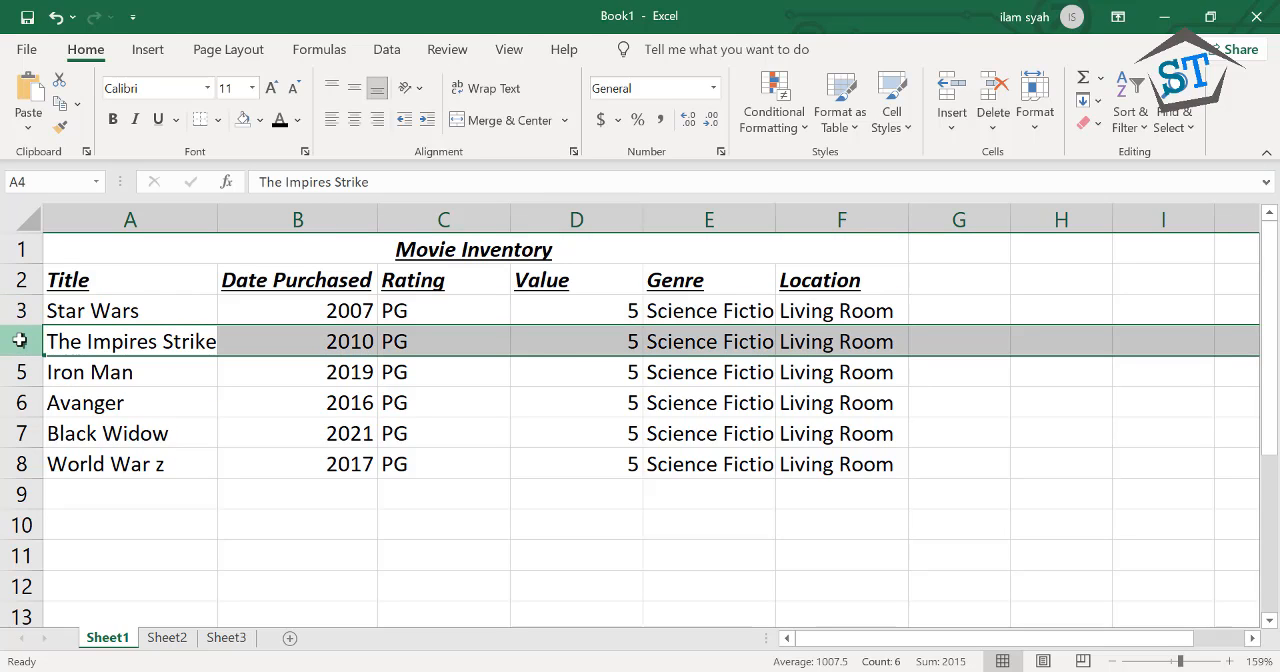
{"action": "left_click", "coordinate": [80, 378]}
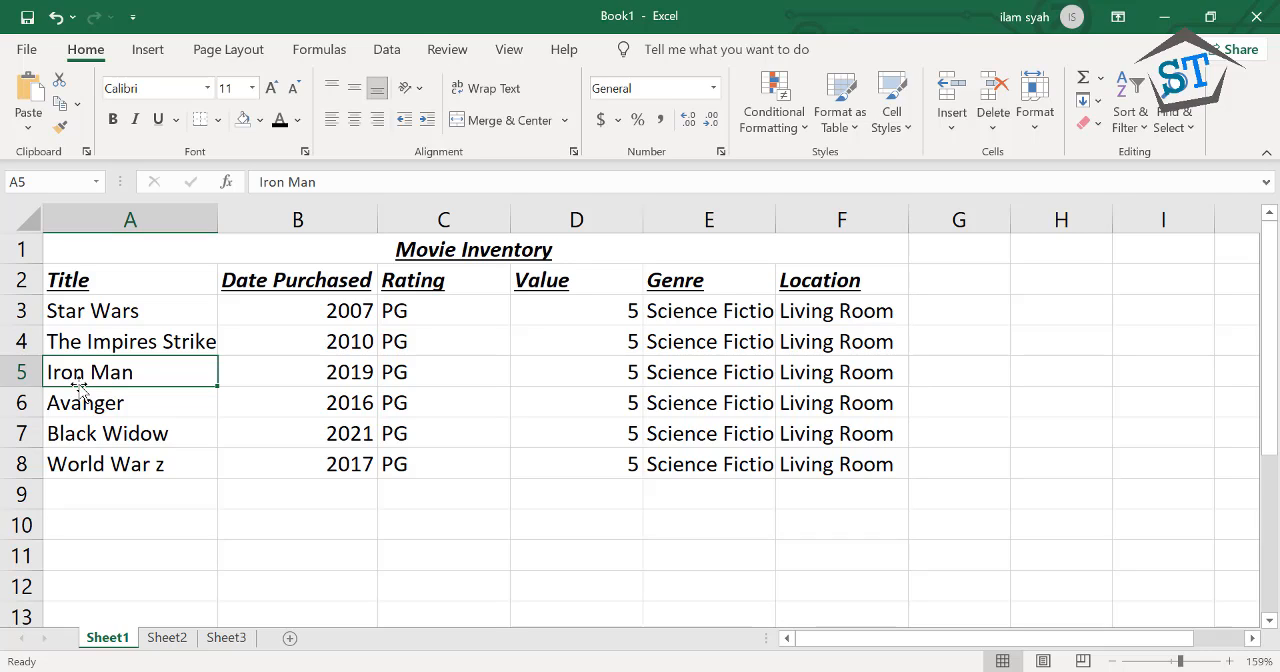
{"action": "left_click", "coordinate": [210, 476]}
{"action": "left_click", "coordinate": [253, 487]}
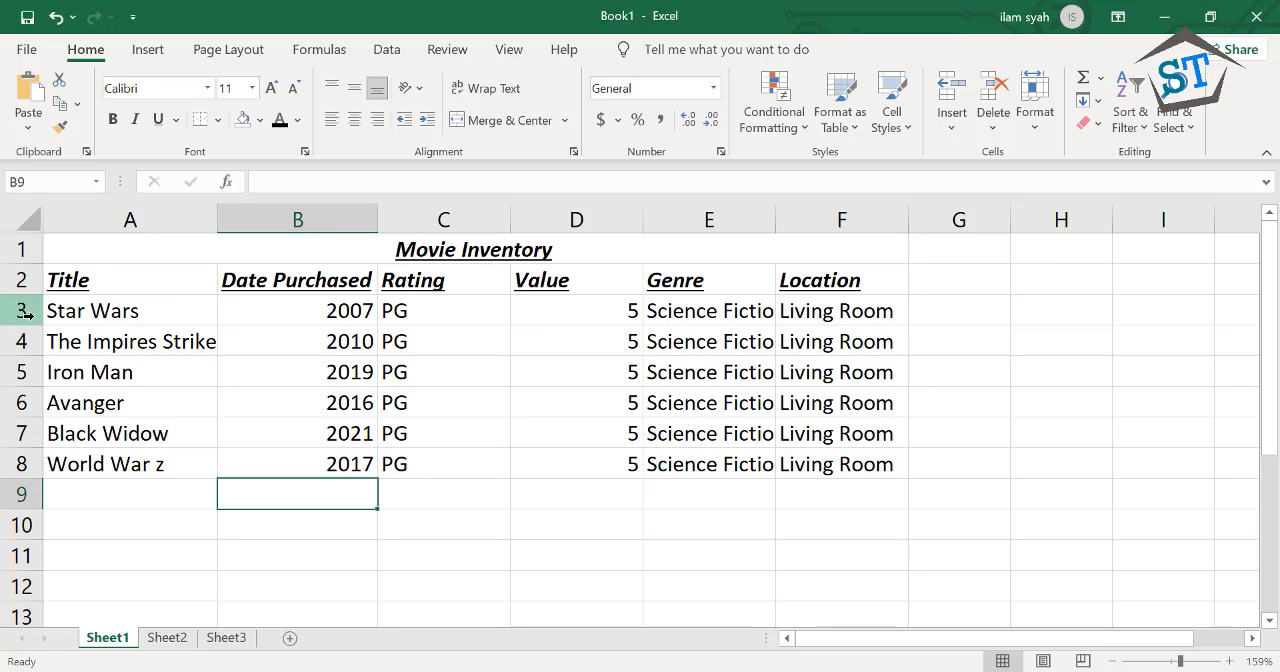
Reduce the height of rows 3 to 8 together to one equal, slightly smaller height
{"action": "left_click_drag", "start_coordinate": [21, 310], "coordinate": [29, 511]}
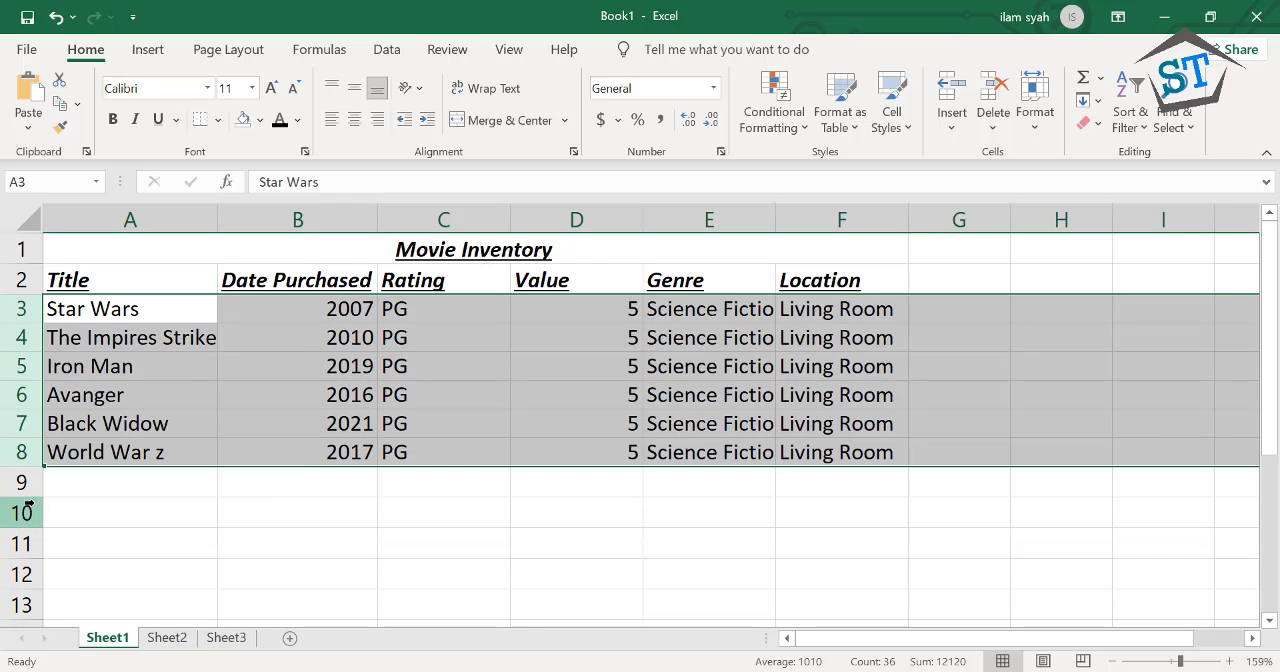
{"action": "left_click", "coordinate": [132, 494]}
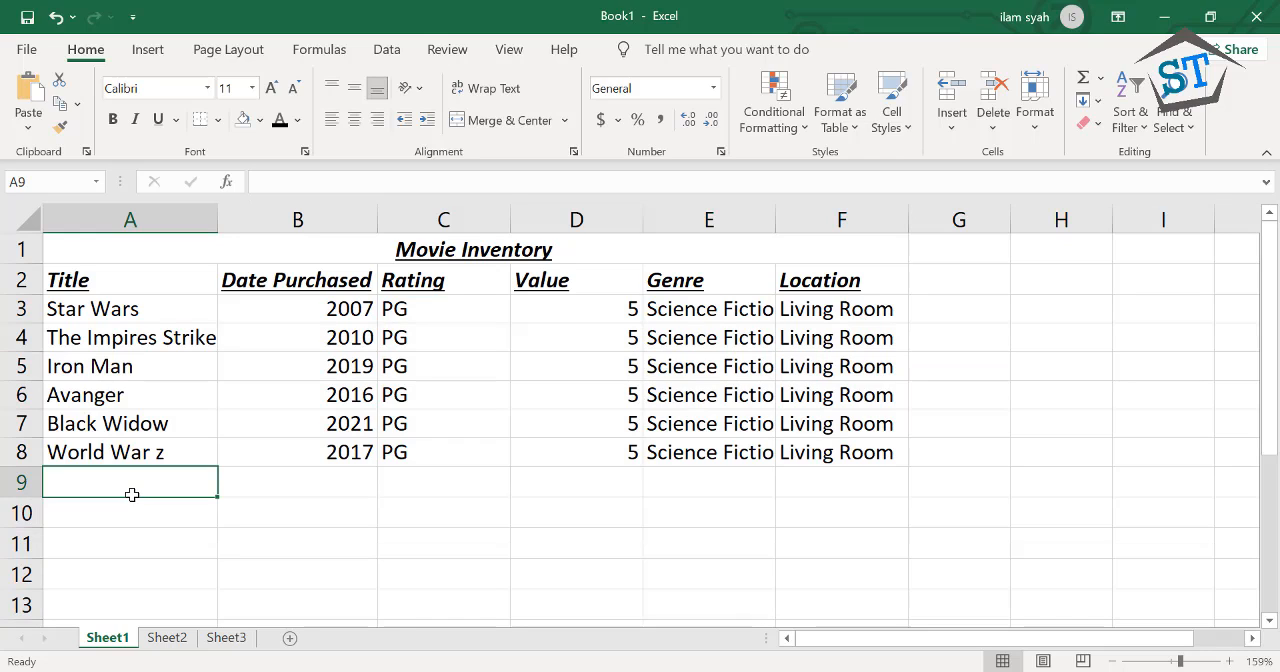